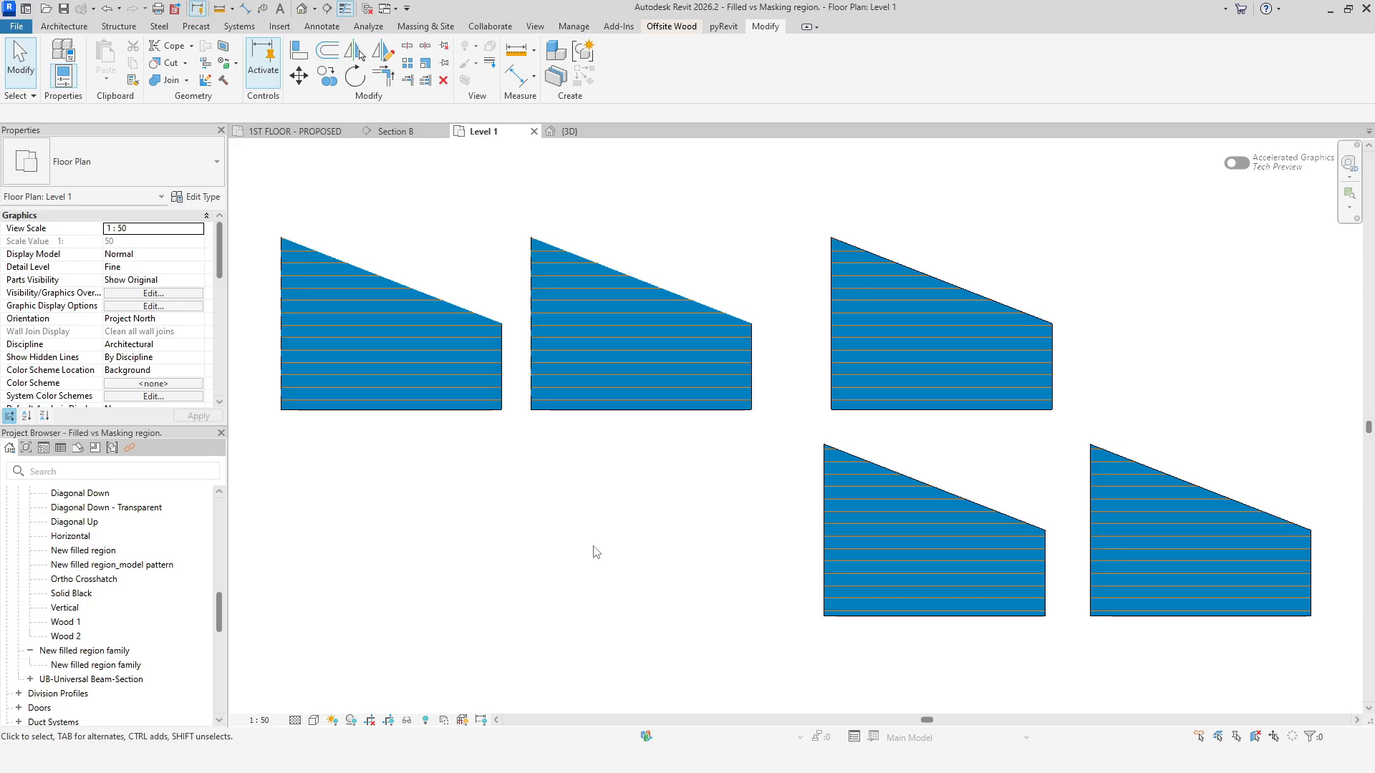
# Start a Masking Region and sketch its boundary: a left edge, a 900 bottom edge and a 300 right edge.
pyautogui.click(327, 29)
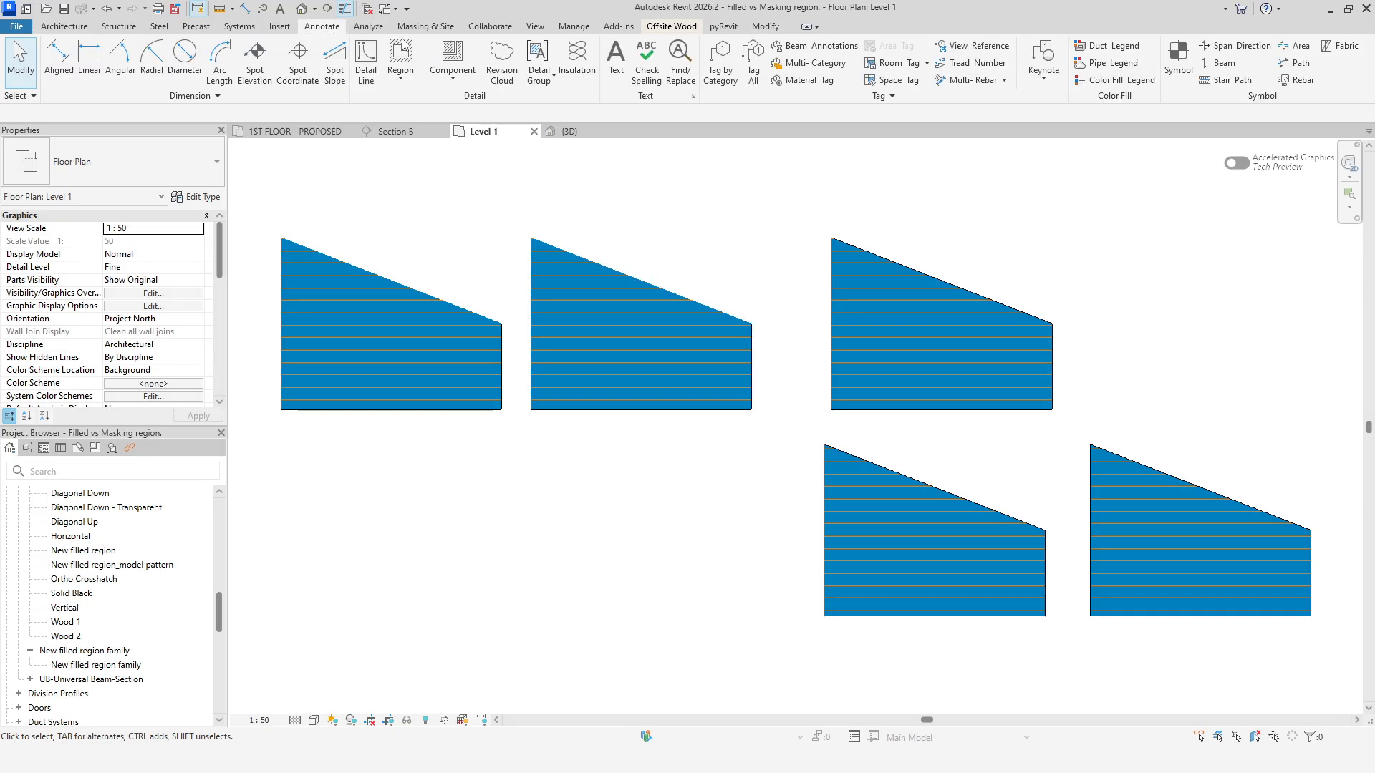
pyautogui.click(400, 74)
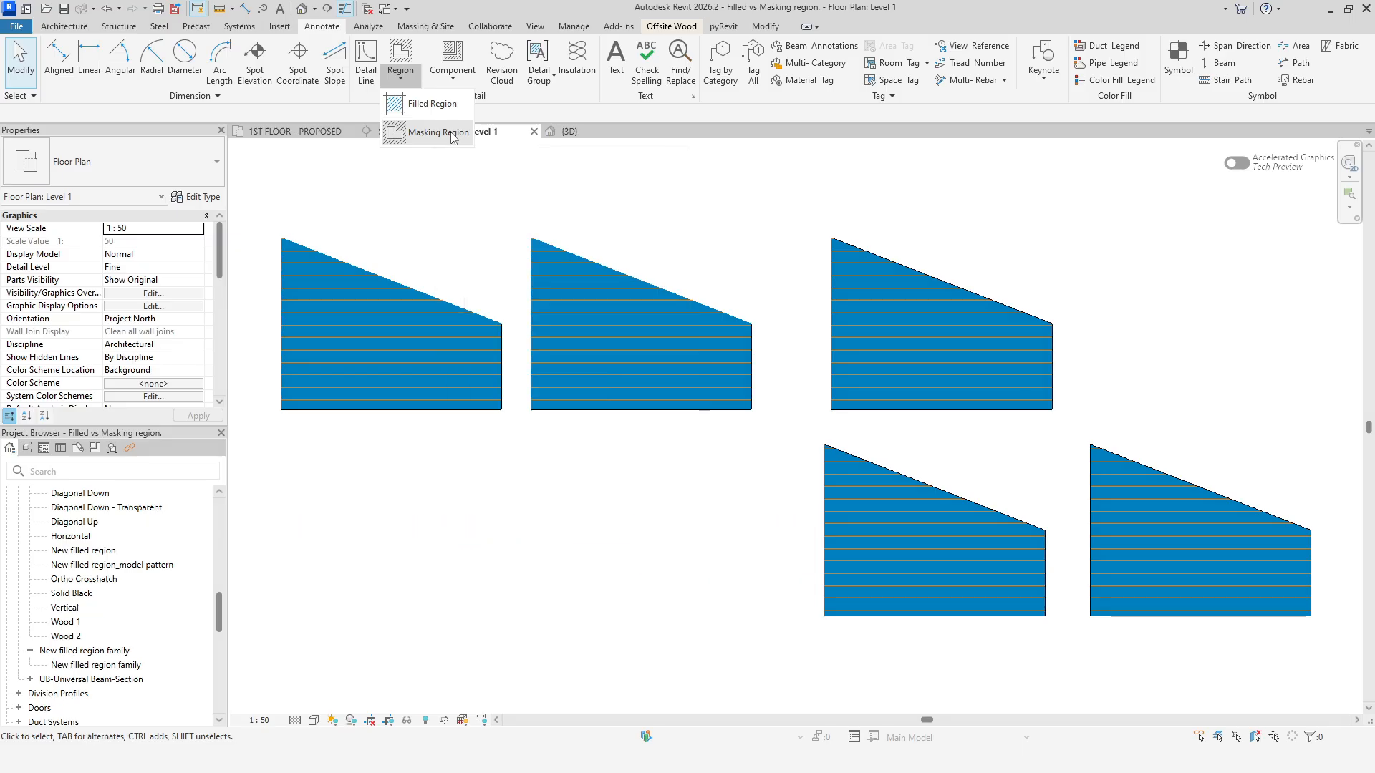
pyautogui.click(439, 133)
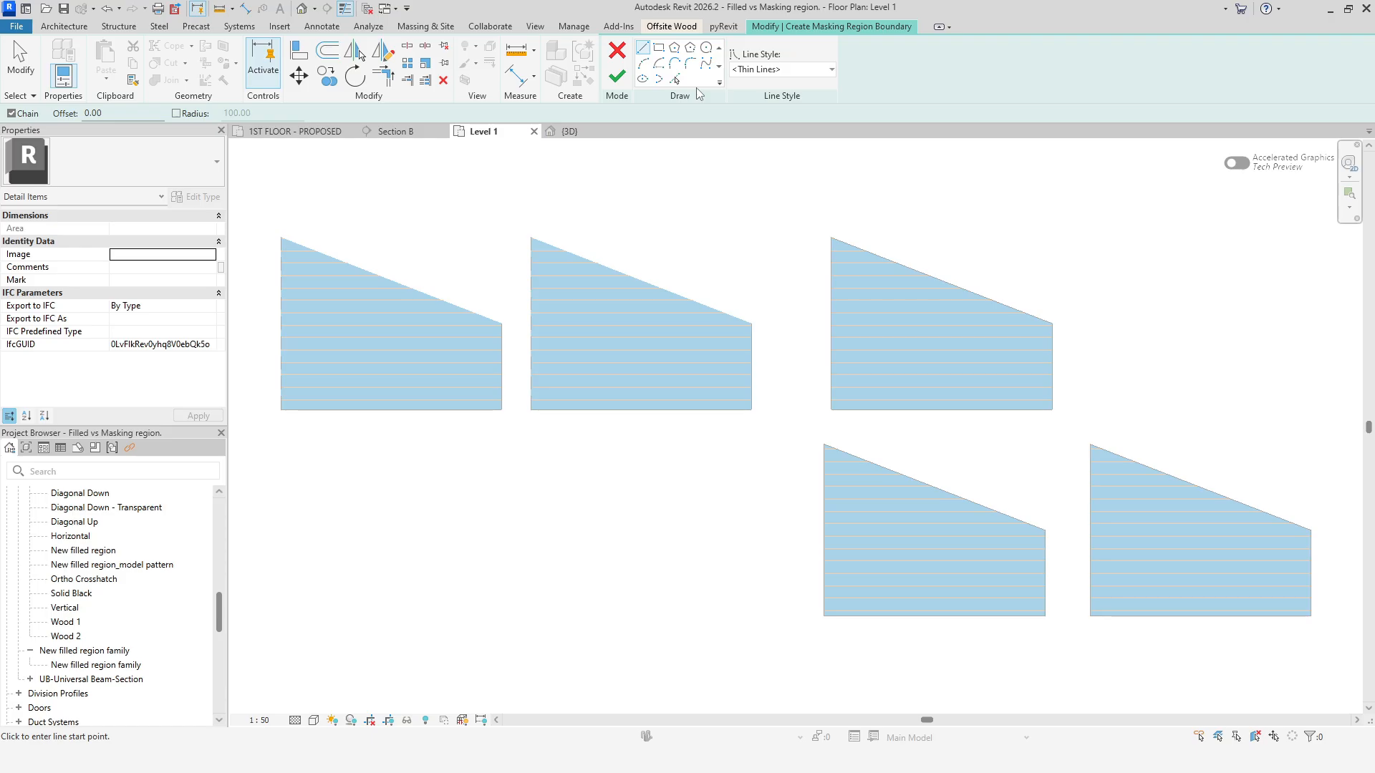
pyautogui.click(783, 69)
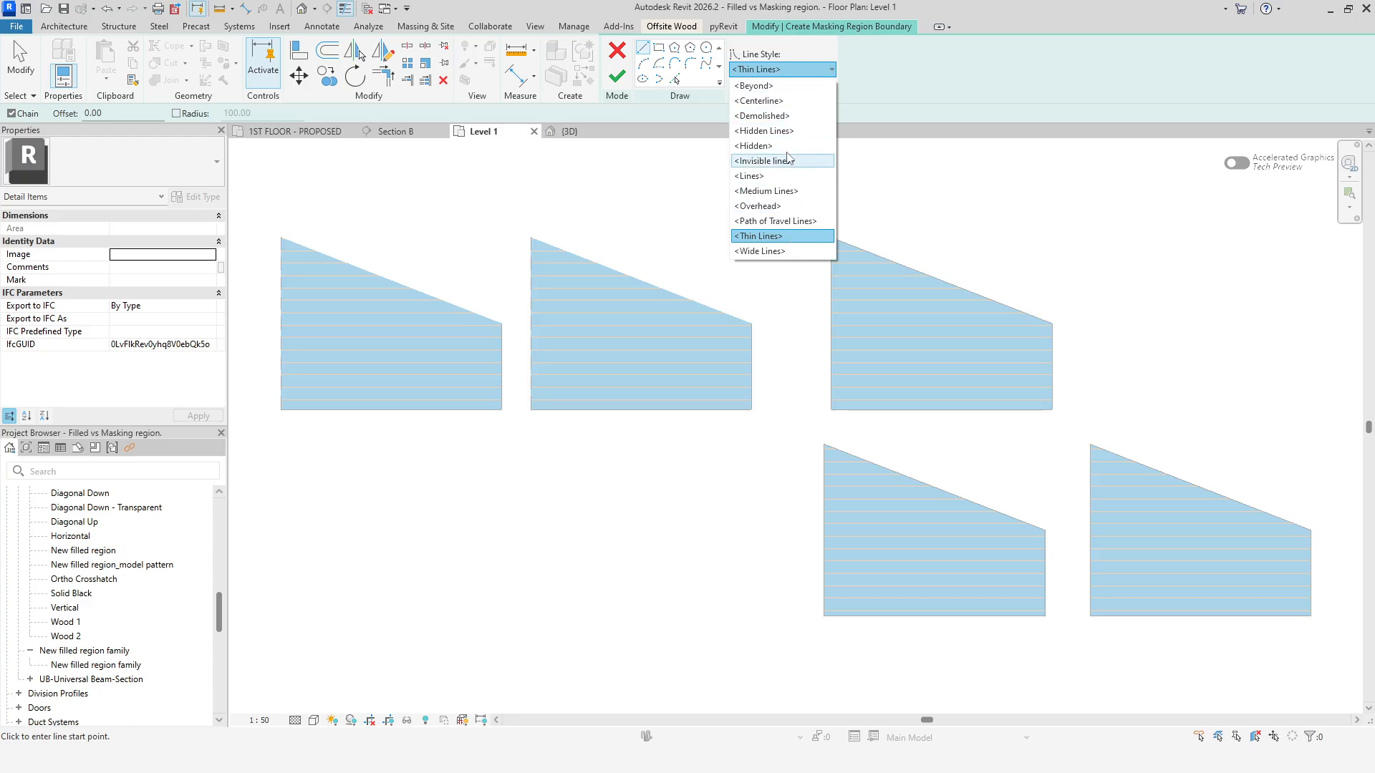
pyautogui.click(785, 70)
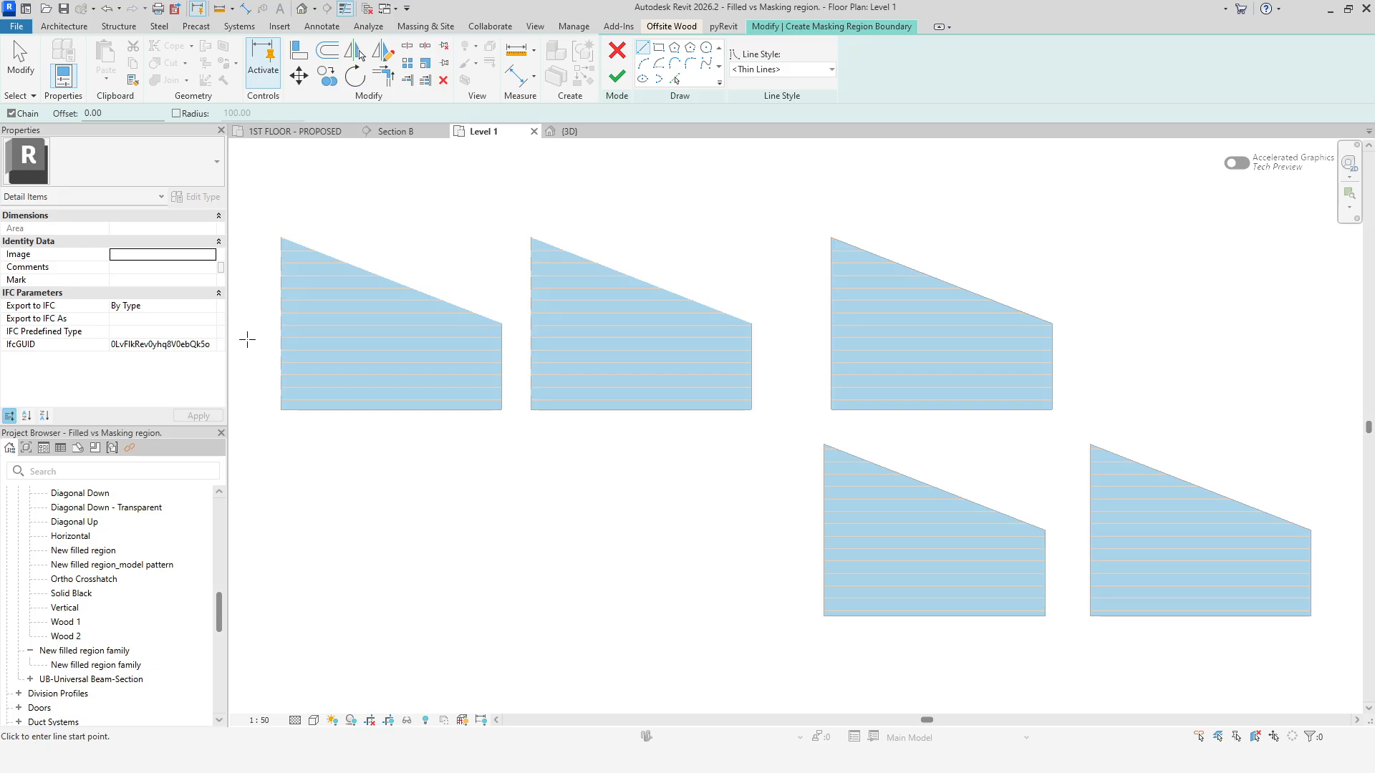
pyautogui.click(253, 385)
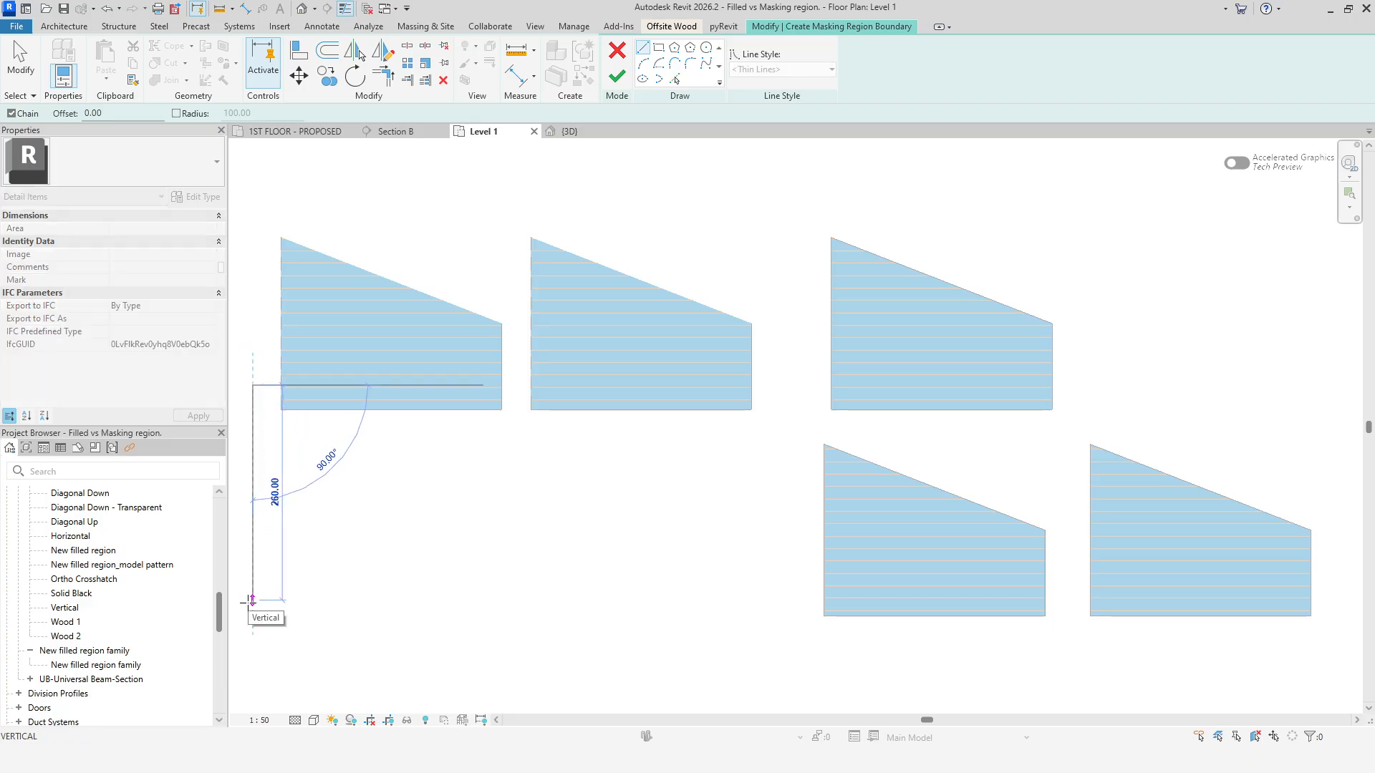
pyautogui.click(253, 632)
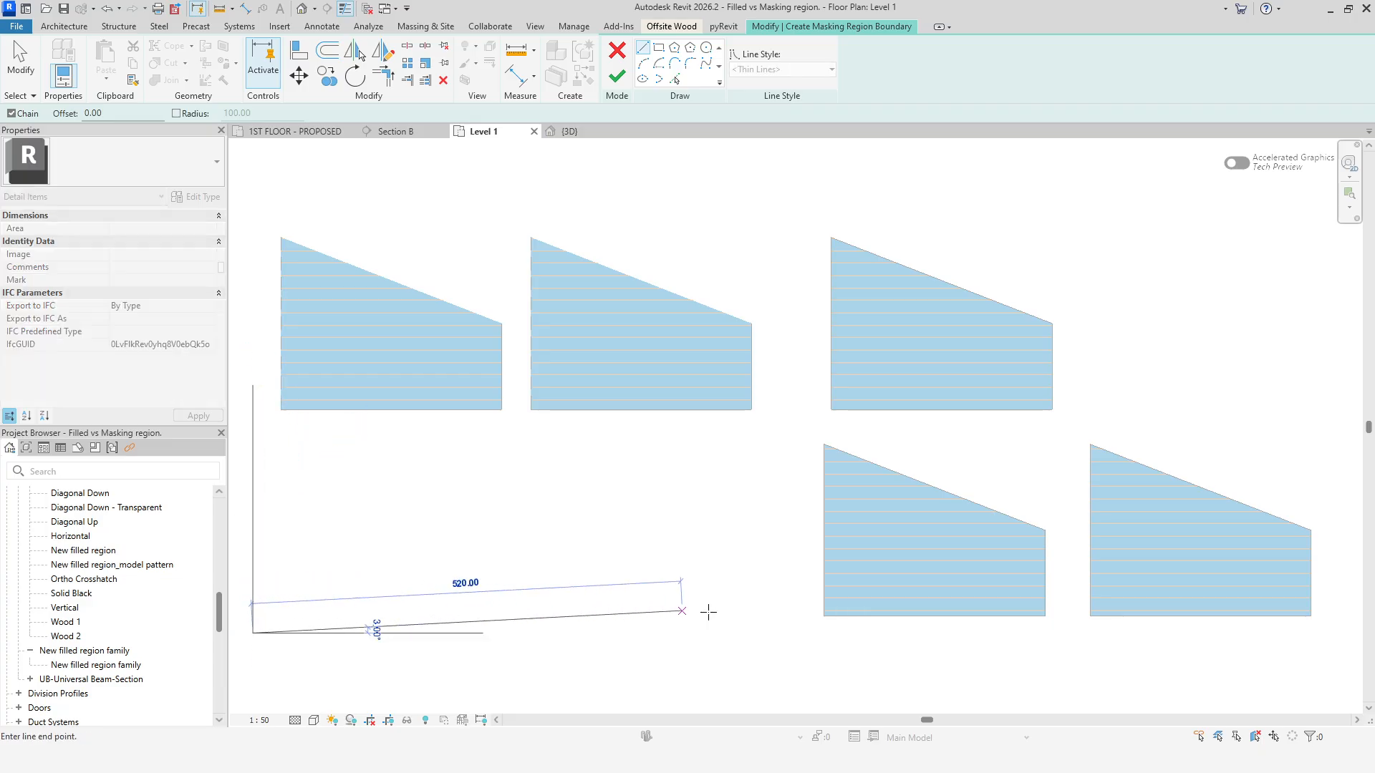
pyautogui.write('900')
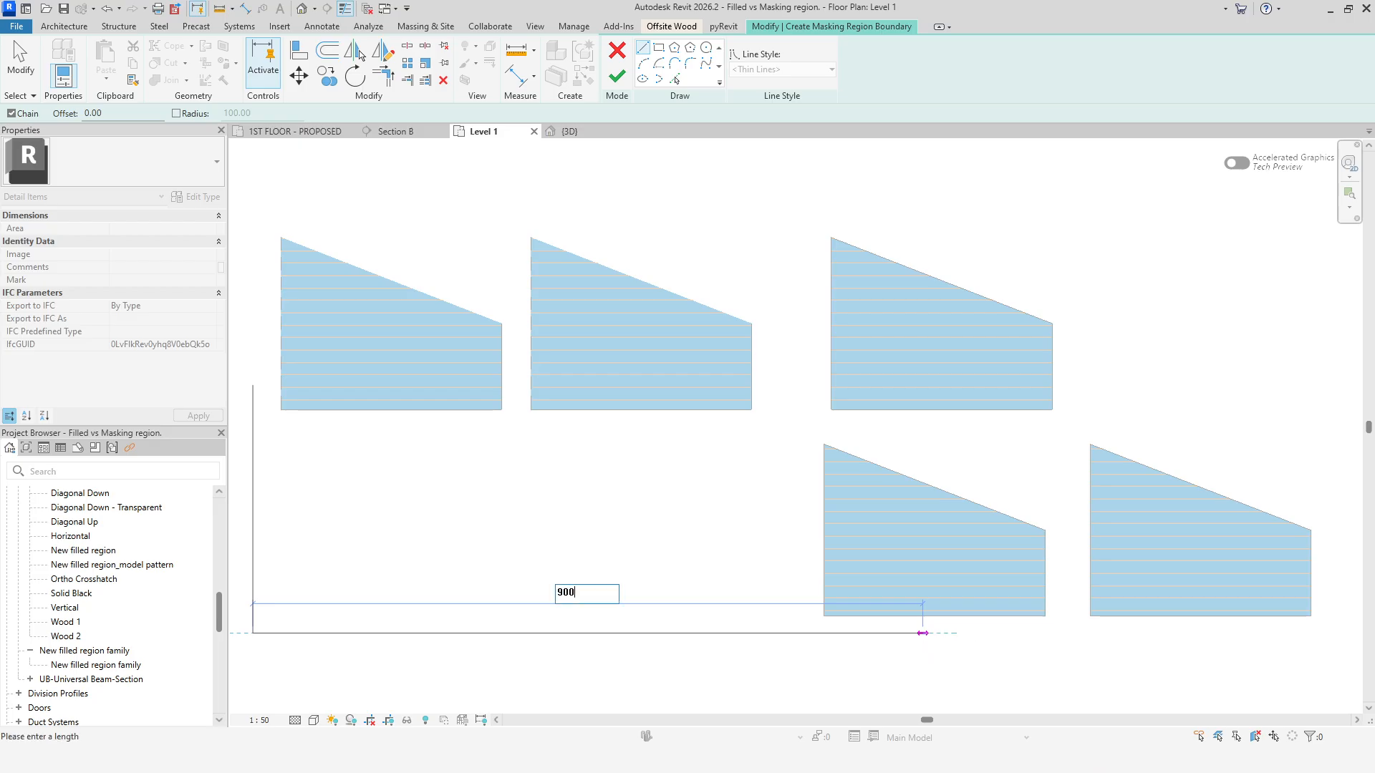
pyautogui.press('Return')
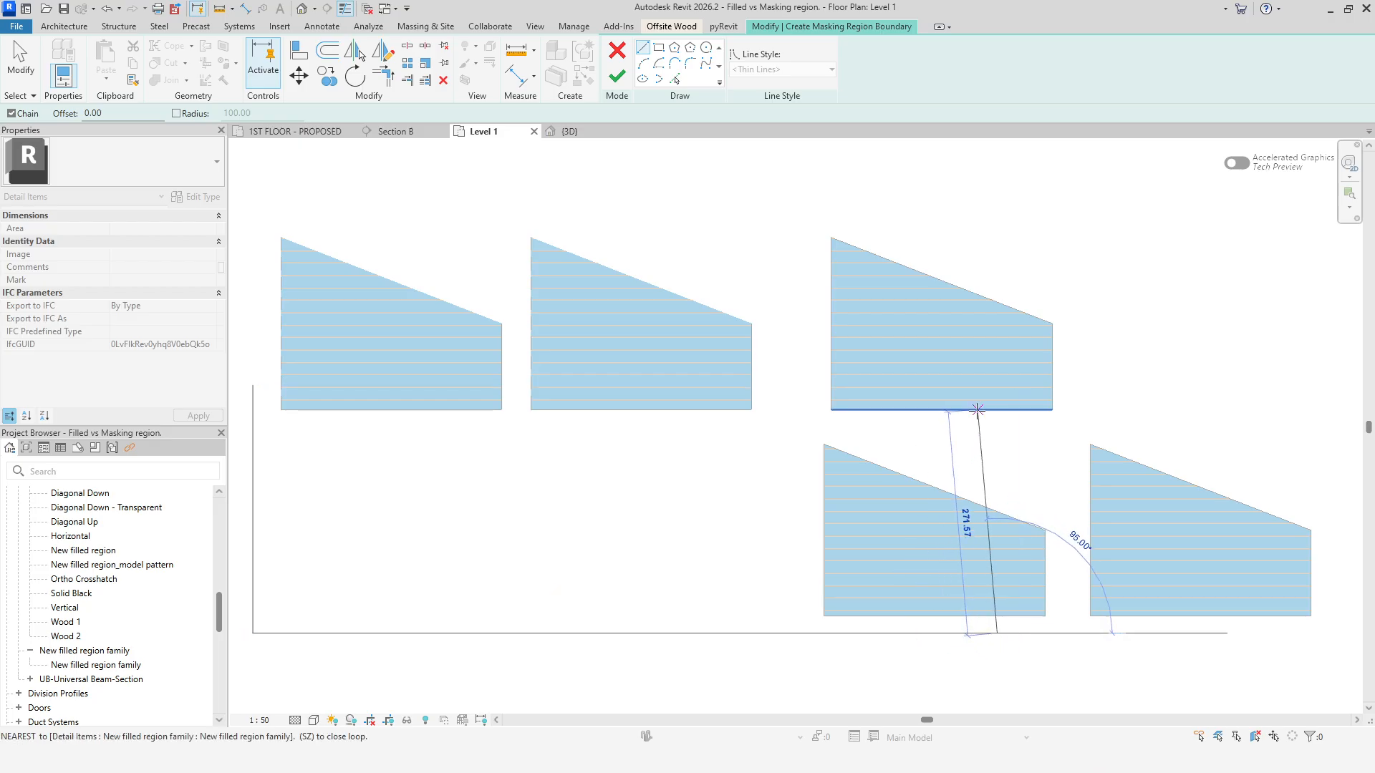
pyautogui.write('300')
pyautogui.press('Return')
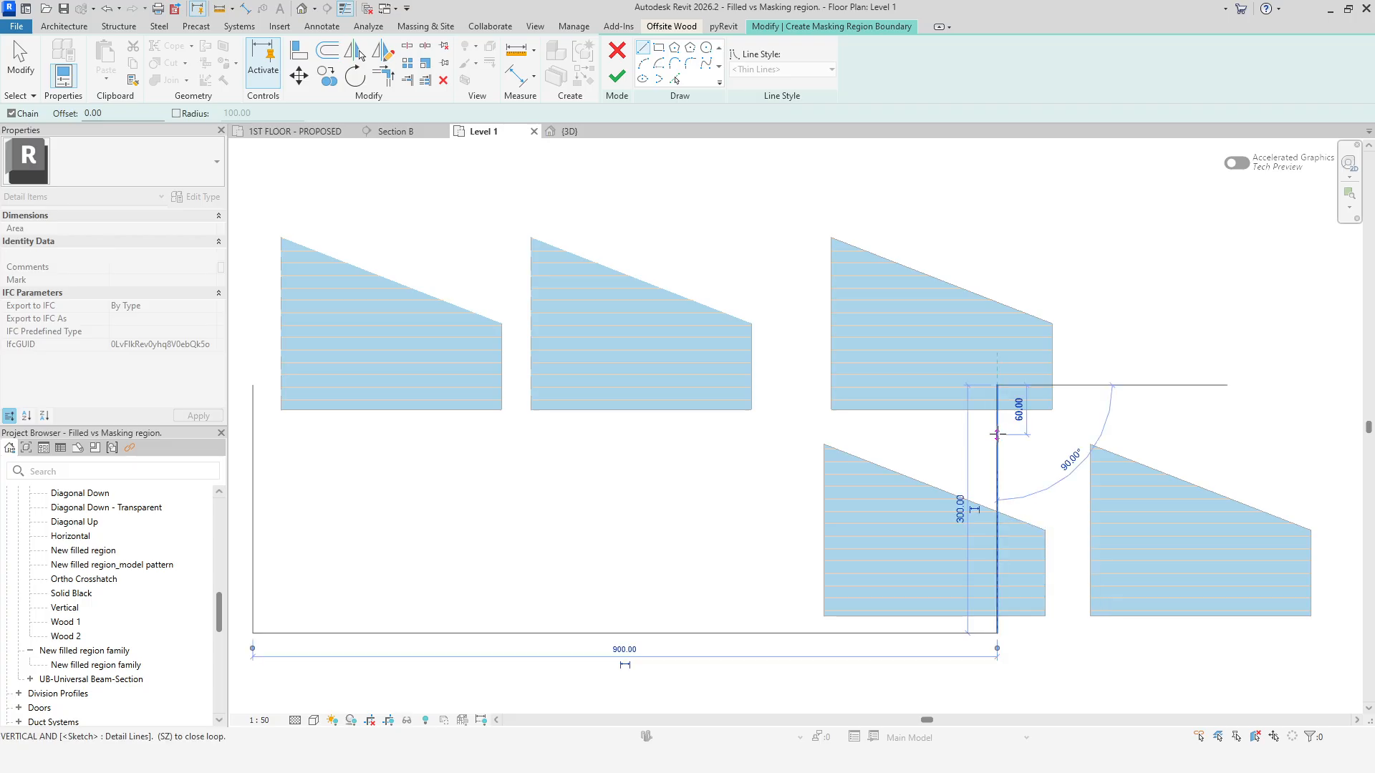
# Try to finish the masking region sketch with its boundary still open.
pyautogui.press('Escape')
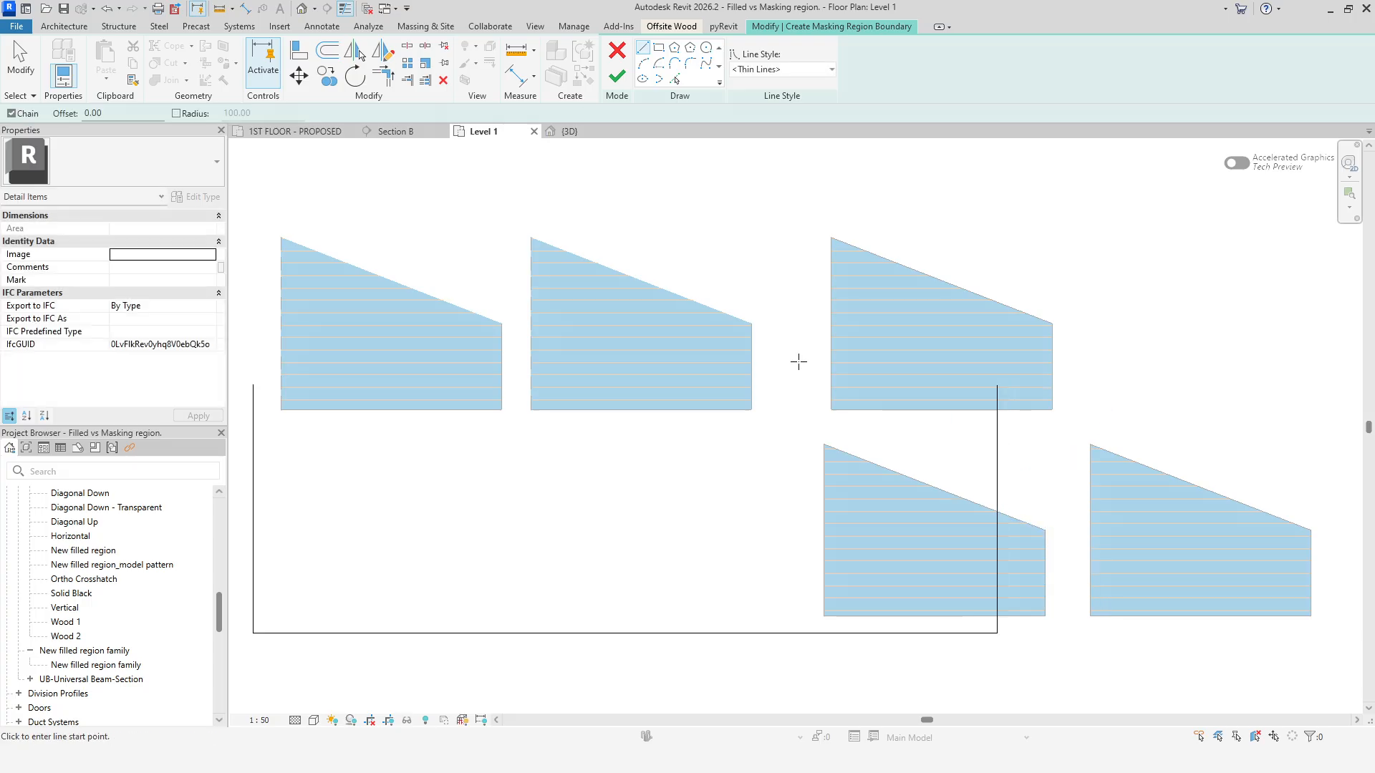
pyautogui.click(617, 76)
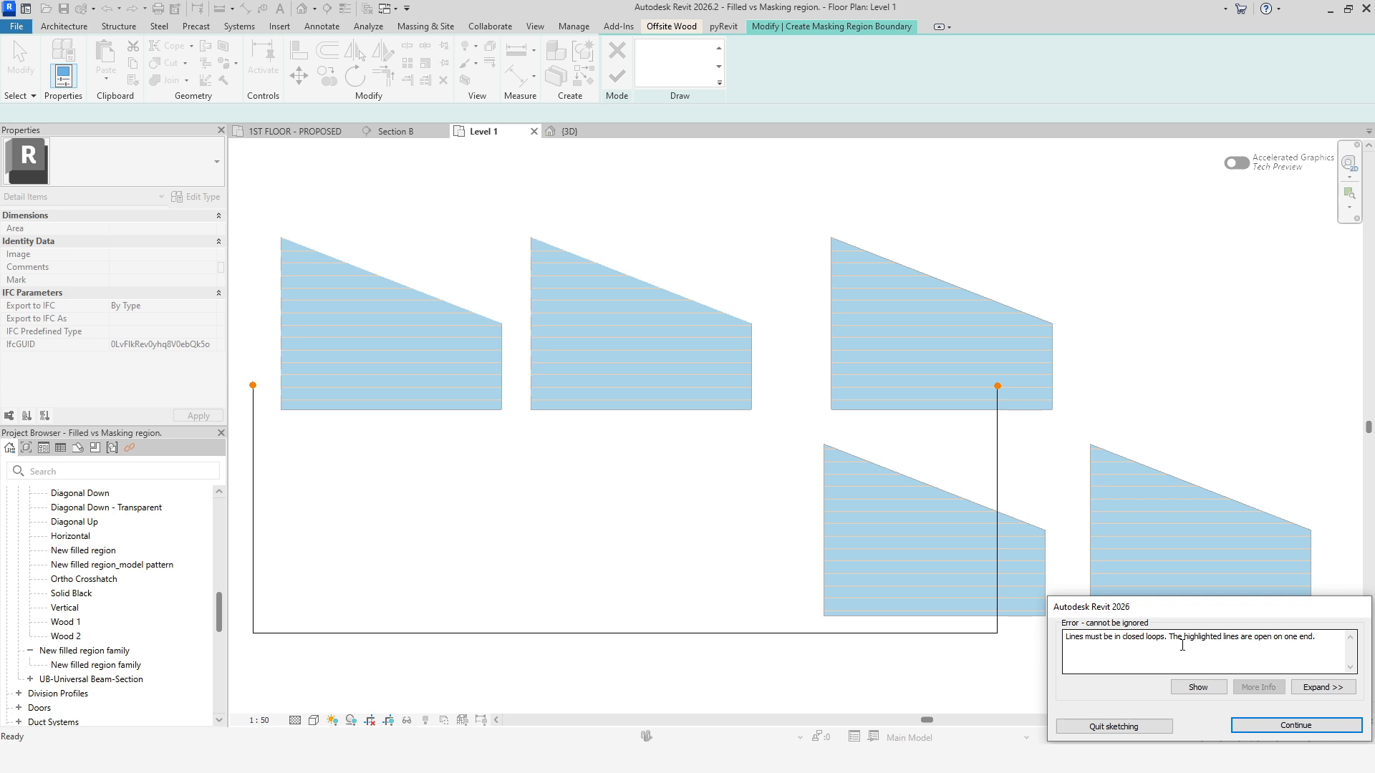
pyautogui.click(1252, 725)
# Close the boundary with a top edge back to the start point and finish the masking region.
pyautogui.click(998, 385)
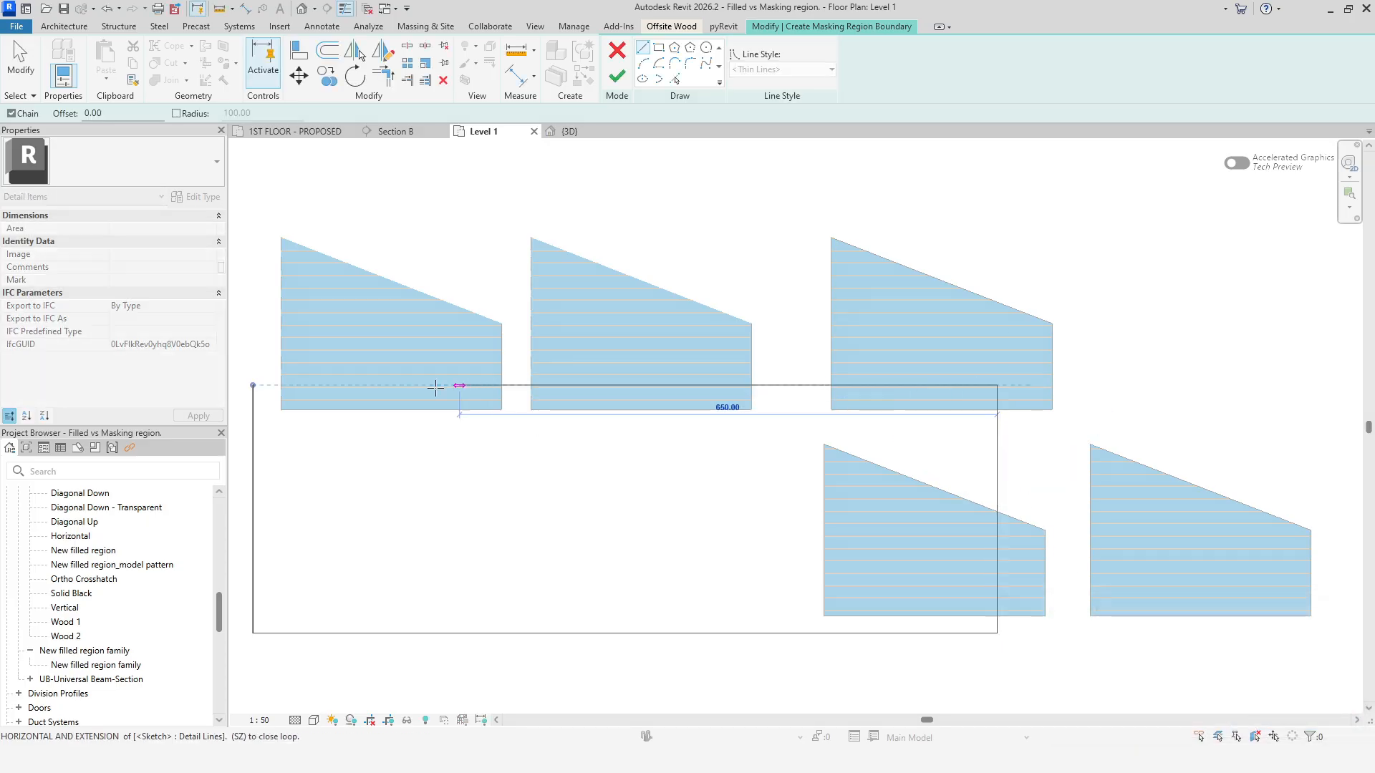
pyautogui.click(254, 385)
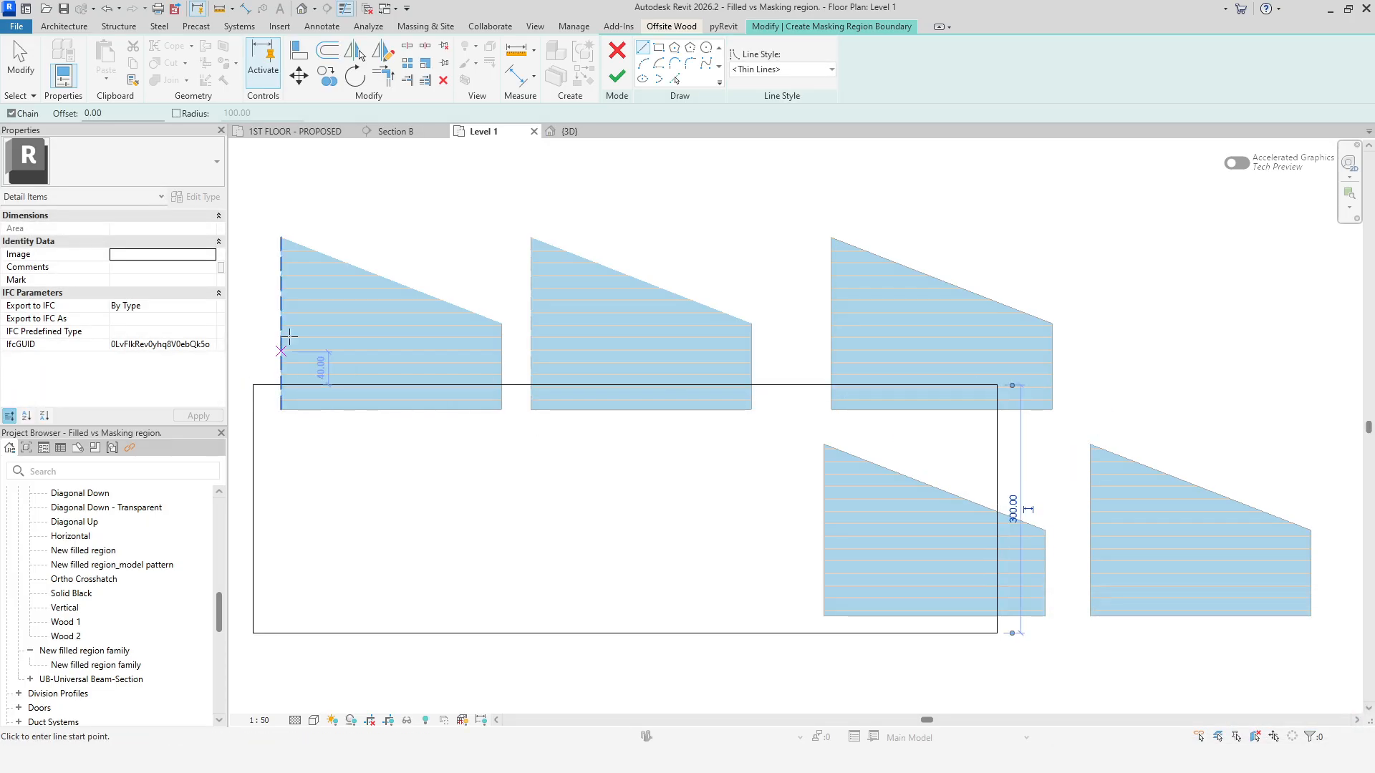
pyautogui.click(608, 77)
pyautogui.click(622, 679)
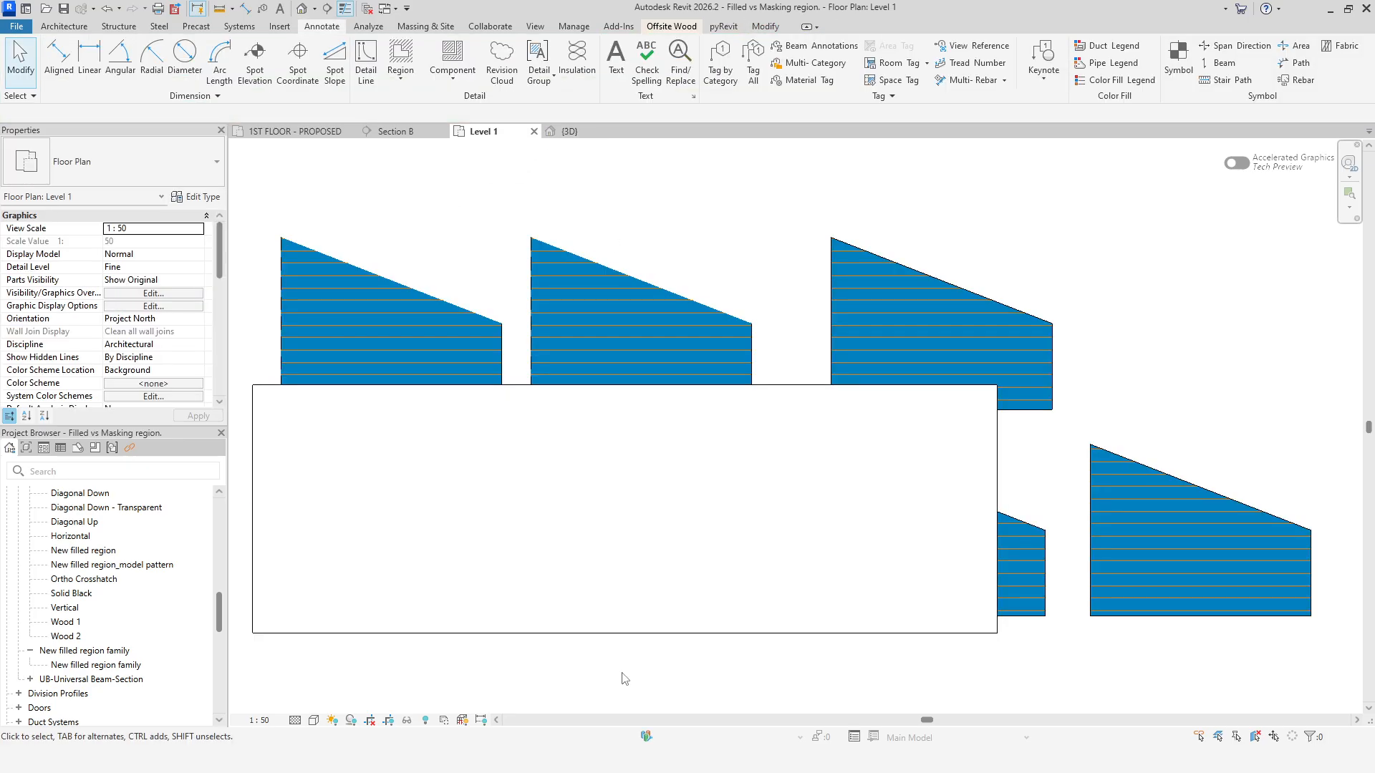
# Stretch the masking region's top edge upward so it covers the upper row of filled regions.
pyautogui.click(617, 634)
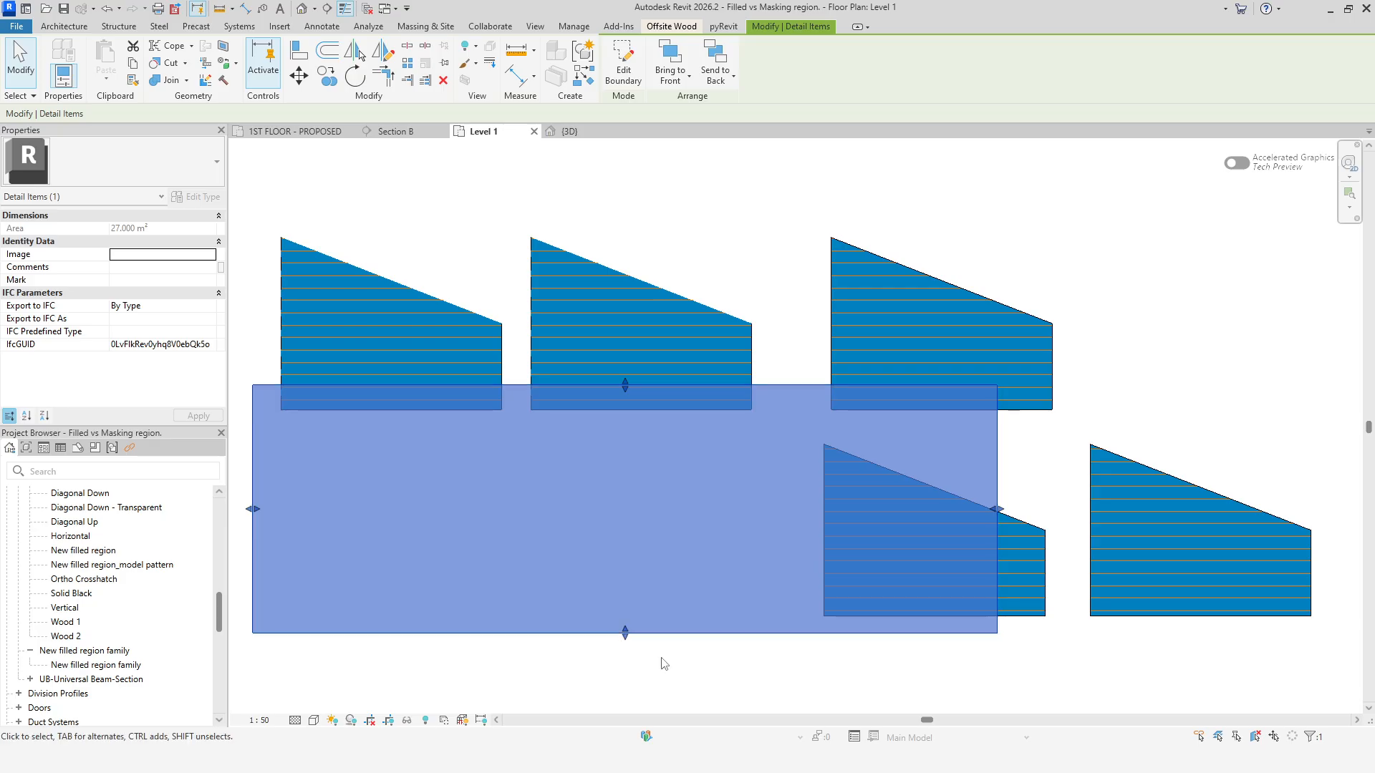
pyautogui.moveTo(624, 380); pyautogui.dragTo(626, 195)
pyautogui.click(693, 689)
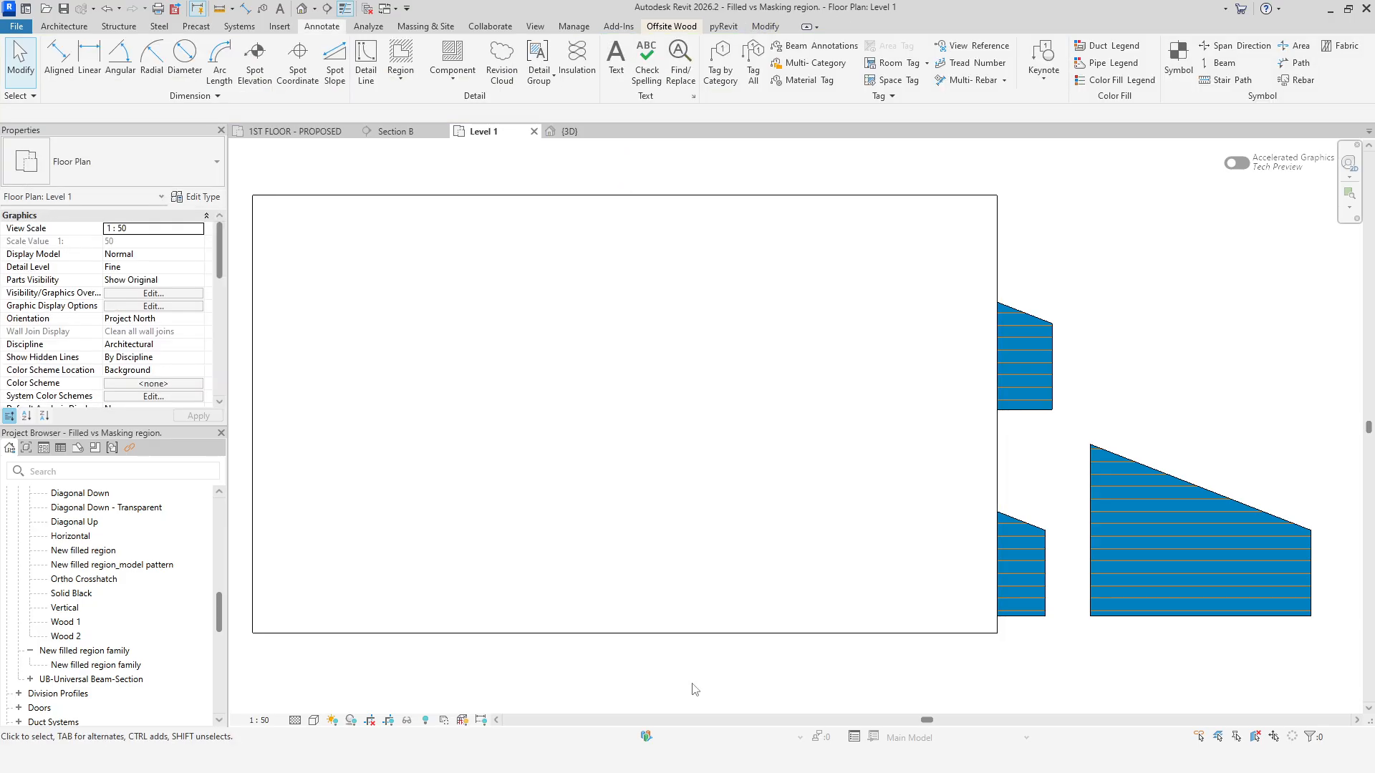
# Send the masking region to the back behind all filled regions.
pyautogui.click(726, 634)
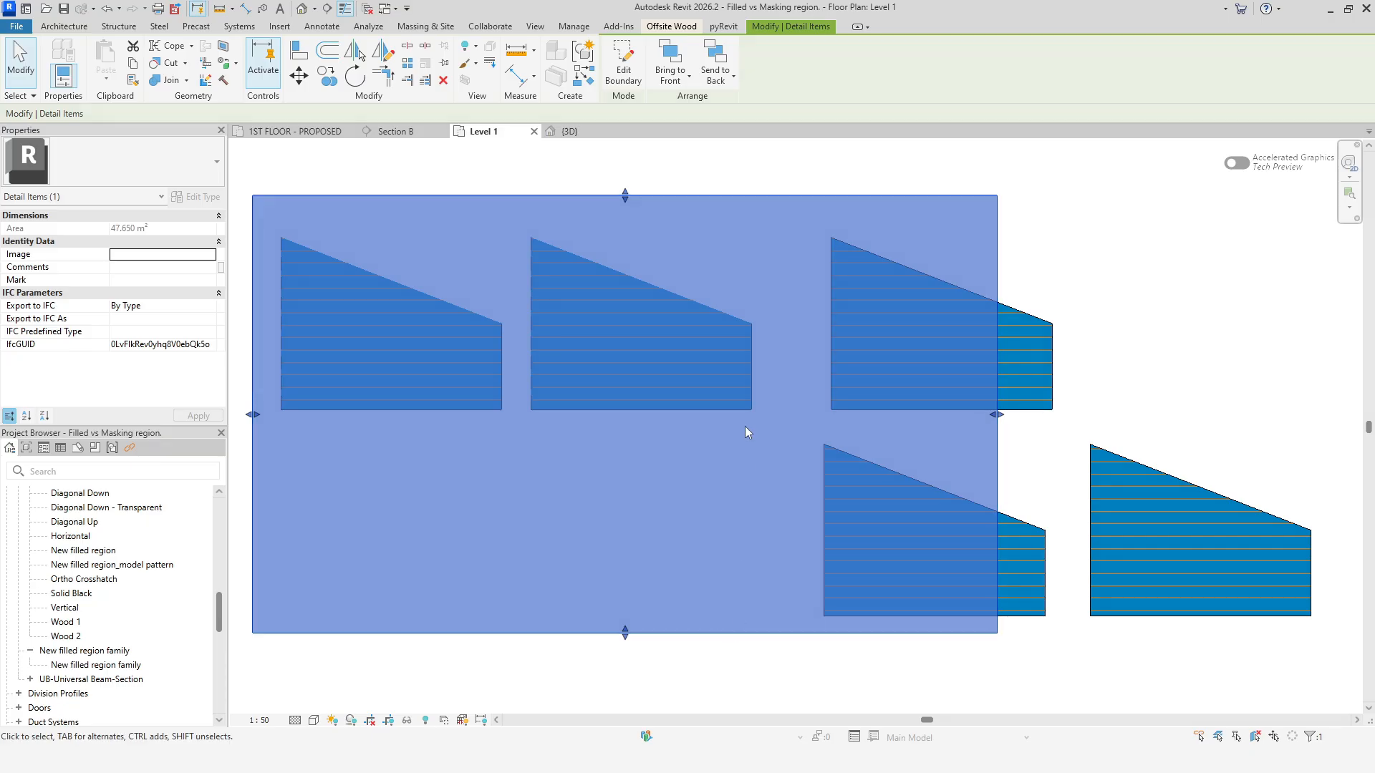
pyautogui.click(715, 61)
pyautogui.click(738, 693)
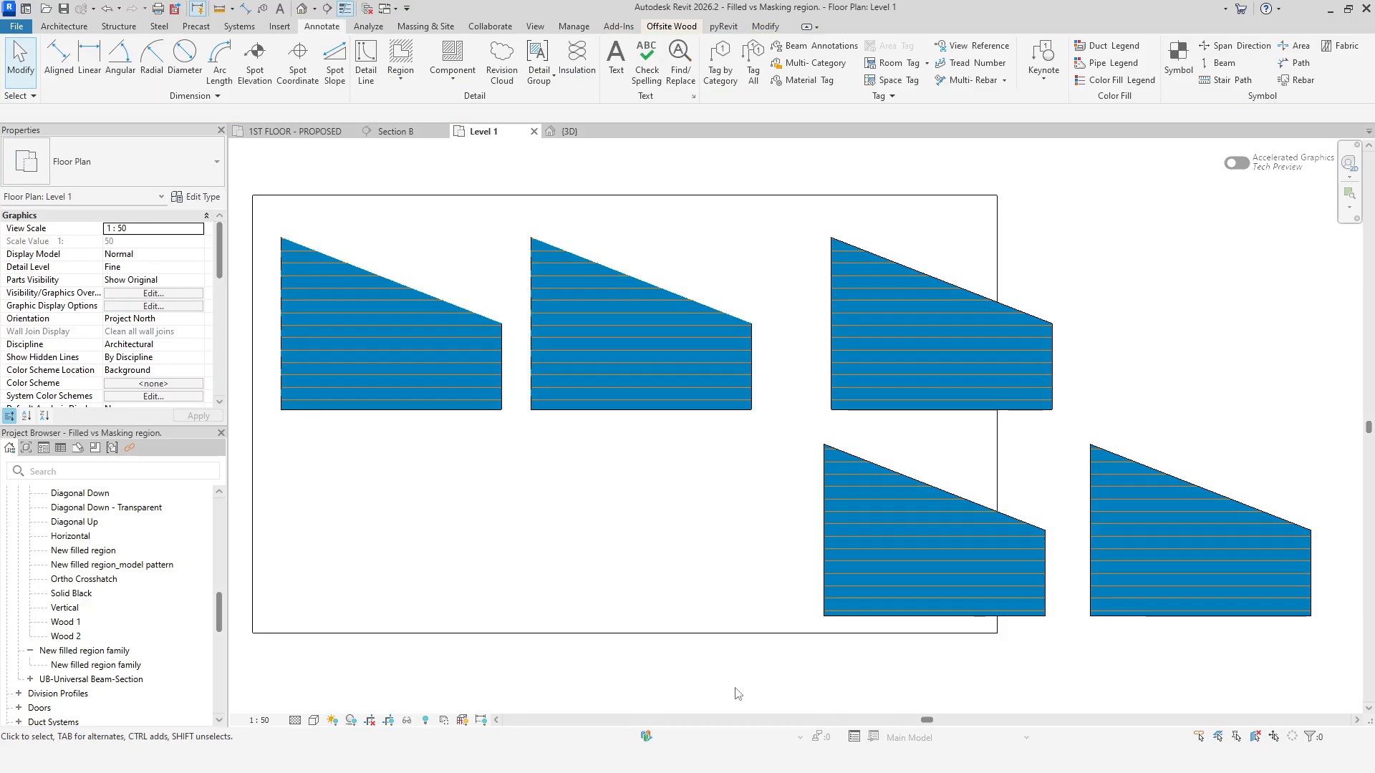
# Bring the masking region forward one level in the draw order.
pyautogui.click(732, 634)
pyautogui.click(688, 75)
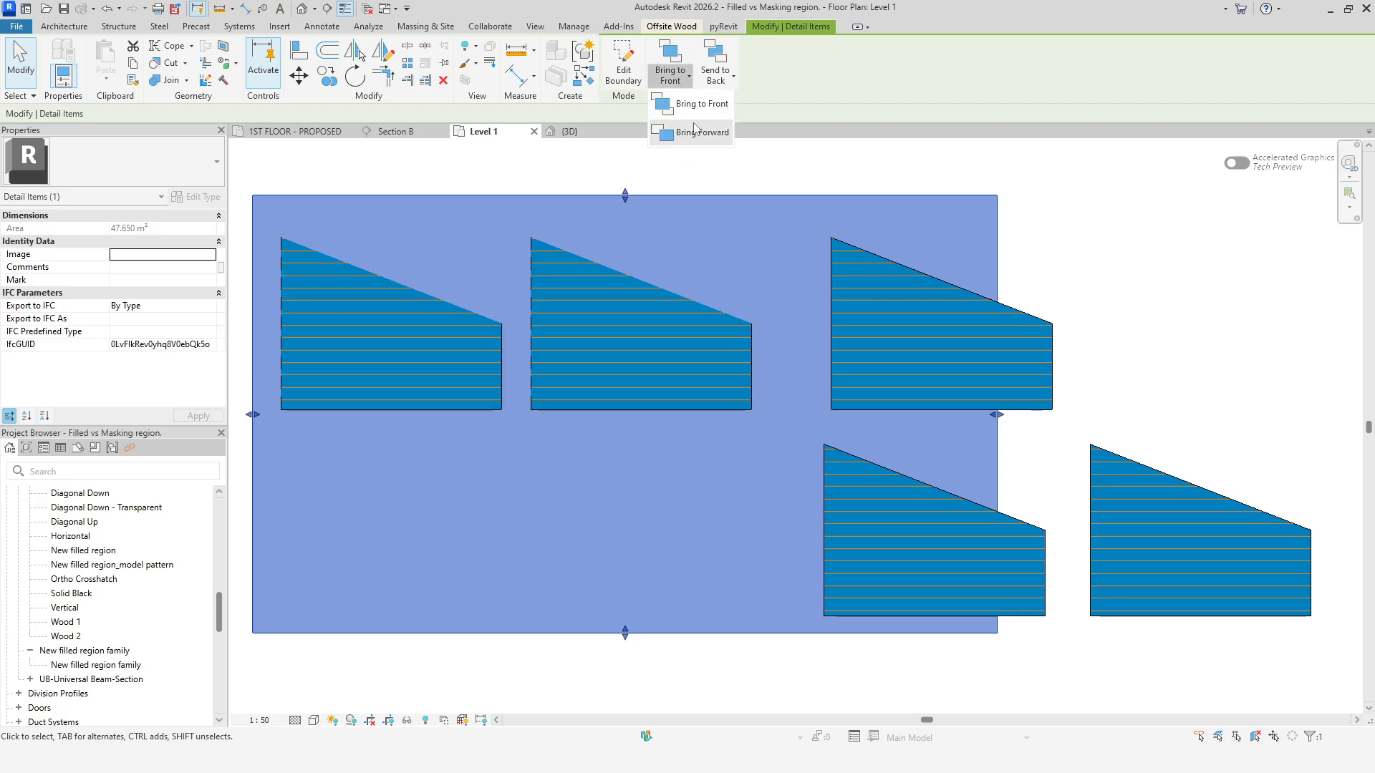
pyautogui.click(684, 136)
pyautogui.click(1196, 260)
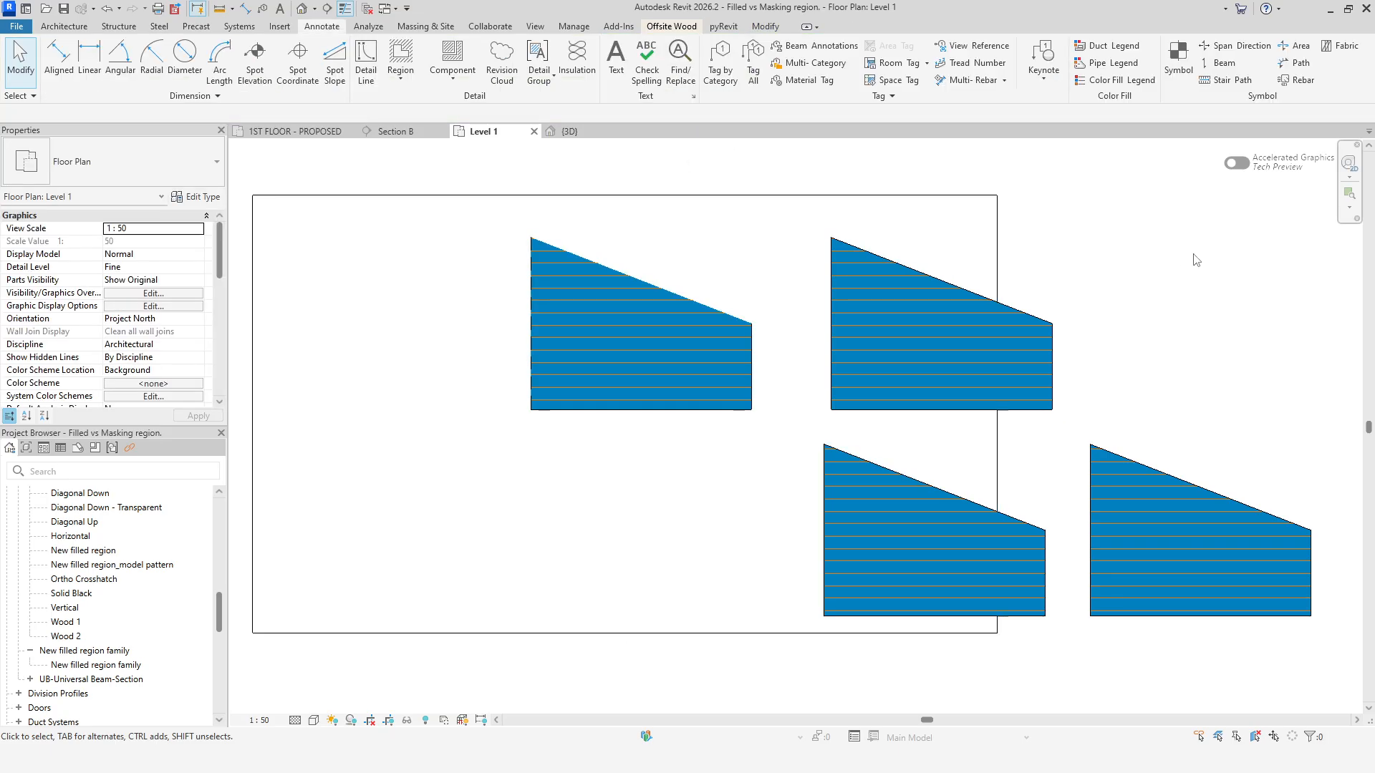
# Bring the masking region forward another level so it hides the second filled region too.
pyautogui.click(931, 197)
pyautogui.click(679, 84)
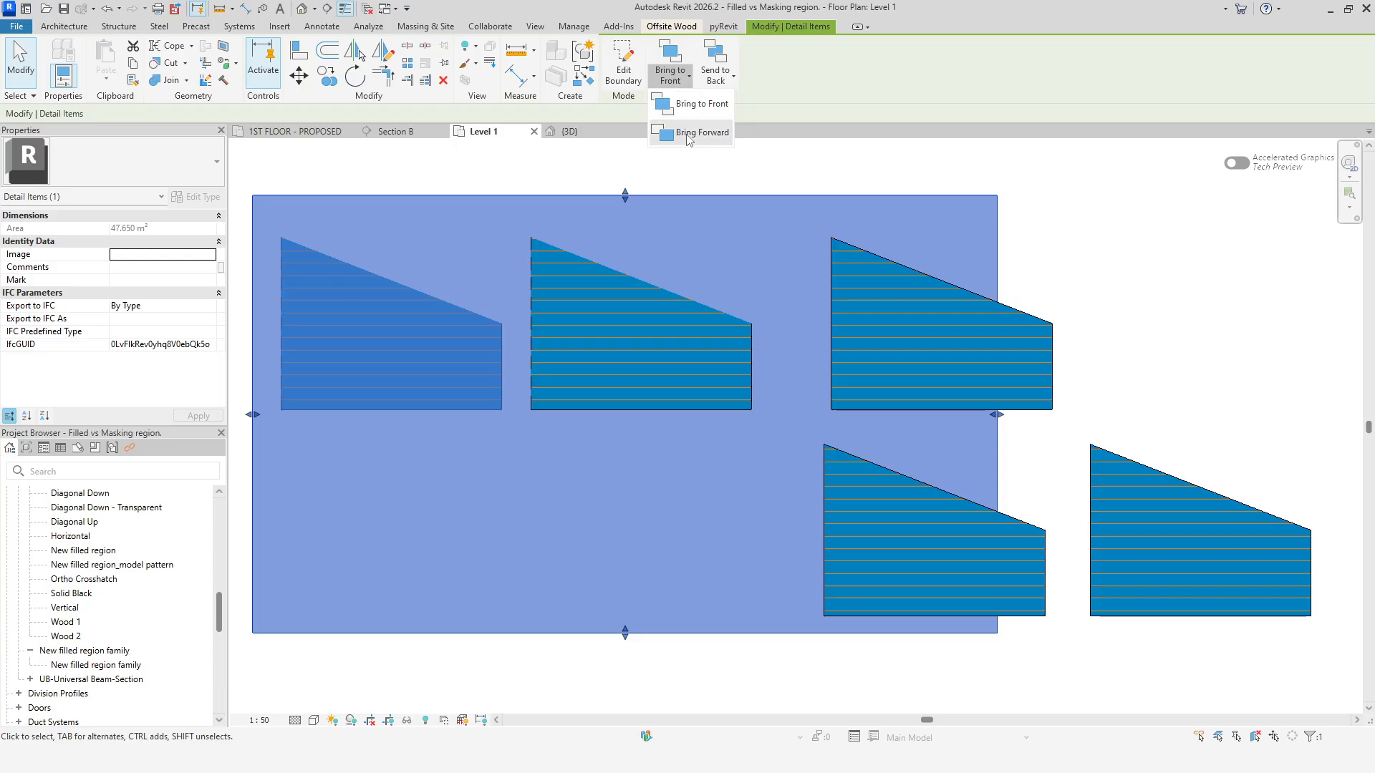
pyautogui.click(687, 138)
pyautogui.click(1262, 385)
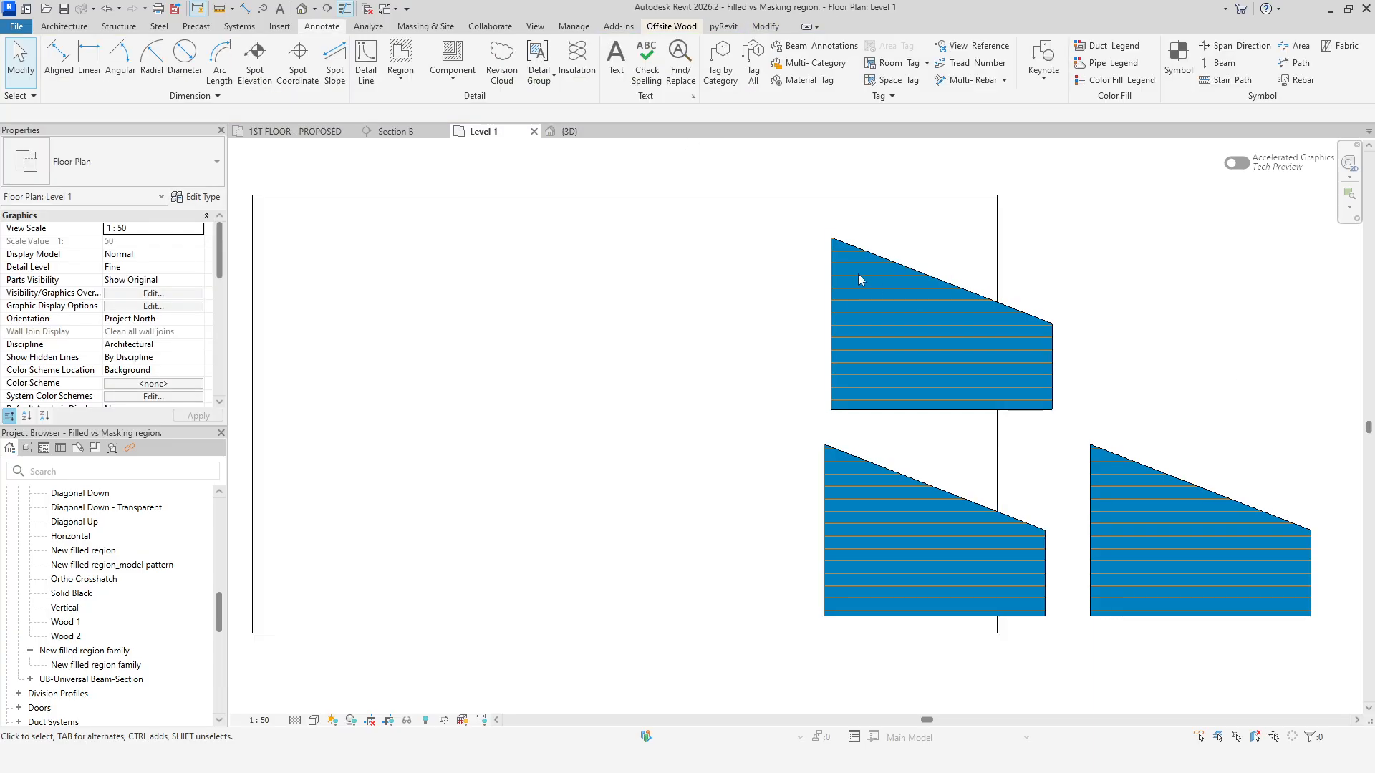
# Edit the masking region's boundary and draw a spline curving from the top-left corner to the bottom-right corner.
pyautogui.click(789, 197)
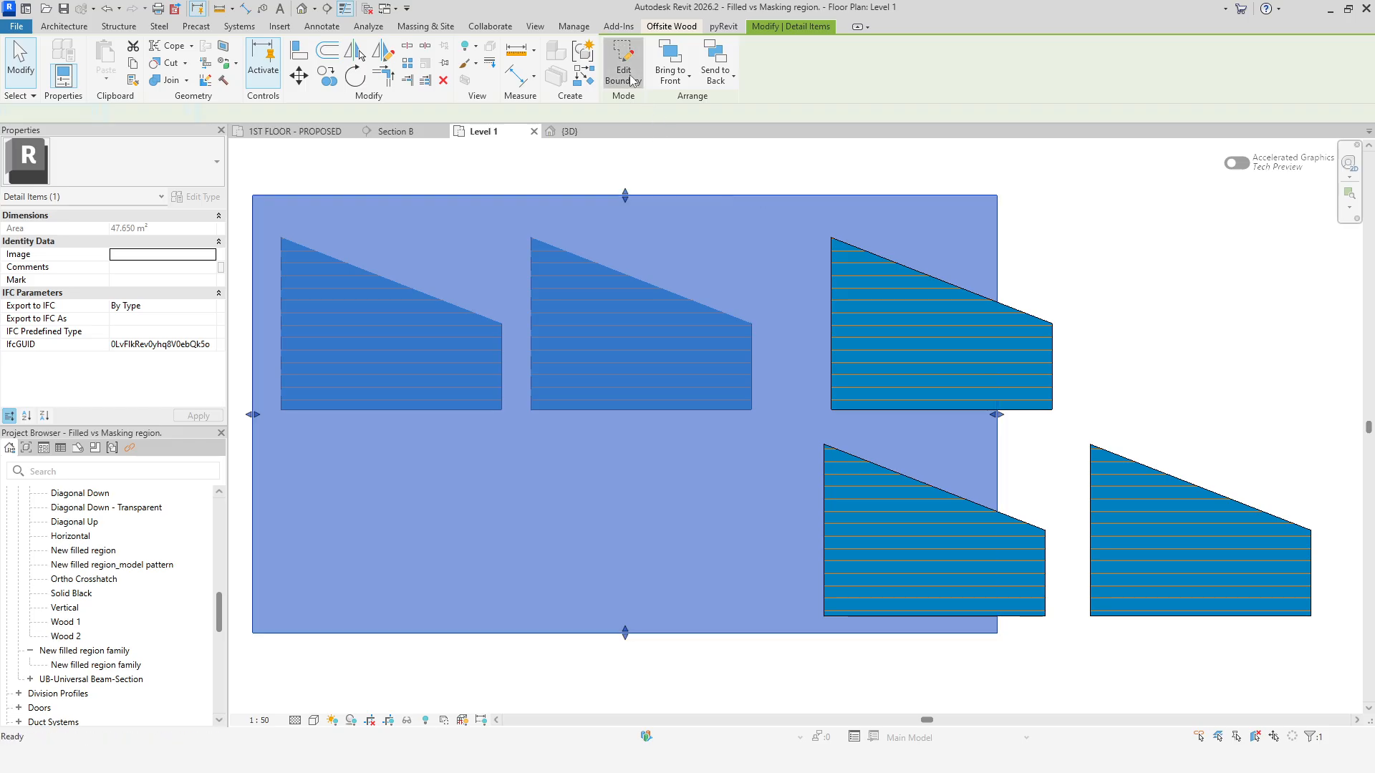
pyautogui.click(624, 65)
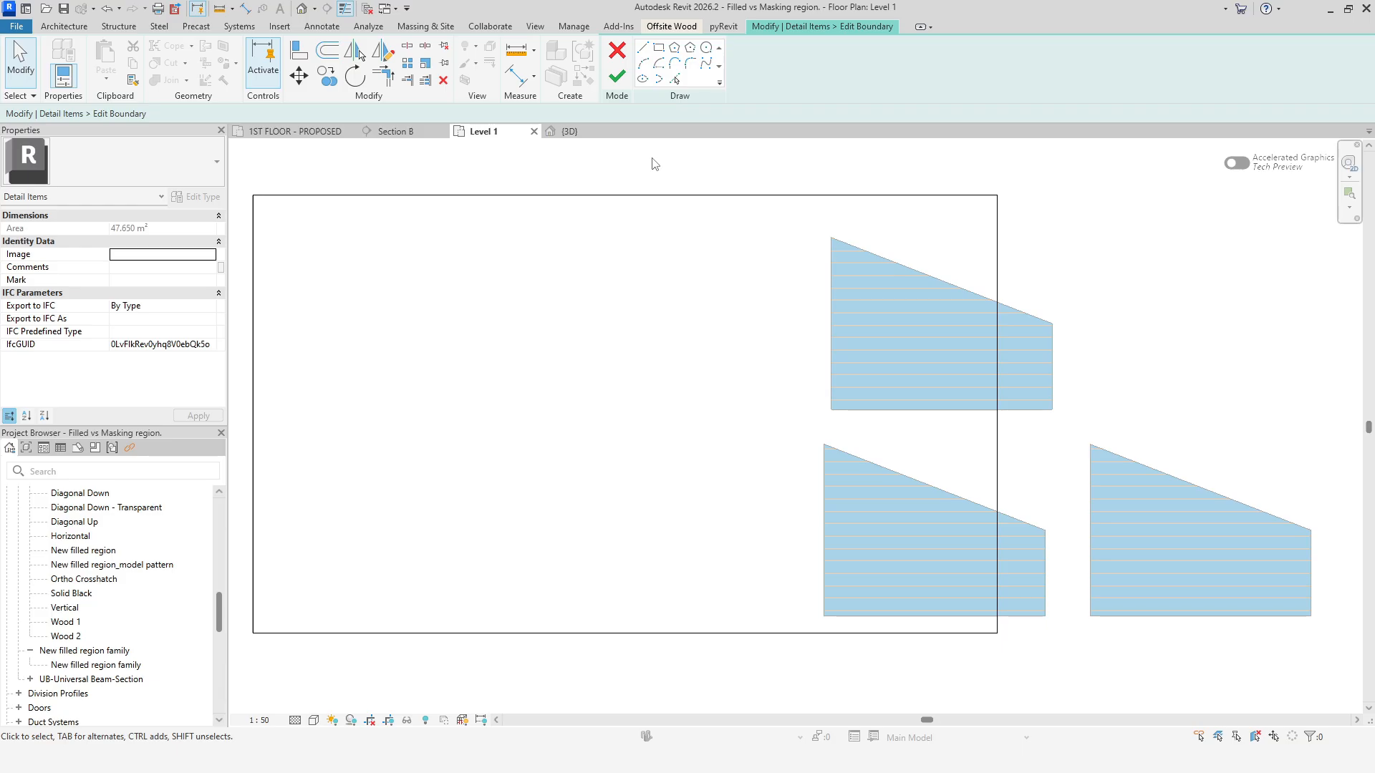
pyautogui.click(706, 63)
pyautogui.click(252, 195)
pyautogui.click(467, 276)
pyautogui.click(456, 447)
pyautogui.click(713, 334)
pyautogui.click(893, 444)
pyautogui.click(787, 571)
pyautogui.click(993, 632)
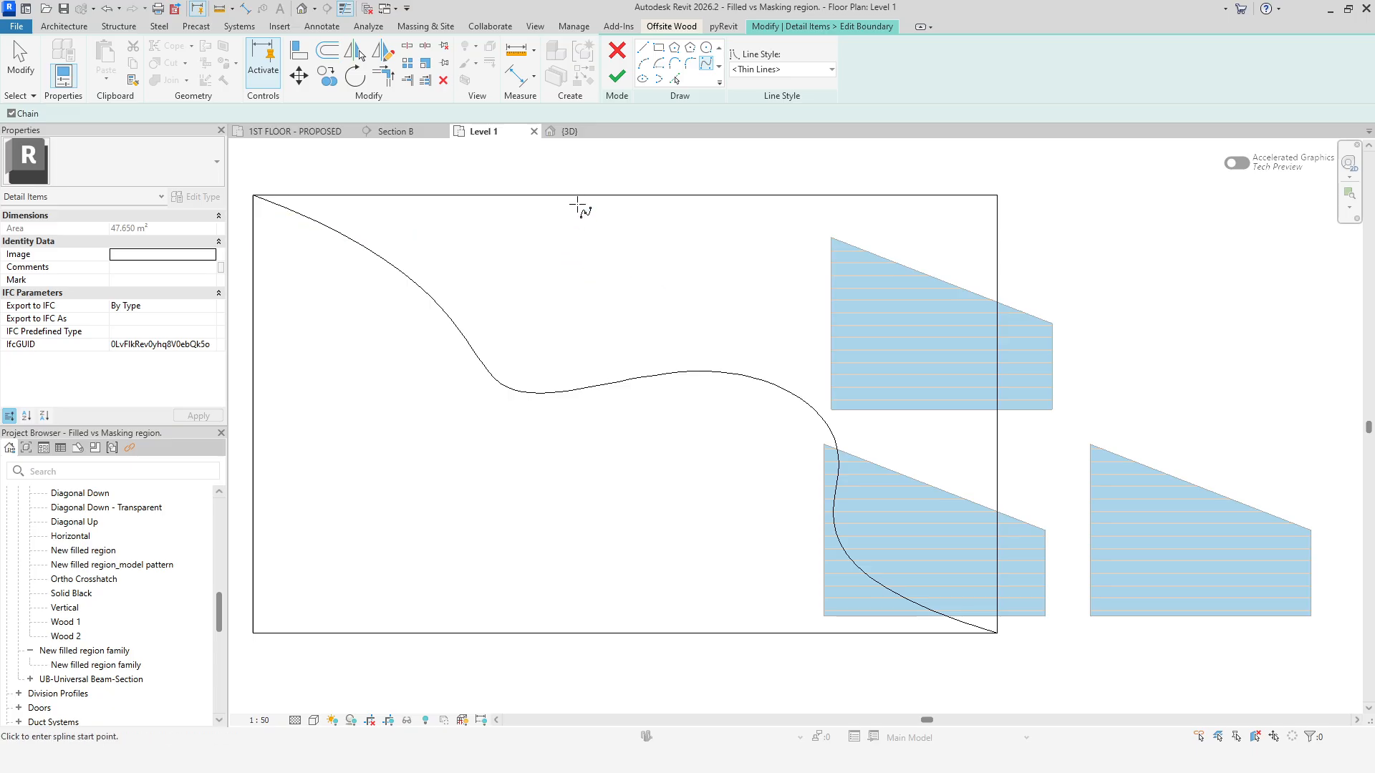
# Set the bottom boundary line's style to Wide Lines.
pyautogui.press('Escape')
pyautogui.click(584, 196)
pyautogui.press('Escape')
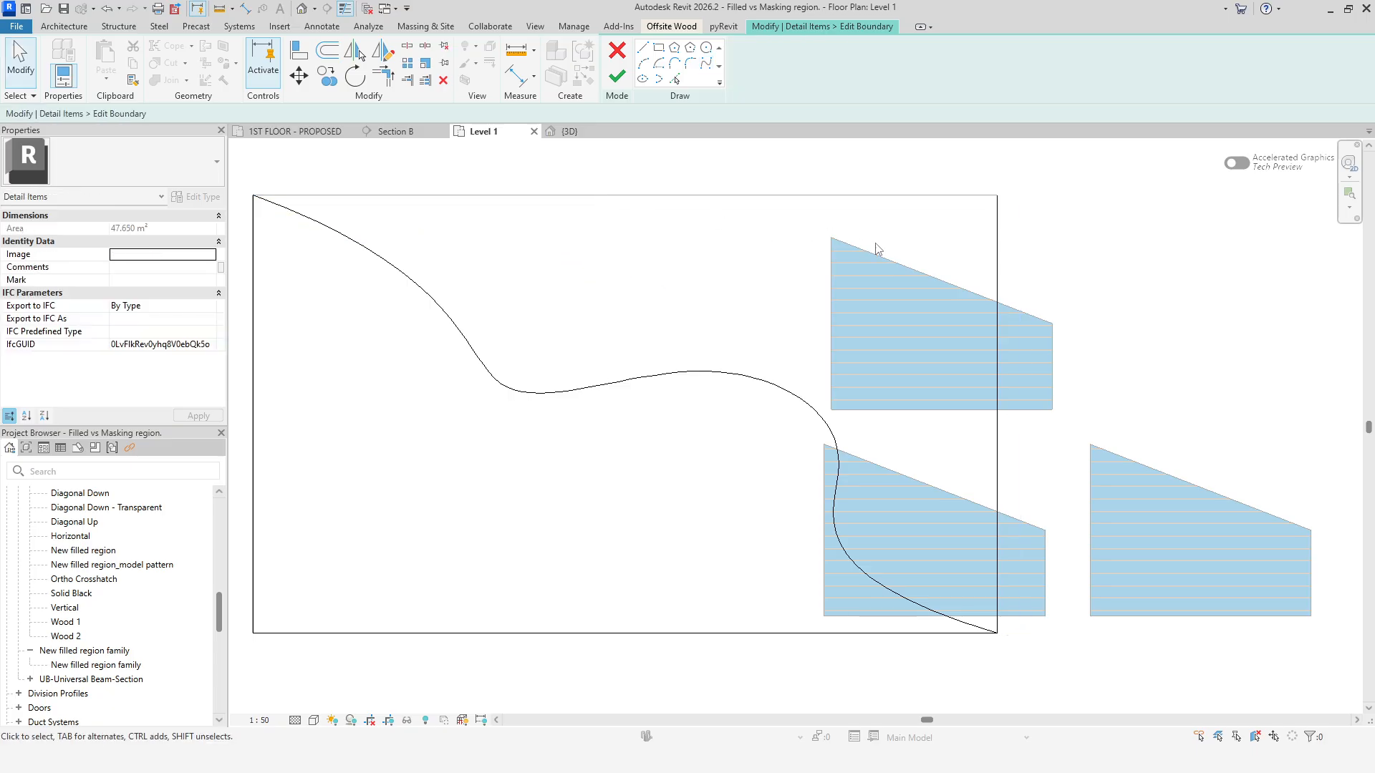
pyautogui.click(996, 249)
pyautogui.click(533, 633)
pyautogui.click(819, 73)
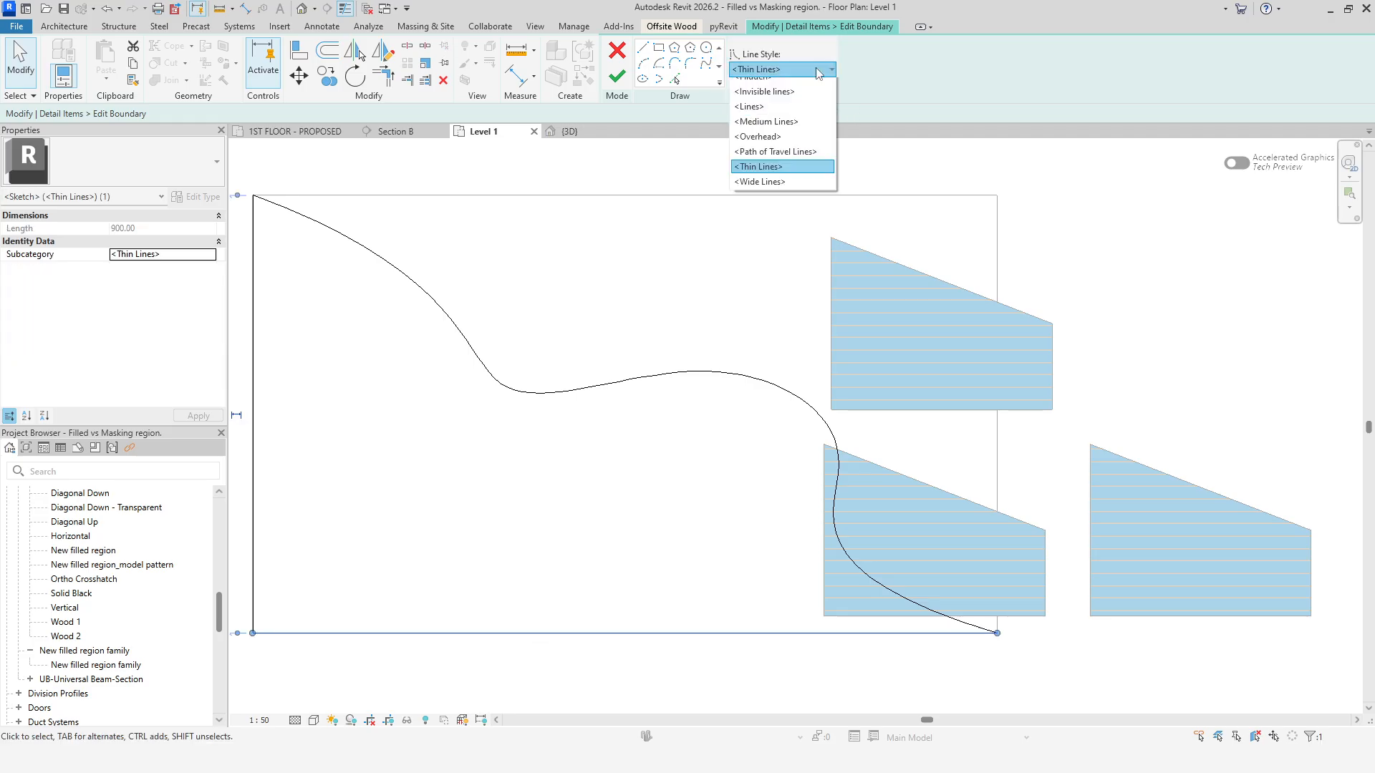
pyautogui.click(770, 253)
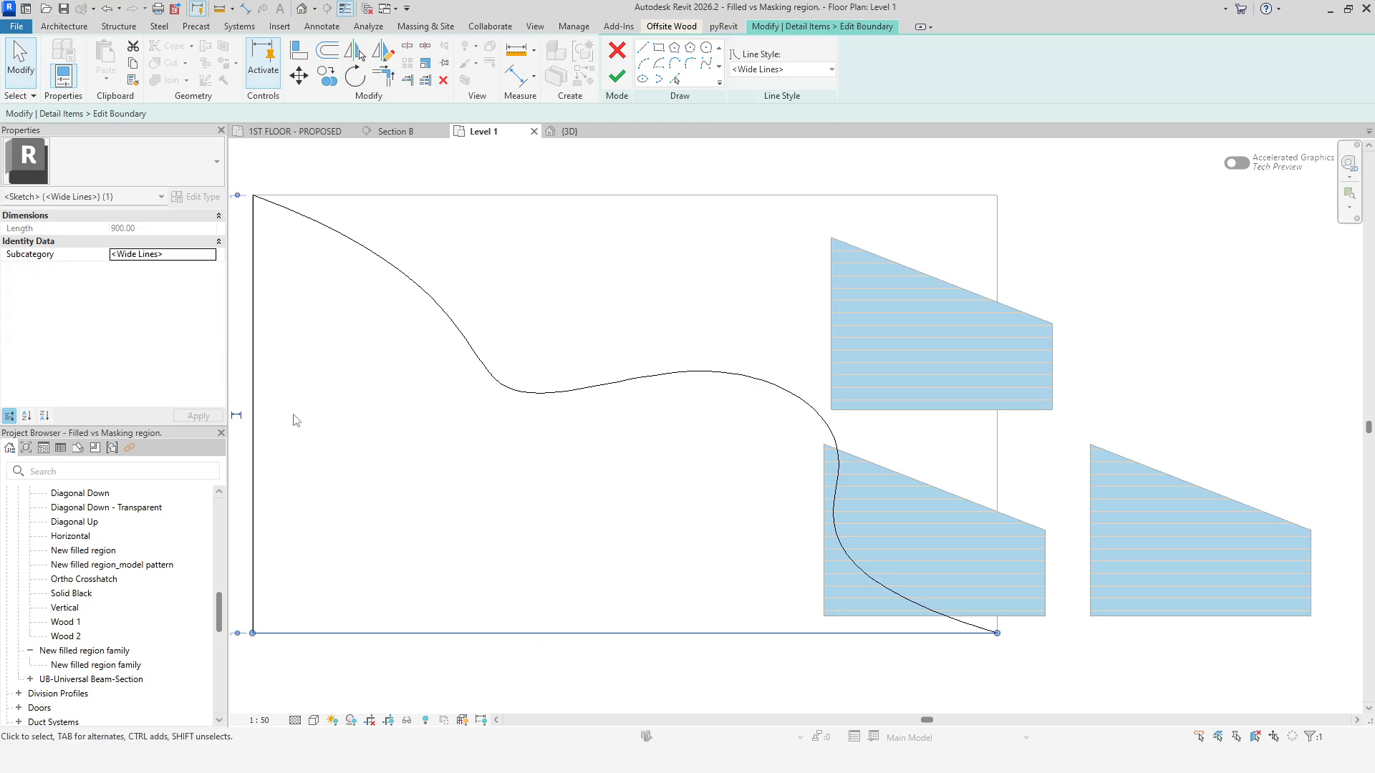
# Set the left boundary line's style to Medium Lines.
pyautogui.click(256, 381)
pyautogui.click(782, 71)
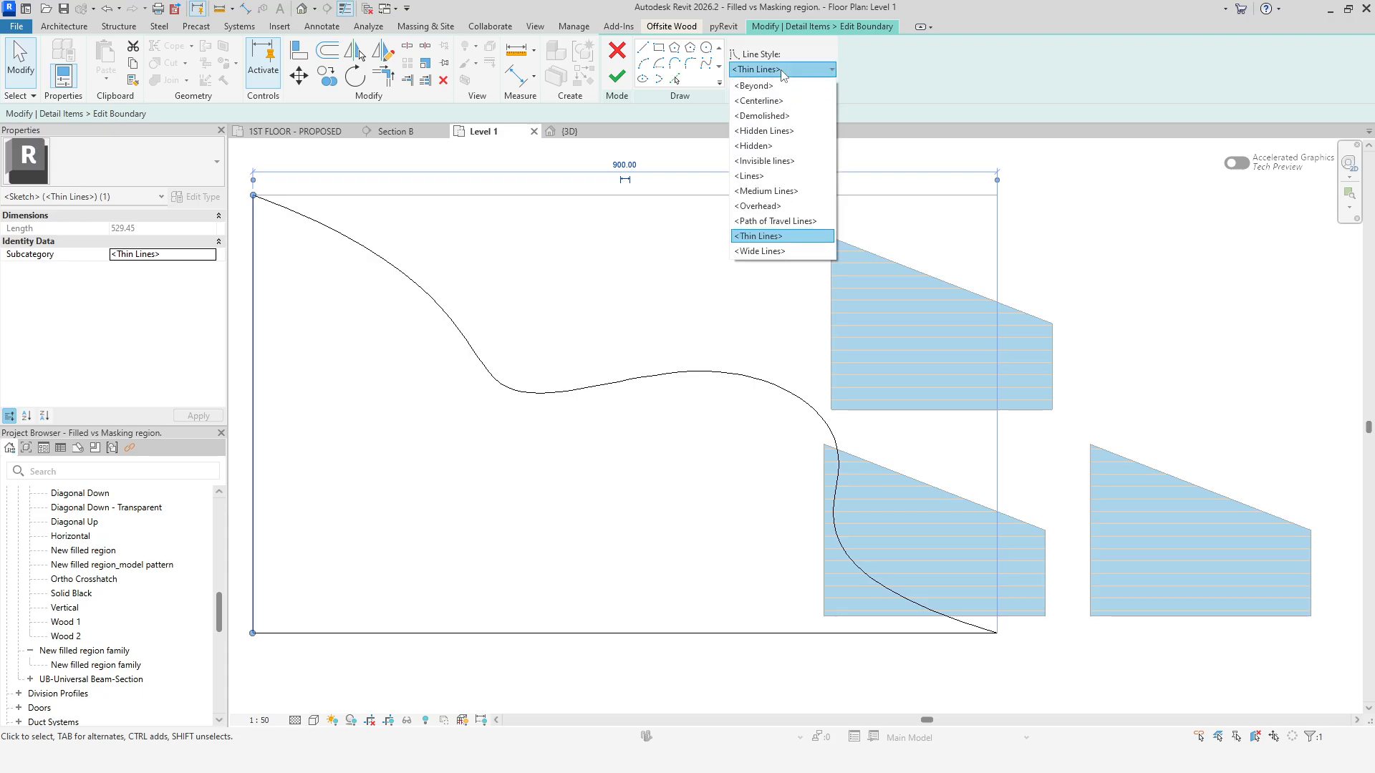
pyautogui.click(766, 191)
# Set the spline boundary's line style to Demolished.
pyautogui.click(660, 375)
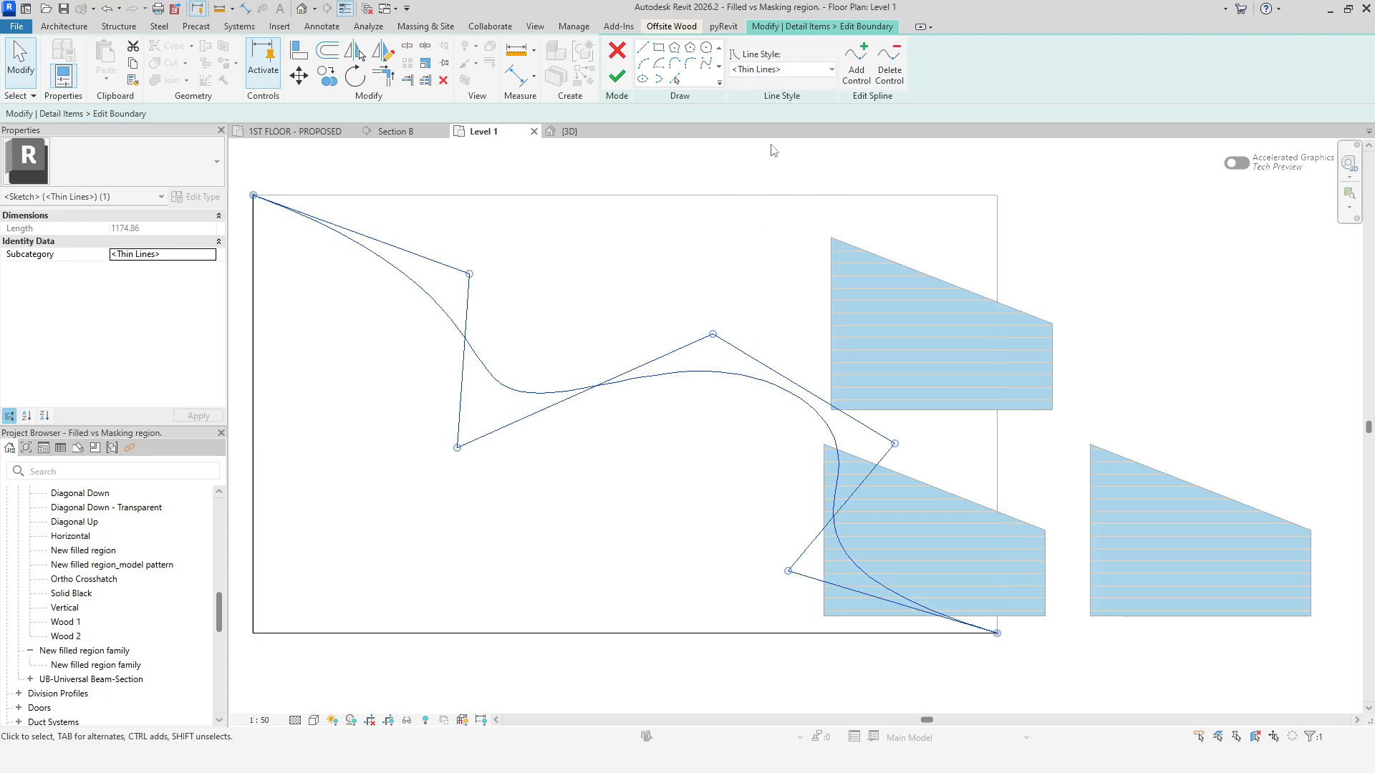
pyautogui.click(782, 72)
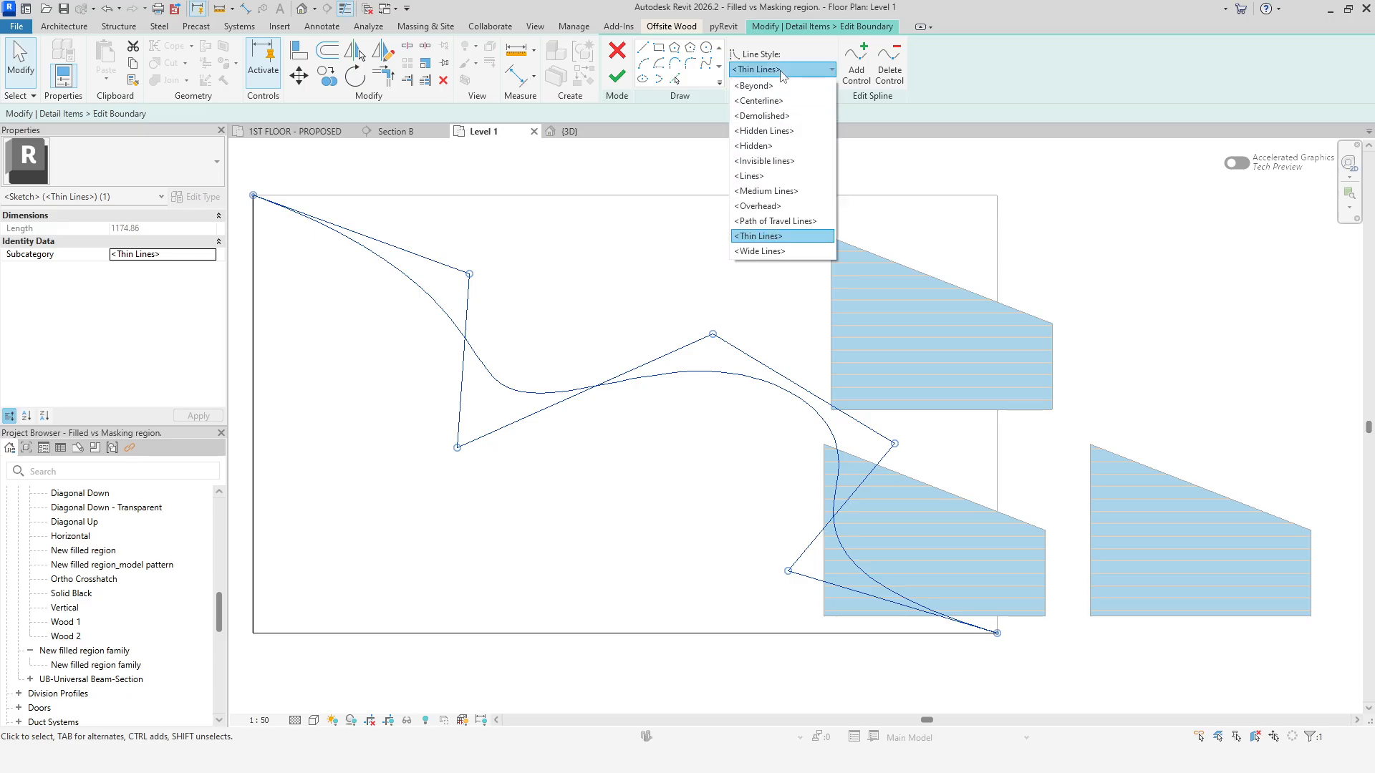
pyautogui.click(763, 115)
pyautogui.click(680, 680)
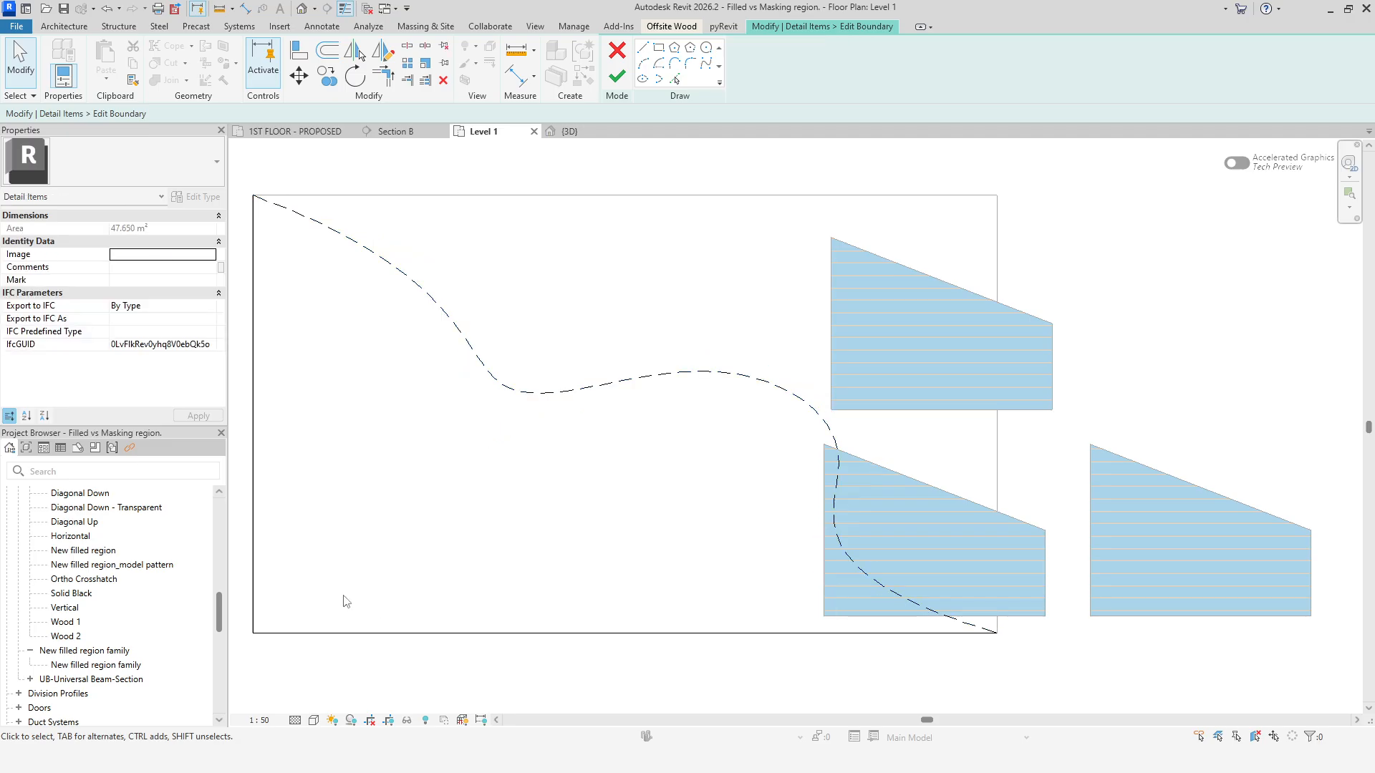
# Set the left boundary line's style to Invisible lines and finish editing the masking region's boundary.
pyautogui.click(253, 444)
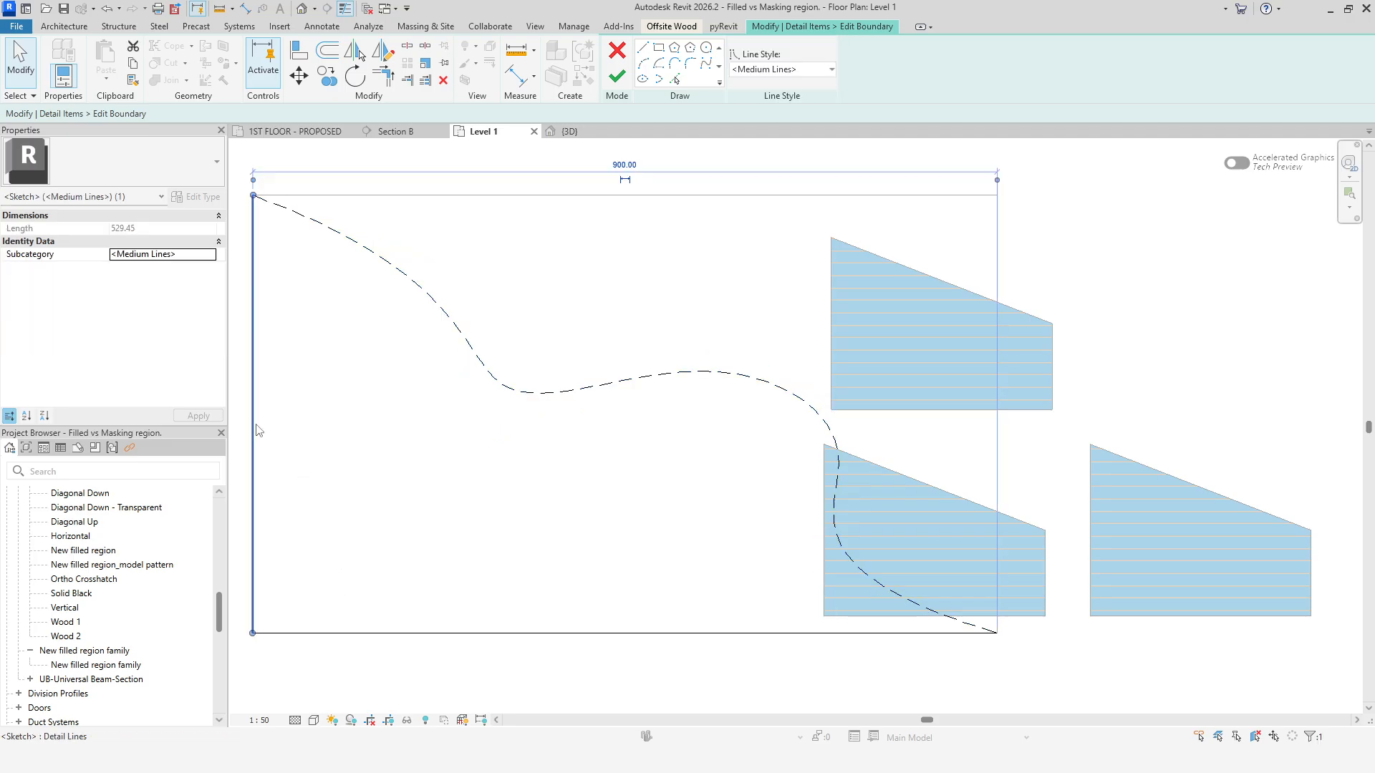
pyautogui.click(766, 72)
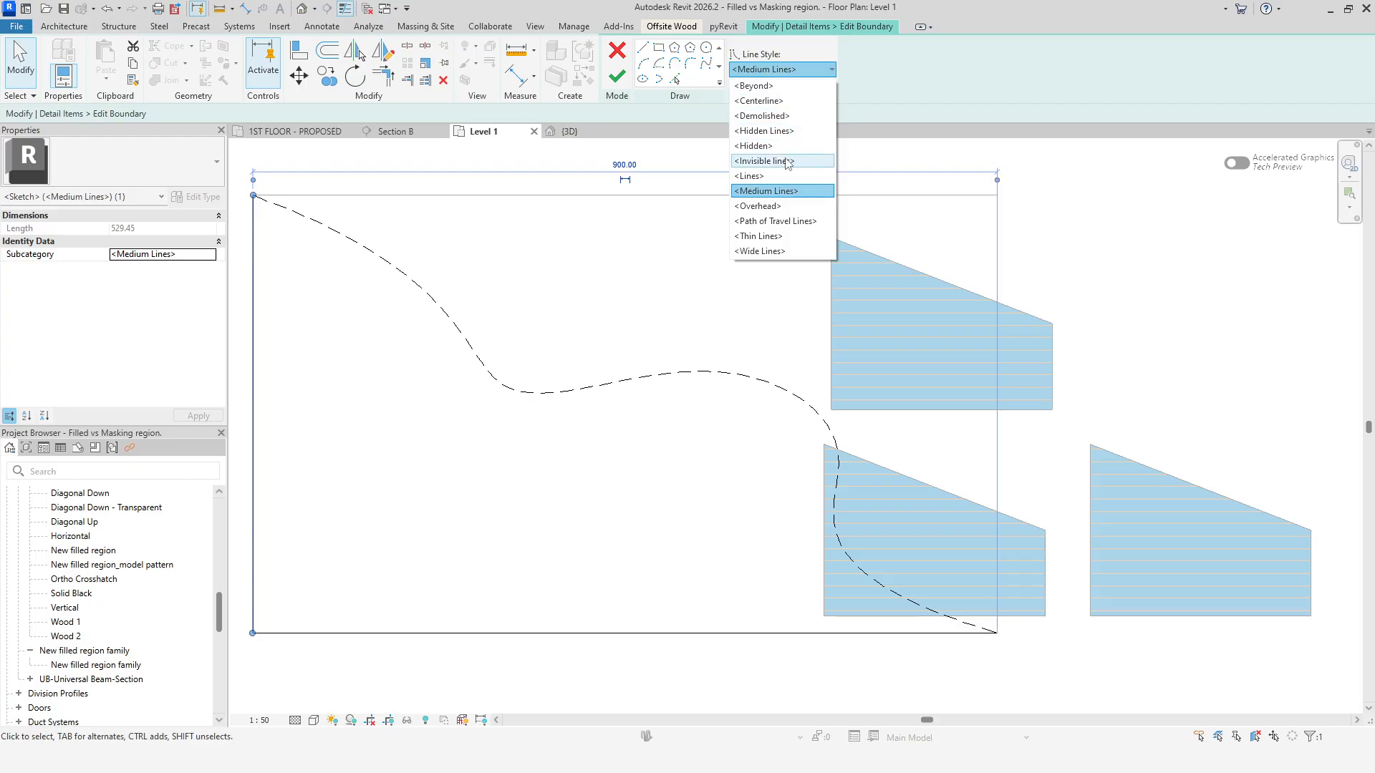
pyautogui.click(764, 160)
pyautogui.click(617, 76)
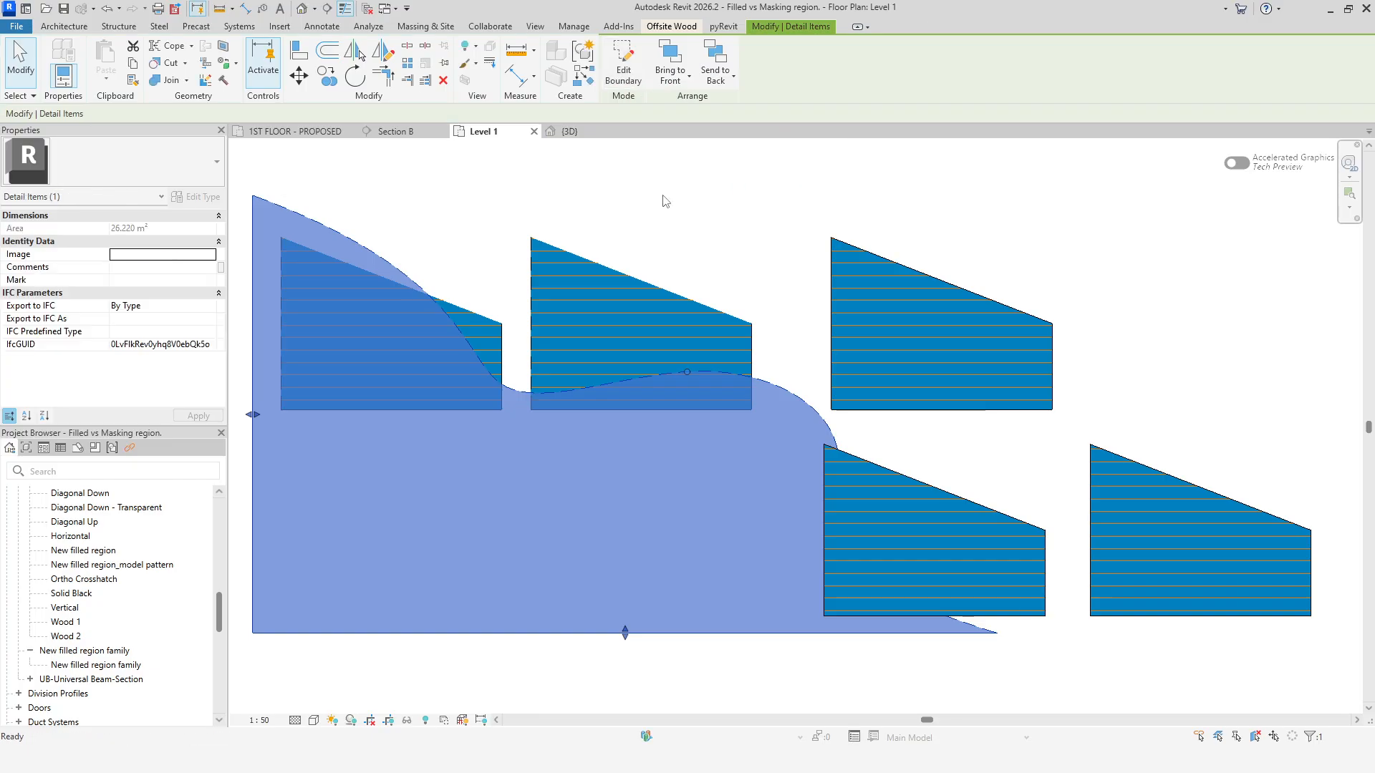
# Move the masking region to the right so it overlaps the other filled regions.
pyautogui.scroll(-1, 729, 680)
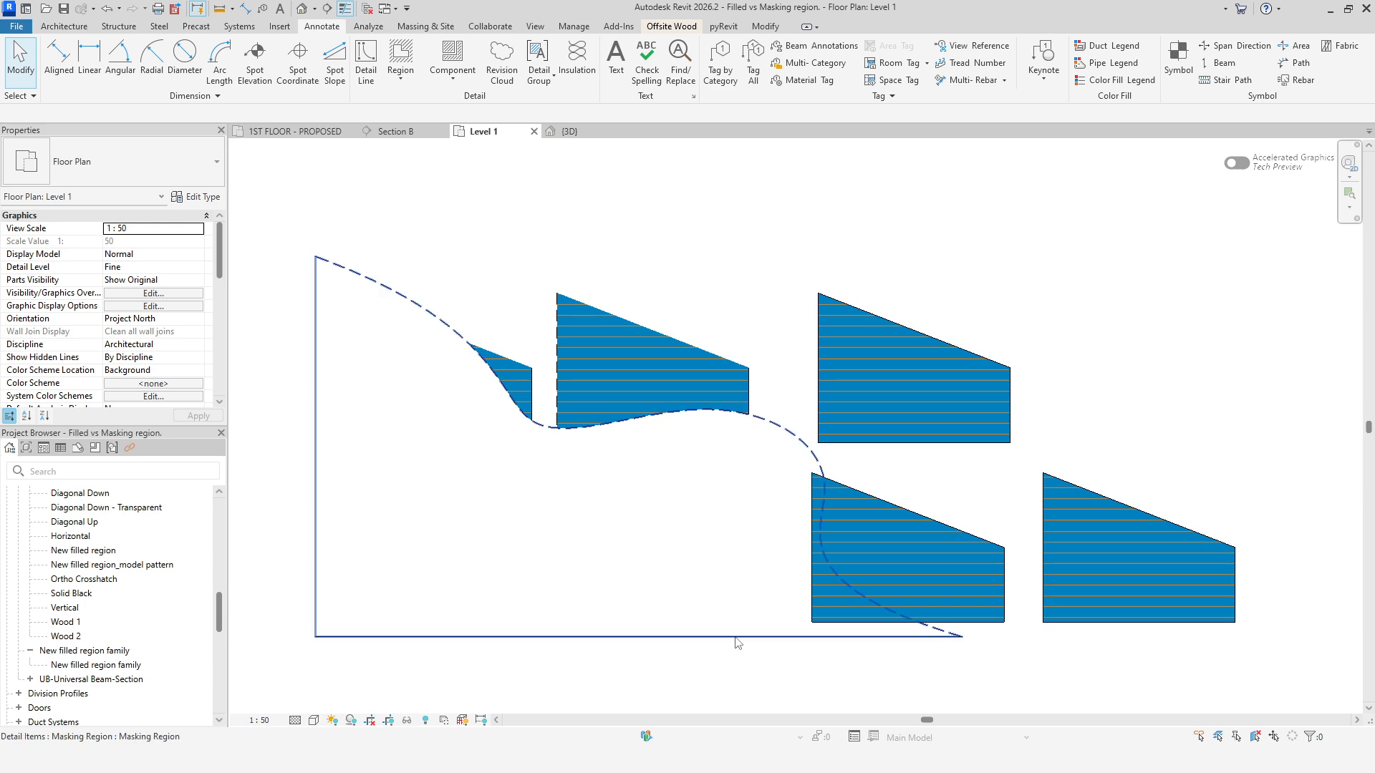
pyautogui.moveTo(737, 639); pyautogui.dragTo(1074, 623)
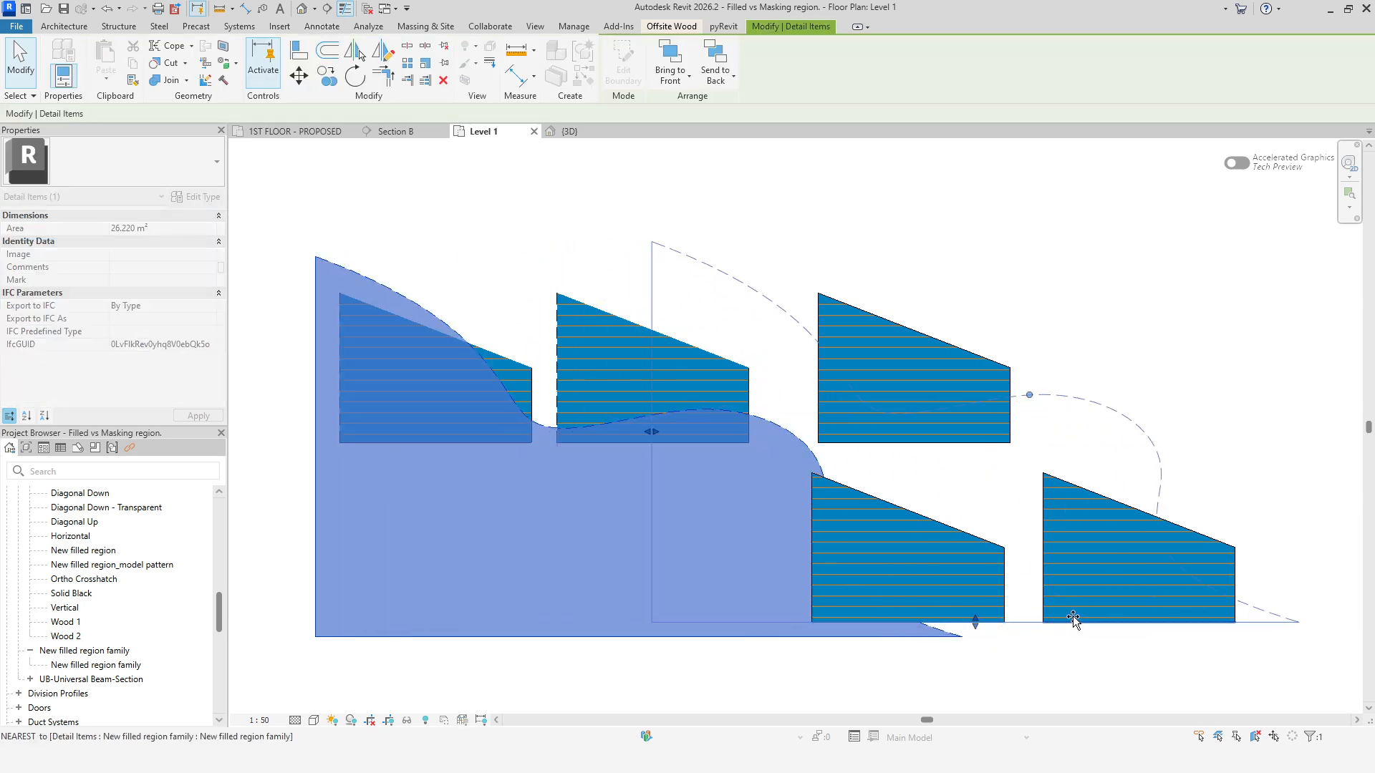
pyautogui.click(1107, 687)
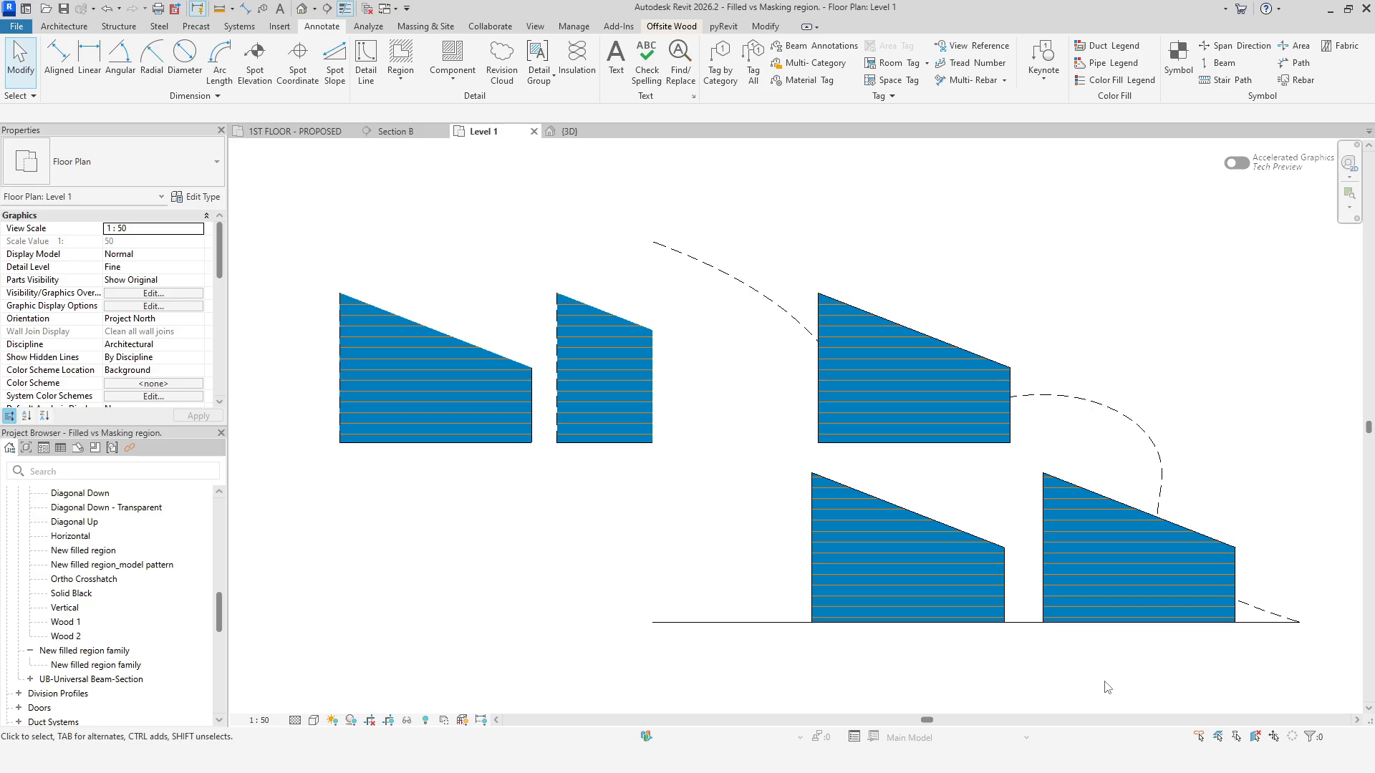
# Bring the masking region to the front of the filled regions.
pyautogui.click(1118, 472)
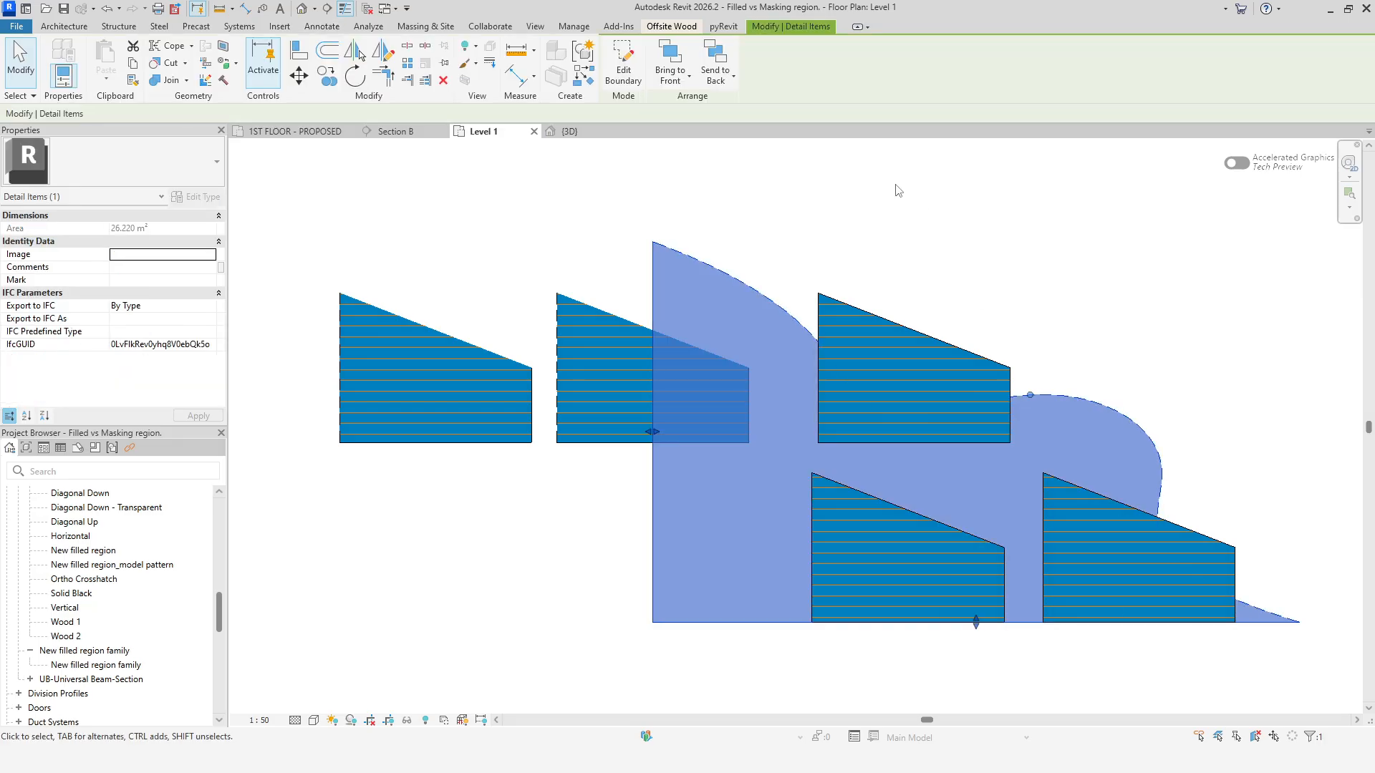
pyautogui.click(669, 57)
pyautogui.click(570, 560)
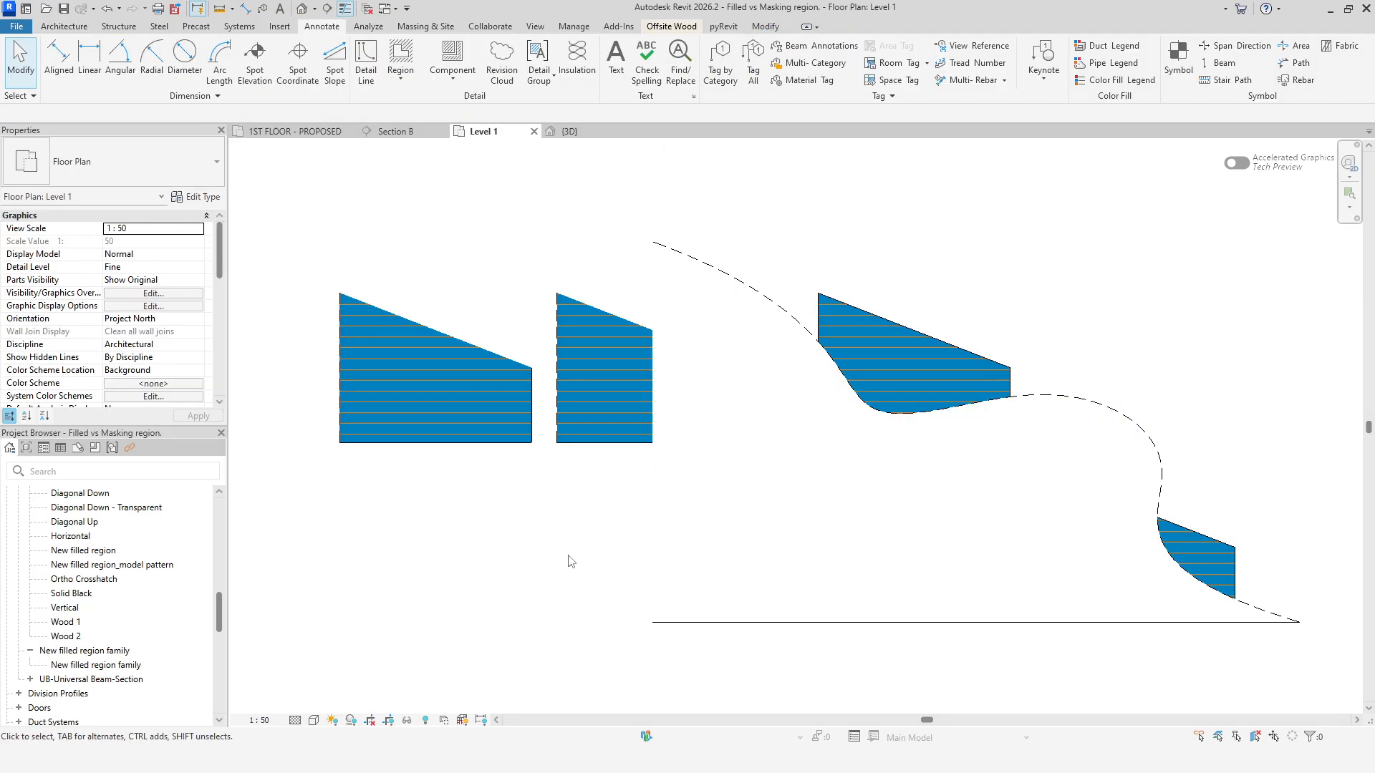
# Move the masking region back to its original position on the left.
pyautogui.click(660, 522)
pyautogui.moveTo(706, 622); pyautogui.dragTo(325, 654)
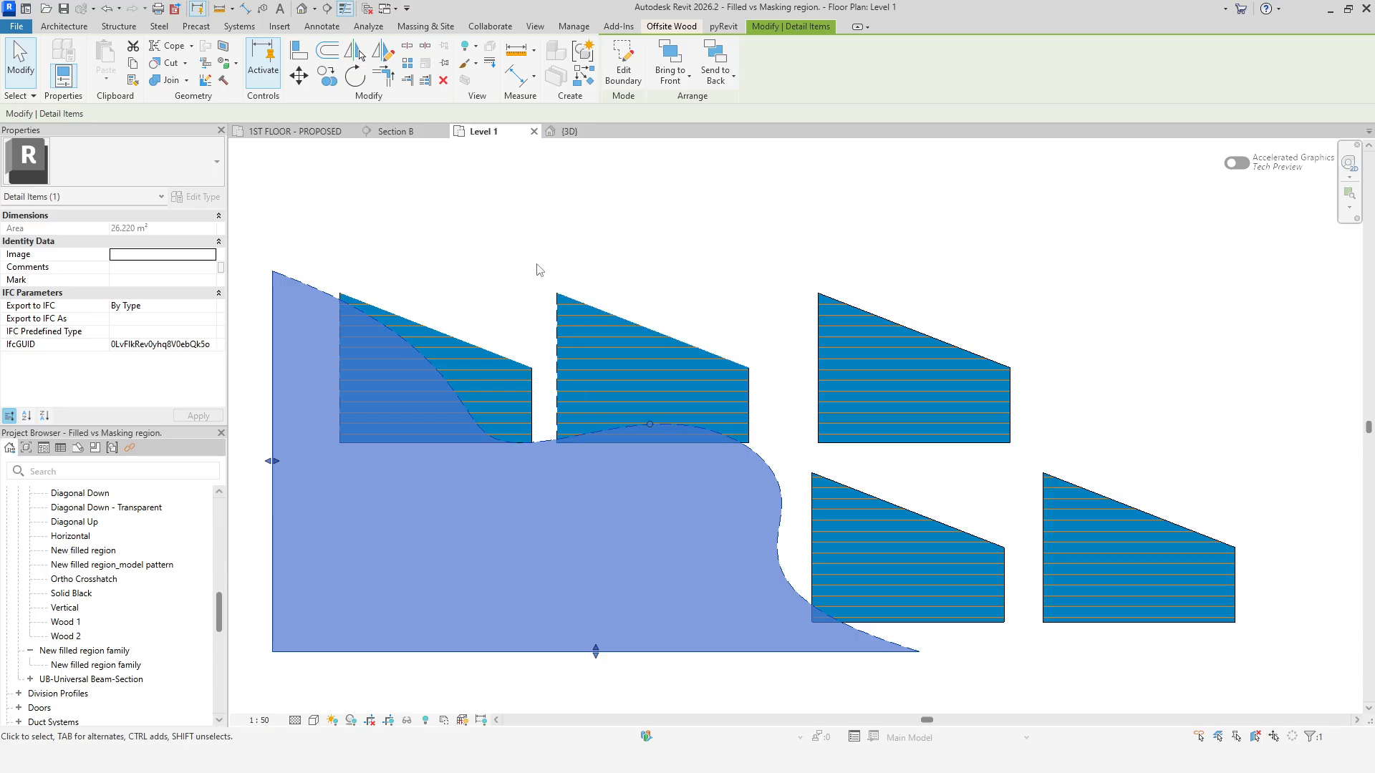
pyautogui.click(539, 270)
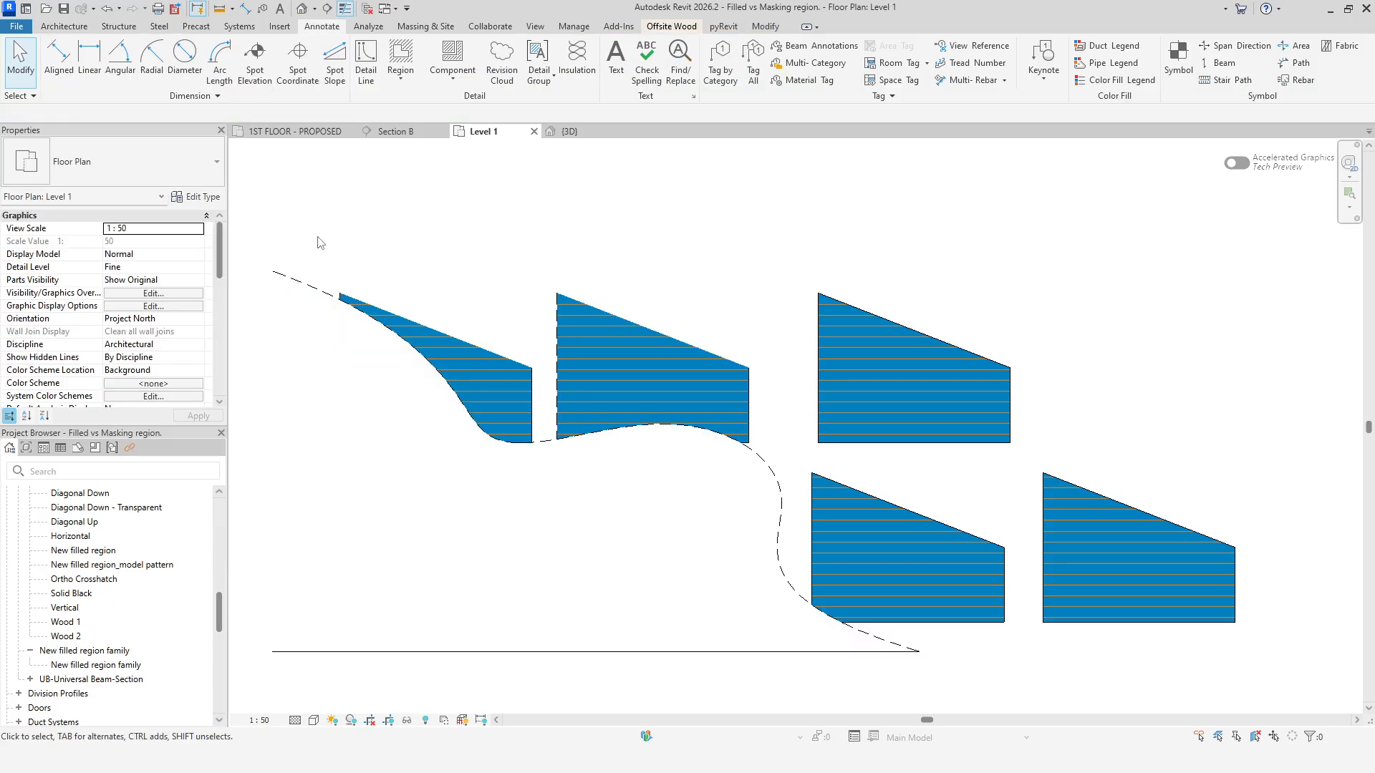
# Open the BATH 1 interior elevation from its elevation tag in the 1ST FLOOR - PROPOSED plan.
pyautogui.click(271, 132)
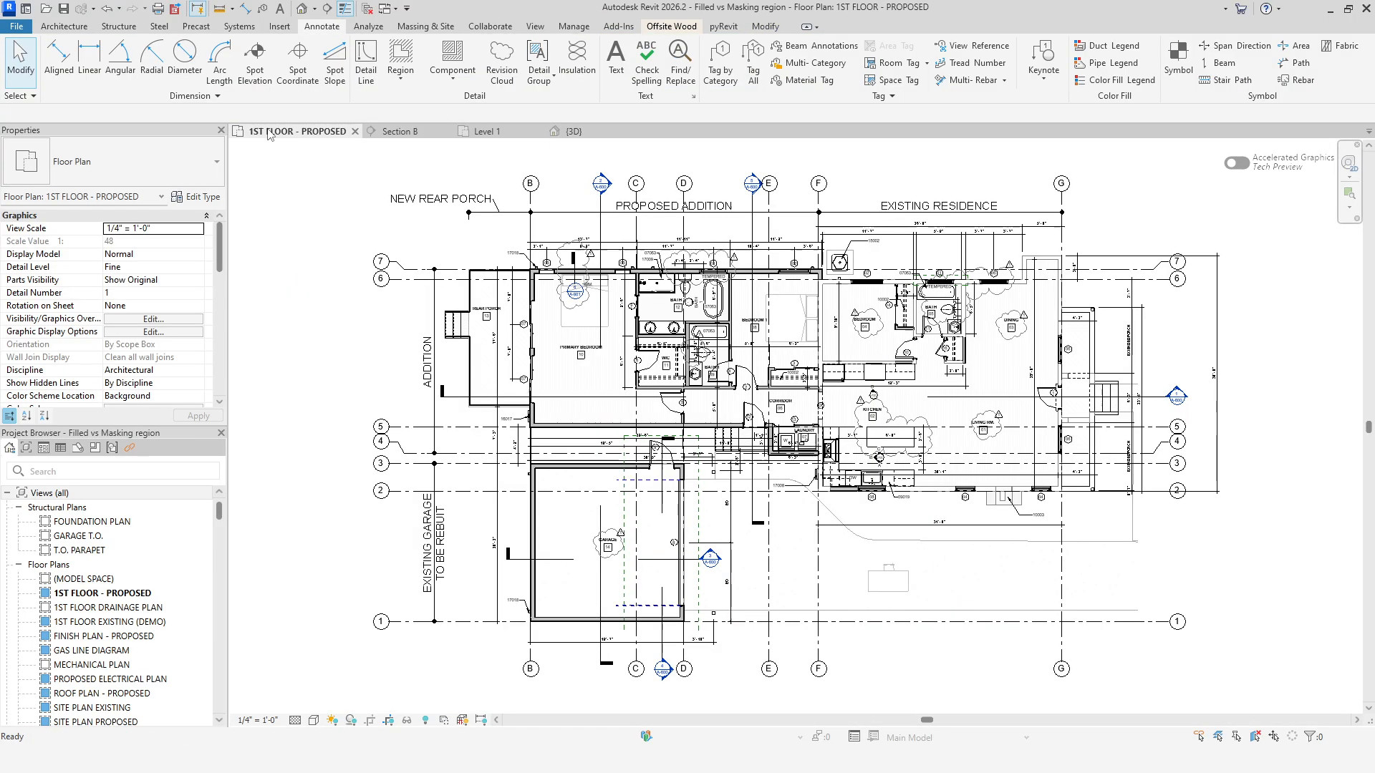
pyautogui.scroll(5, 689, 307)
pyautogui.scroll(2, 688, 301)
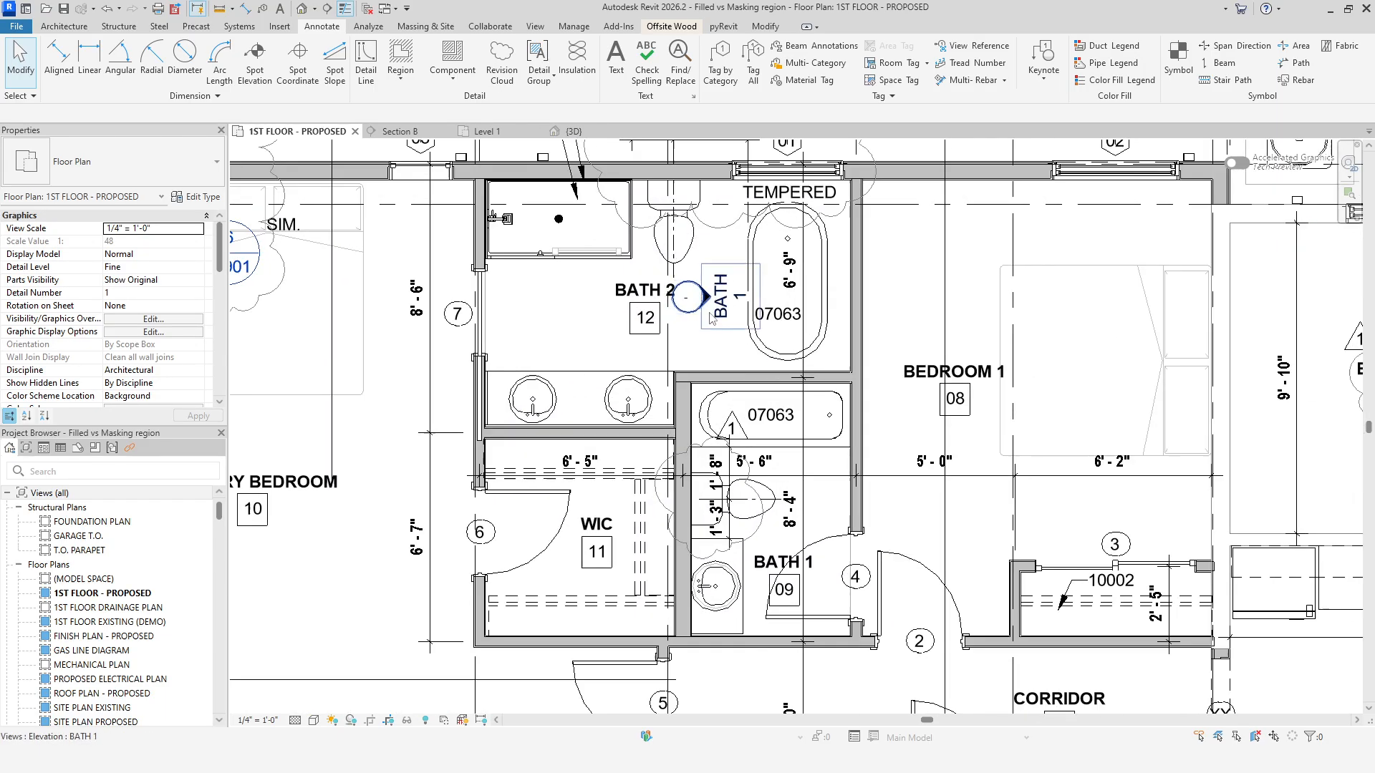
pyautogui.click(705, 296)
pyautogui.rightClick(708, 302)
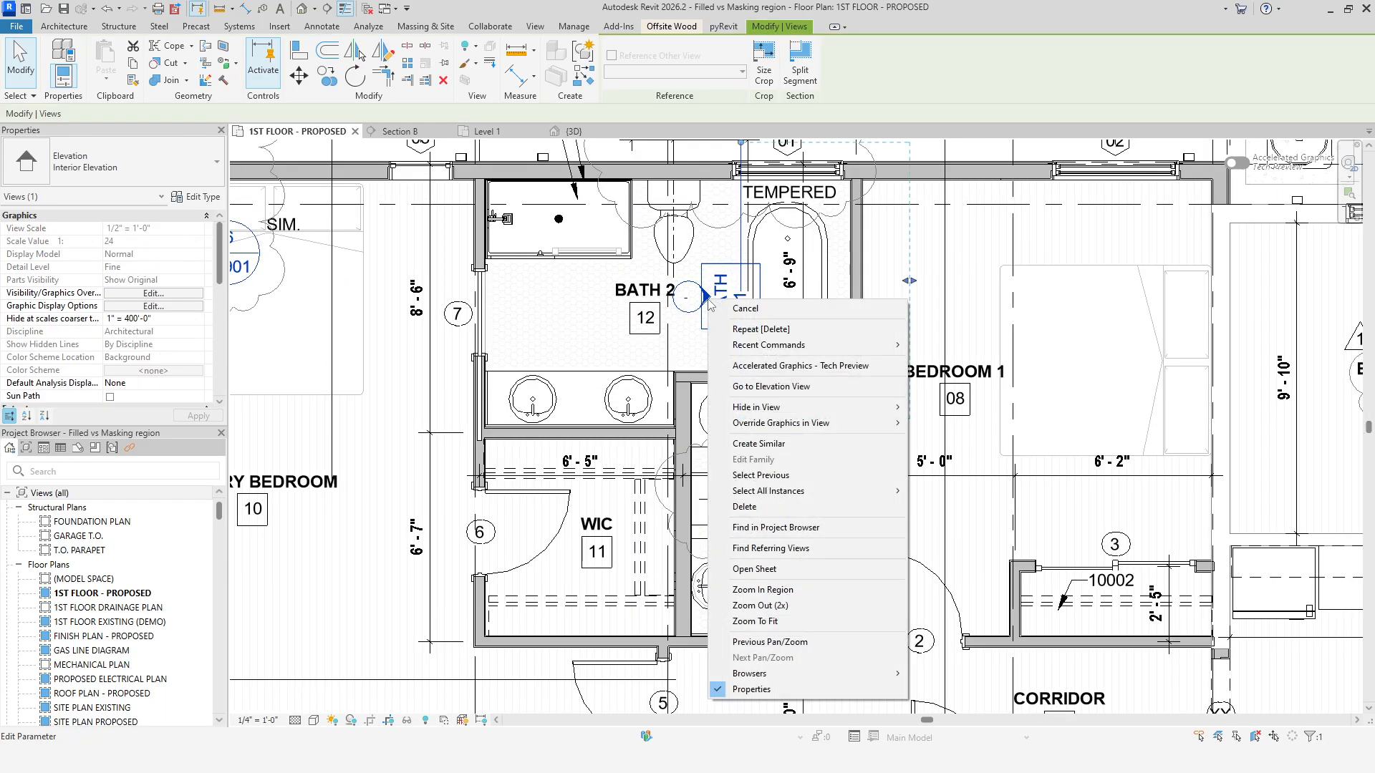
pyautogui.click(737, 385)
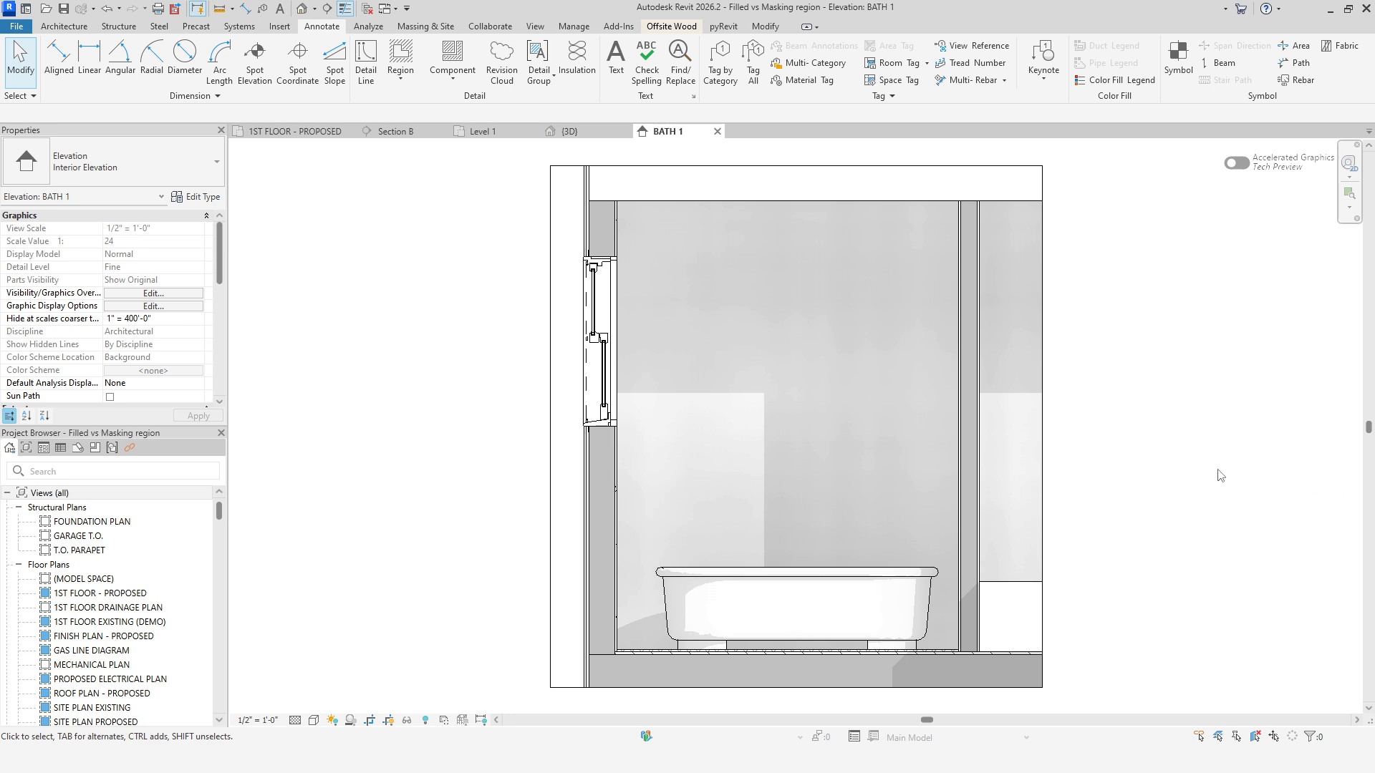
# Start a new masking region in the elevation and set its boundary line style to Wide Lines.
pyautogui.click(400, 71)
pyautogui.click(413, 134)
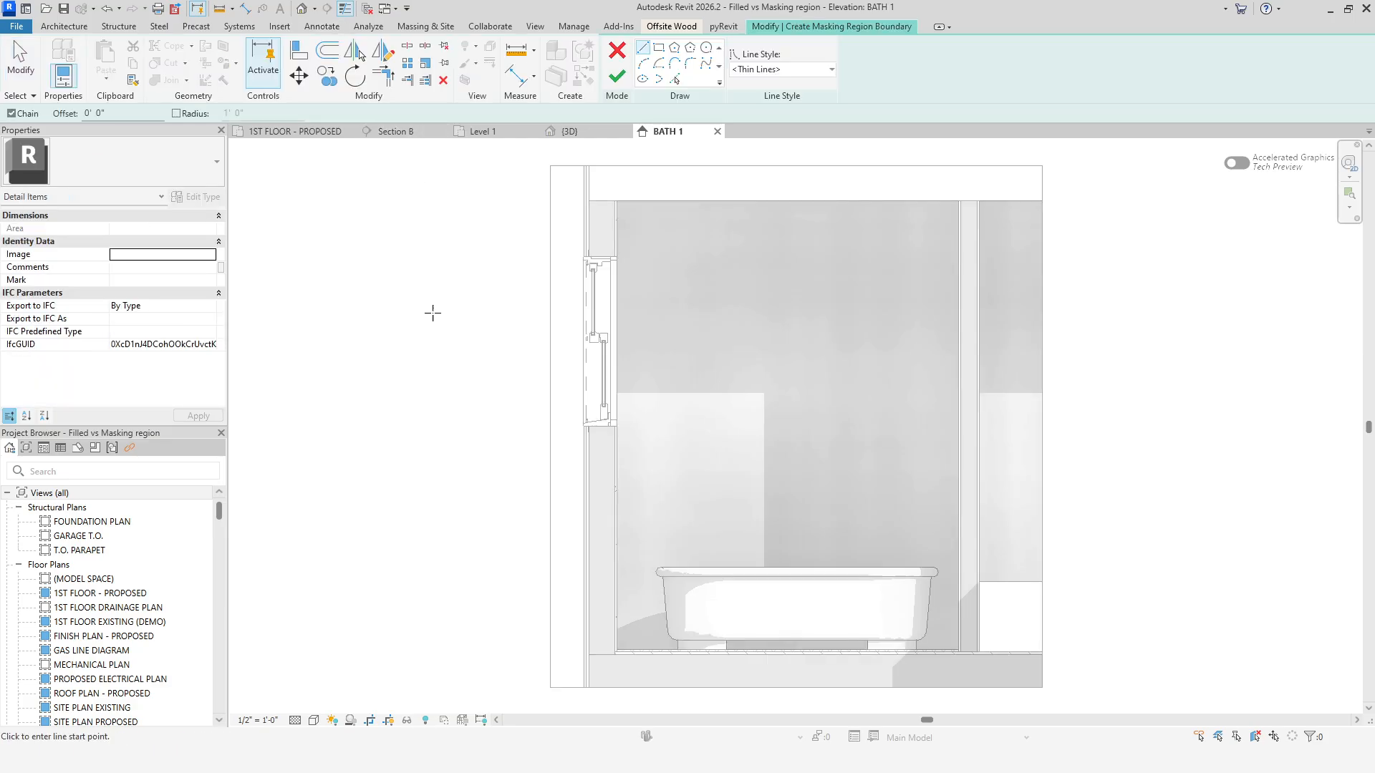
pyautogui.moveTo(436, 333); pyautogui.dragTo(369, 348, button='middle')
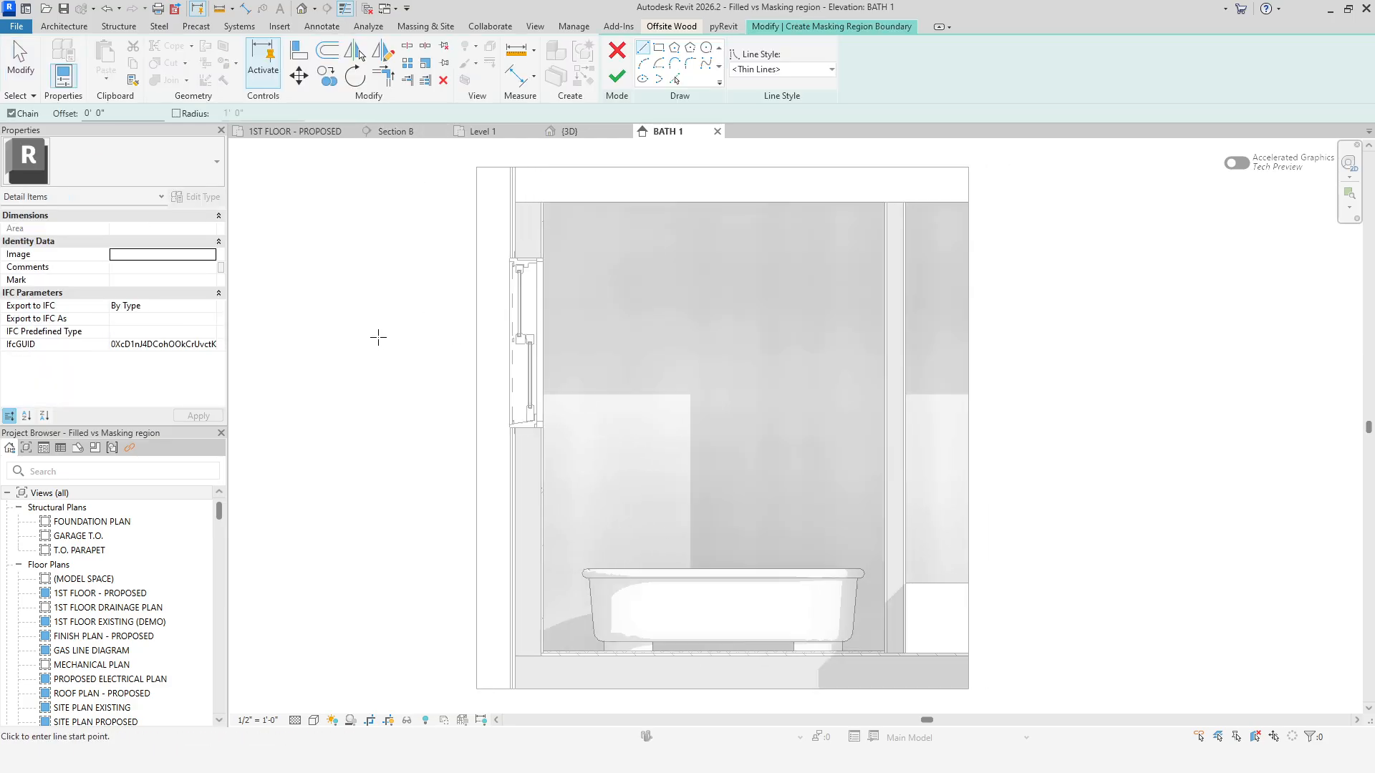
pyautogui.click(785, 69)
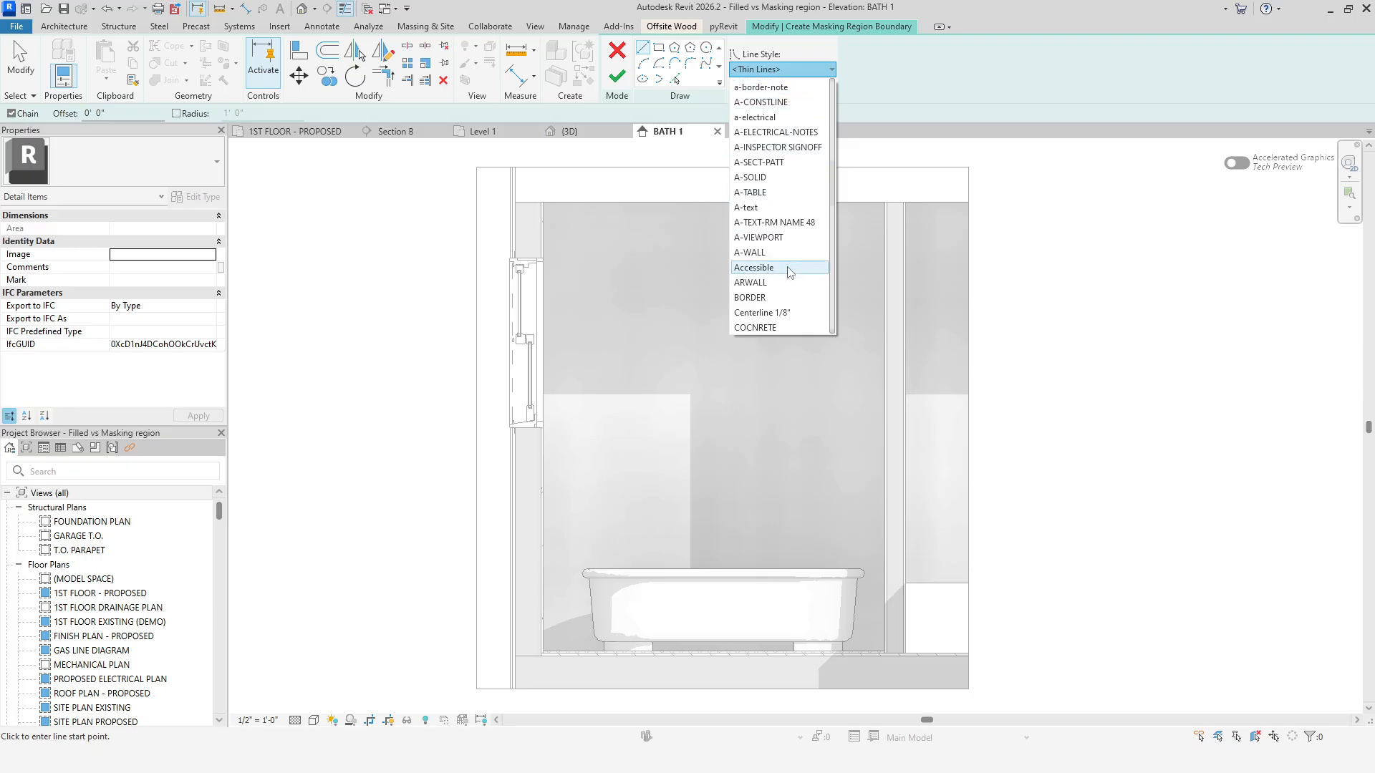
pyautogui.scroll(3, 791, 258)
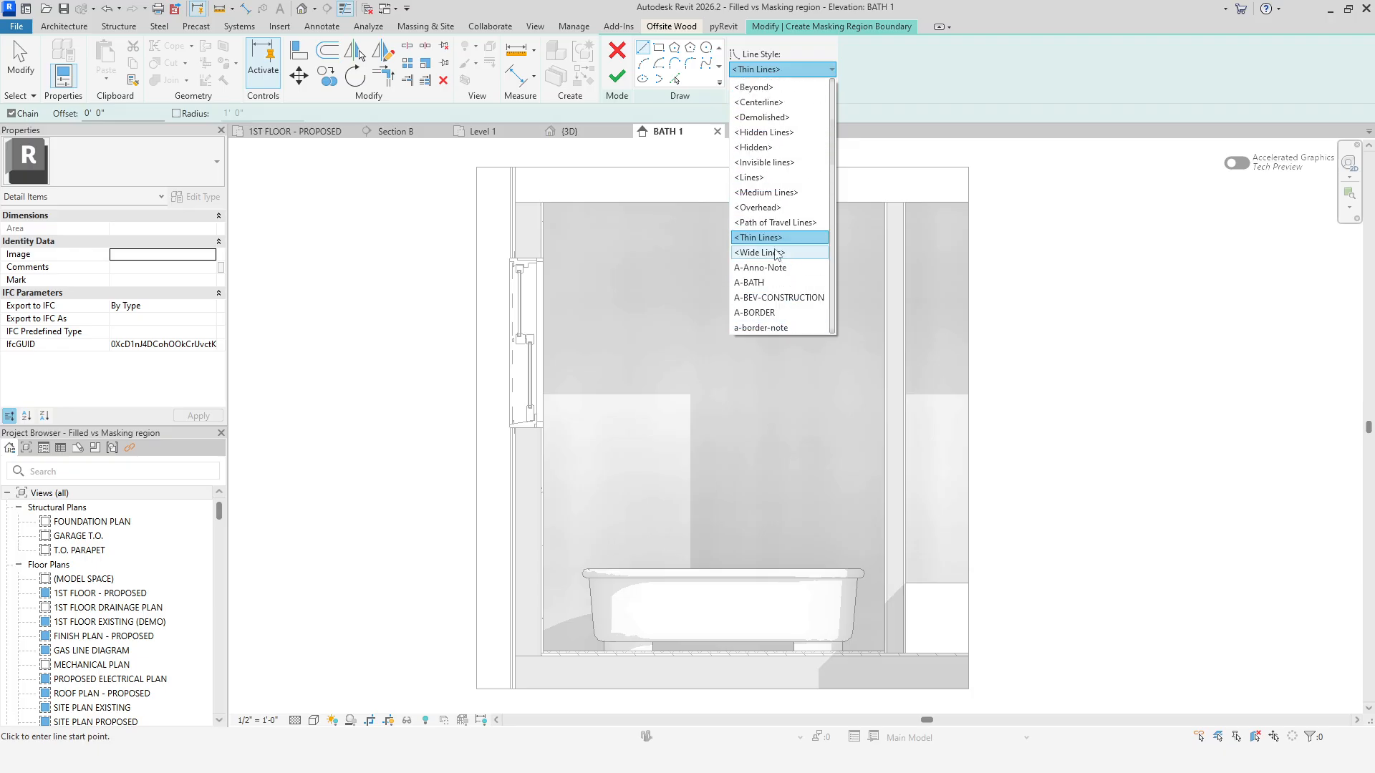
pyautogui.click(776, 252)
# Pick the bathroom's wall, ceiling and floor edges as masking region boundary lines.
pyautogui.click(675, 79)
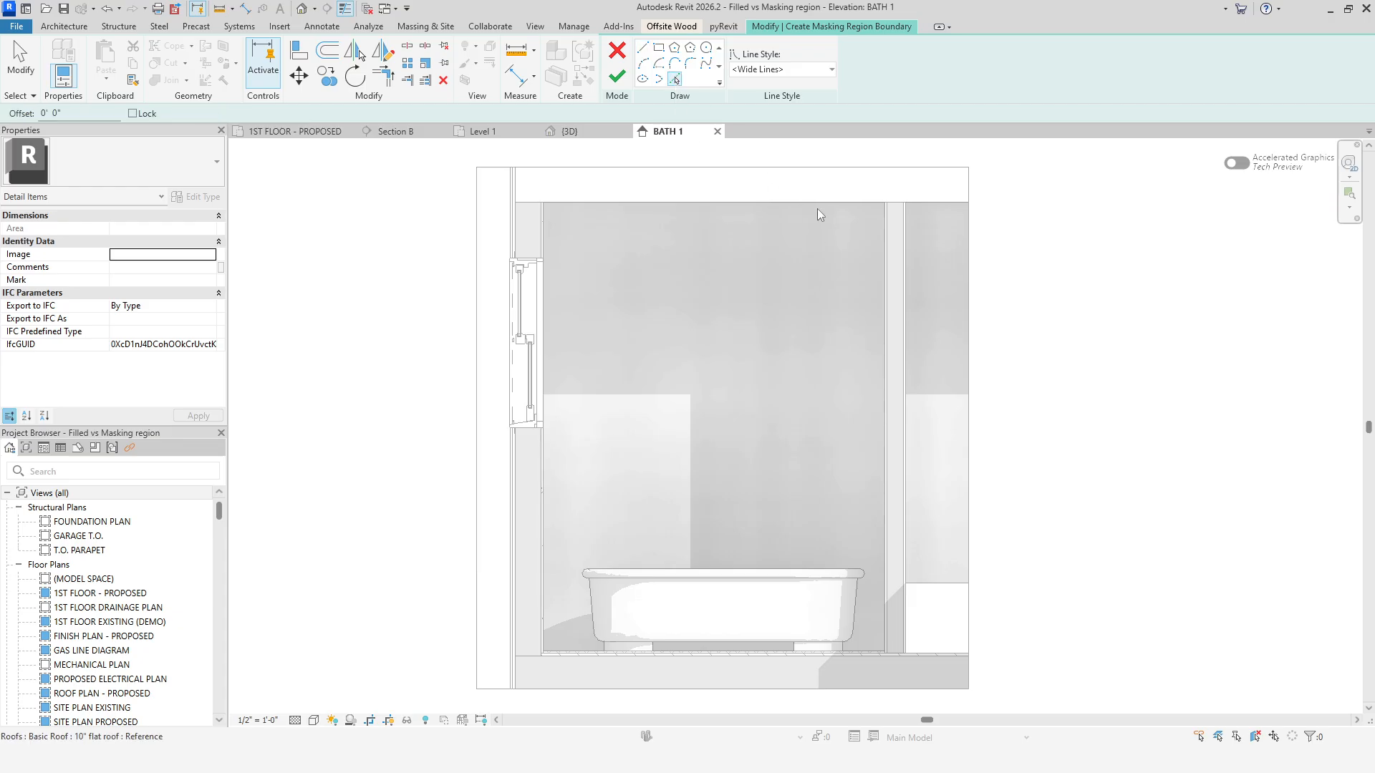
pyautogui.click(818, 204)
pyautogui.click(887, 276)
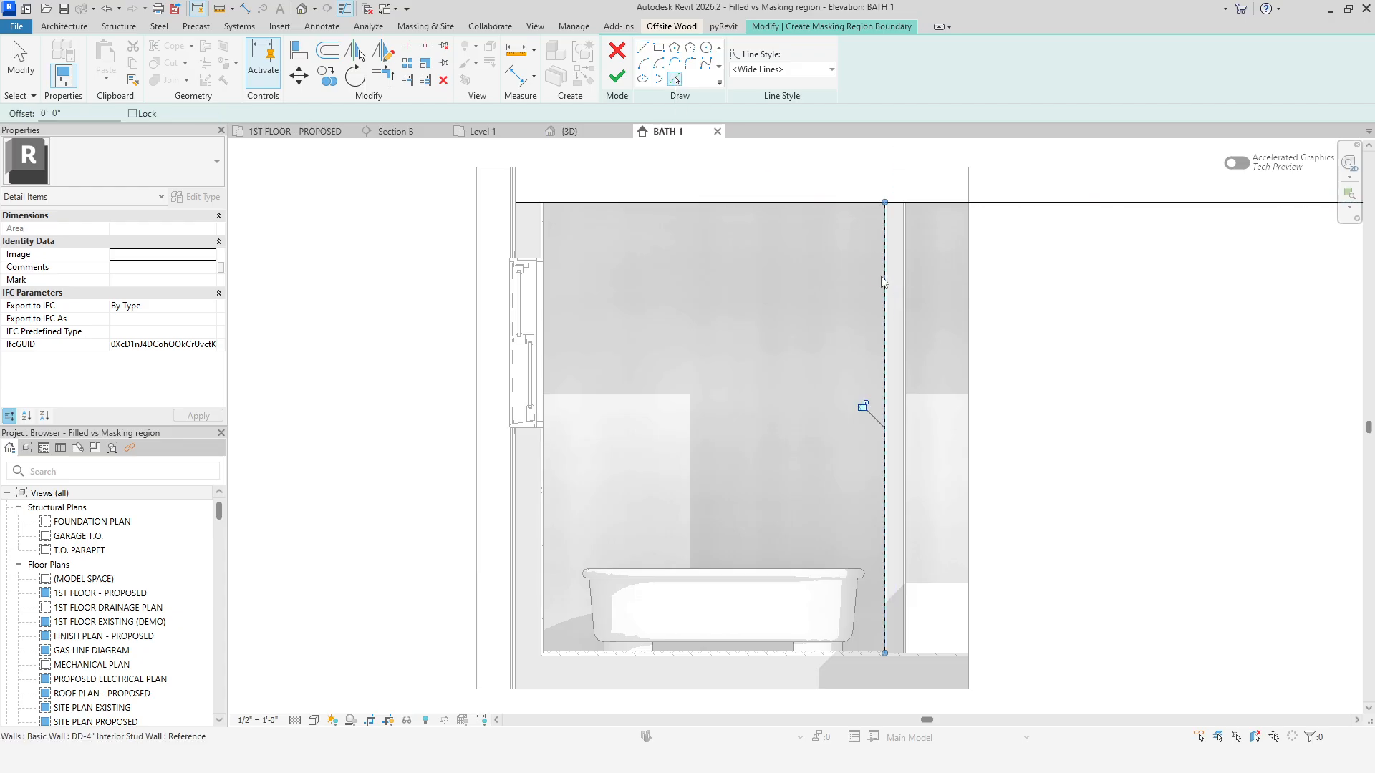
pyautogui.click(716, 650)
pyautogui.click(543, 555)
pyautogui.click(509, 438)
# Split and trim the picked boundary lines into a closed outline around the bathroom interior.
pyautogui.press('s')
pyautogui.press('l')
pyautogui.click(544, 340)
pyautogui.click(386, 83)
pyautogui.click(543, 481)
pyautogui.click(532, 428)
pyautogui.click(530, 428)
pyautogui.click(510, 401)
pyautogui.click(510, 383)
pyautogui.click(526, 258)
pyautogui.click(526, 259)
pyautogui.click(543, 234)
pyautogui.click(543, 233)
pyautogui.click(573, 203)
pyautogui.click(857, 203)
pyautogui.click(886, 235)
pyautogui.click(886, 624)
pyautogui.click(845, 650)
pyautogui.click(650, 651)
pyautogui.click(543, 516)
# Draw an Invisible lines rectangle enclosing the whole elevation and finish the masking region.
pyautogui.click(659, 48)
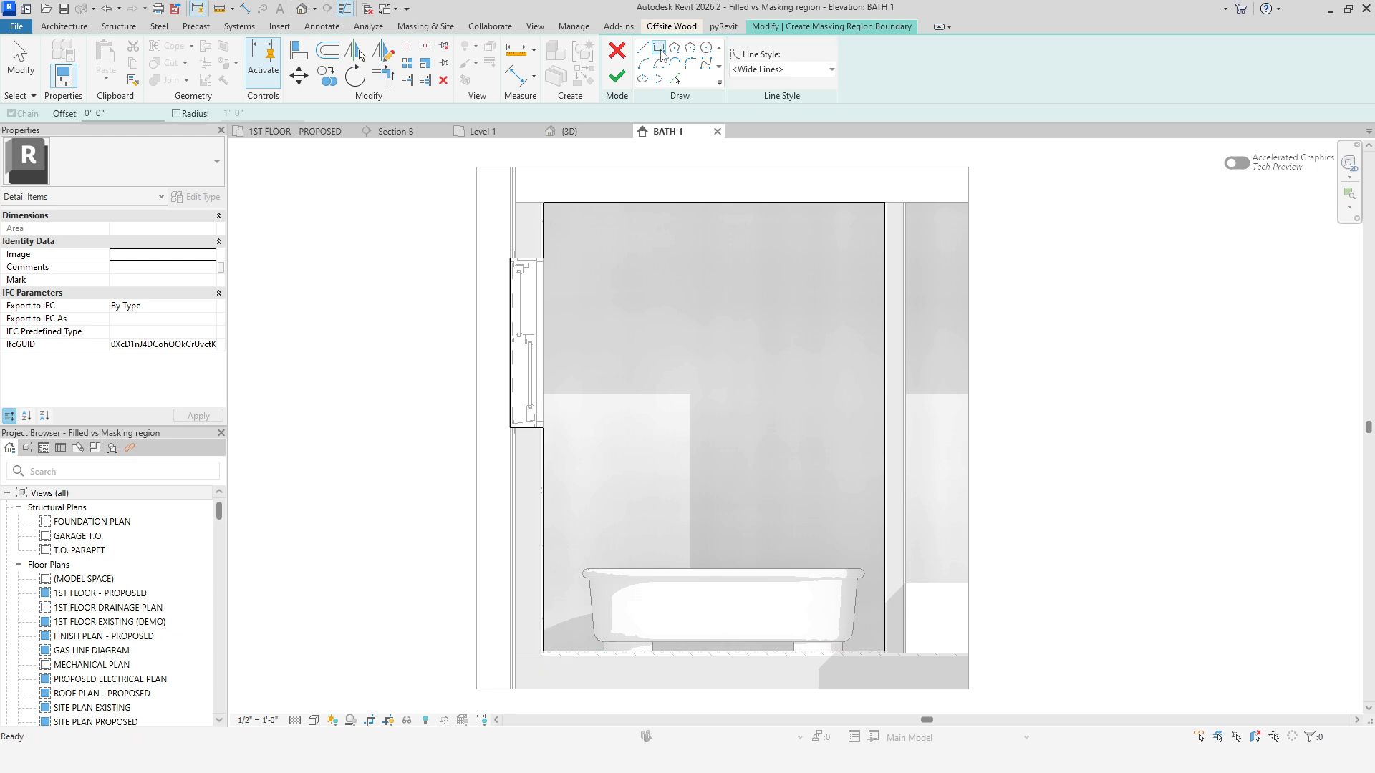
pyautogui.click(763, 70)
pyautogui.scroll(3, 788, 118)
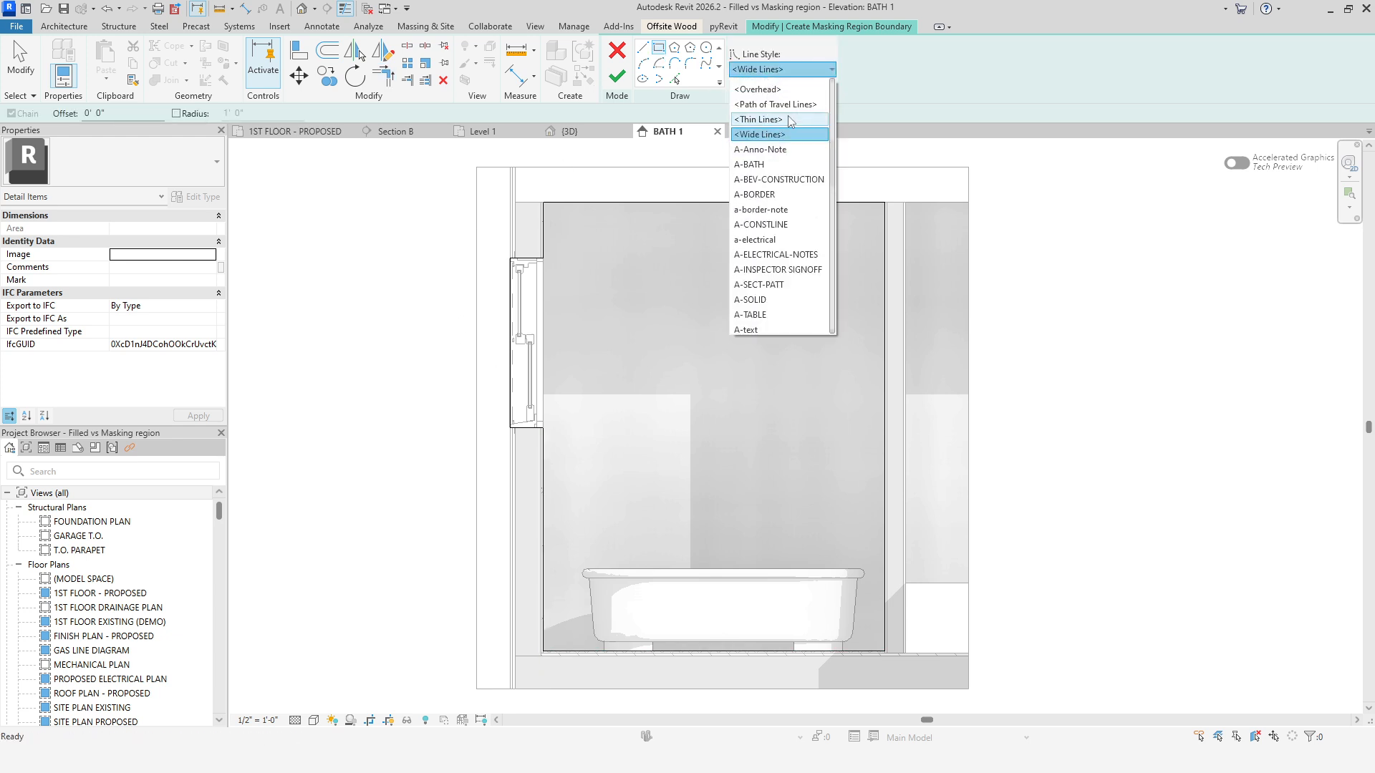
pyautogui.click(787, 114)
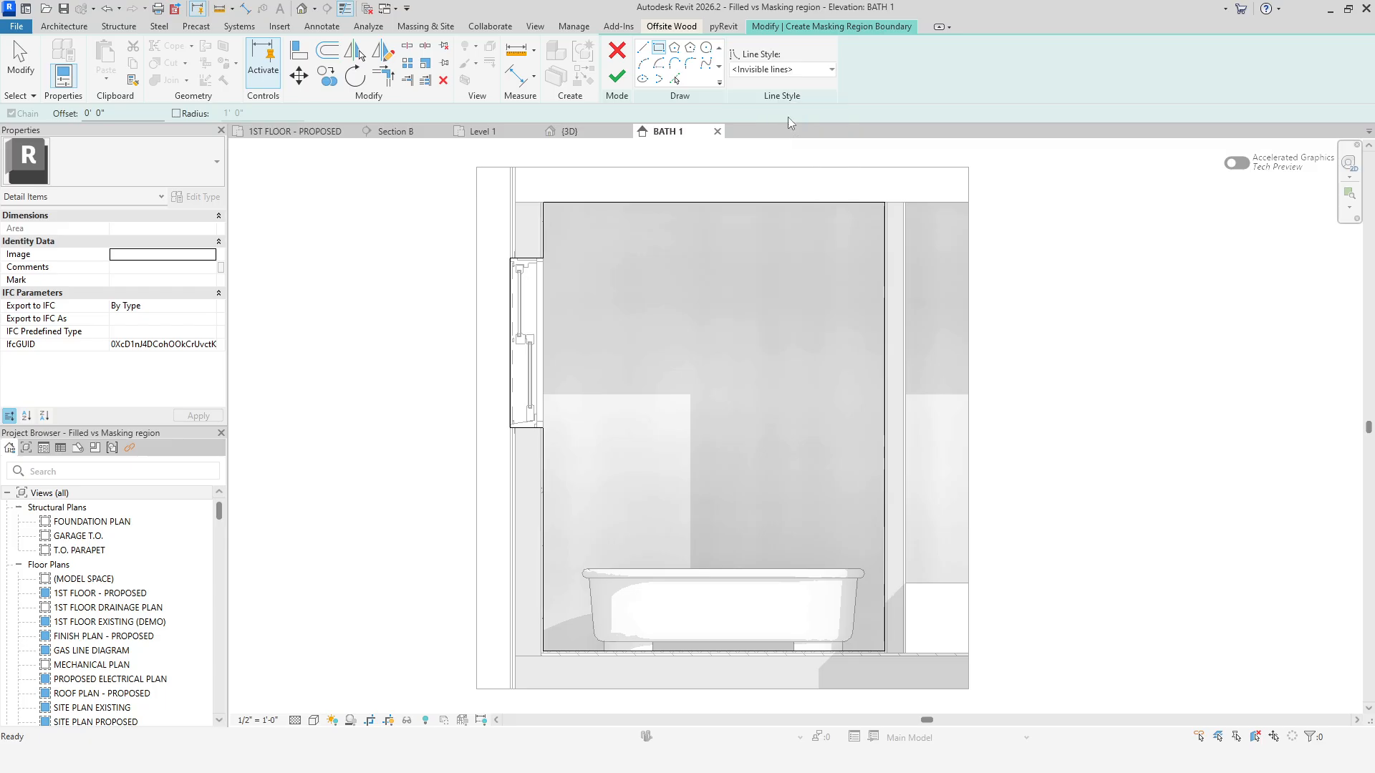
pyautogui.scroll(-3, 712, 221)
pyautogui.click(466, 247)
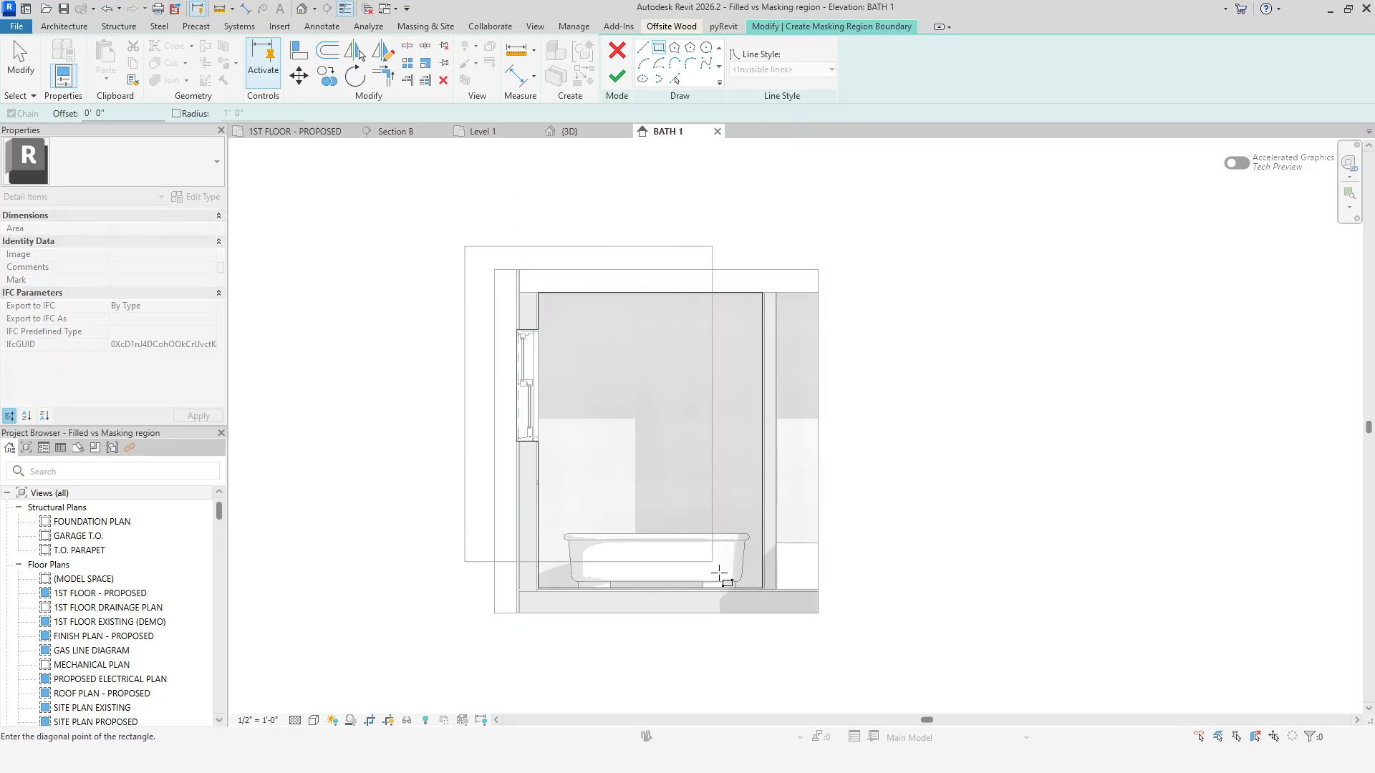
pyautogui.click(843, 638)
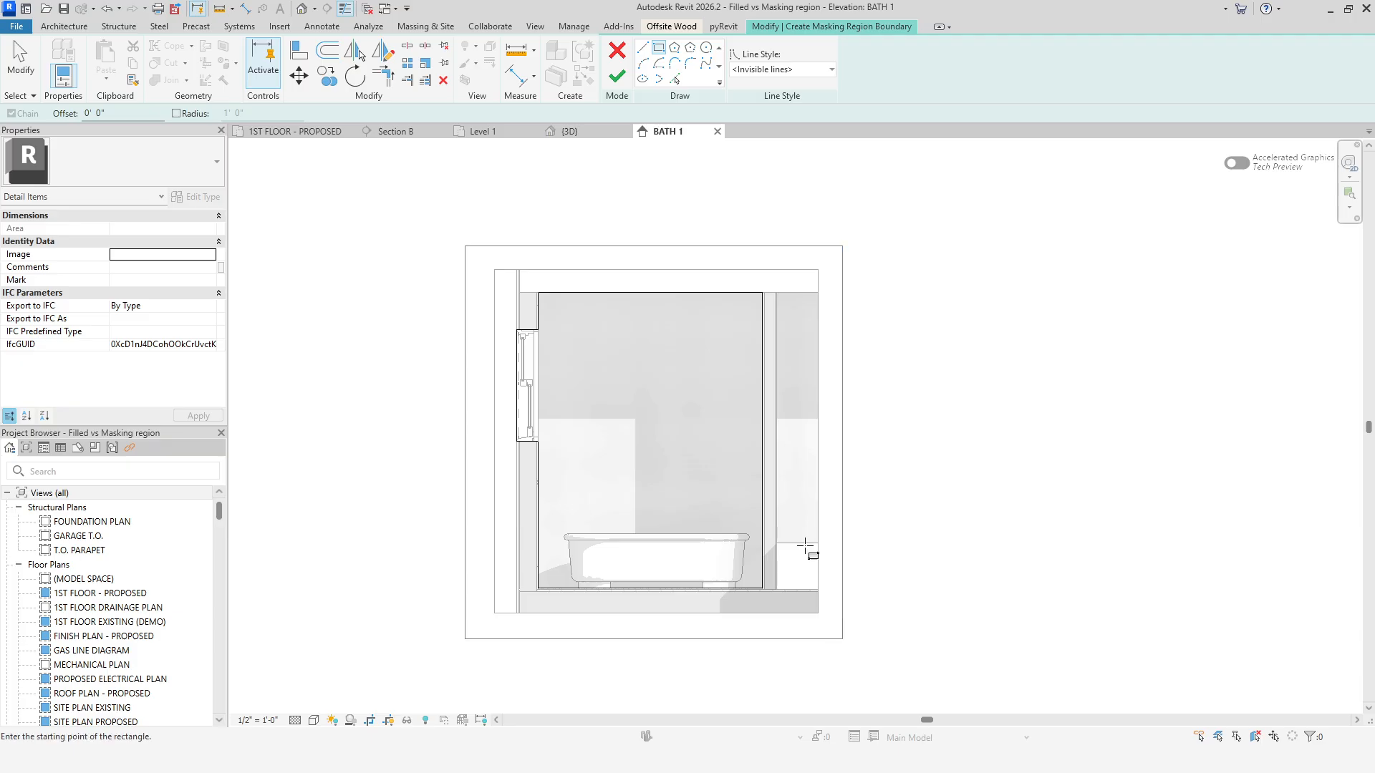
pyautogui.click(617, 76)
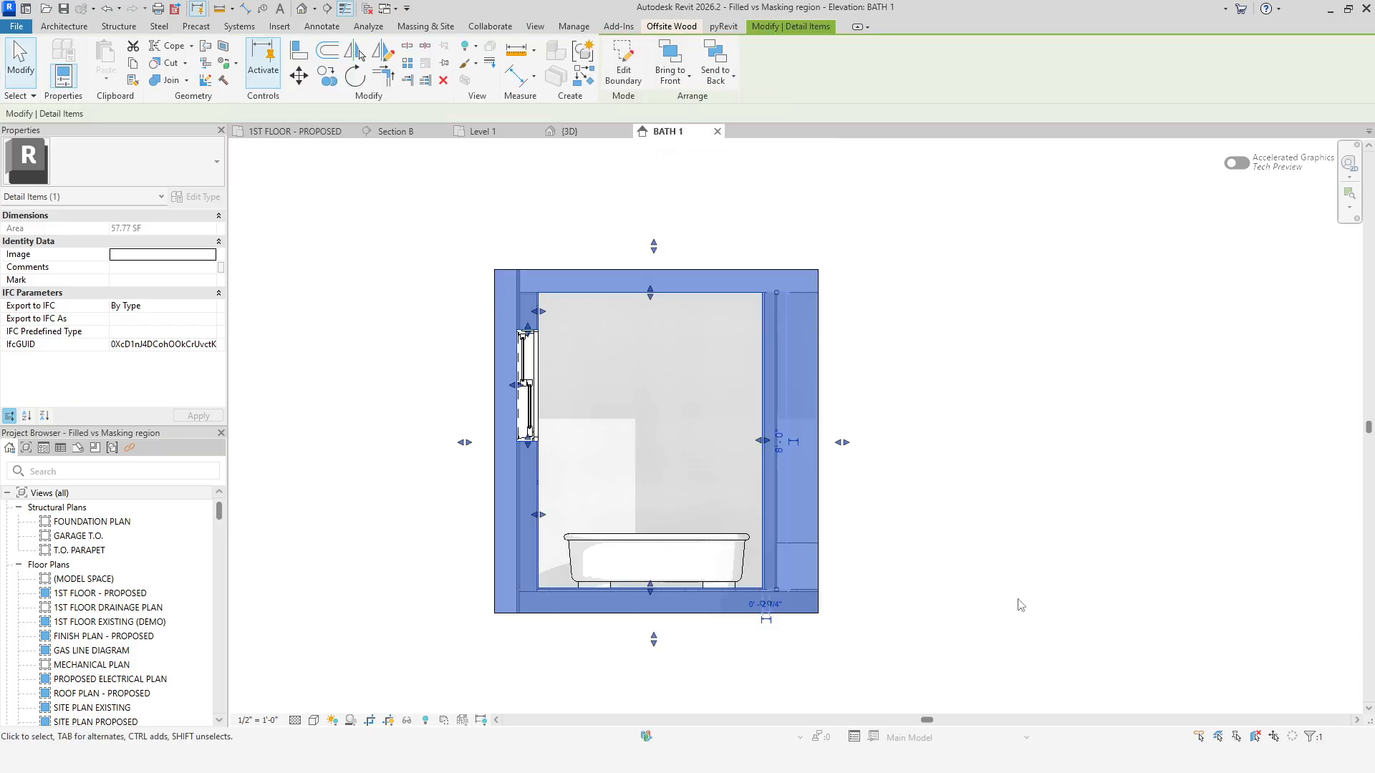
# Turn off Crop Region Visible for the BATH 1 elevation view.
pyautogui.click(1018, 605)
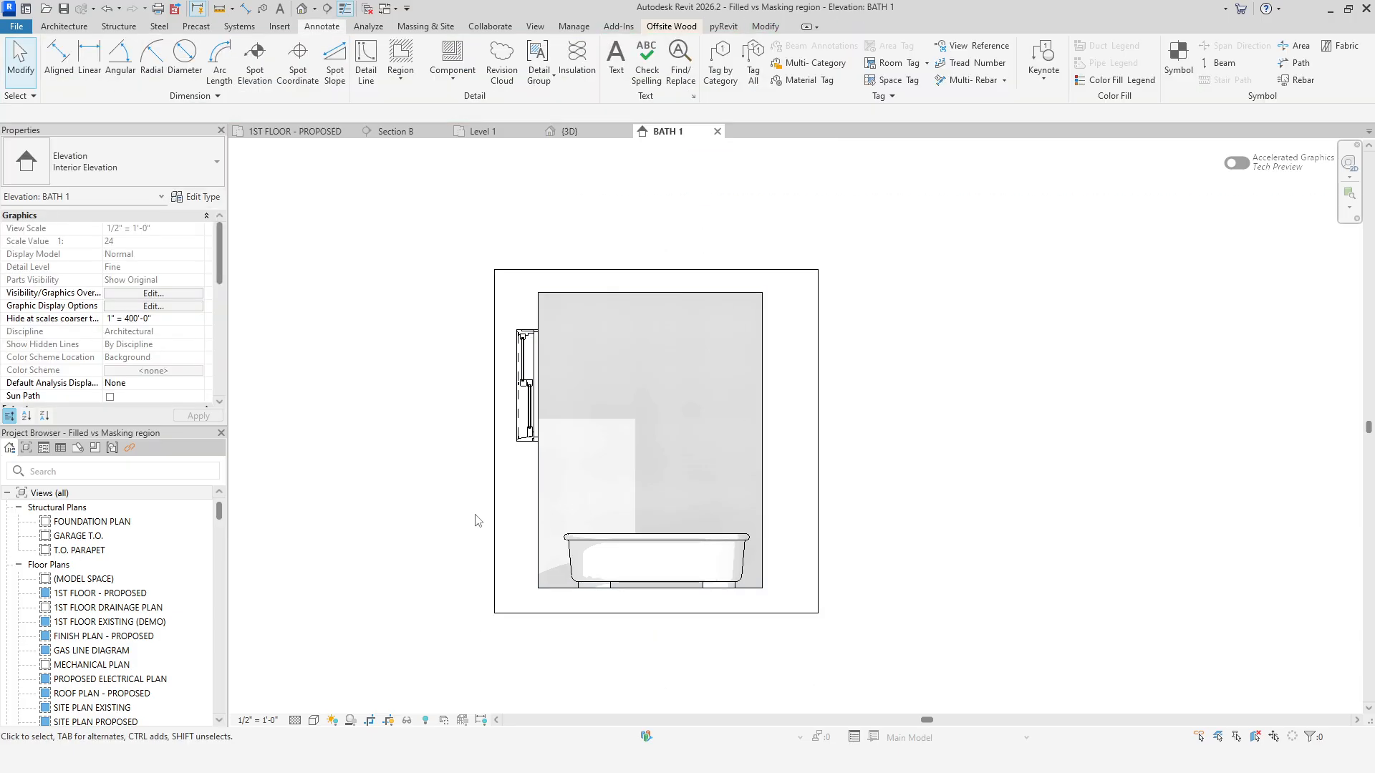
pyautogui.scroll(3, 475, 516)
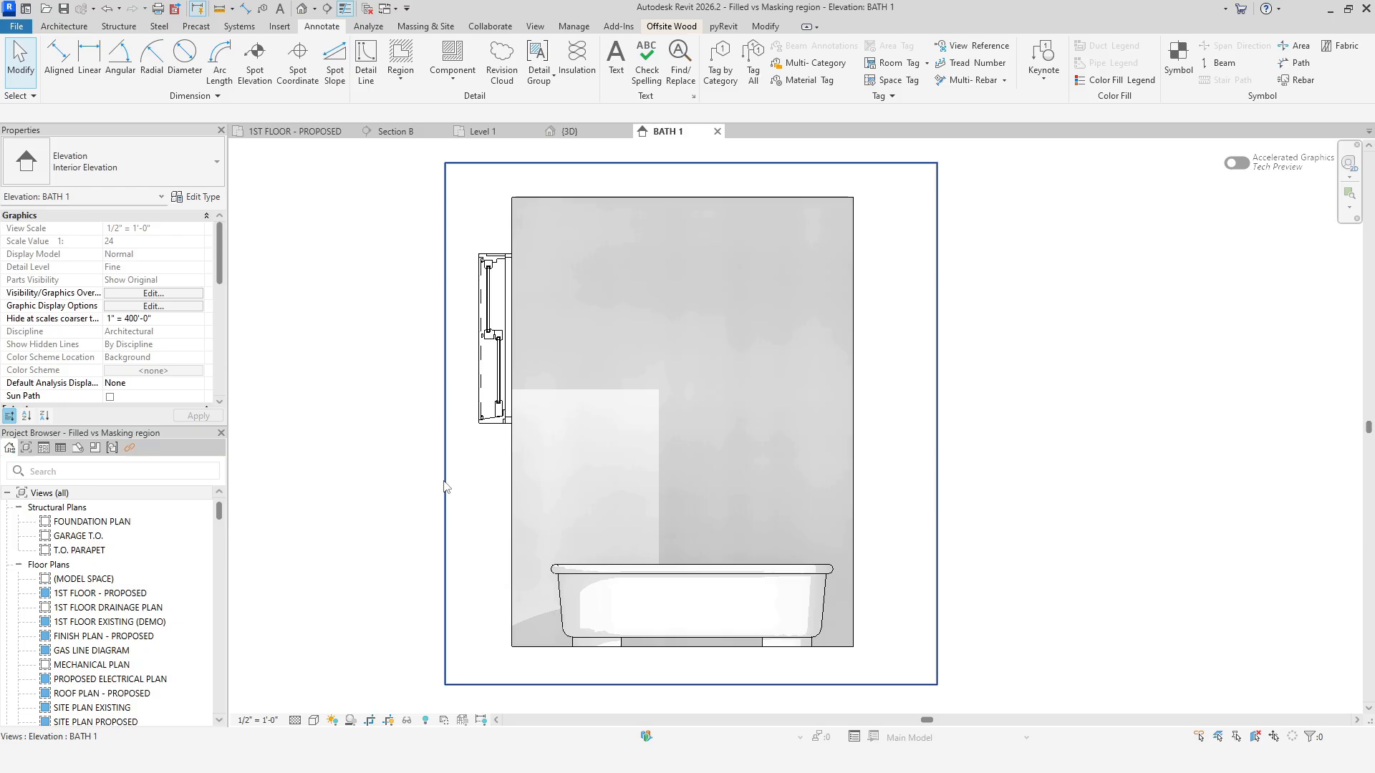
pyautogui.click(445, 487)
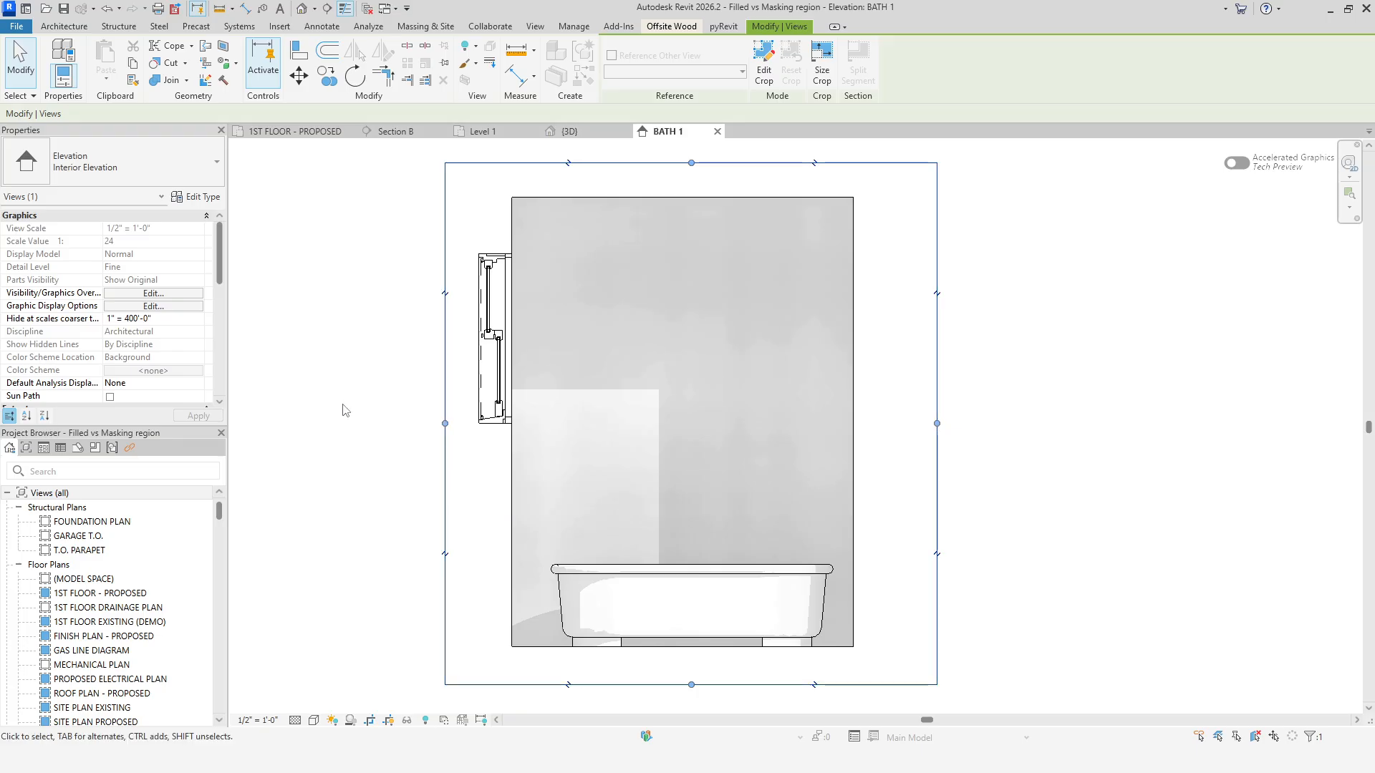
pyautogui.scroll(-3, 170, 309)
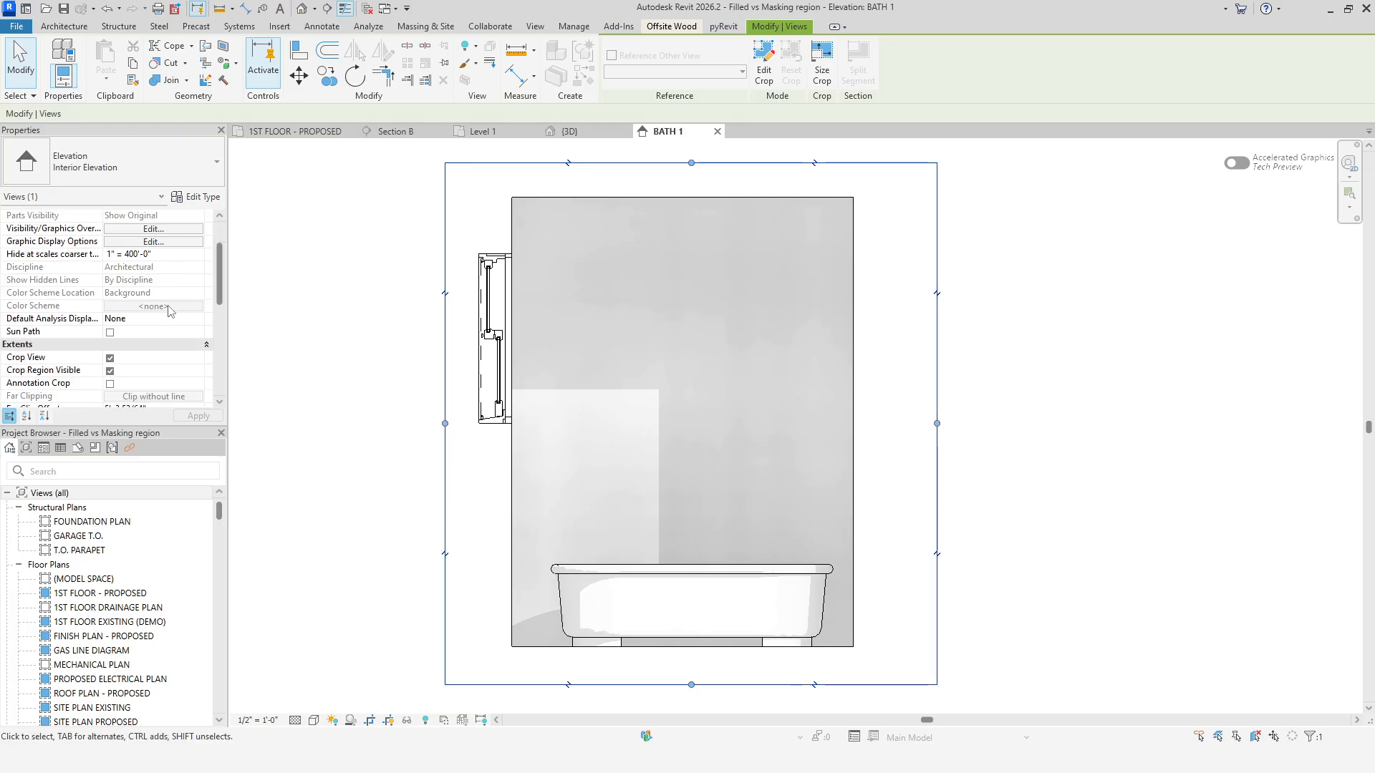
pyautogui.click(111, 372)
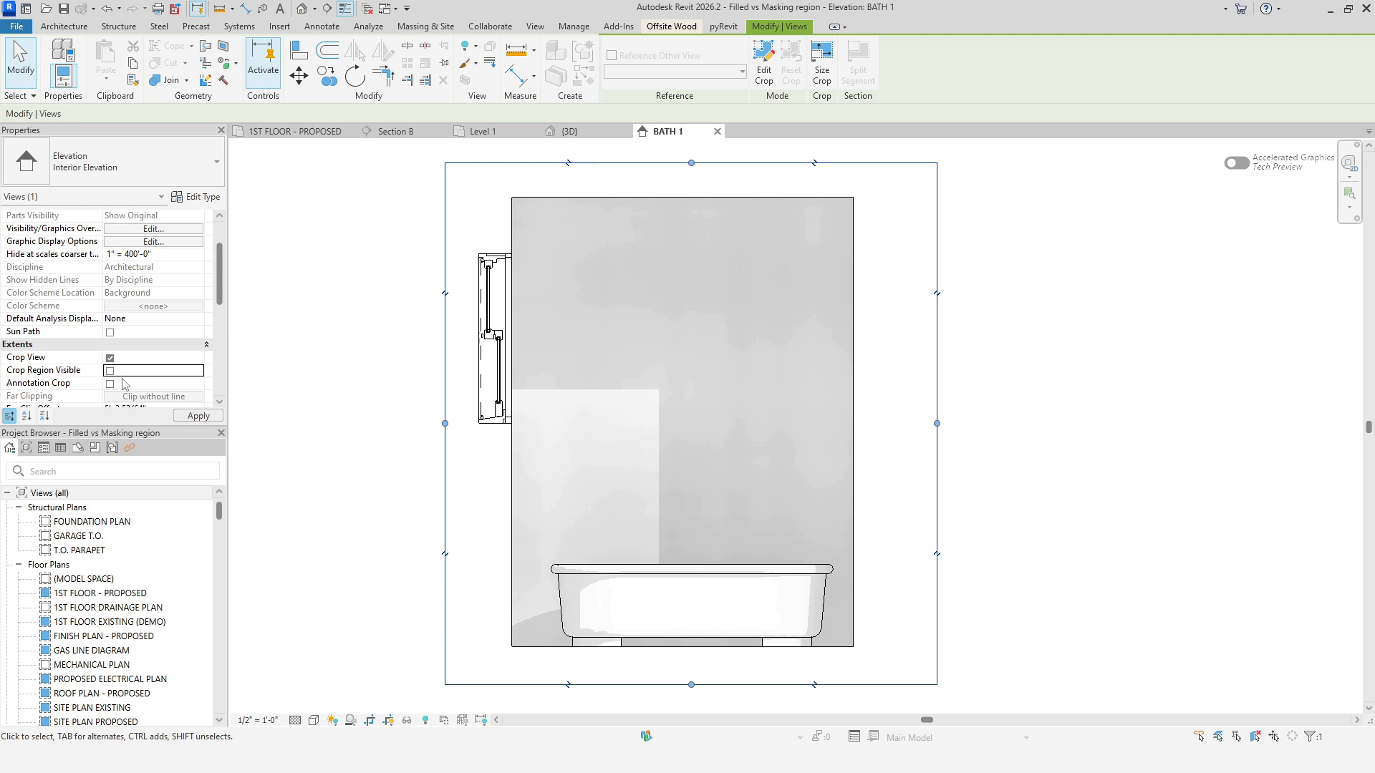
pyautogui.click(195, 417)
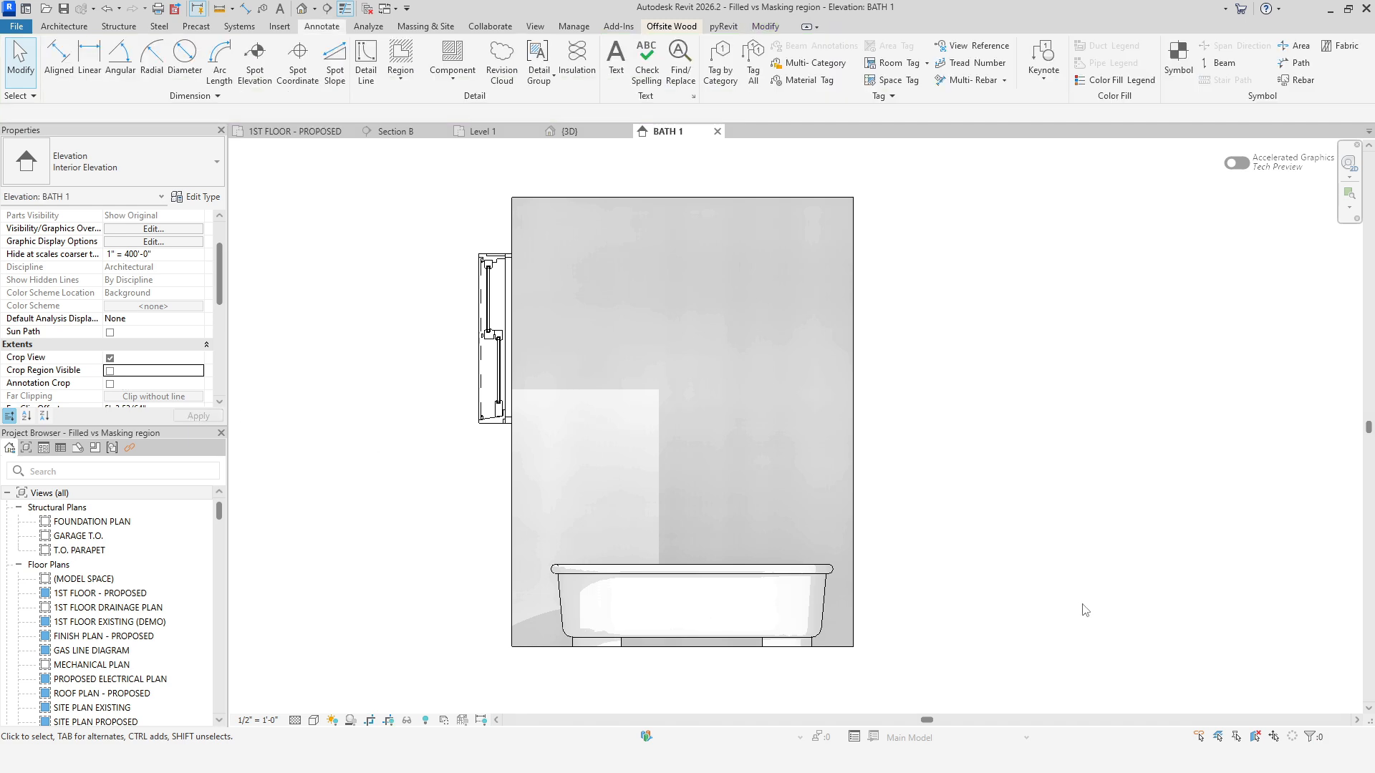
# Toggle thin-line display off and back on to compare the wide masking boundary.
pyautogui.moveTo(1082, 605); pyautogui.dragTo(1188, 608, button='middle')
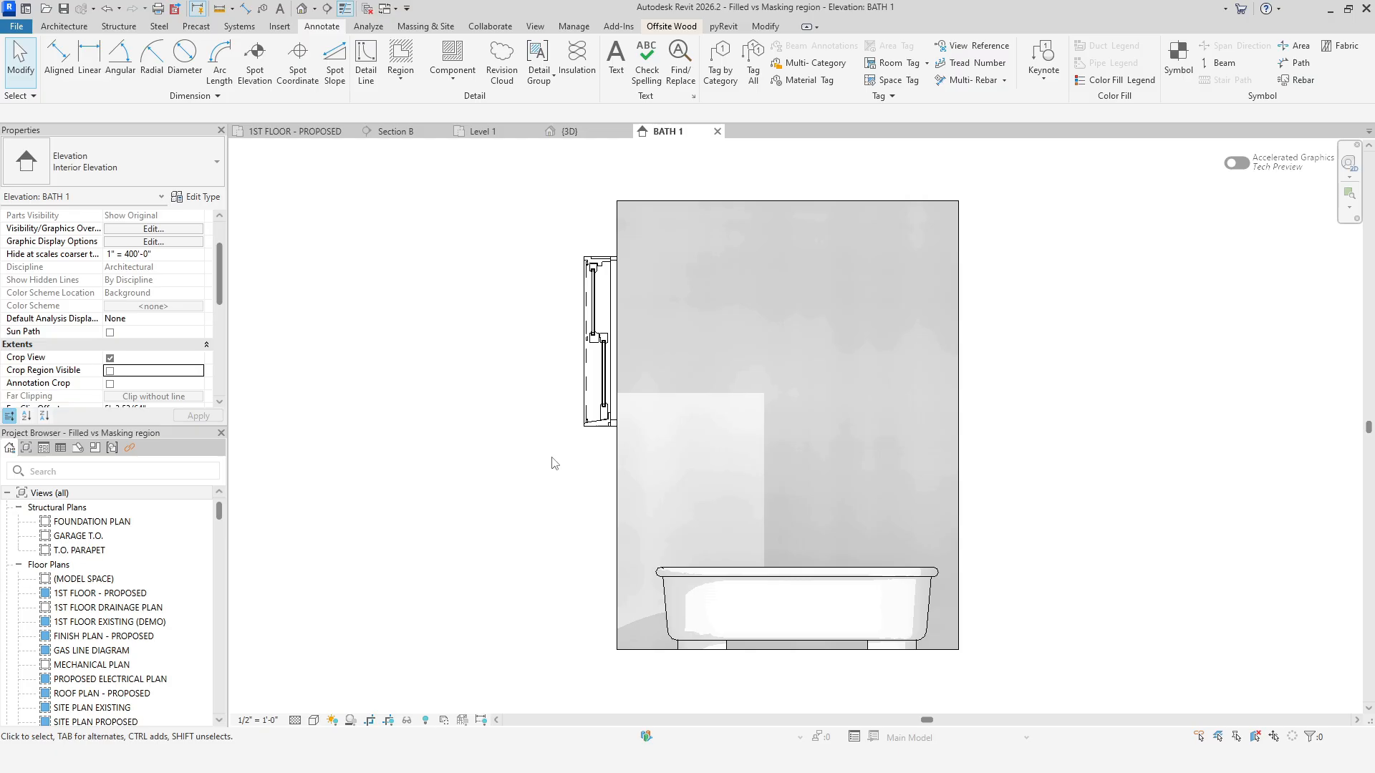
pyautogui.click(344, 8)
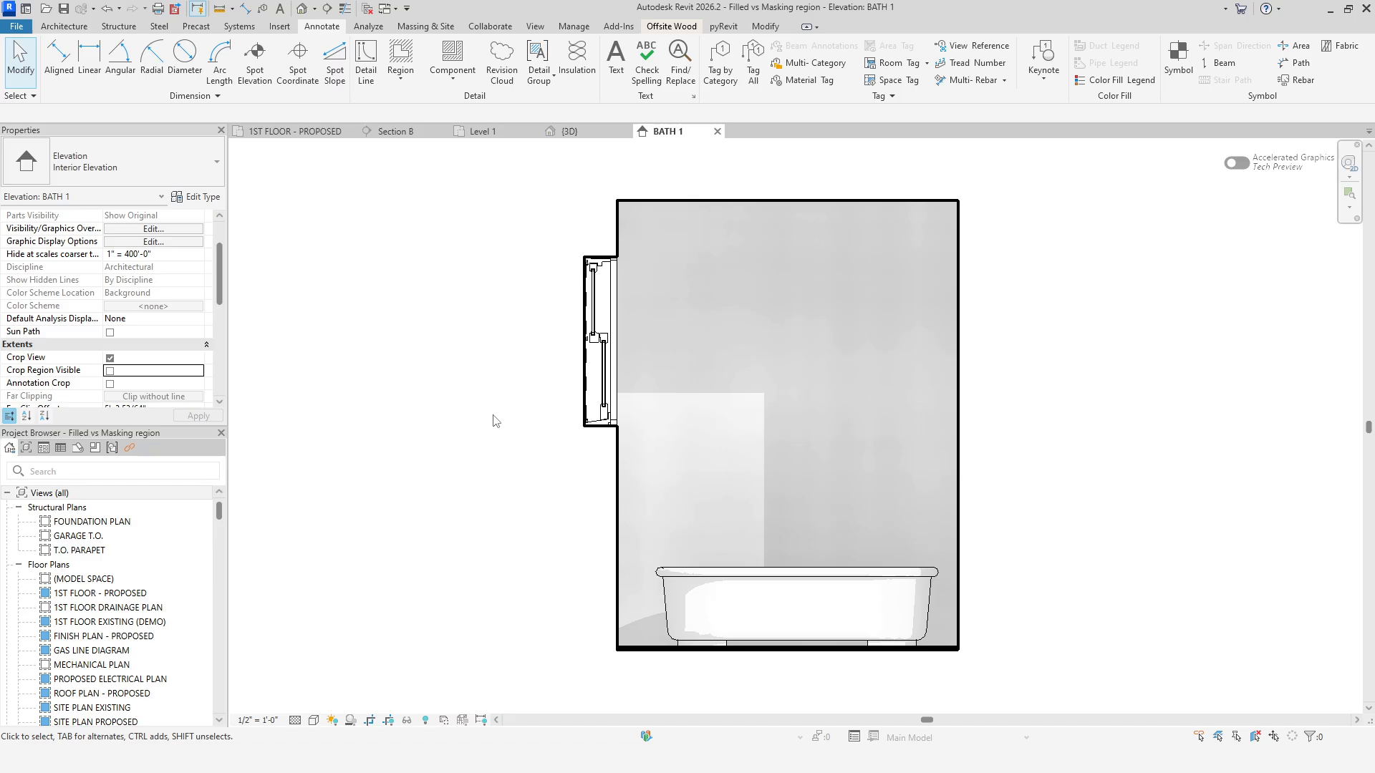
pyautogui.click(345, 9)
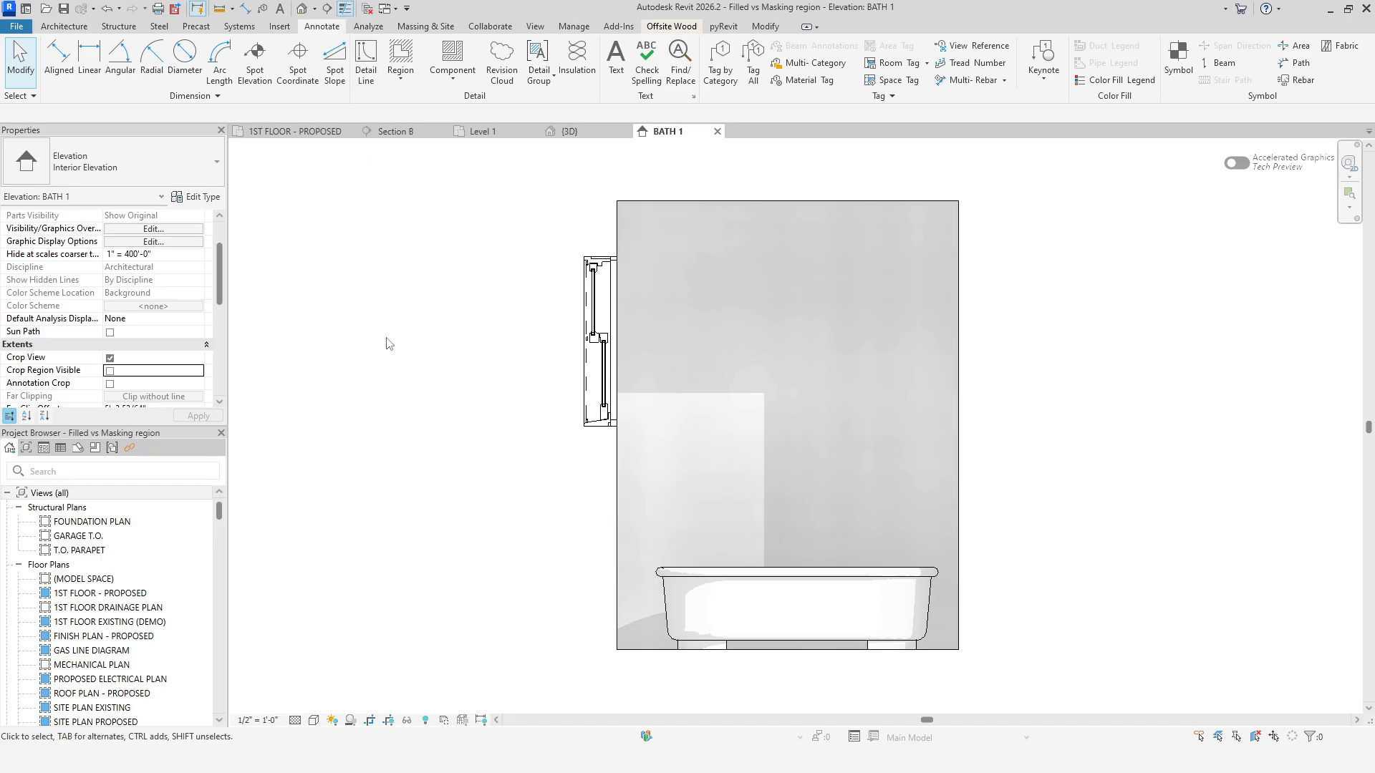
# Find and open the A-901 - DETAILS sheet by searching the project browser for 901.
pyautogui.click(398, 417)
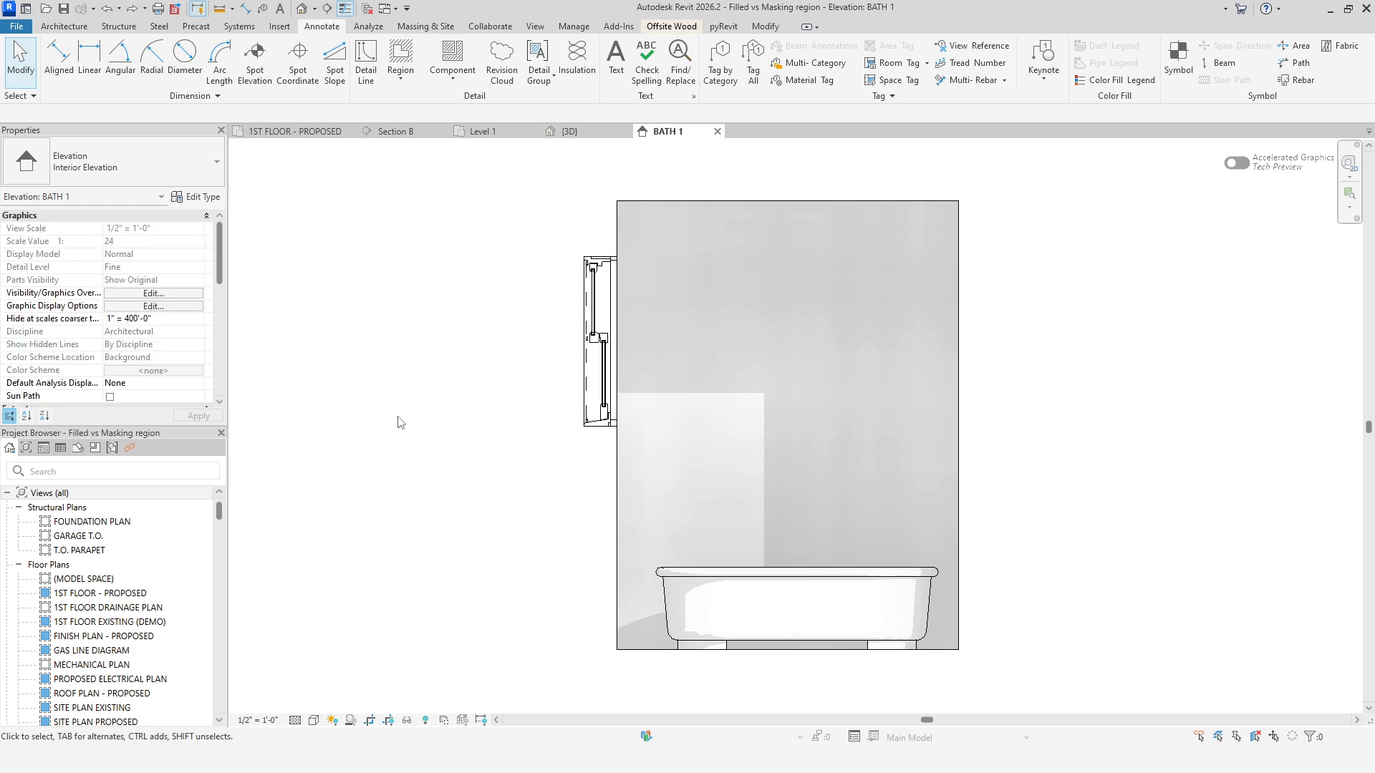
pyautogui.click(172, 472)
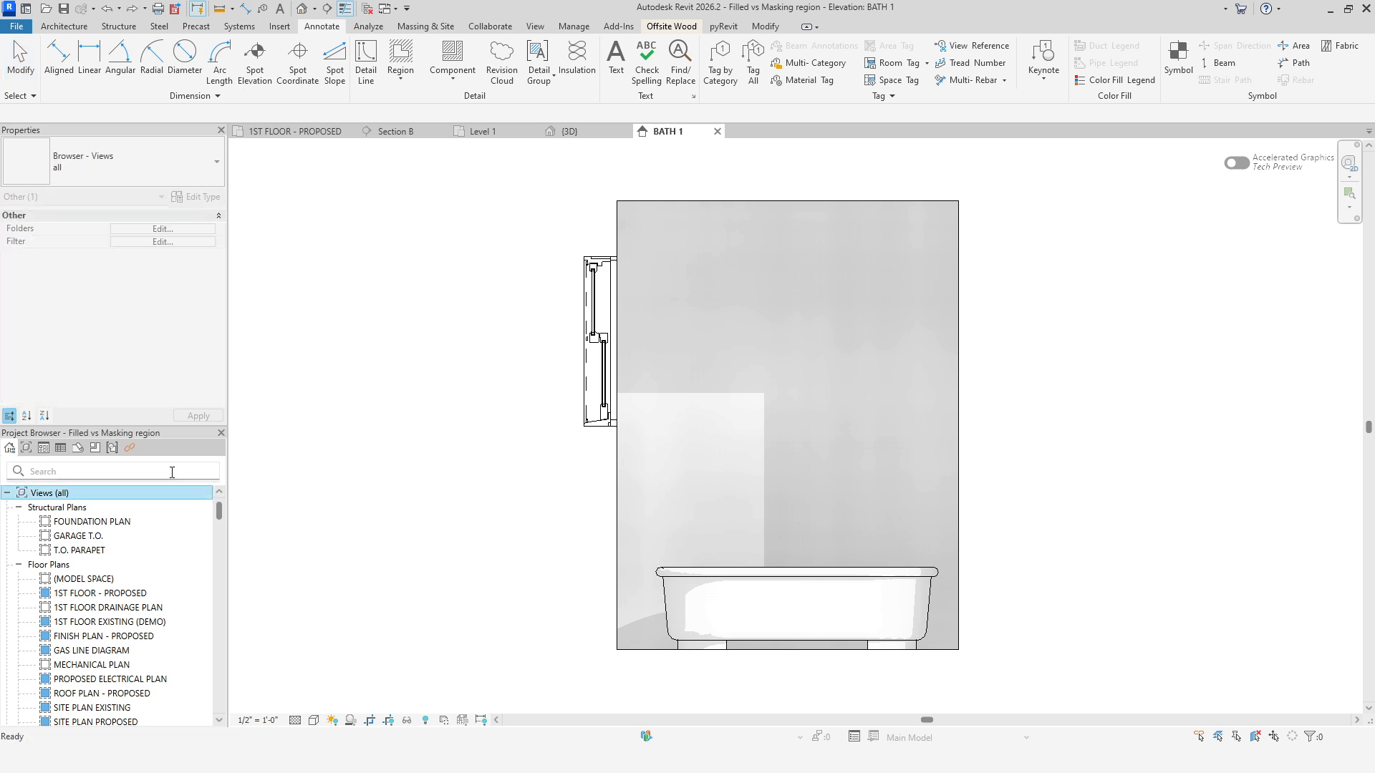
pyautogui.write('901')
pyautogui.doubleClick(136, 508)
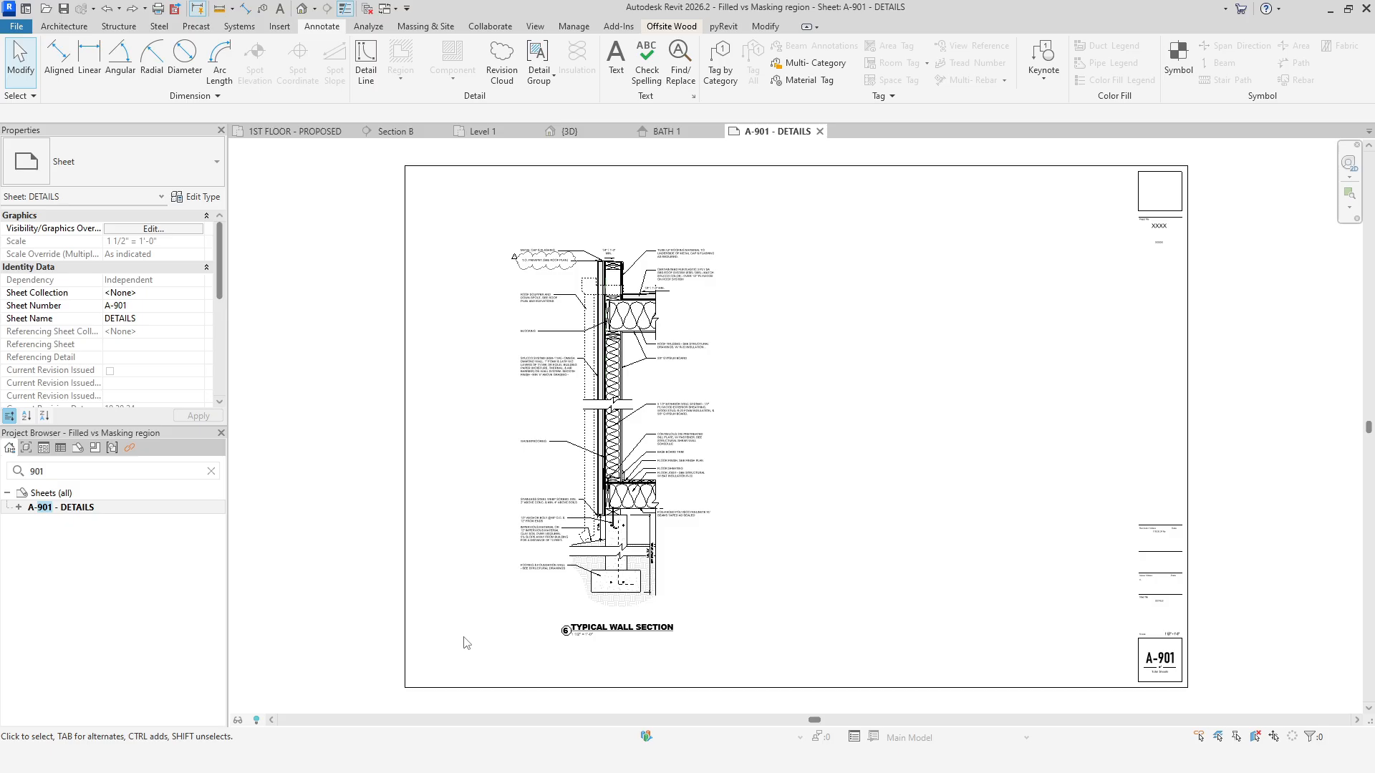
# Activate the wall section viewport and draw an Invisible lines rectangular masking region over the lower part of the detail.
pyautogui.doubleClick(620, 582)
pyautogui.scroll(1, 683, 500)
pyautogui.moveTo(683, 500); pyautogui.dragTo(760, 530, button='middle')
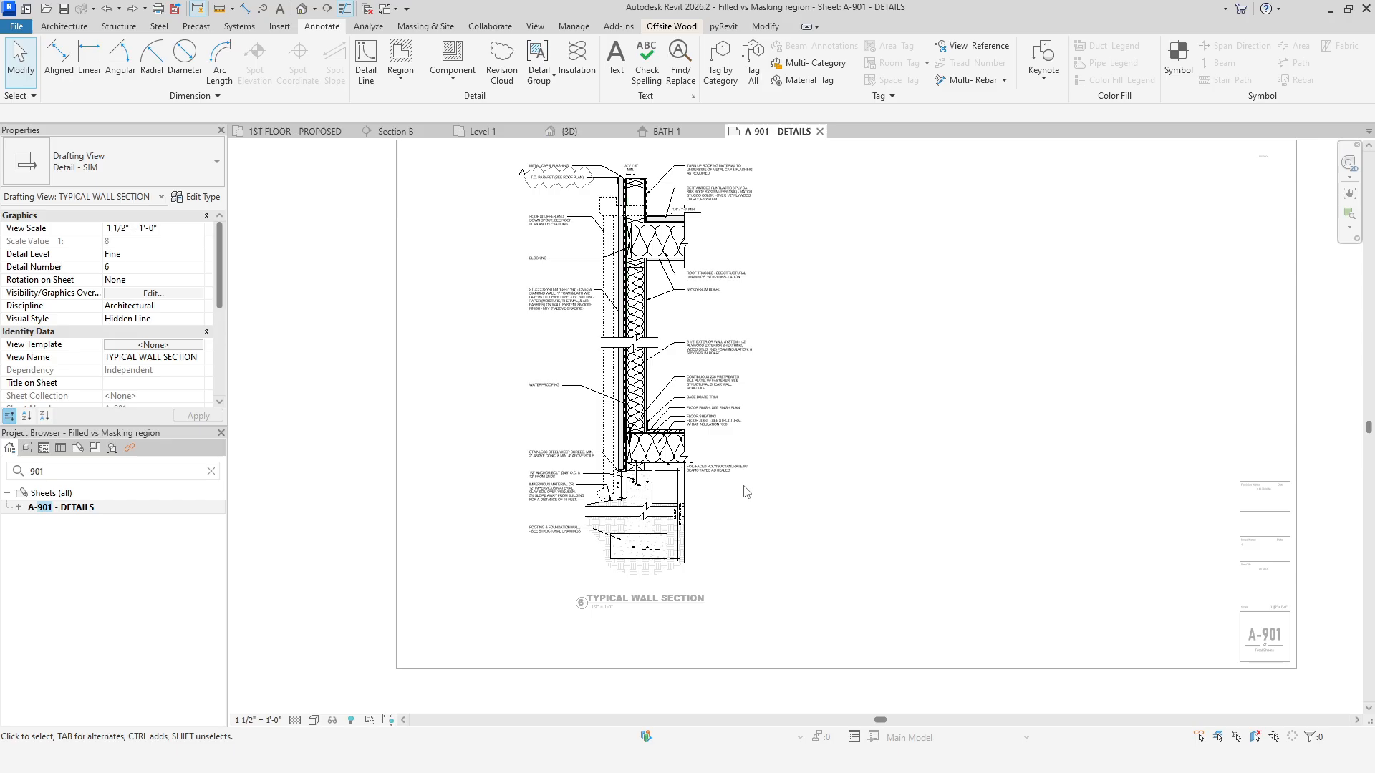
pyautogui.click(401, 56)
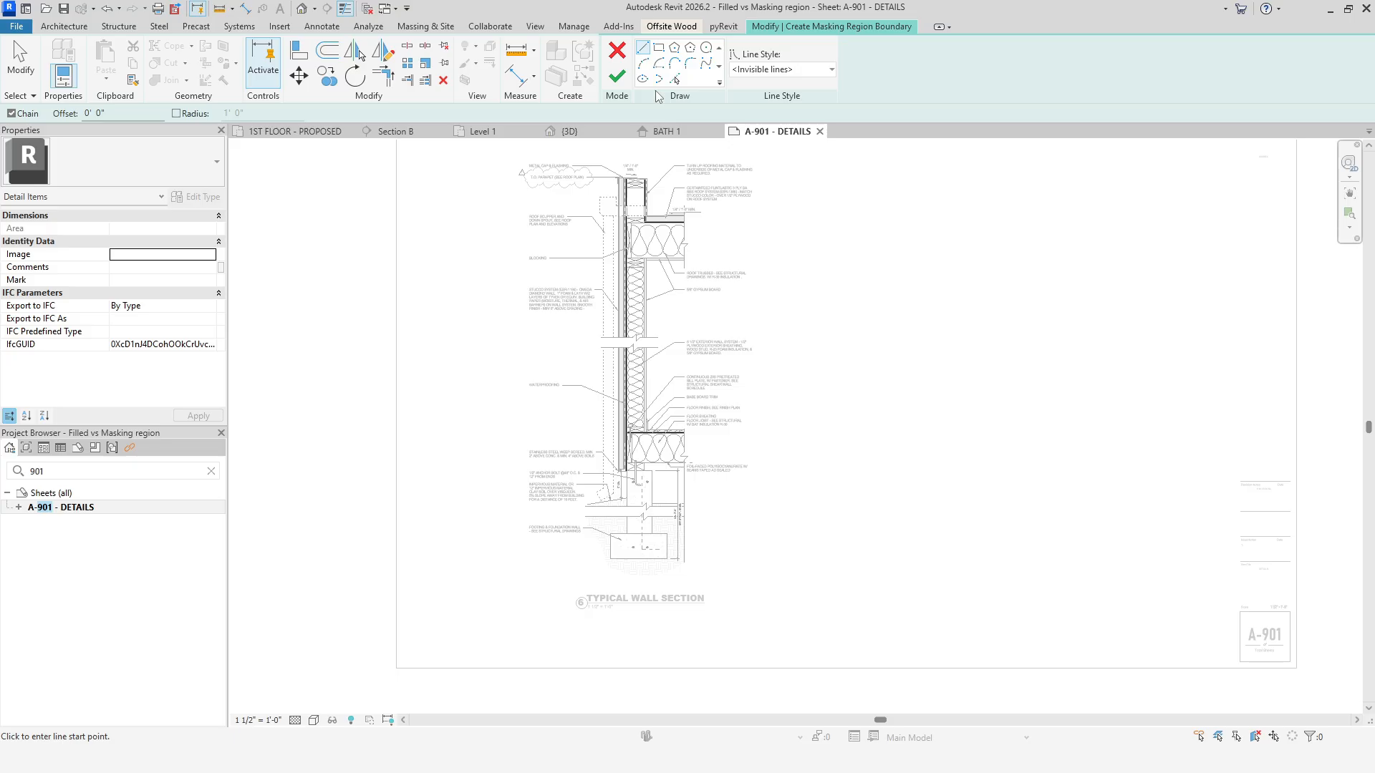
pyautogui.click(658, 48)
pyautogui.click(504, 401)
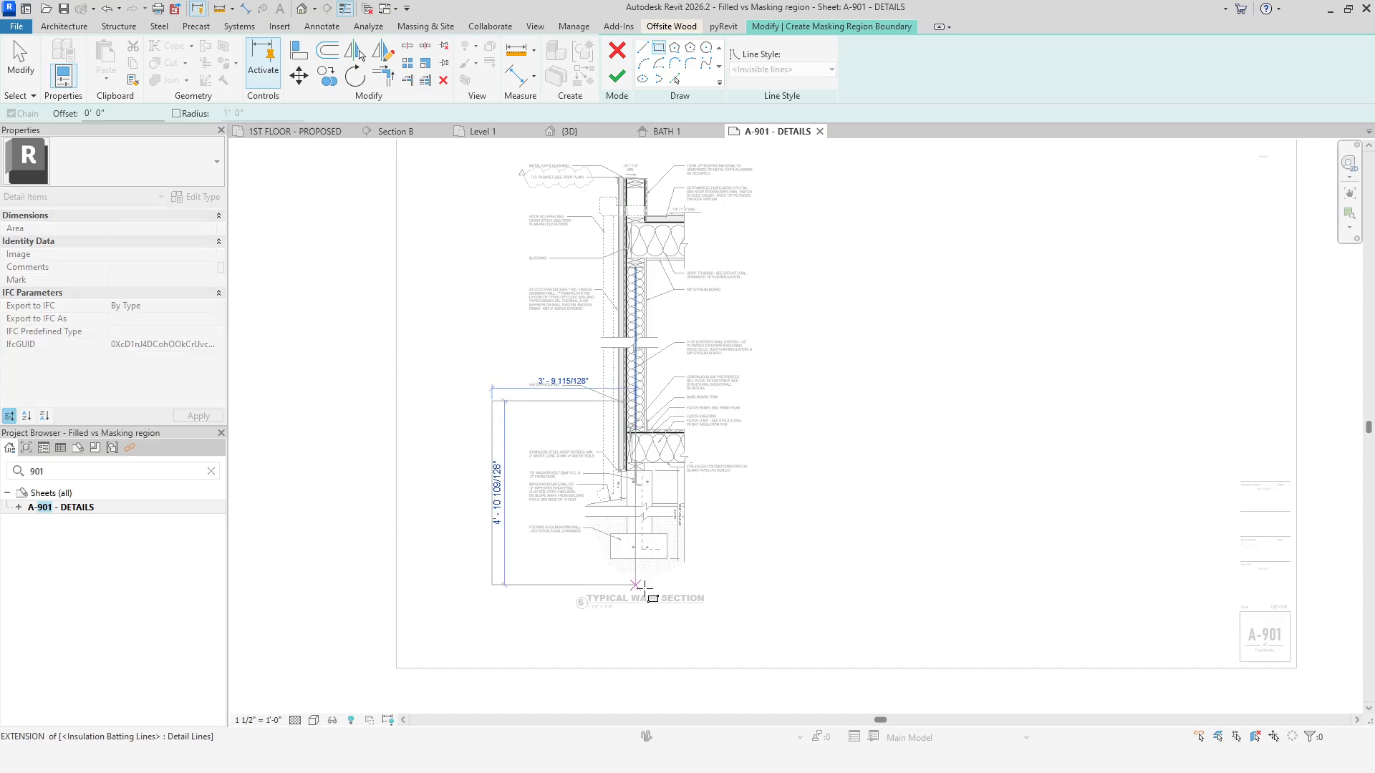
pyautogui.click(771, 576)
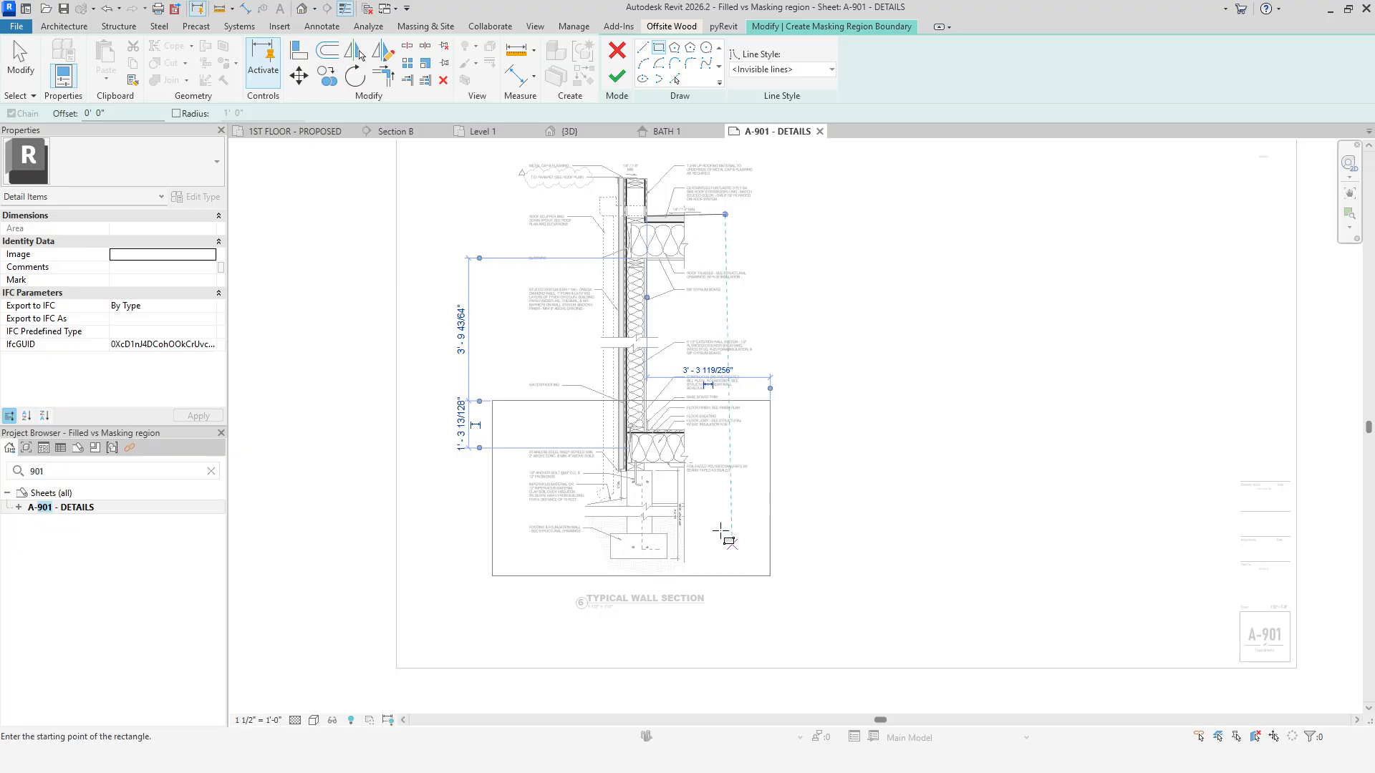
pyautogui.click(616, 76)
pyautogui.click(927, 565)
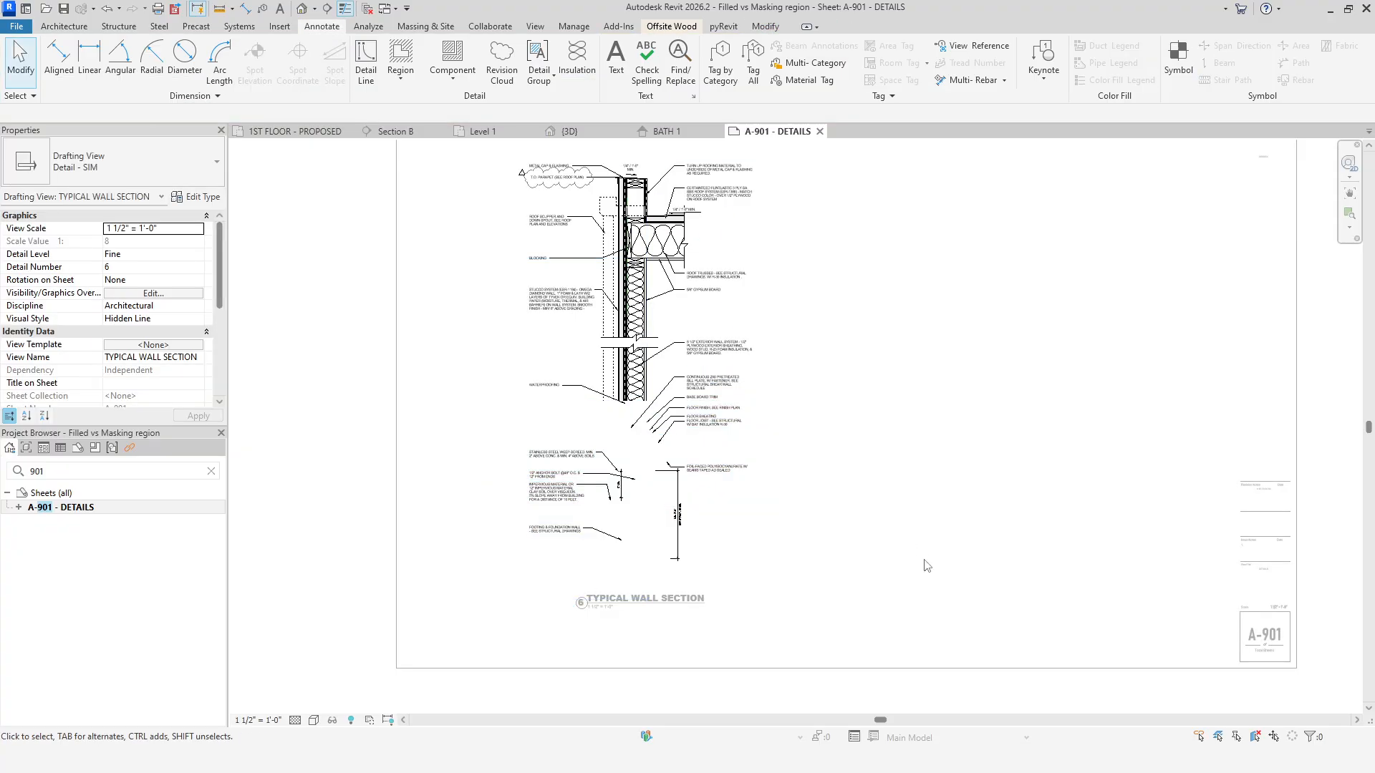
# Stretch the masking region's top edge up so it covers the whole wall section detail.
pyautogui.click(694, 488)
pyautogui.moveTo(630, 403); pyautogui.dragTo(630, 154)
pyautogui.click(930, 495)
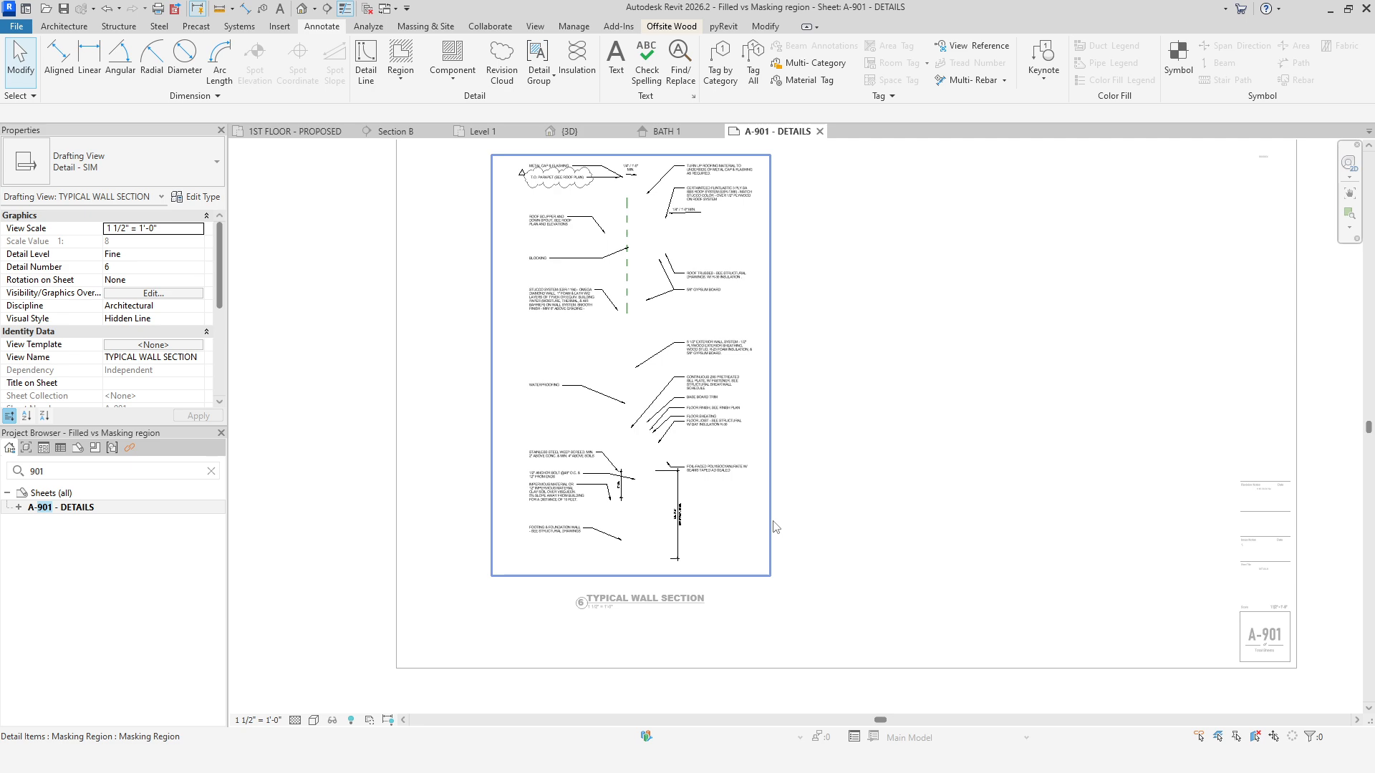
# Compare the masking region's draw order by bringing it to front, sending it to back, and bringing it to front again.
pyautogui.click(774, 523)
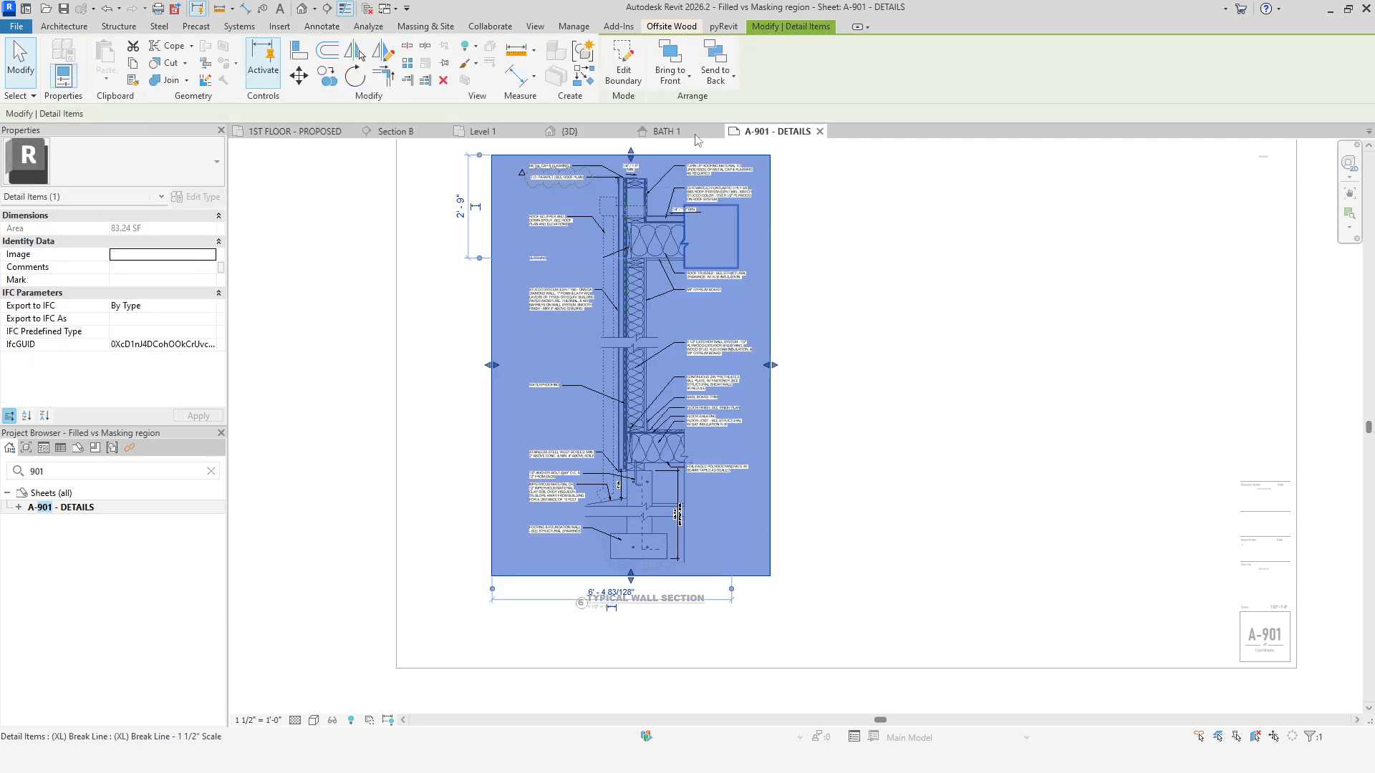
pyautogui.click(667, 56)
pyautogui.click(771, 284)
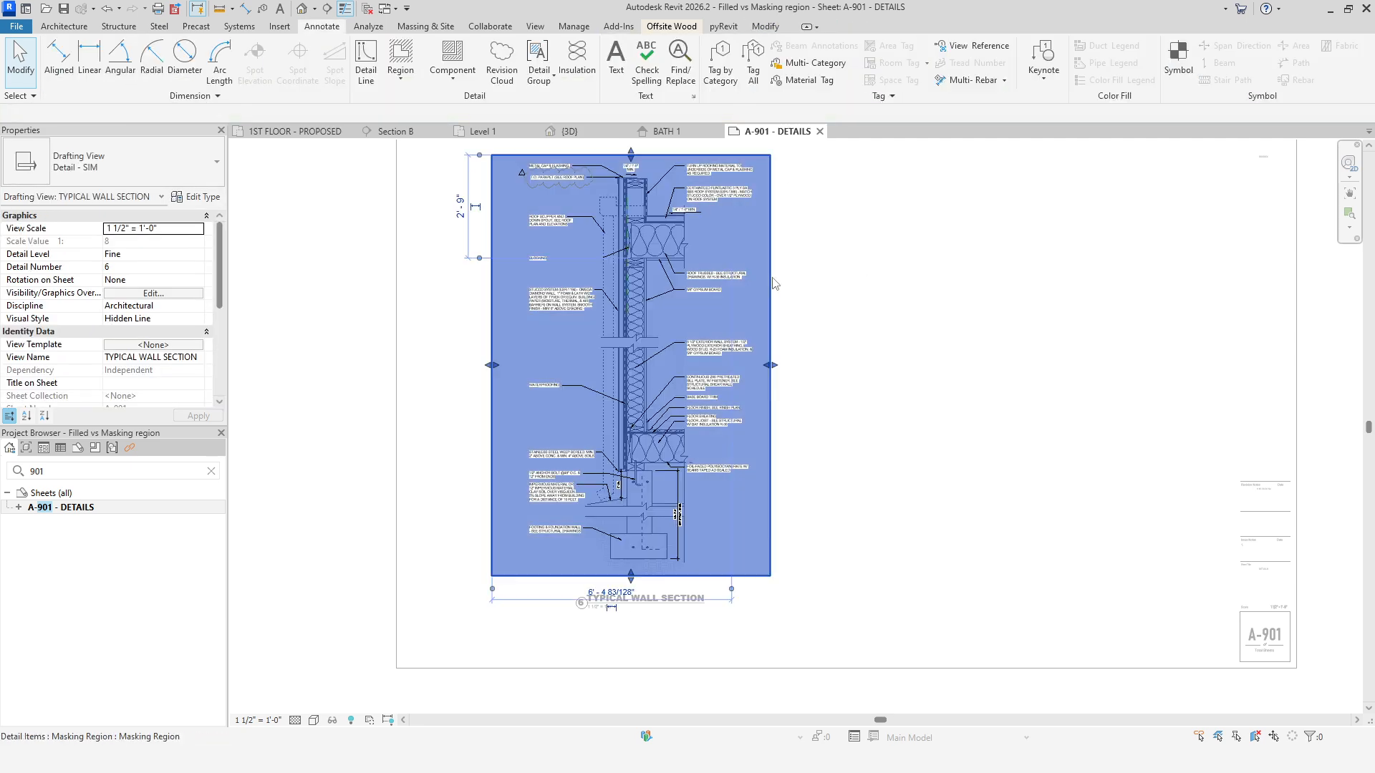
pyautogui.click(715, 57)
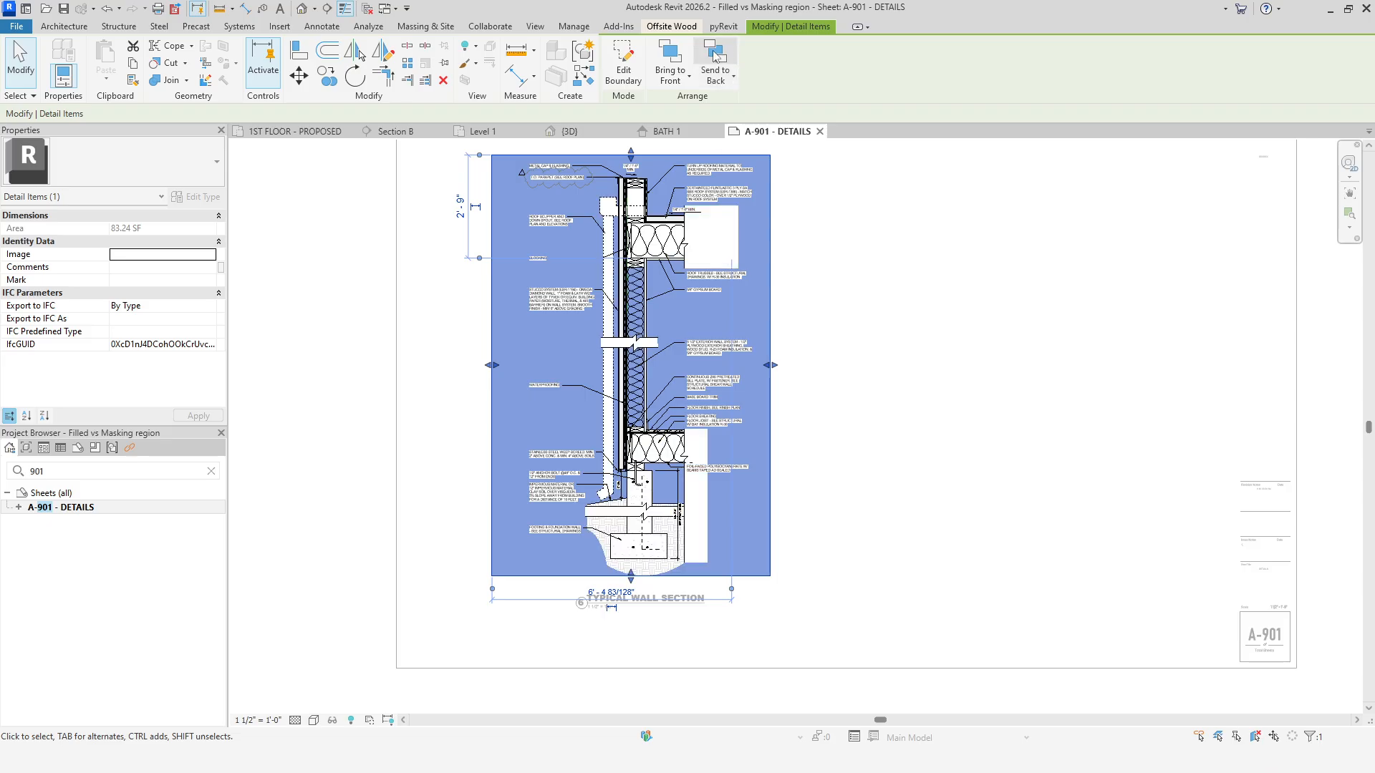
pyautogui.click(888, 405)
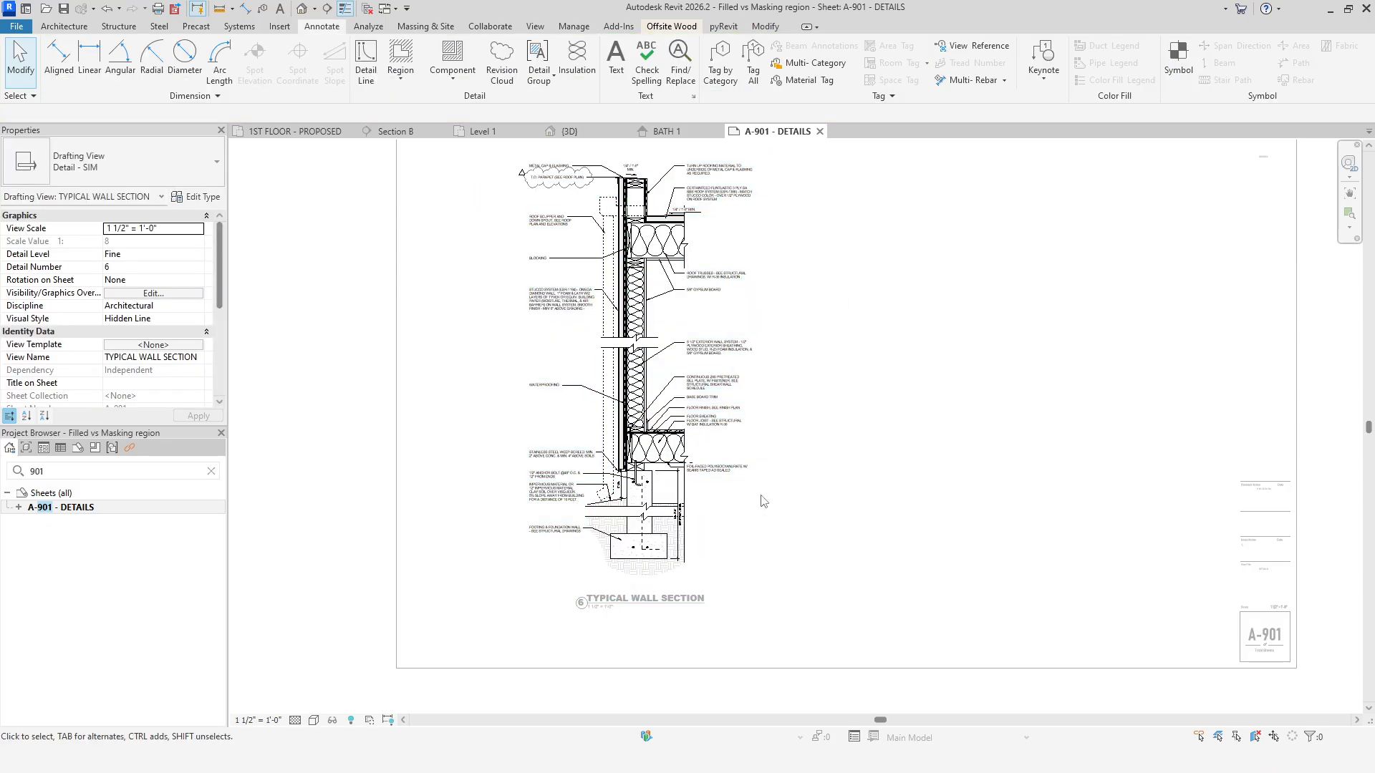
pyautogui.click(757, 304)
pyautogui.click(669, 58)
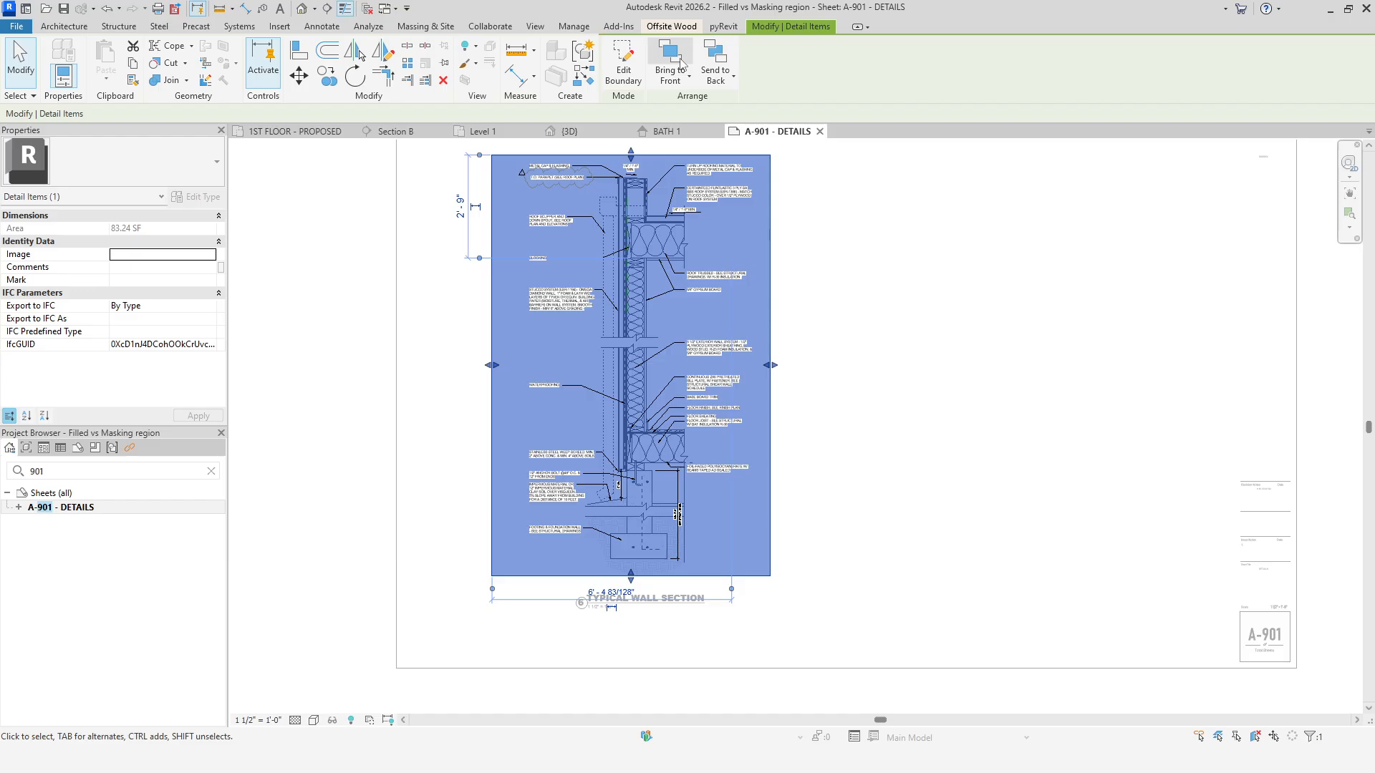
# Drag the masking region's bottom edge up so it masks only the top of the detail, then deactivate the viewport.
pyautogui.moveTo(935, 523); pyautogui.dragTo(955, 576, button='middle')
pyautogui.moveTo(649, 634); pyautogui.dragTo(677, 293)
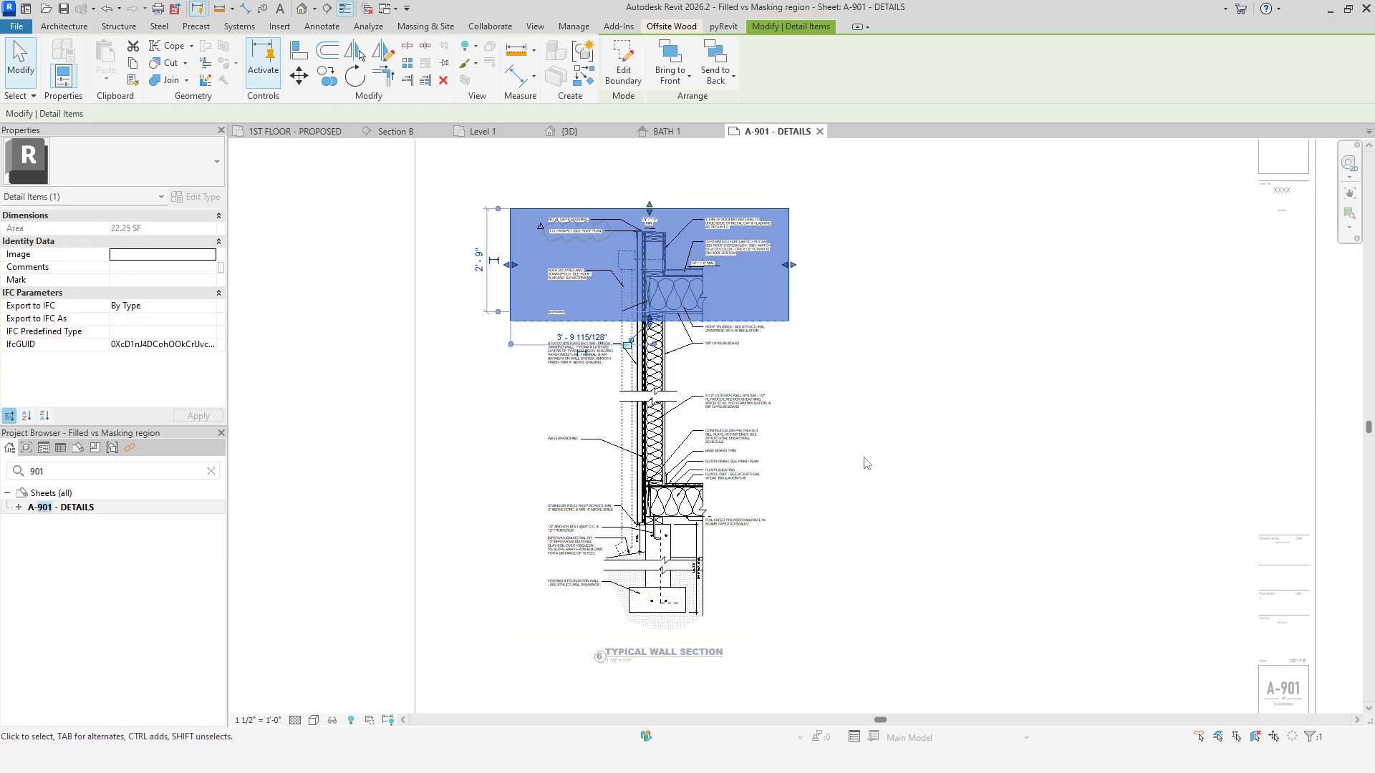
pyautogui.click(890, 467)
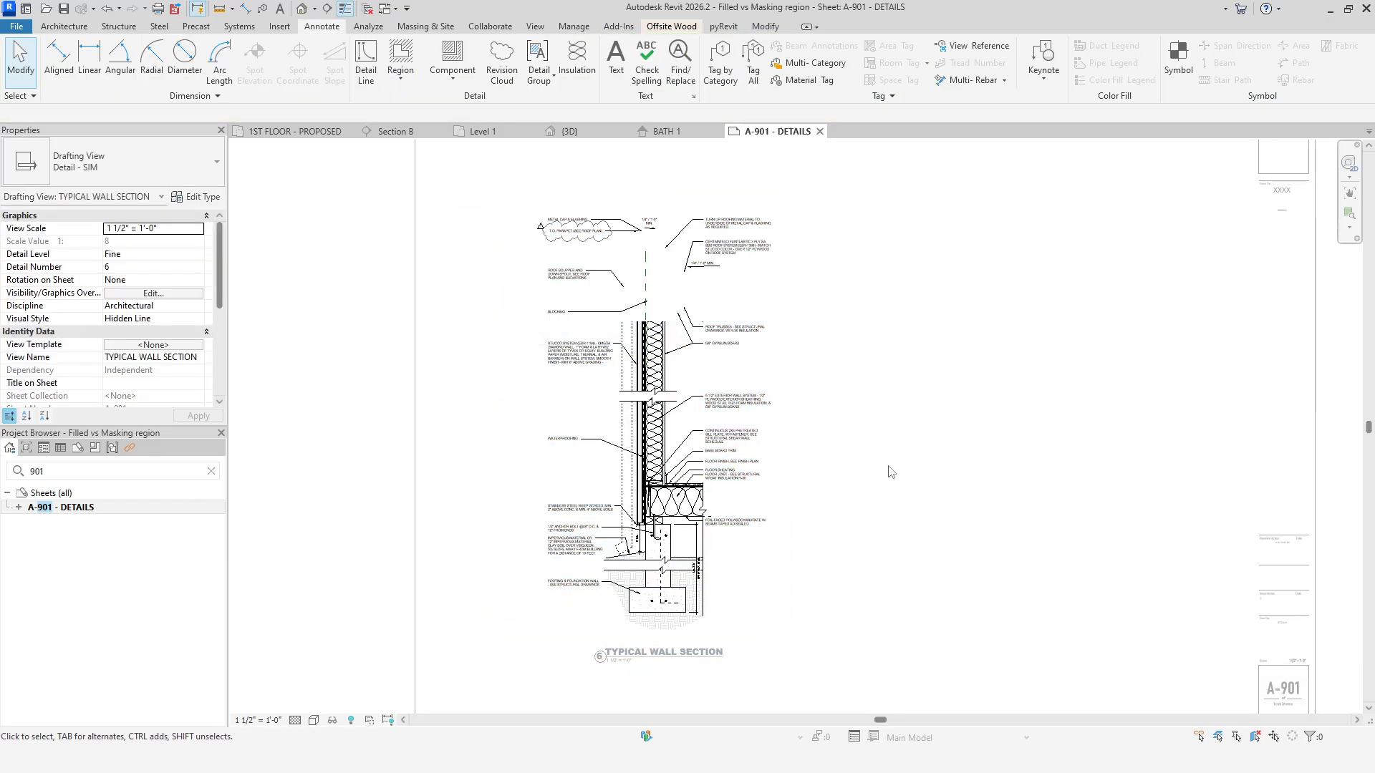
pyautogui.doubleClick(856, 490)
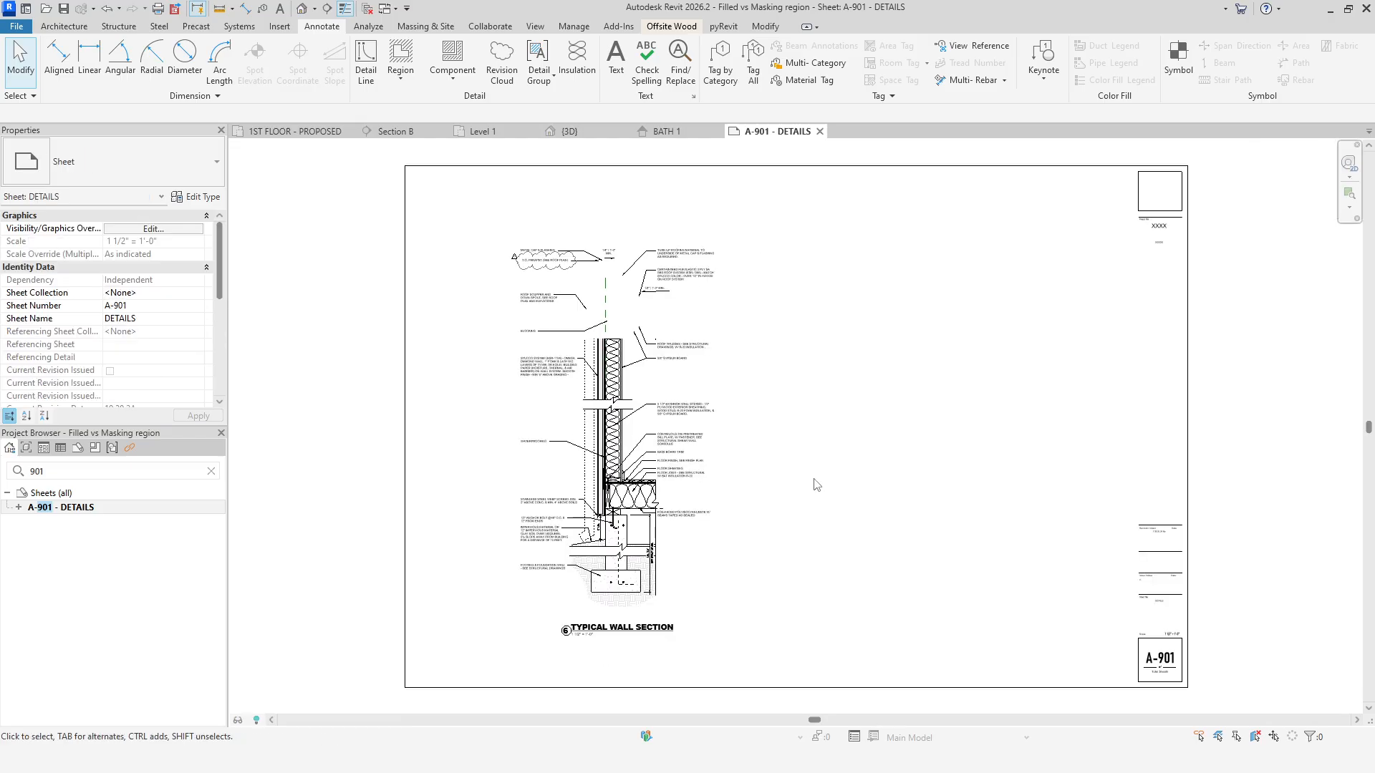
# Create a new annotation family from the Metric Generic Annotation template.
pyautogui.click(15, 26)
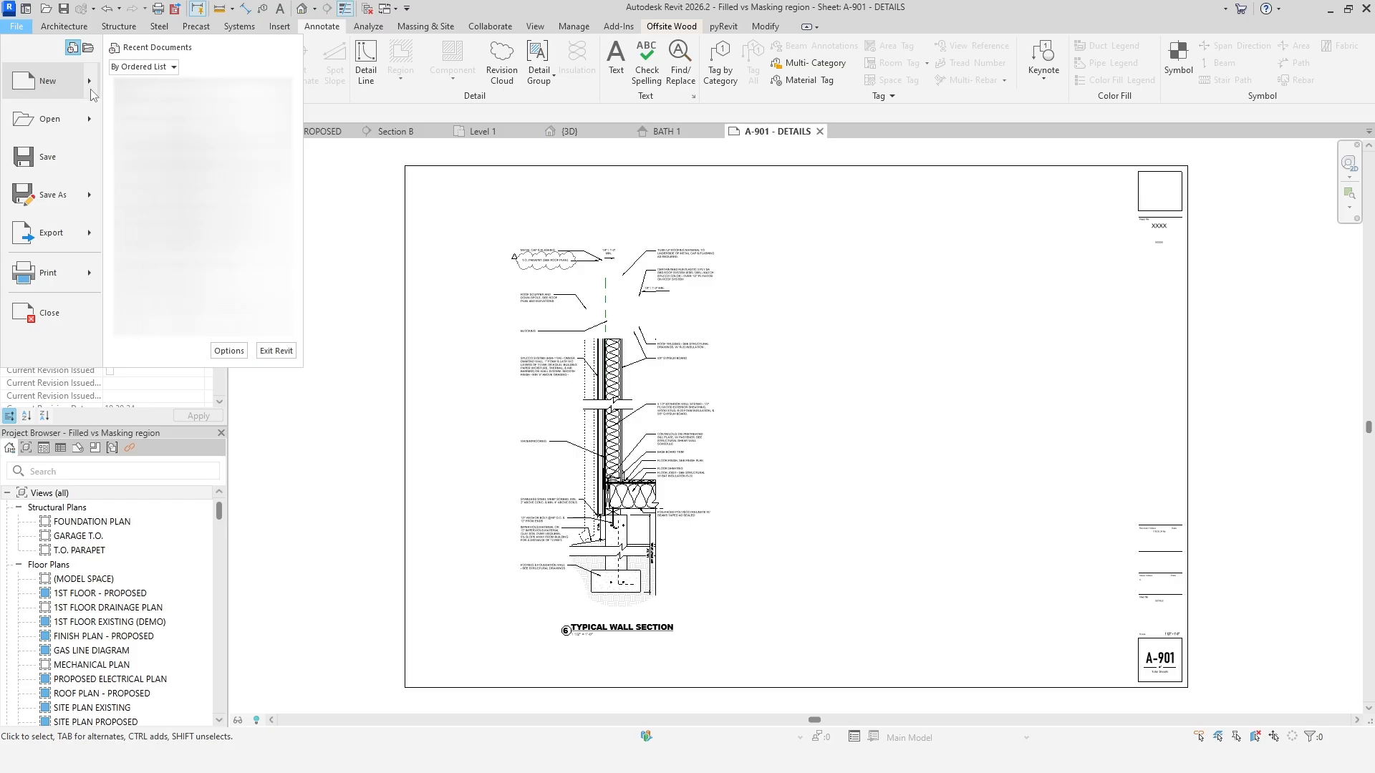
pyautogui.moveTo(95, 89)
pyautogui.click(185, 139)
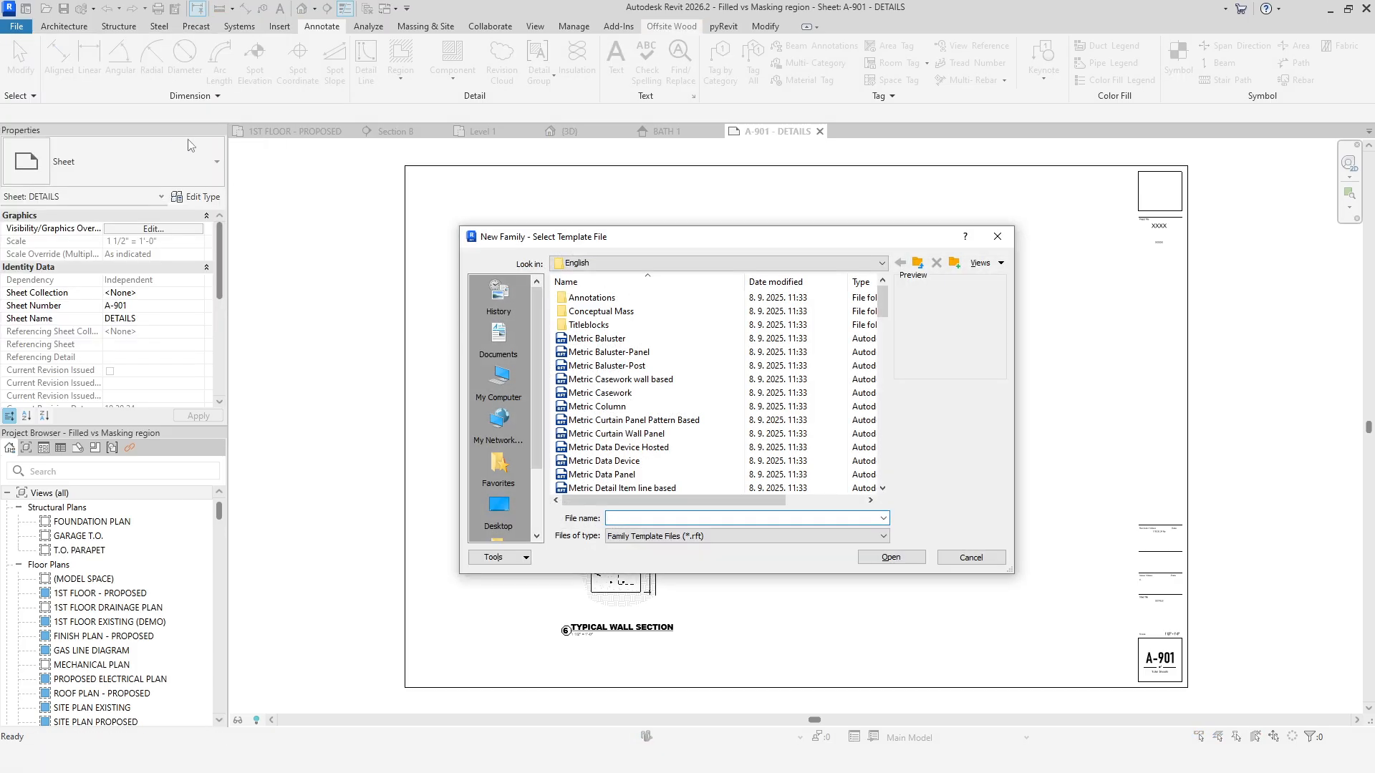
pyautogui.doubleClick(593, 297)
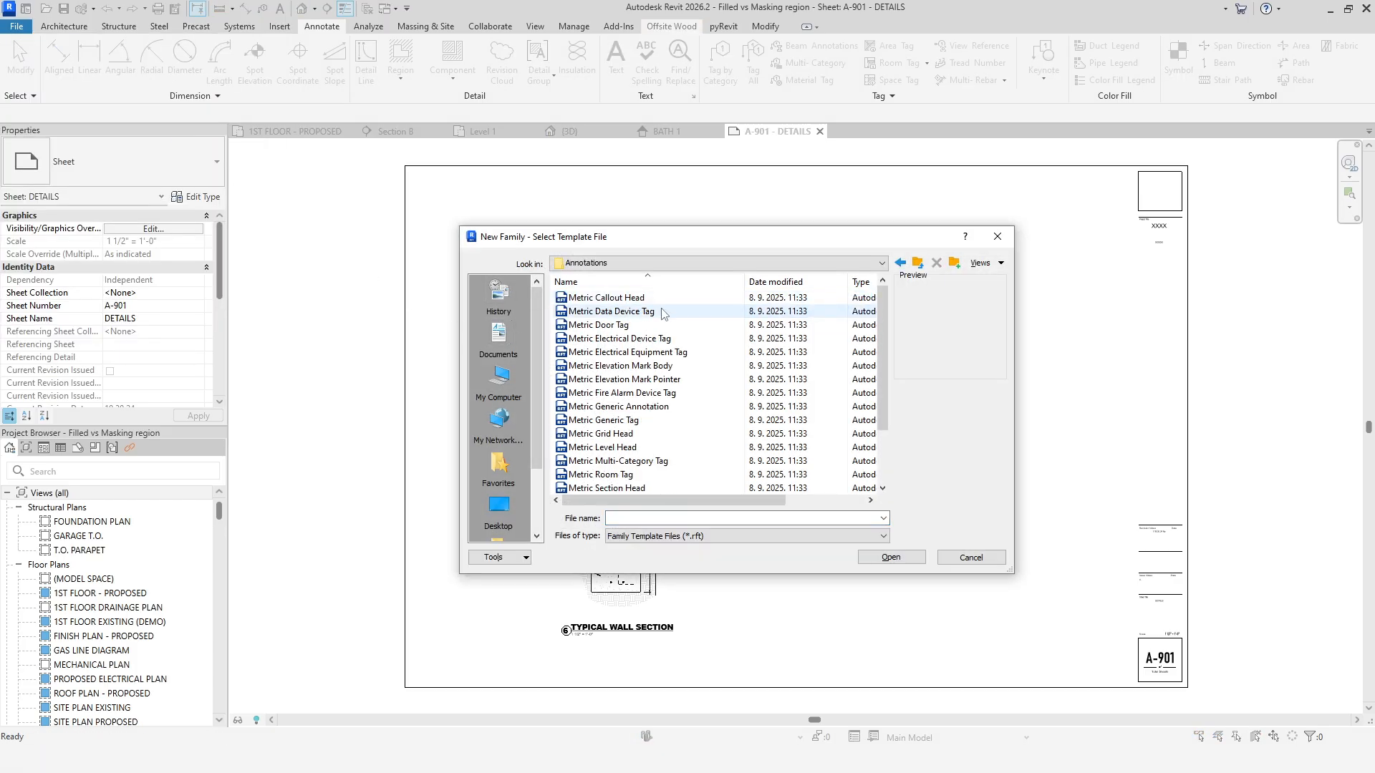
pyautogui.click(679, 407)
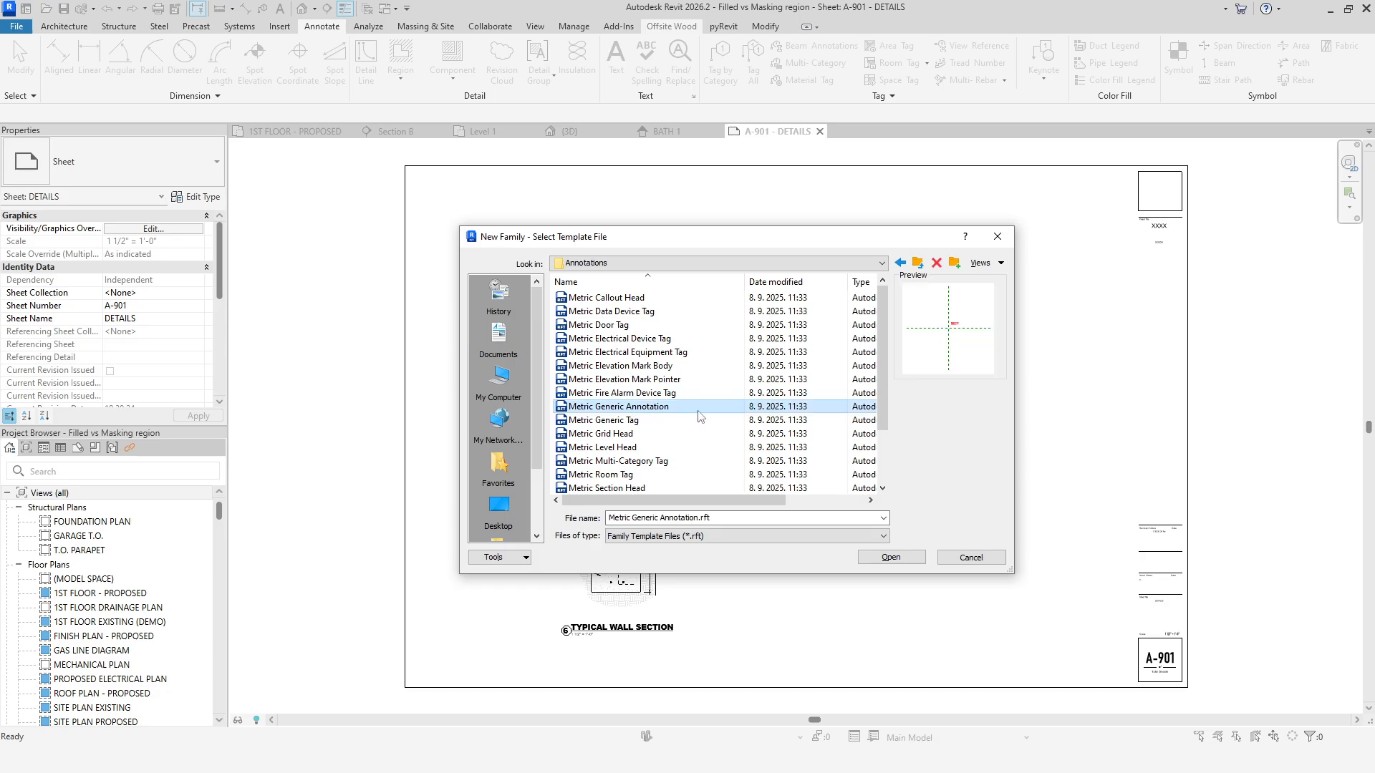
pyautogui.click(918, 263)
pyautogui.click(917, 262)
pyautogui.doubleClick(642, 311)
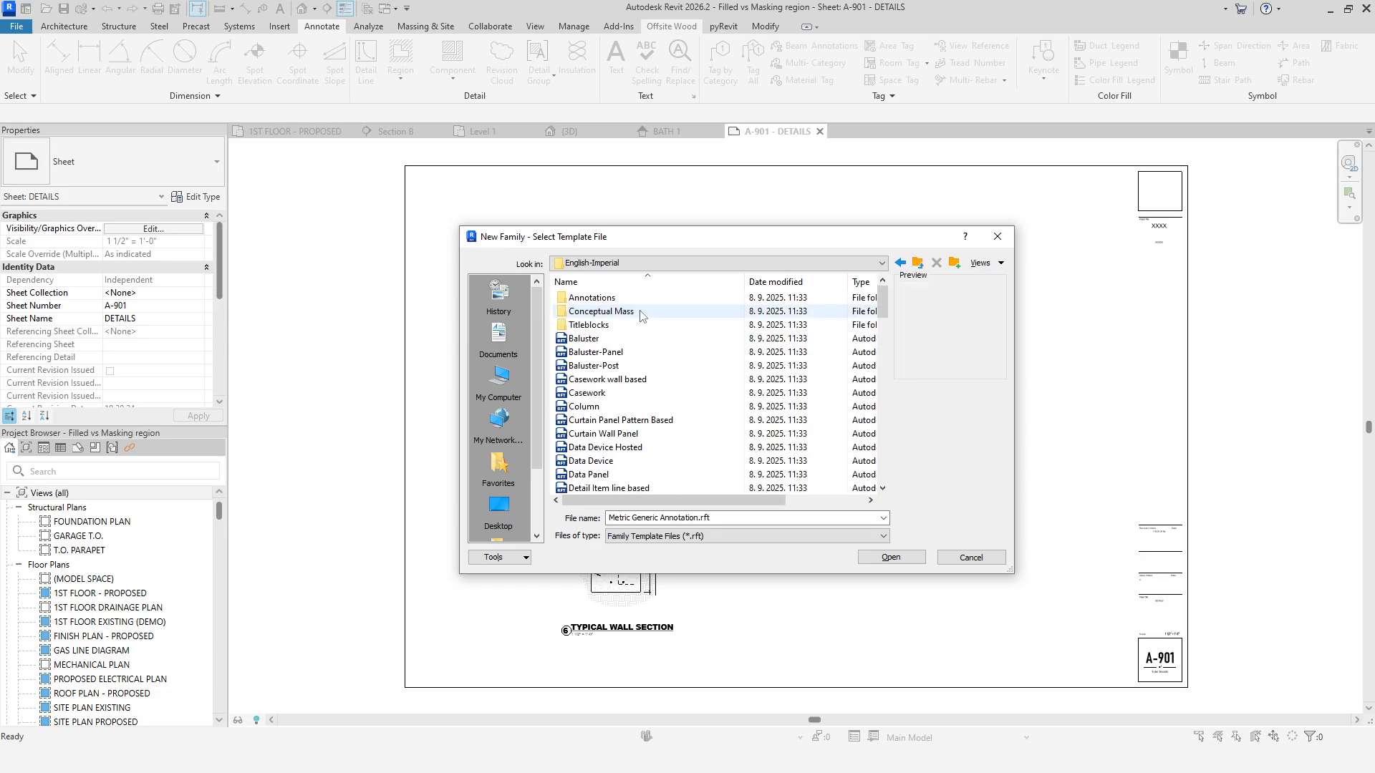
pyautogui.doubleClick(637, 298)
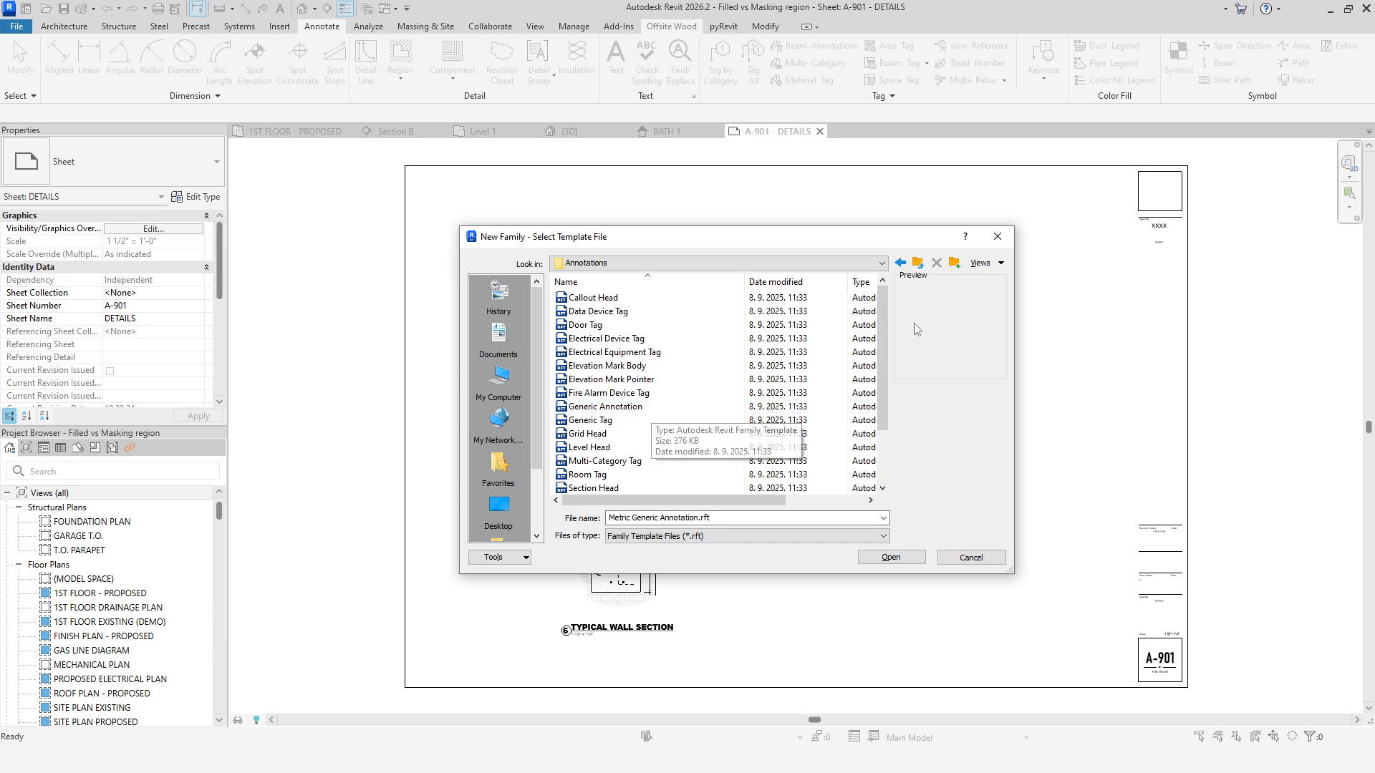
pyautogui.click(917, 262)
pyautogui.click(917, 263)
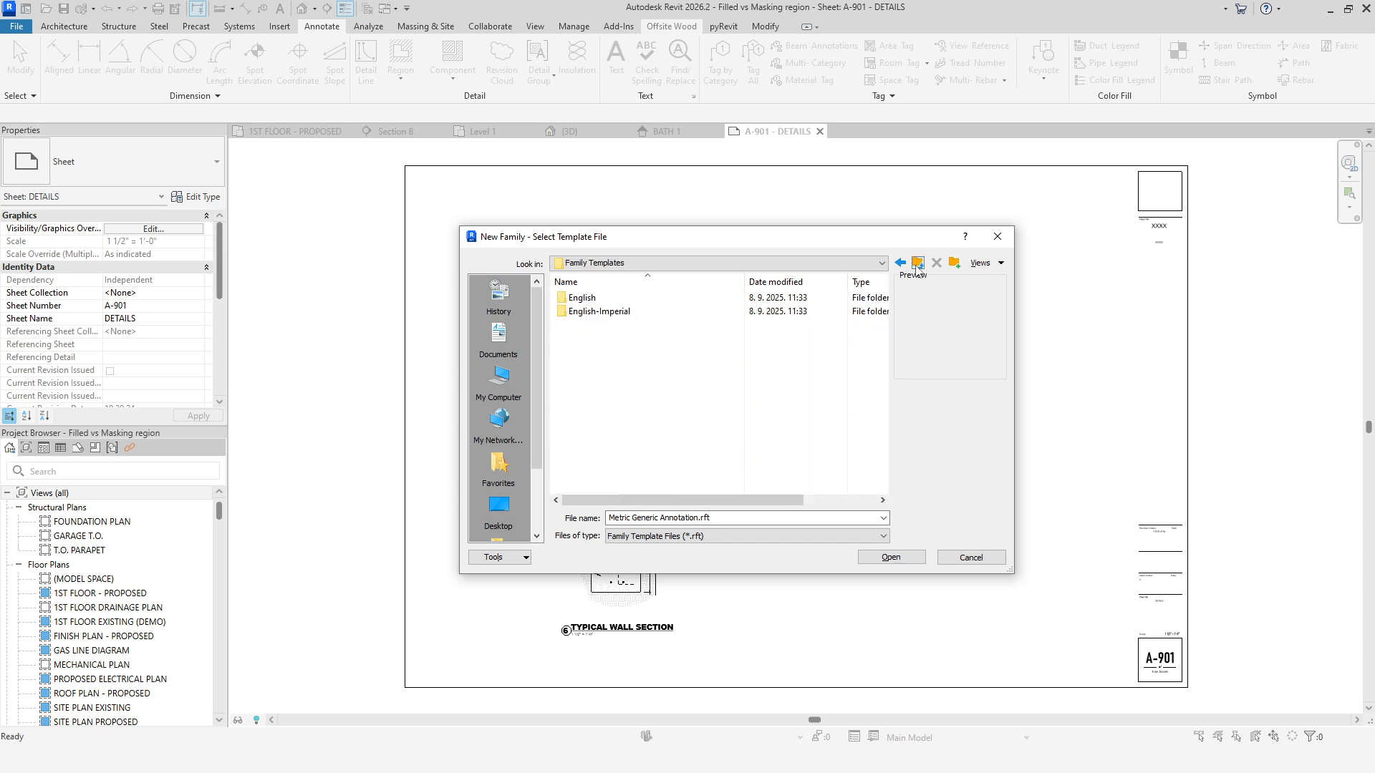
pyautogui.doubleClick(624, 299)
pyautogui.doubleClick(630, 300)
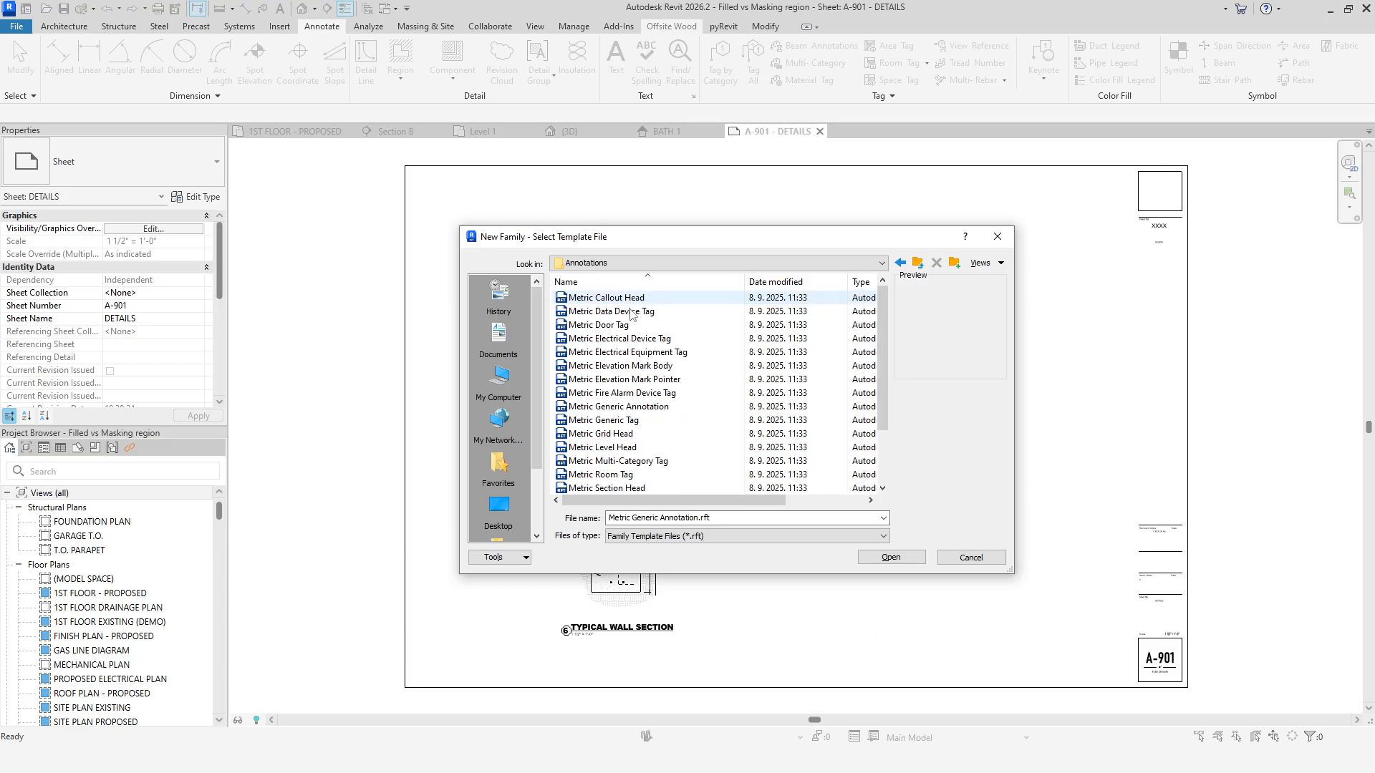
pyautogui.click(641, 406)
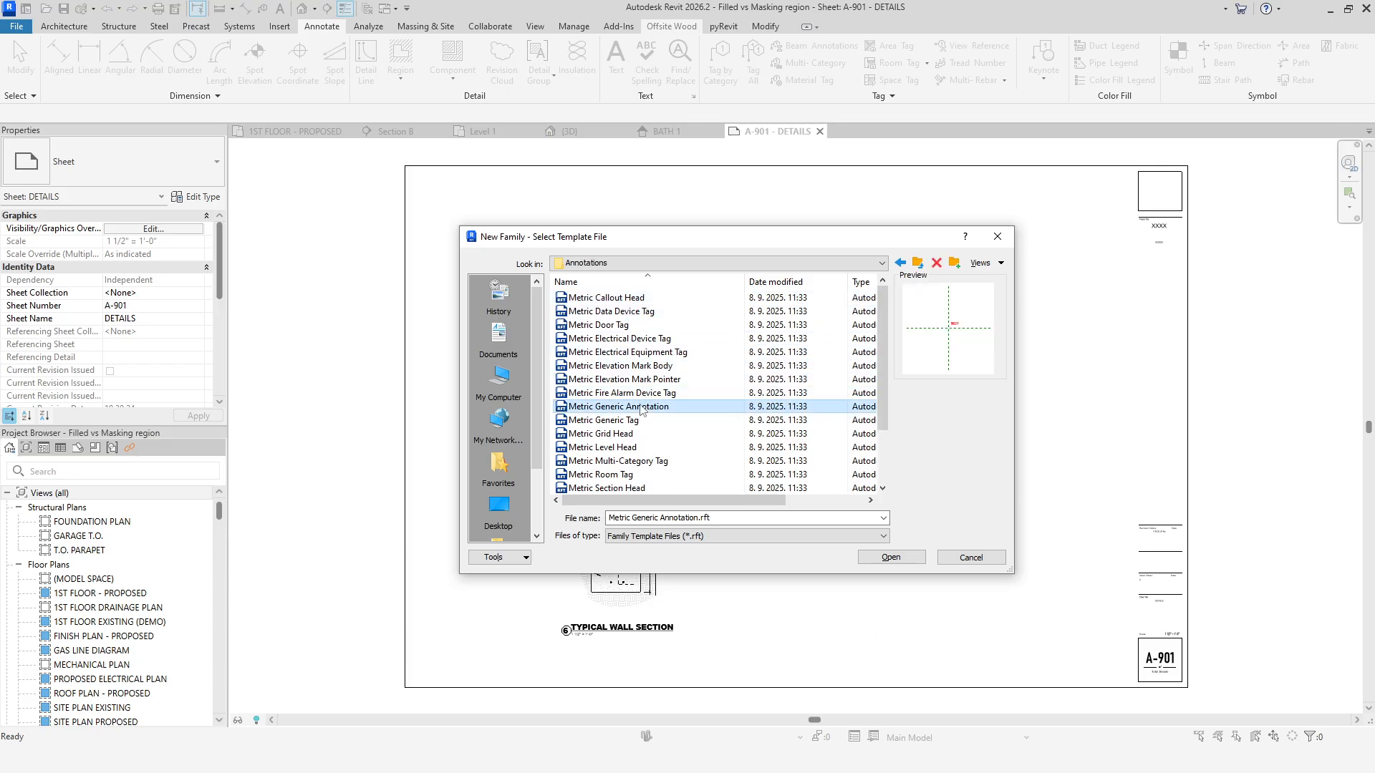
pyautogui.click(890, 557)
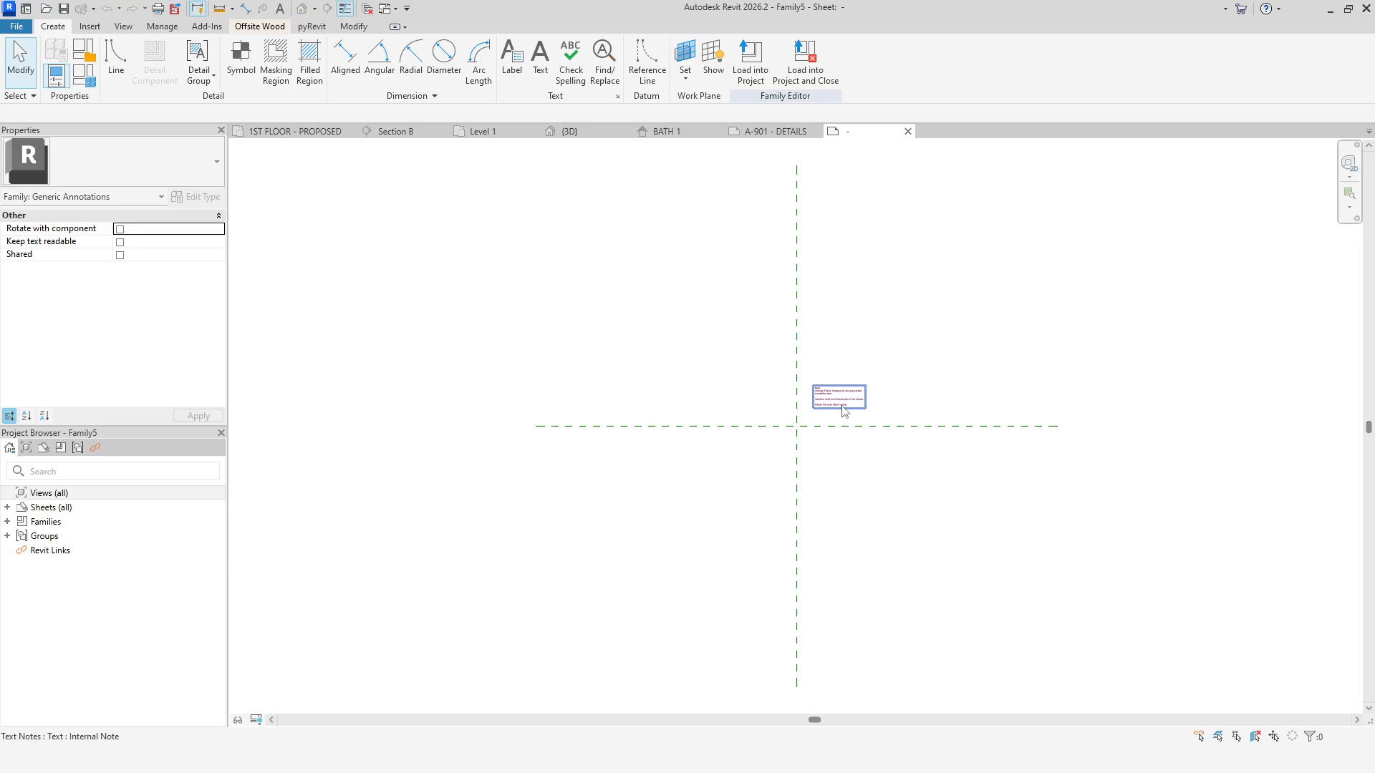
# Delete the template's instruction note from the annotation family.
pyautogui.click(844, 407)
pyautogui.scroll(6, 844, 410)
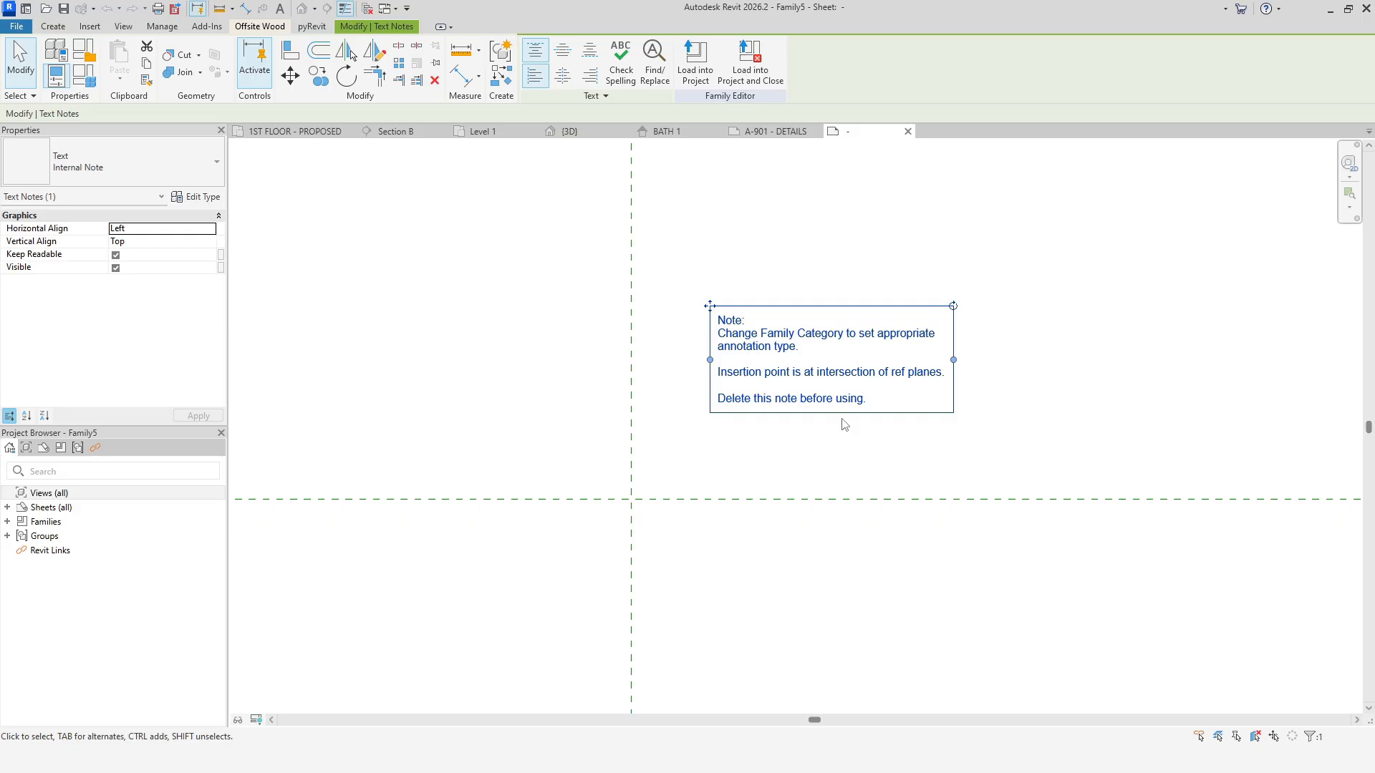
pyautogui.press('Delete')
pyautogui.moveTo(798, 428); pyautogui.dragTo(742, 471, button='middle')
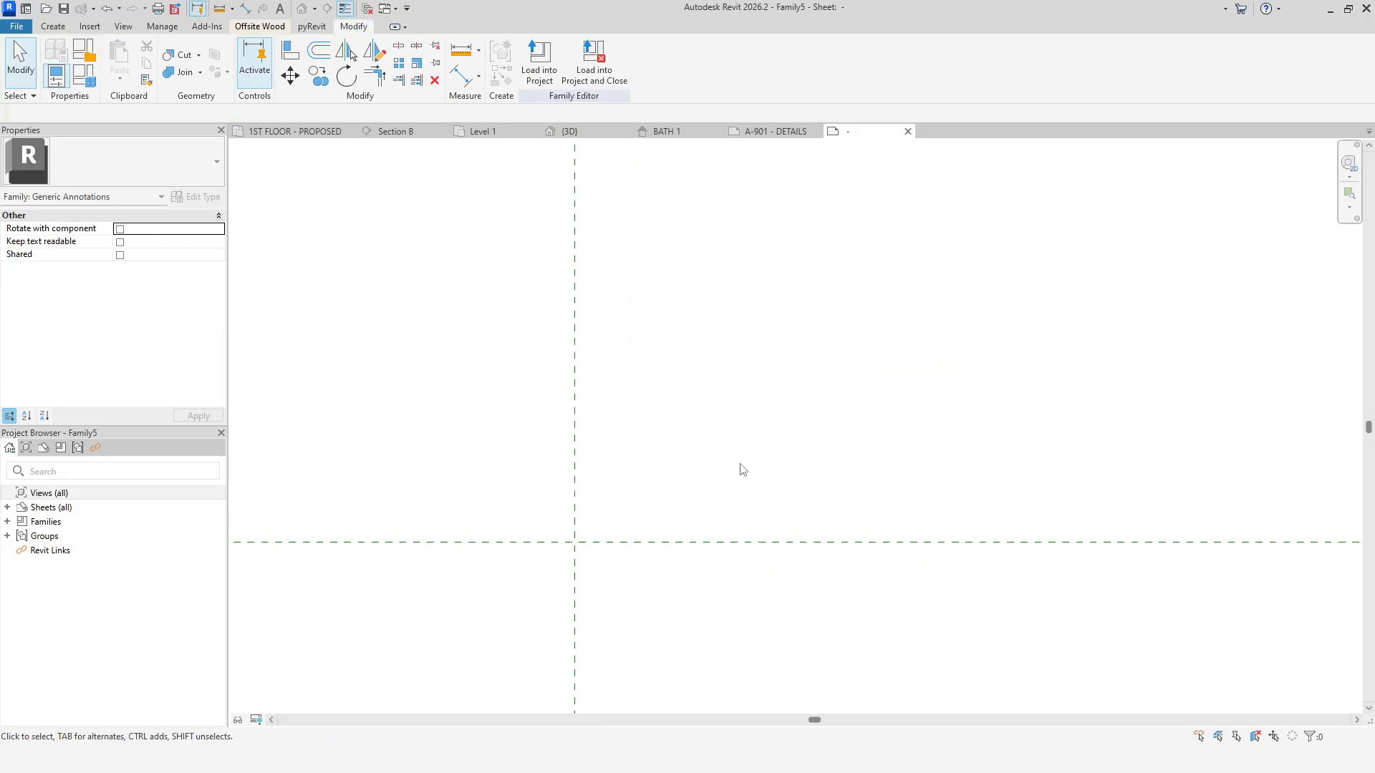
# Draw a 150 by 140 rectangular masking region with Invisible lines from the reference plane intersection and finish it.
pyautogui.click(53, 26)
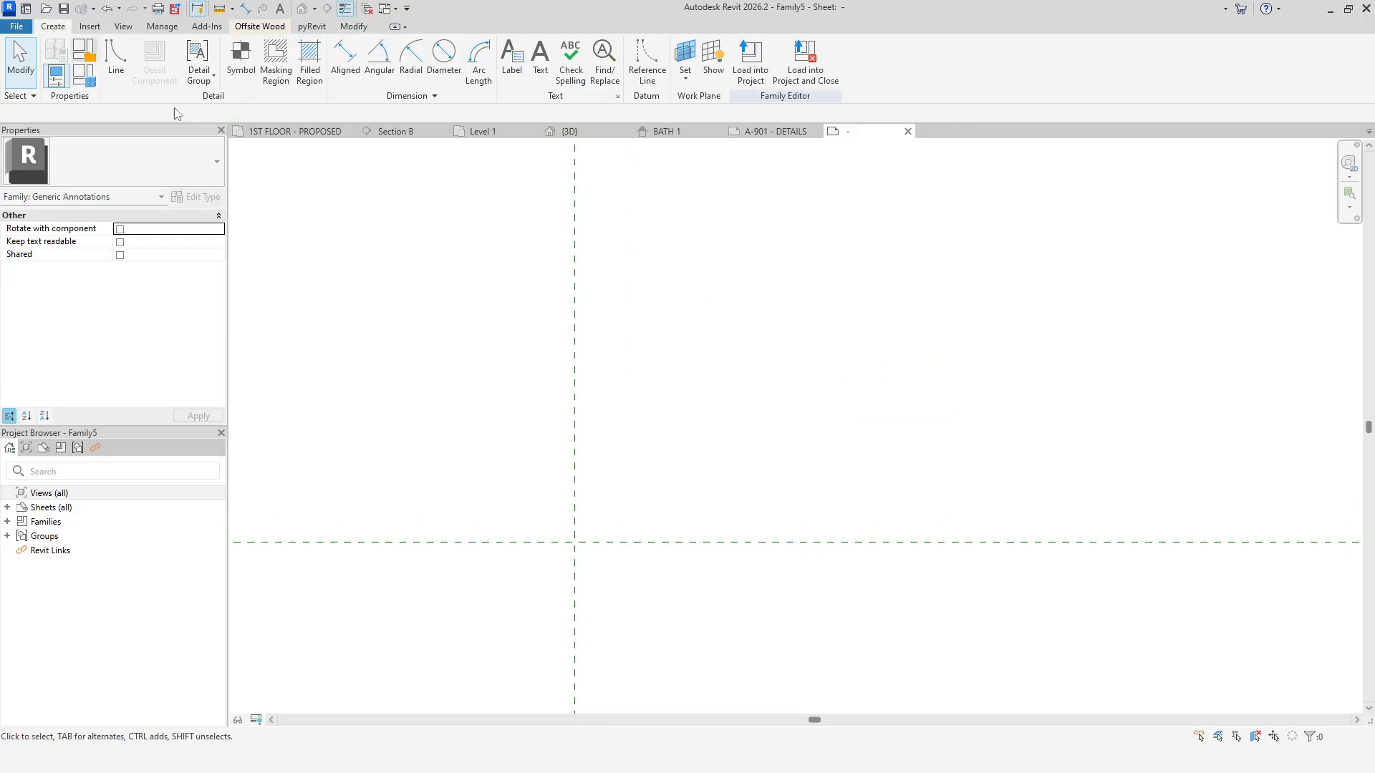
pyautogui.click(276, 57)
pyautogui.click(692, 71)
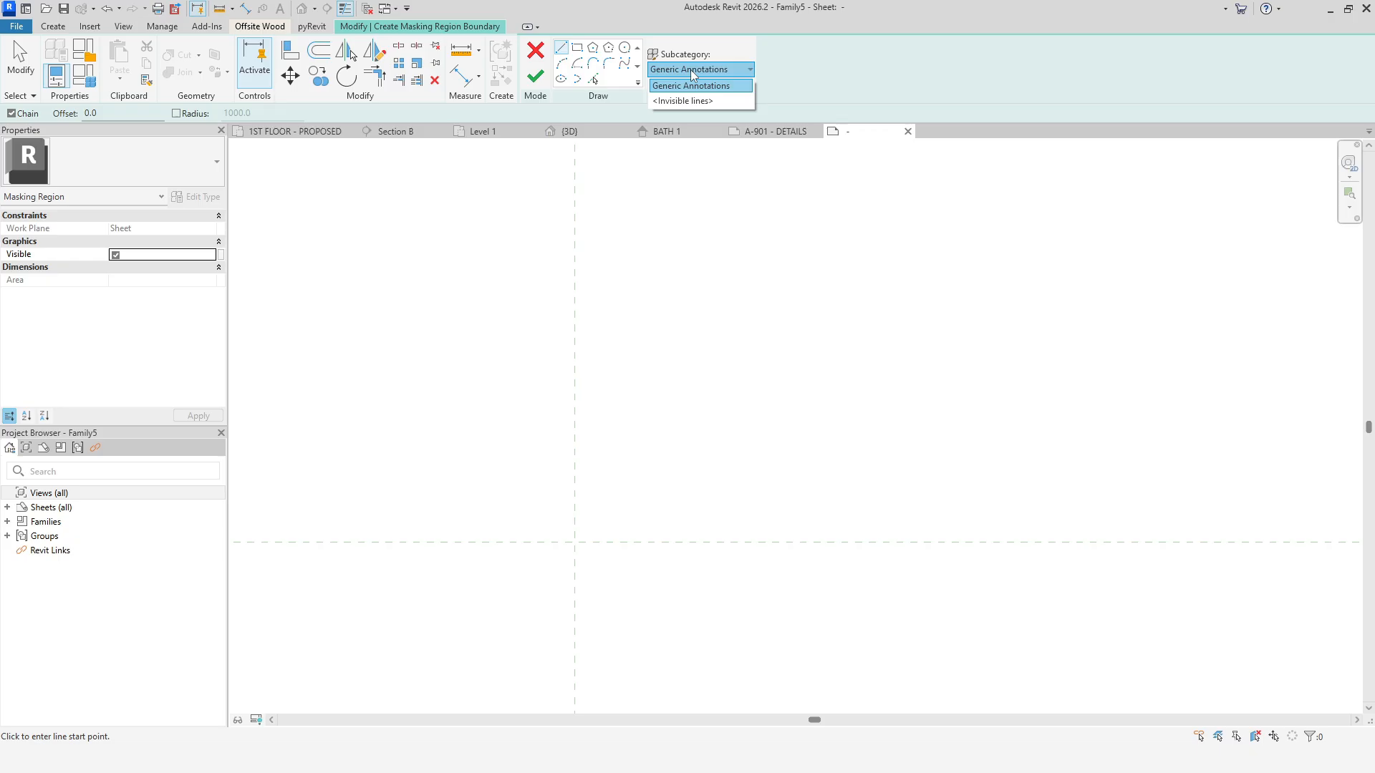
pyautogui.click(700, 100)
pyautogui.click(577, 49)
pyautogui.click(574, 544)
pyautogui.moveTo(791, 376); pyautogui.dragTo(894, 304, button='middle')
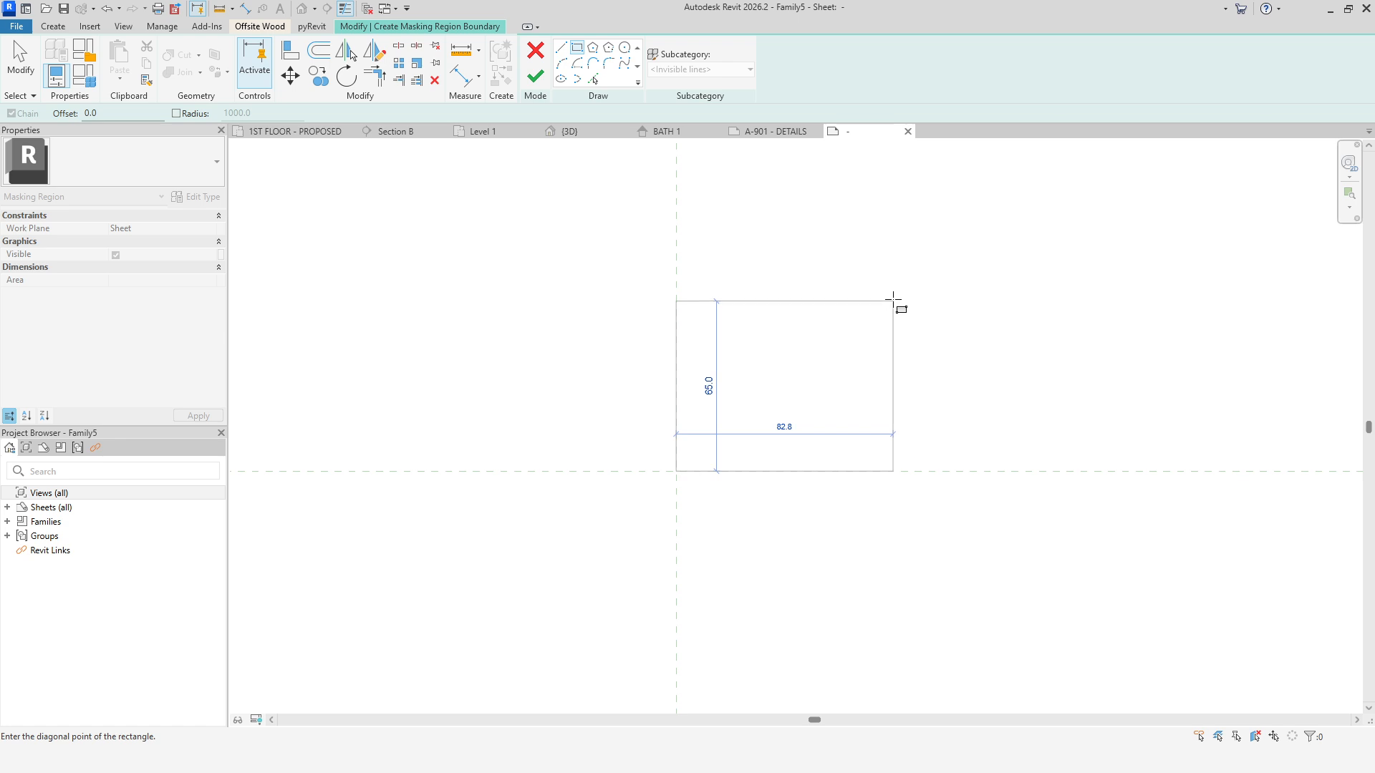
pyautogui.moveTo(961, 200); pyautogui.dragTo(1063, 327, button='middle')
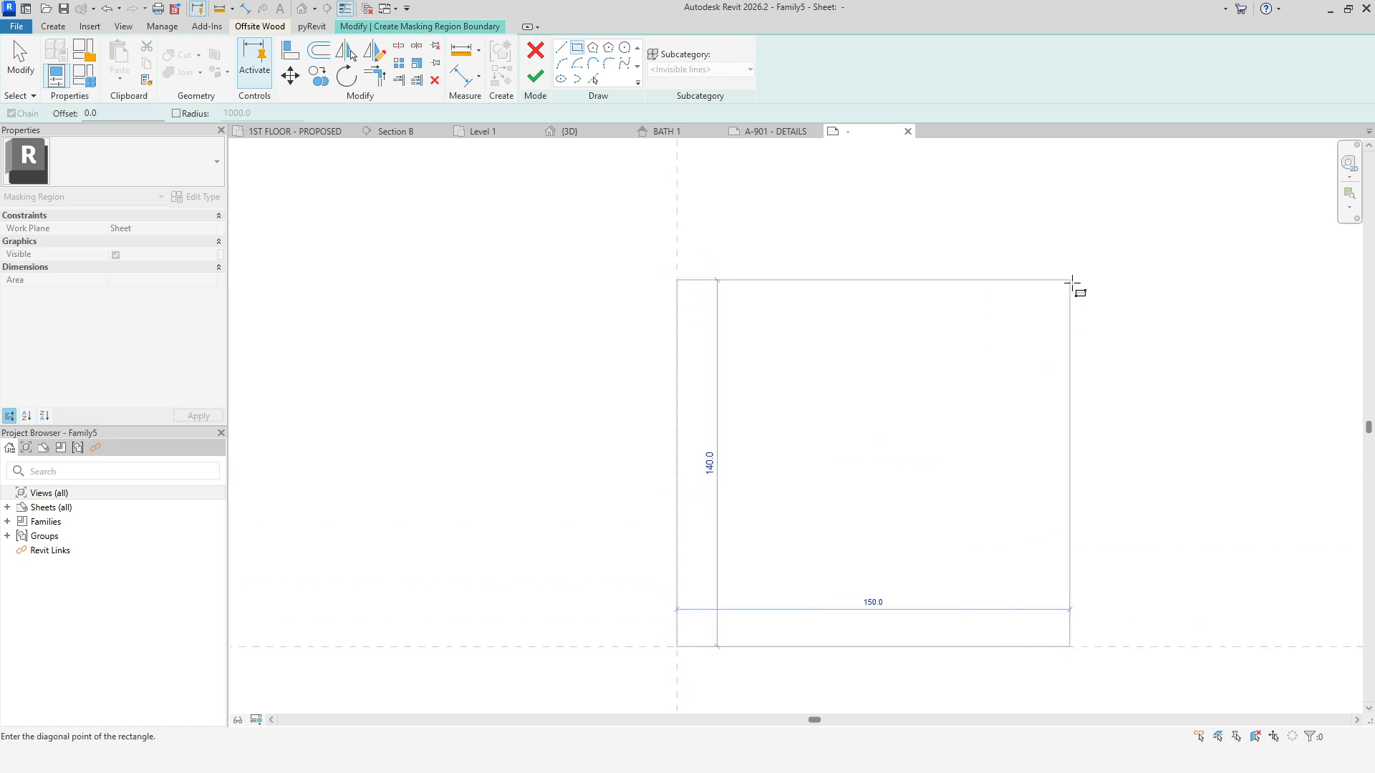
pyautogui.click(1072, 281)
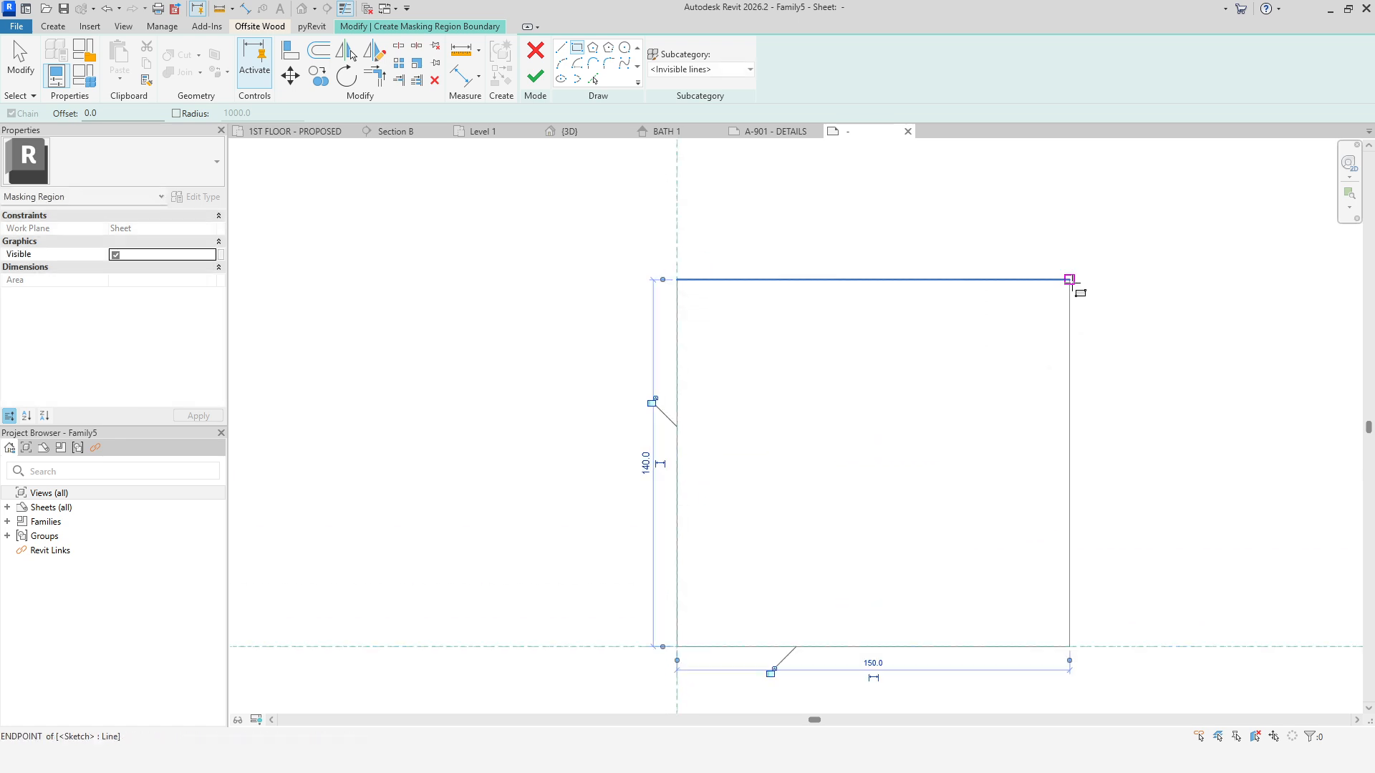
pyautogui.click(537, 82)
pyautogui.rightClick(497, 263)
pyautogui.click(516, 269)
pyautogui.rightClick(519, 252)
pyautogui.click(537, 258)
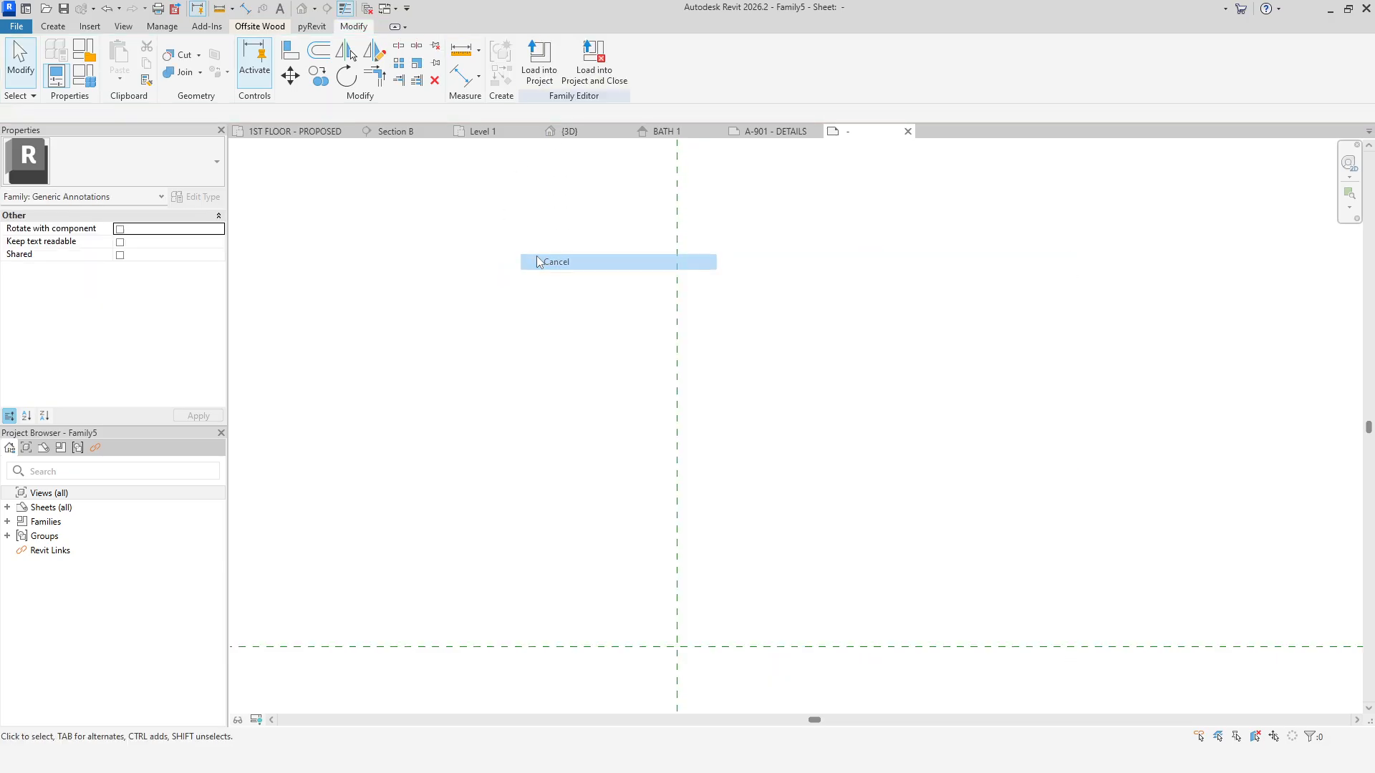
# Save the annotation family as Masking region family.
pyautogui.click(677, 385)
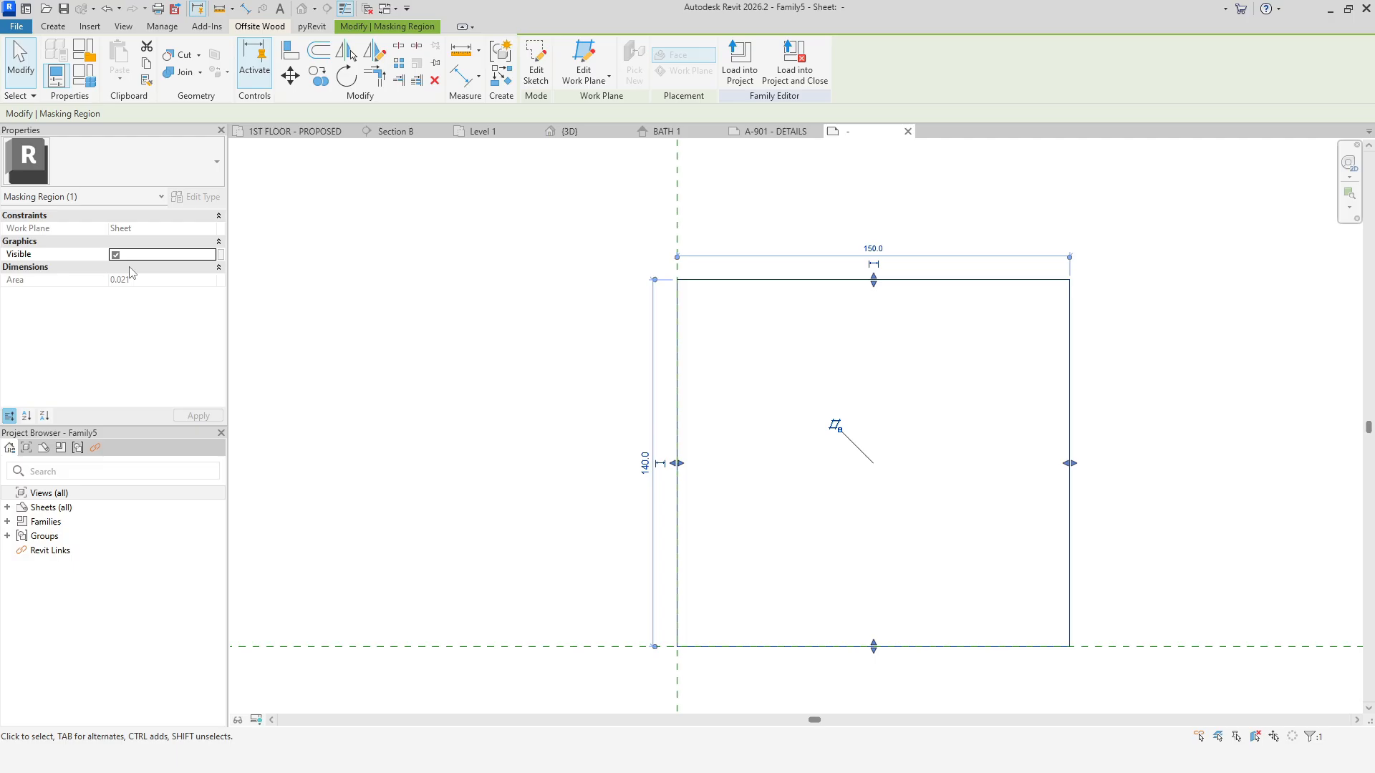
pyautogui.click(316, 323)
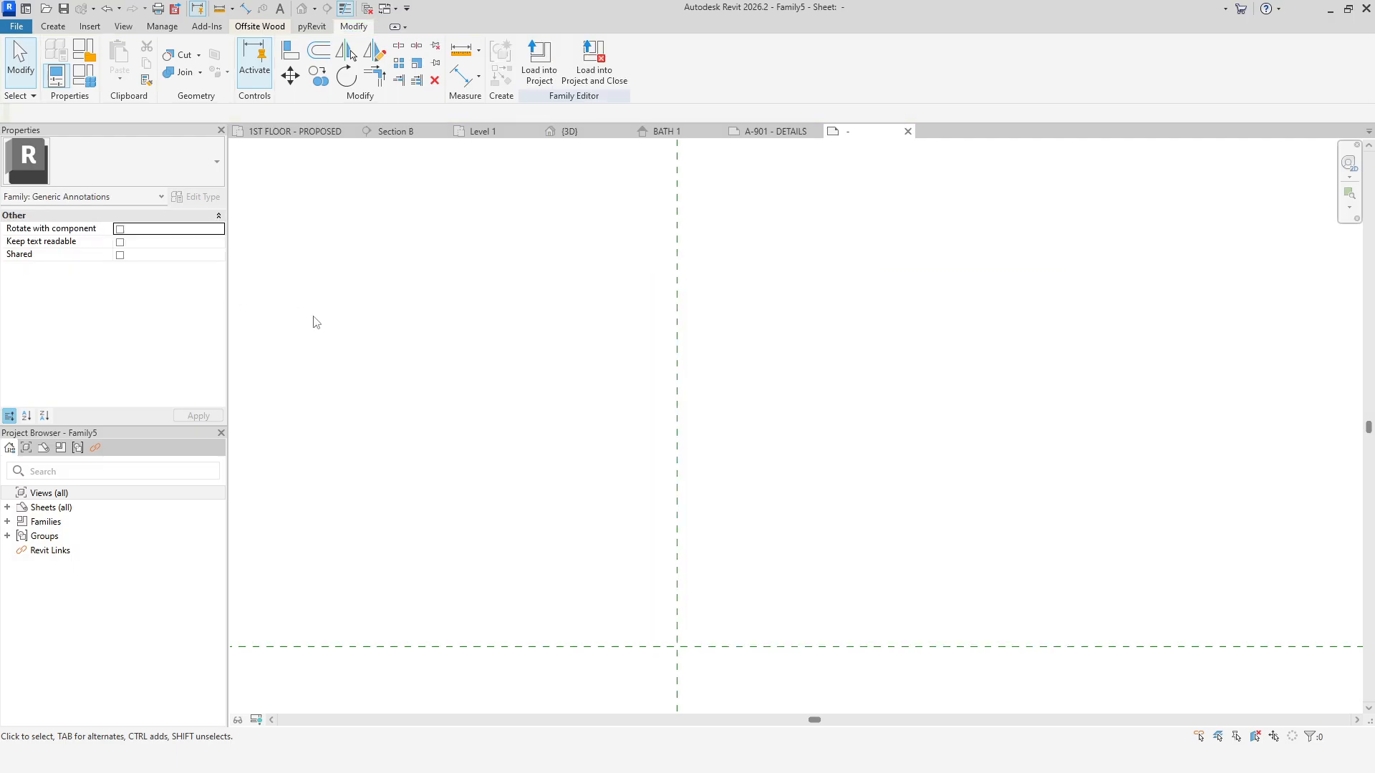
pyautogui.click(16, 26)
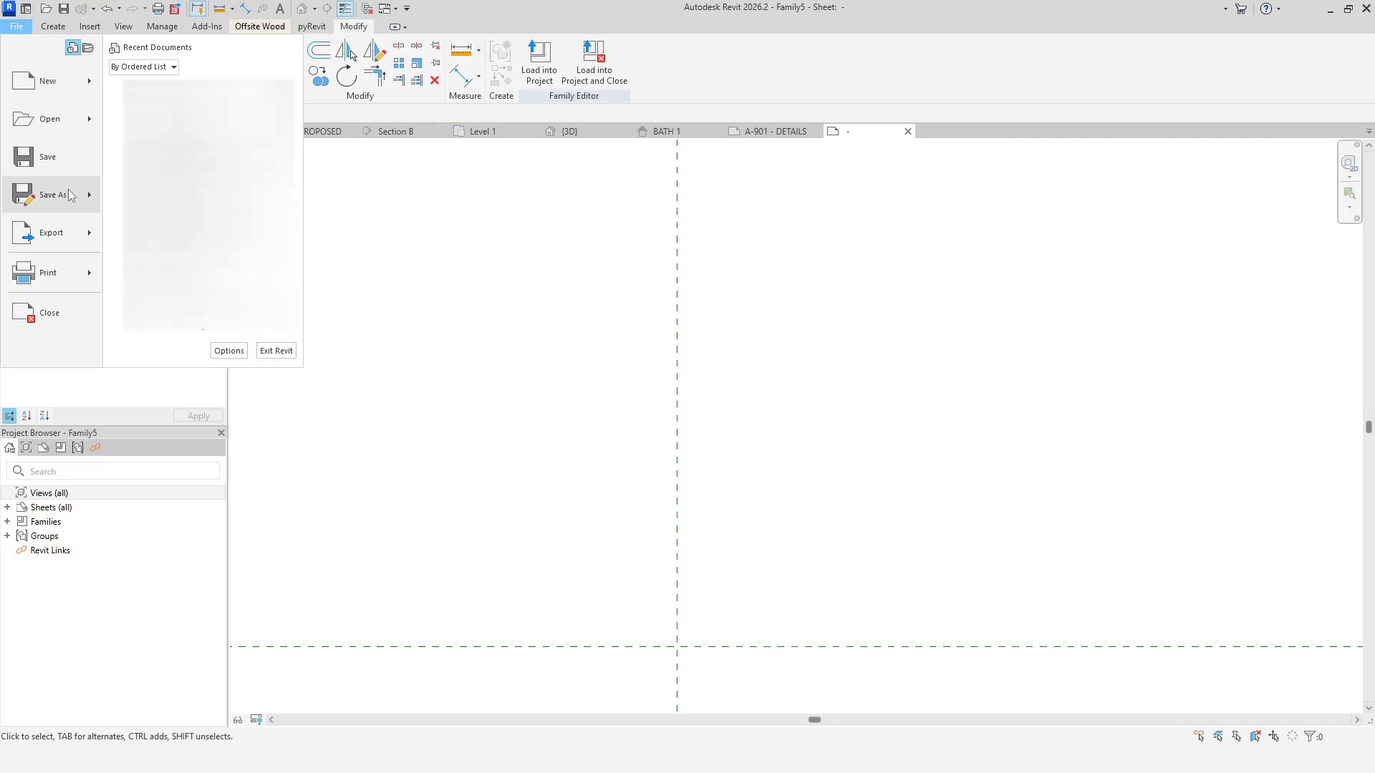
pyautogui.moveTo(70, 195)
pyautogui.click(147, 186)
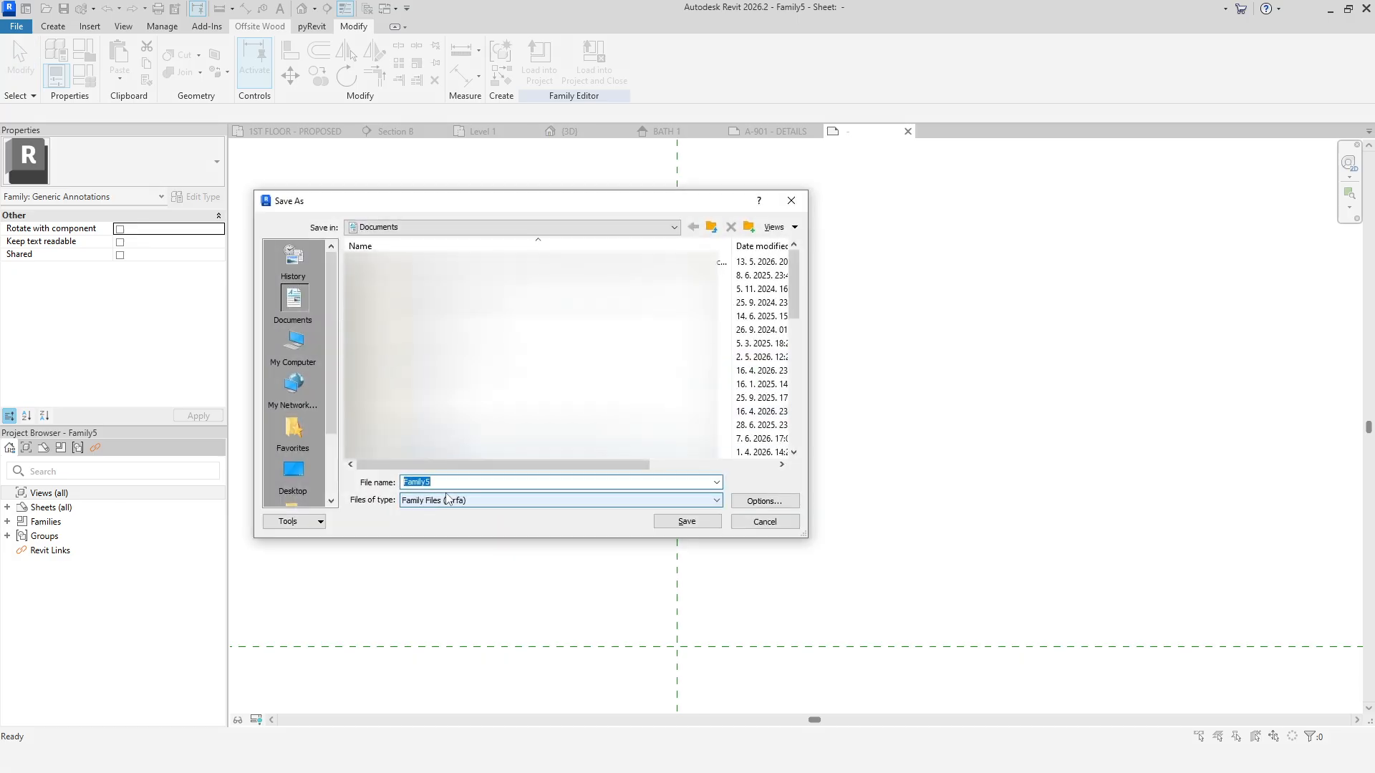
pyautogui.write('Masking region family')
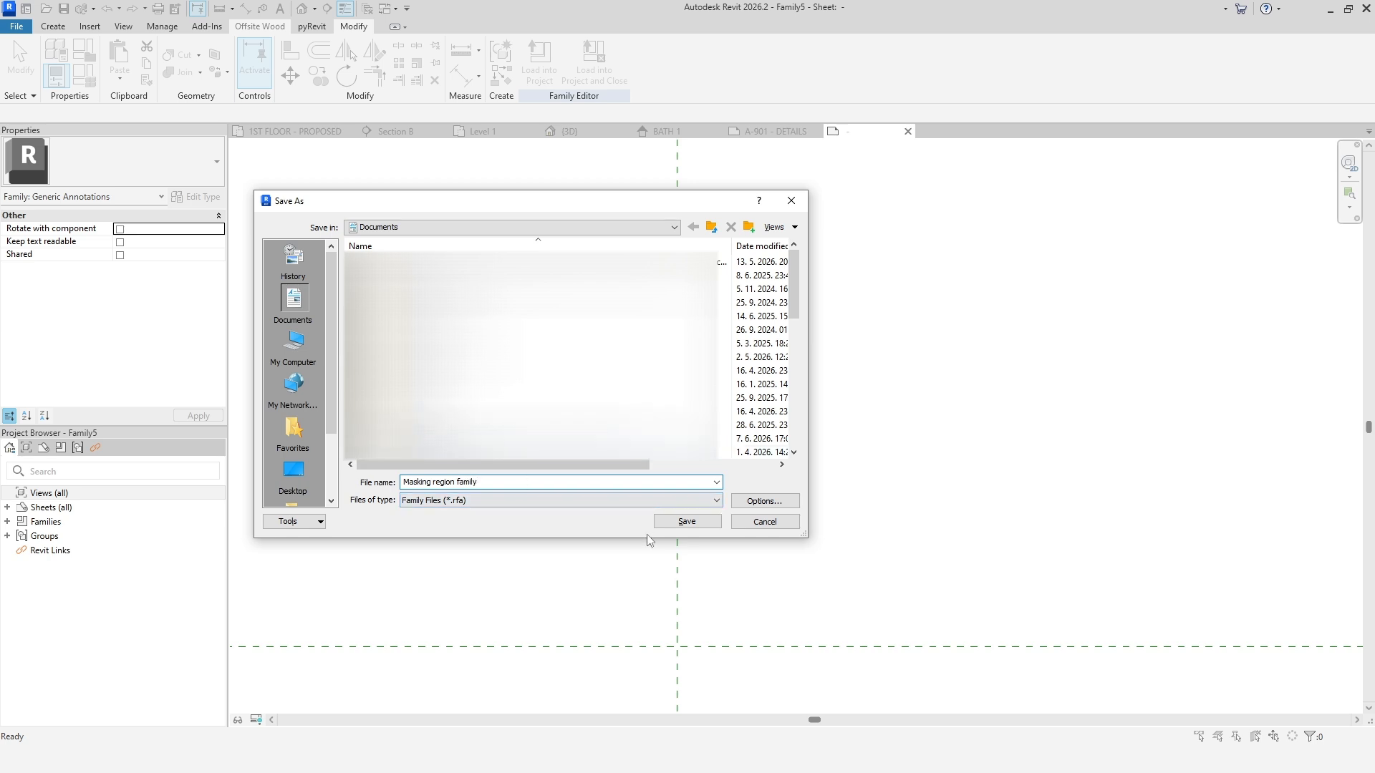
pyautogui.click(673, 525)
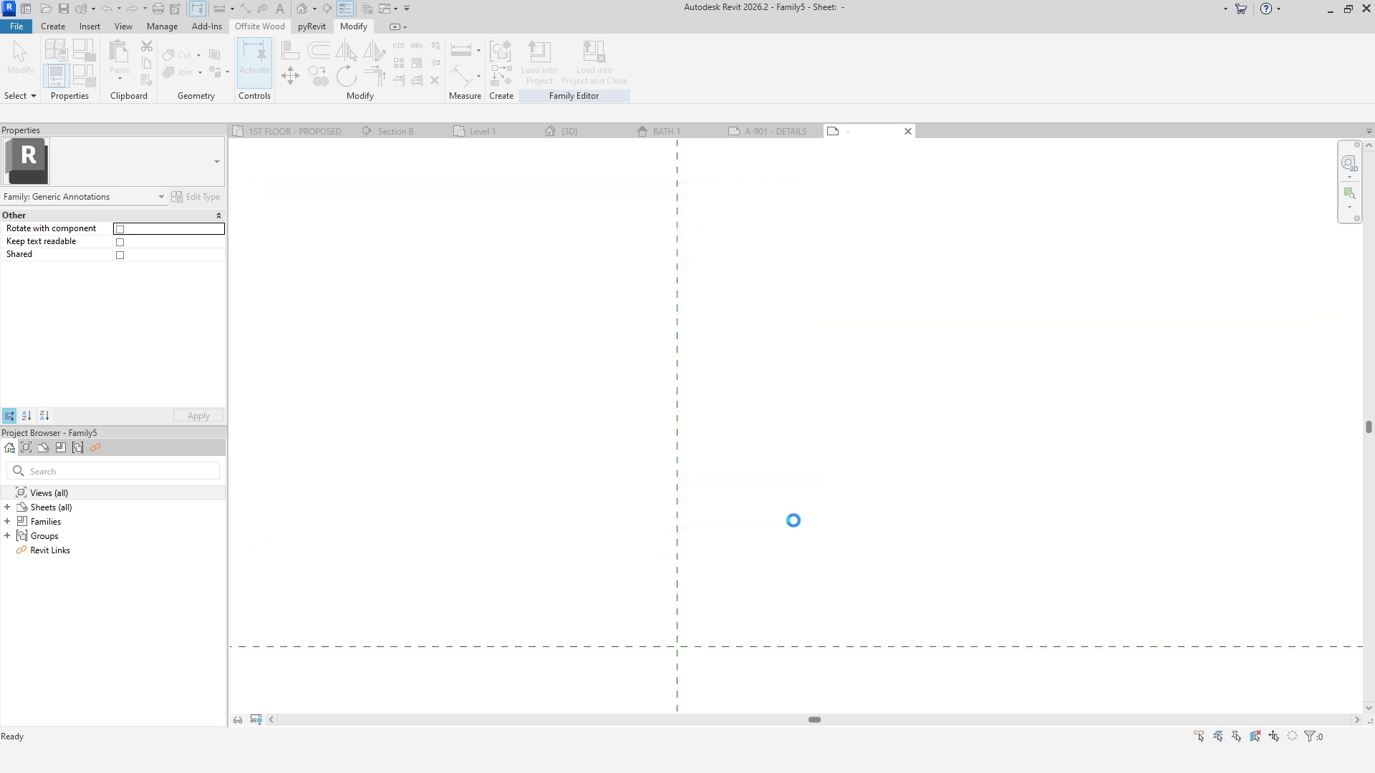
# Load the family into the Filled vs Masking region.rvt project.
pyautogui.click(539, 57)
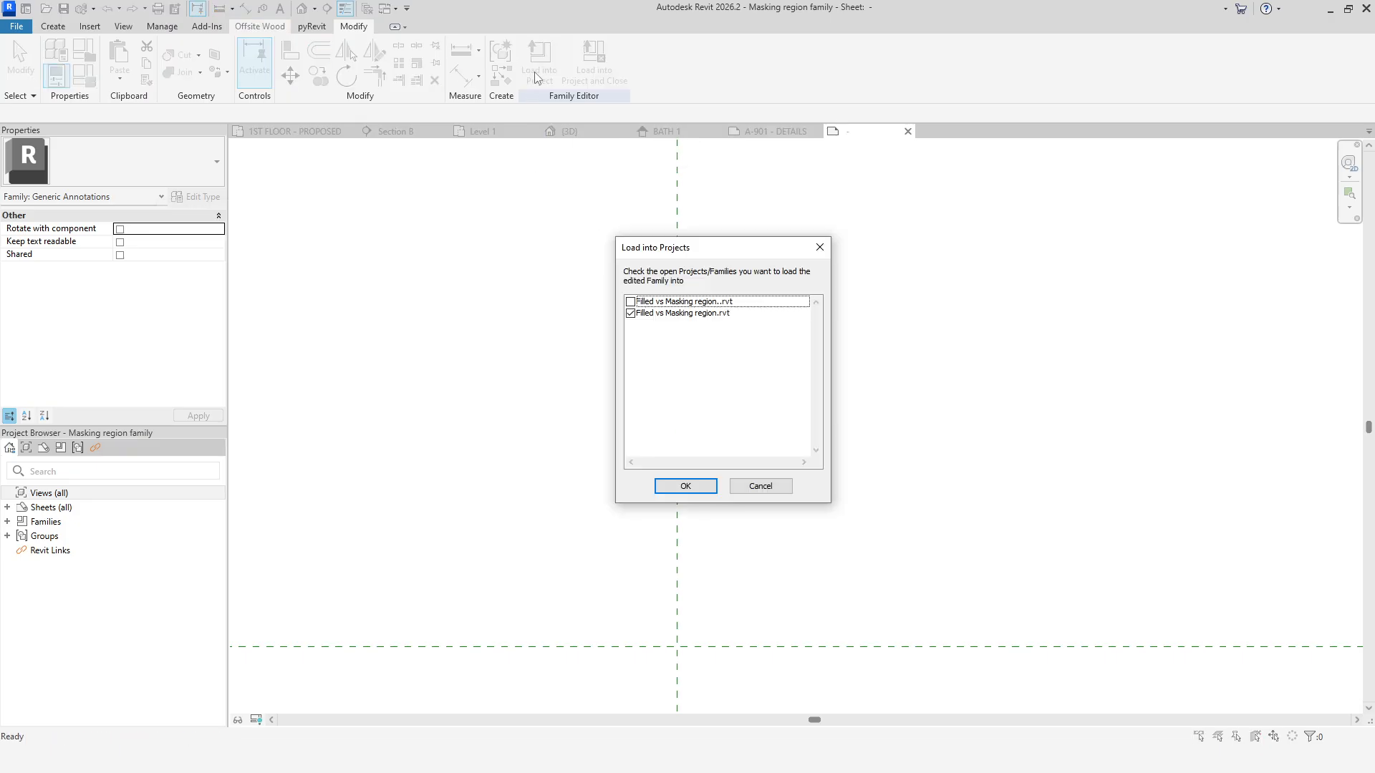
pyautogui.click(697, 488)
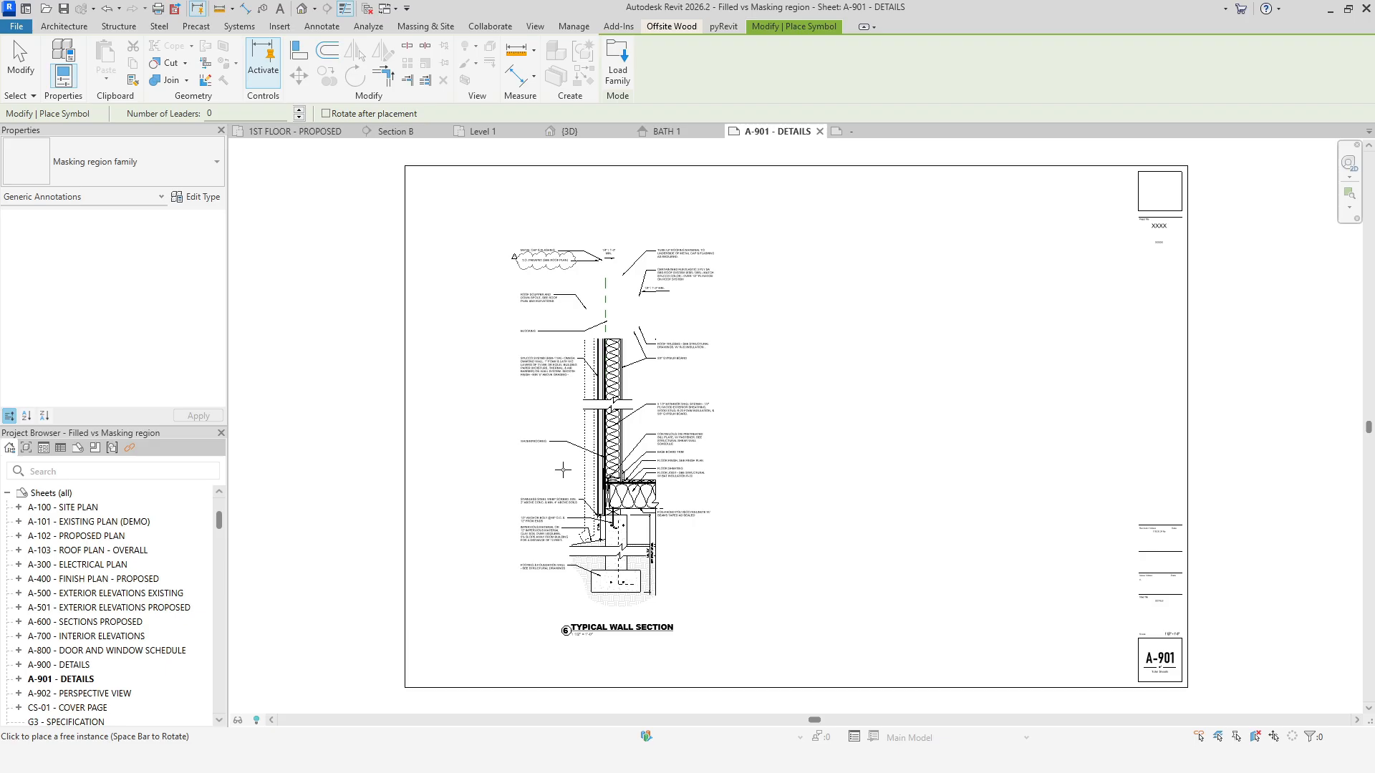
pyautogui.press('Escape')
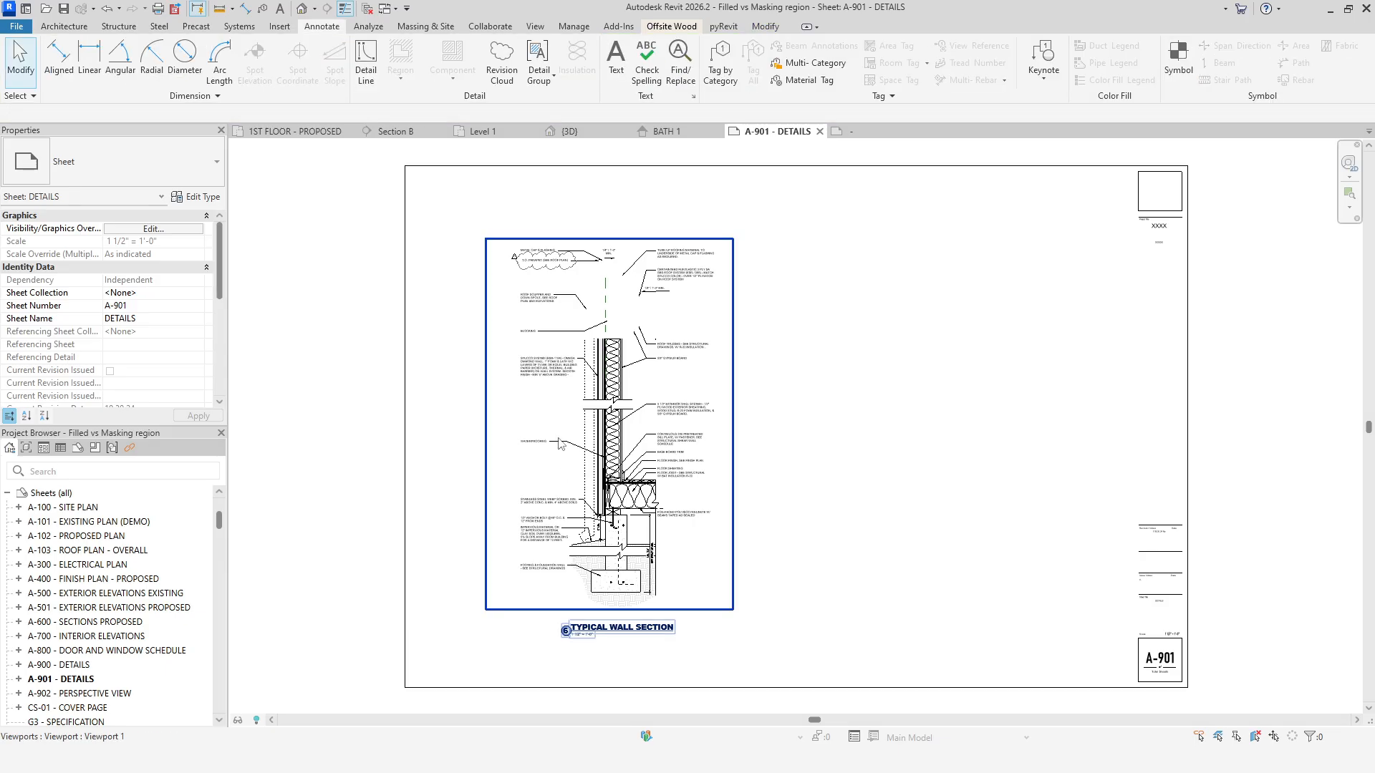
# Activate the wall section viewport on sheet A-901 and place a Masking region family symbol over the detail.
pyautogui.doubleClick(560, 440)
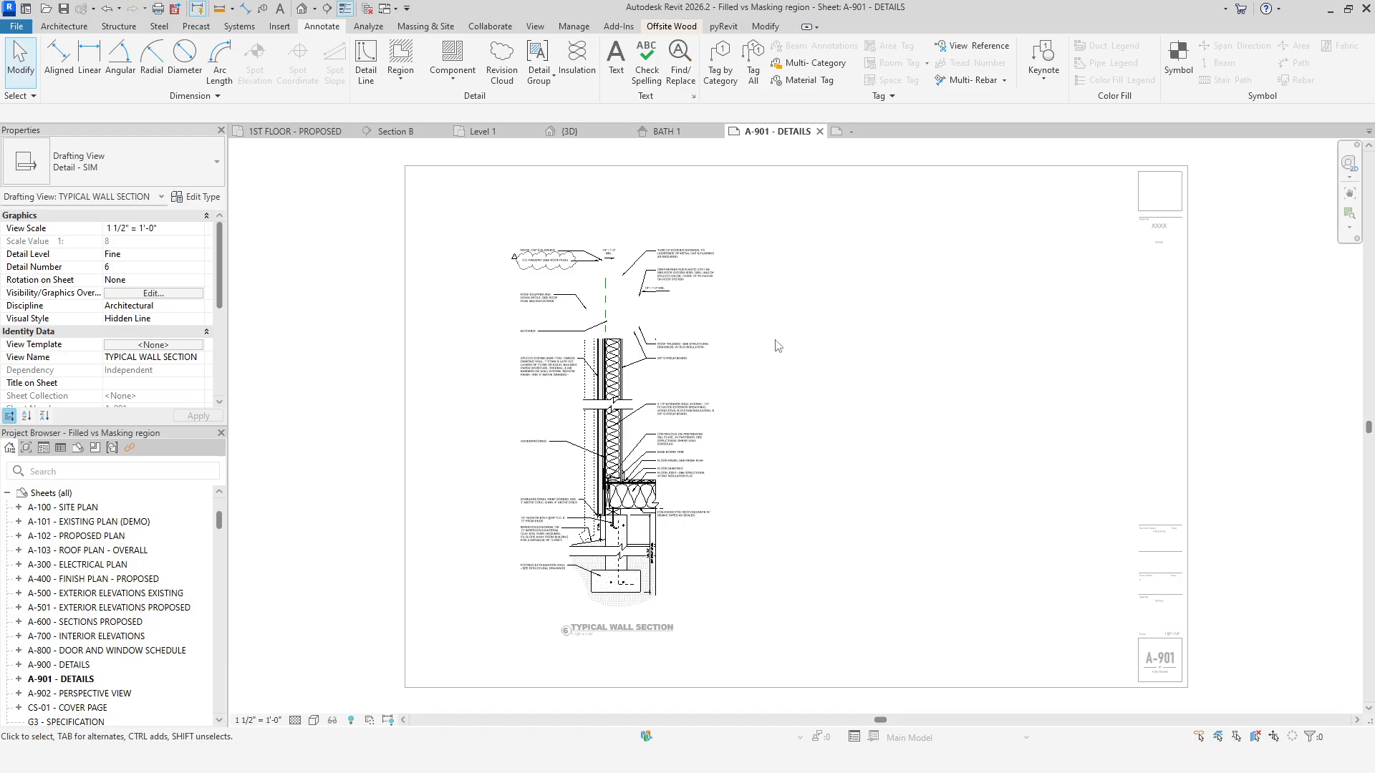
pyautogui.click(1179, 60)
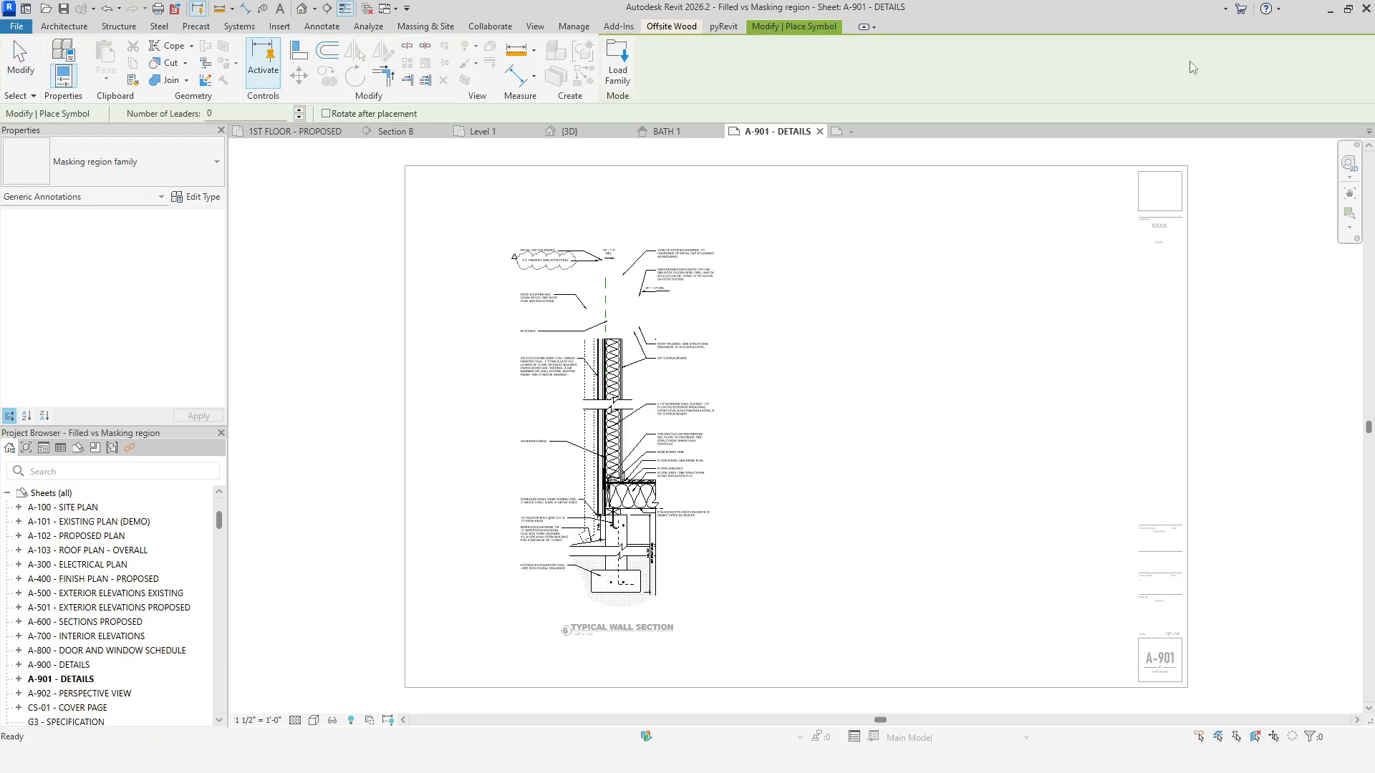
pyautogui.click(133, 164)
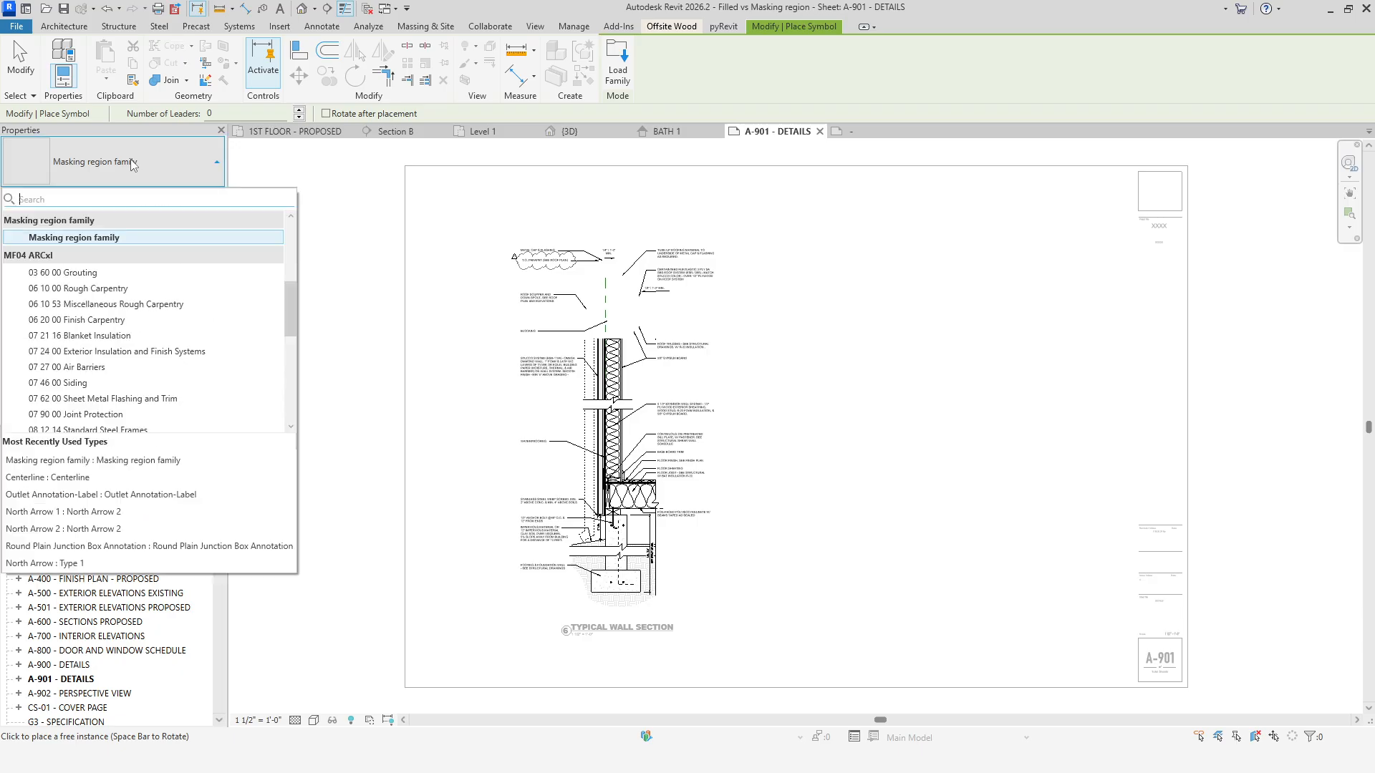
pyautogui.click(118, 242)
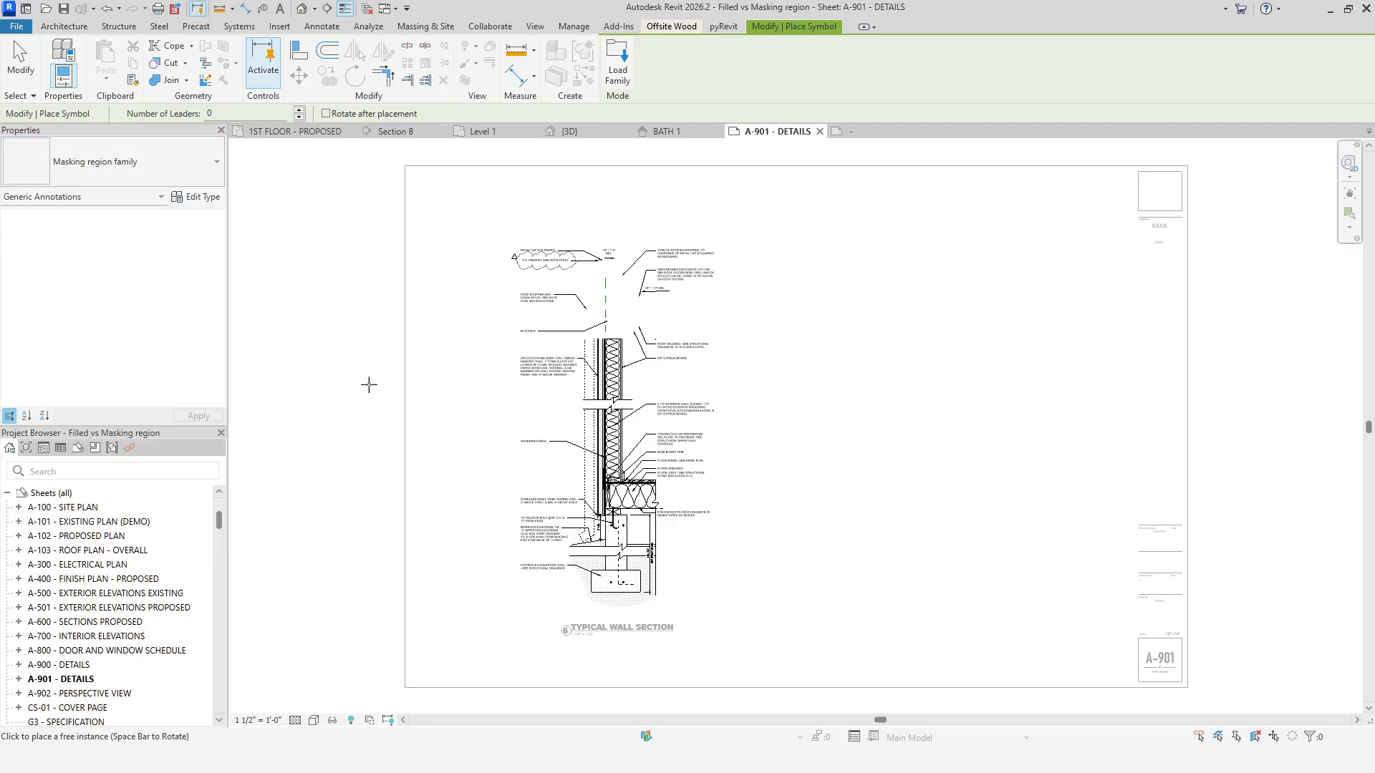
pyautogui.click(515, 470)
pyautogui.press('Escape')
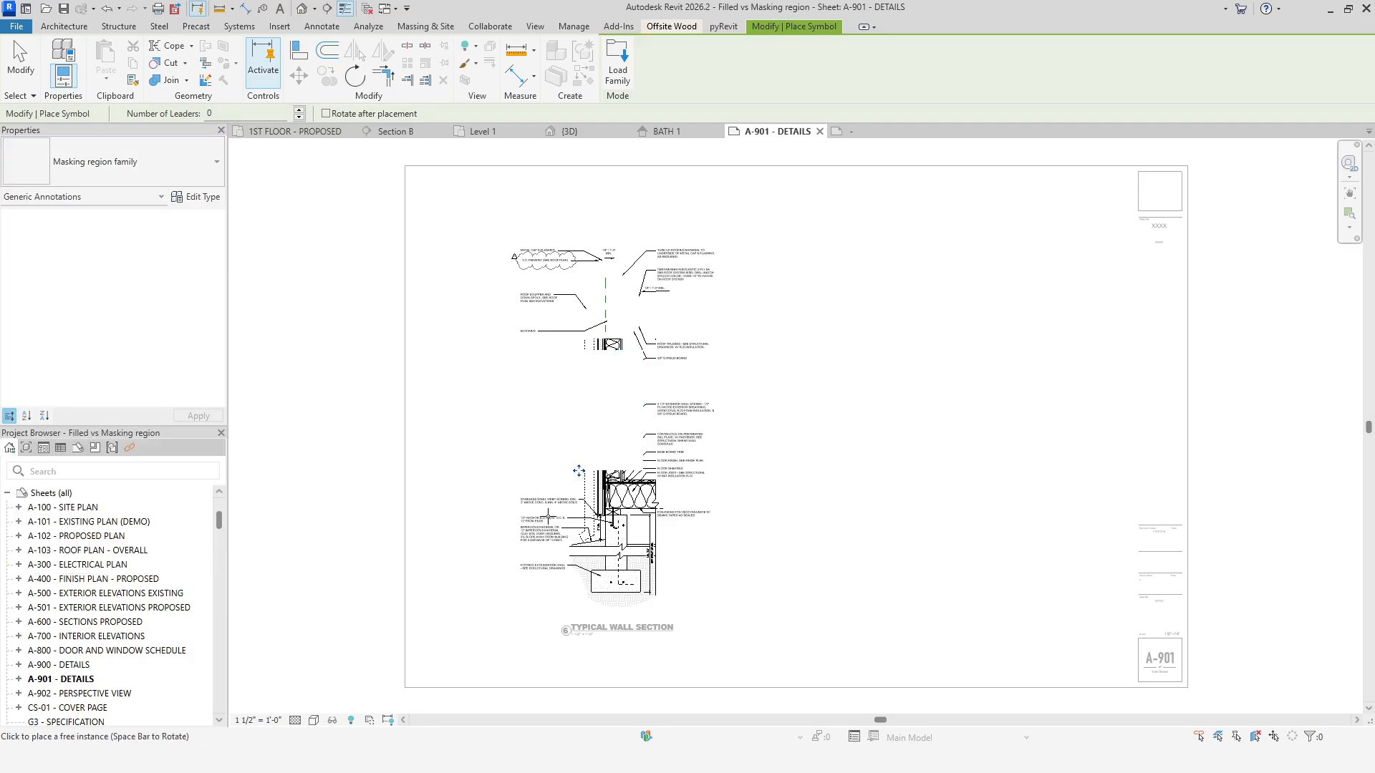
pyautogui.press('Escape')
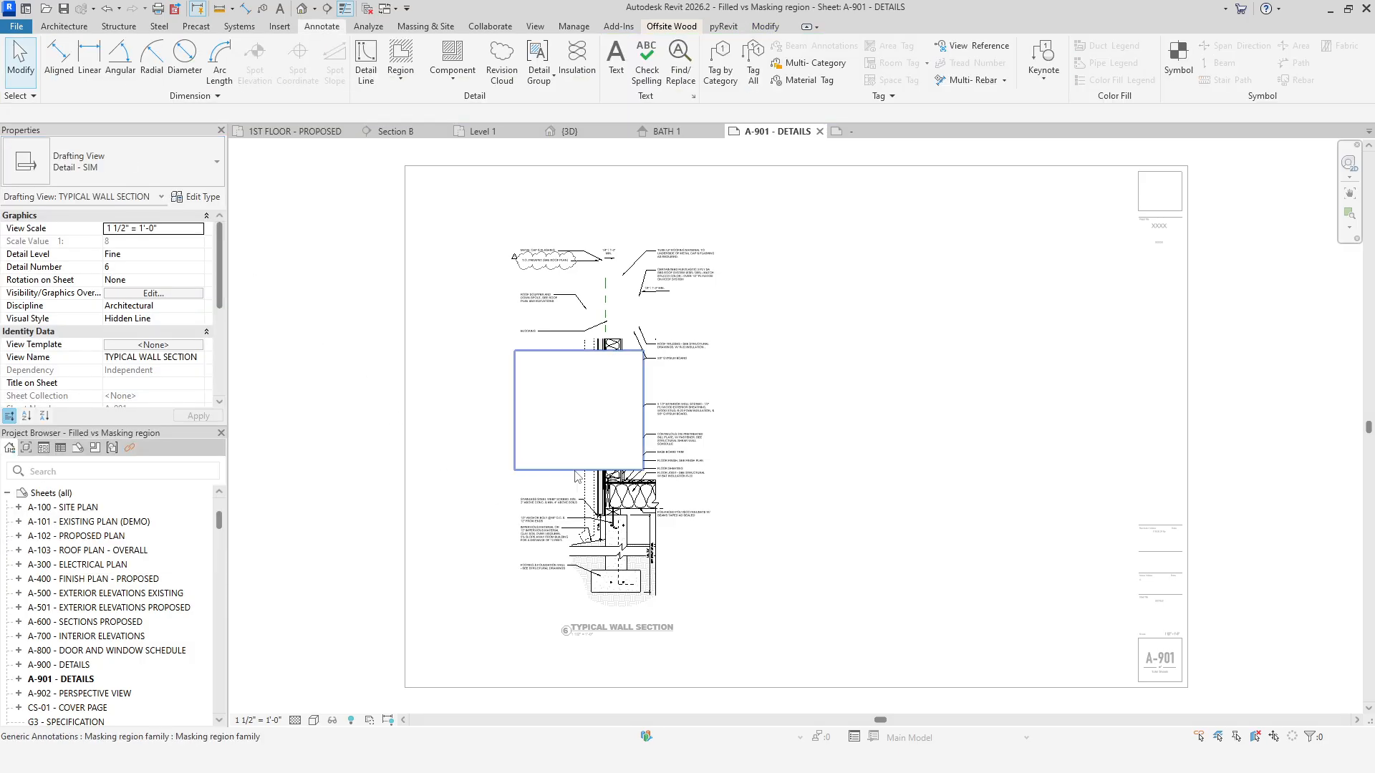
# Move the masking symbol down over the bottom of the detail and deactivate the viewport.
pyautogui.click(579, 473)
pyautogui.moveTo(578, 472)
pyautogui.mouseDown()
pyautogui.moveTo(603, 423)
pyautogui.moveTo(643, 427)
pyautogui.mouseUp()
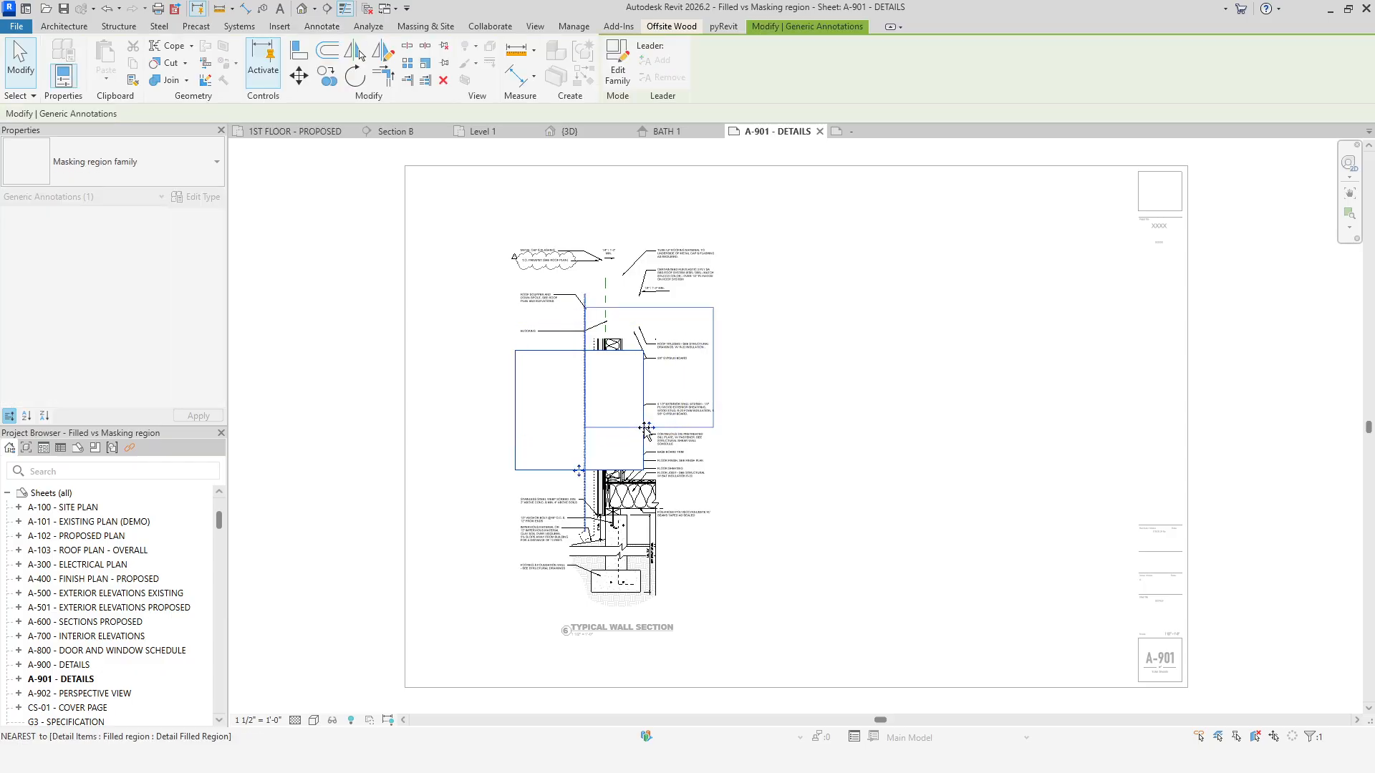
pyautogui.press('Escape')
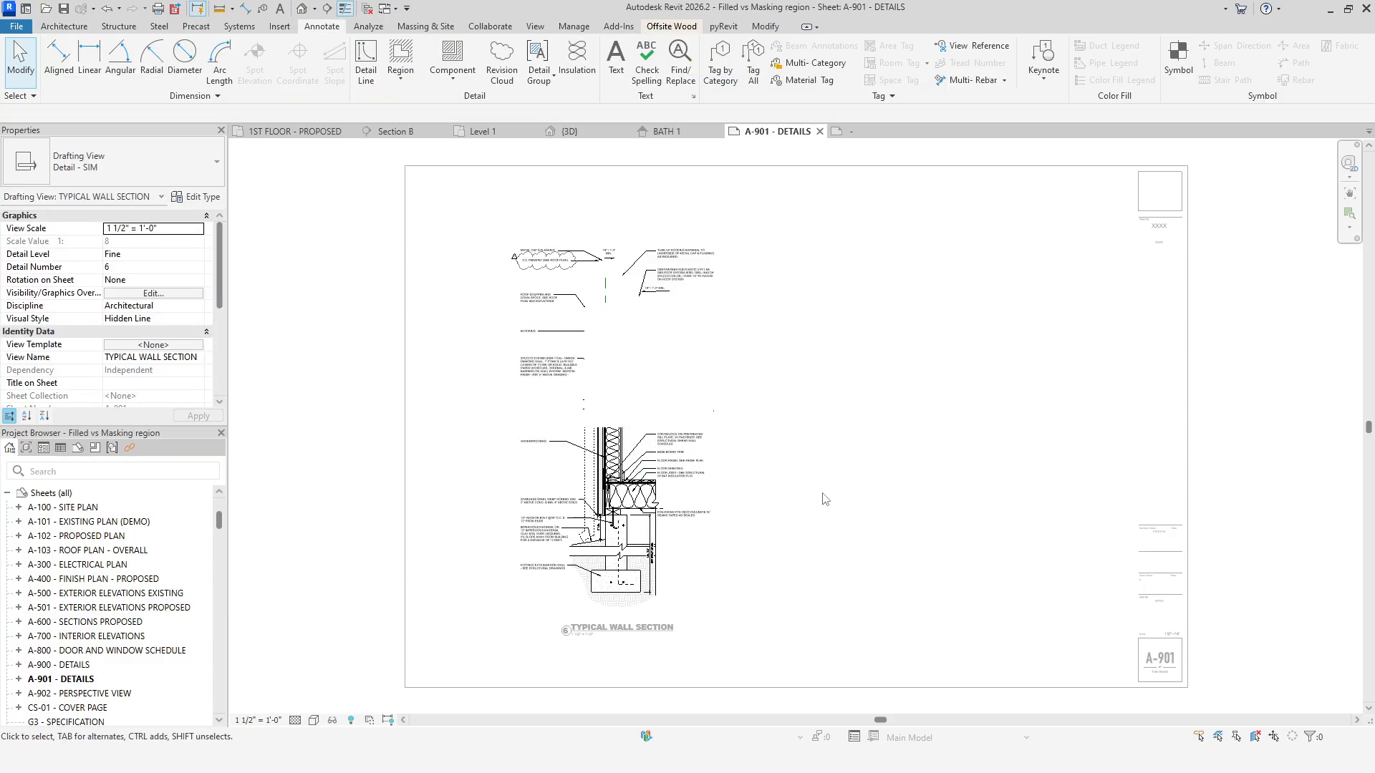
pyautogui.click(727, 360)
pyautogui.moveTo(727, 361)
pyautogui.mouseDown()
pyautogui.moveTo(737, 277)
pyautogui.moveTo(733, 604)
pyautogui.mouseUp()
pyautogui.click(844, 421)
pyautogui.click(846, 583)
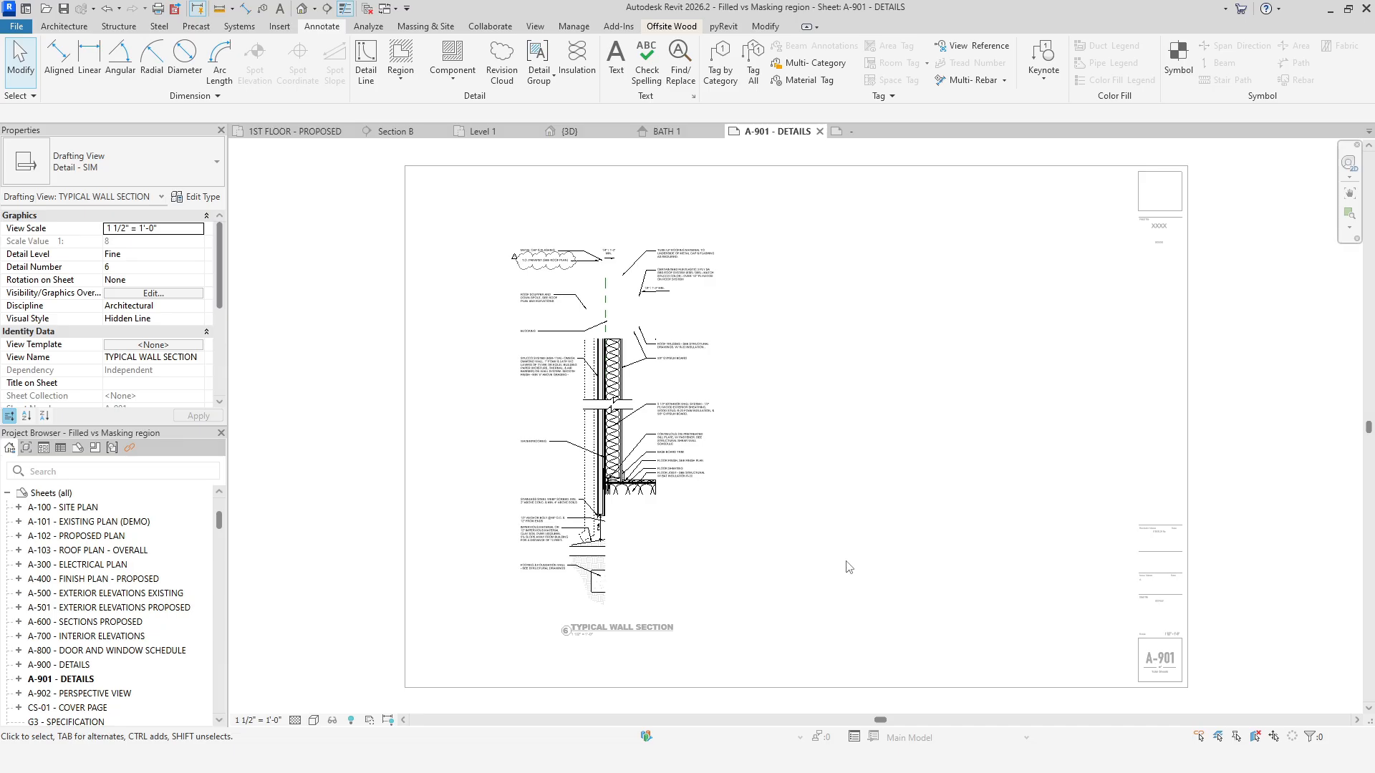
pyautogui.doubleClick(774, 436)
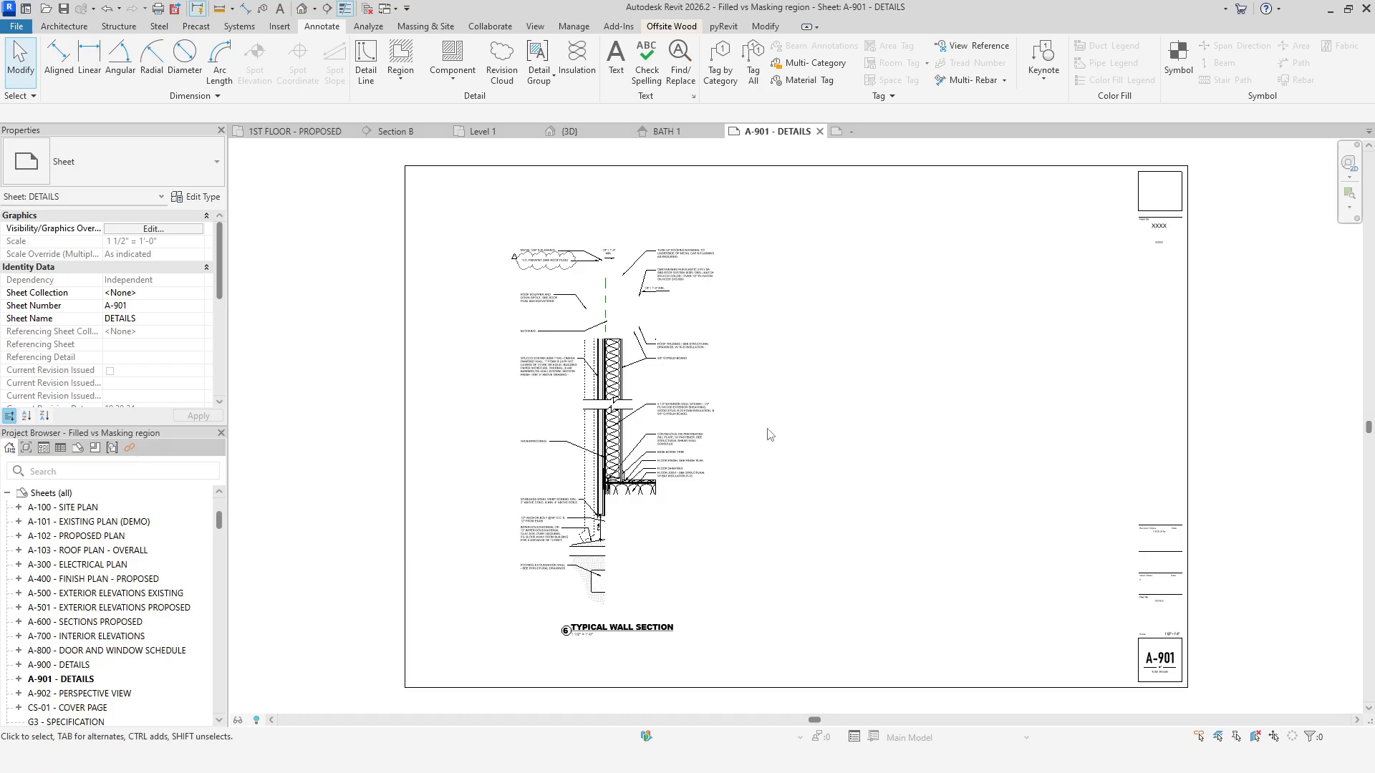
# Place a Masking region family symbol directly on the sheet over the top-left of the detail.
pyautogui.click(1177, 66)
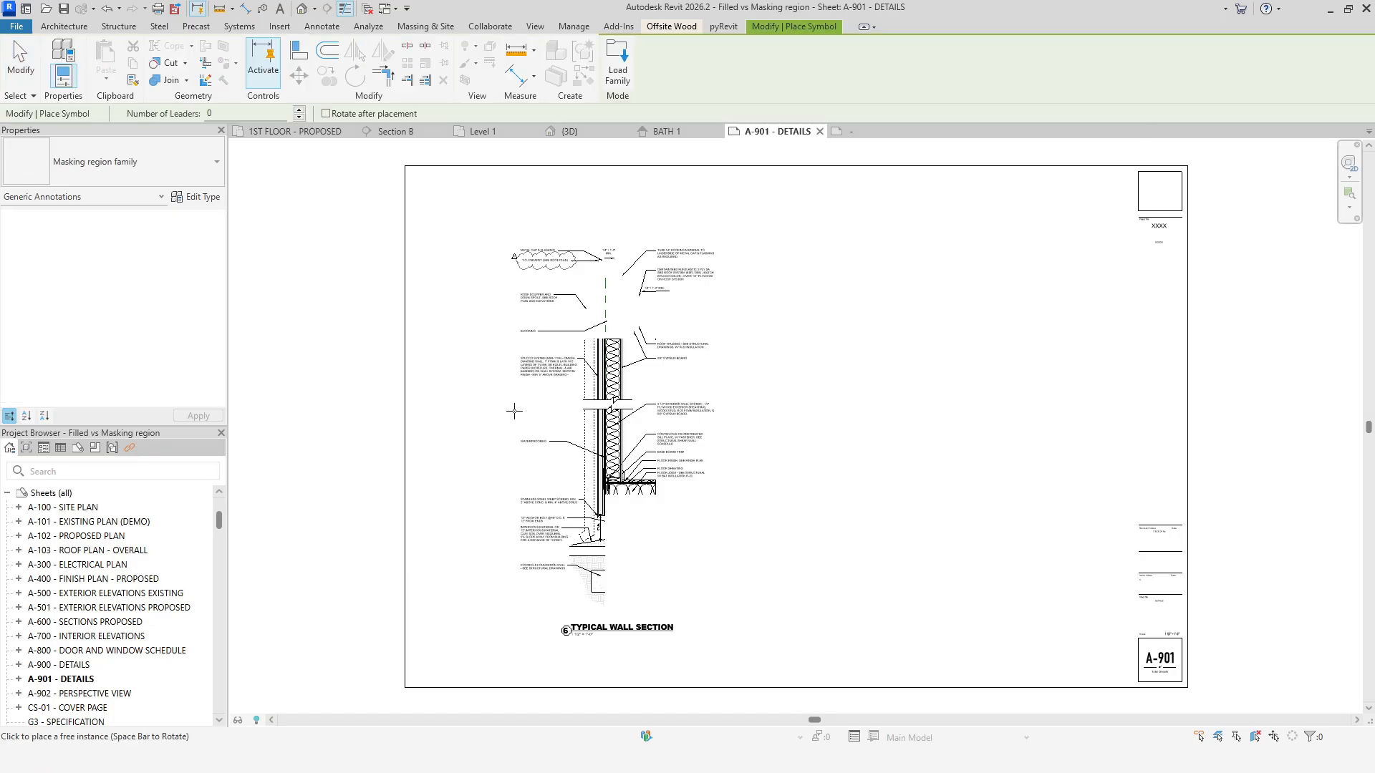
pyautogui.press('Escape')
pyautogui.moveTo(574, 409)
pyautogui.mouseDown()
pyautogui.moveTo(607, 489)
pyautogui.moveTo(544, 334)
pyautogui.mouseUp()
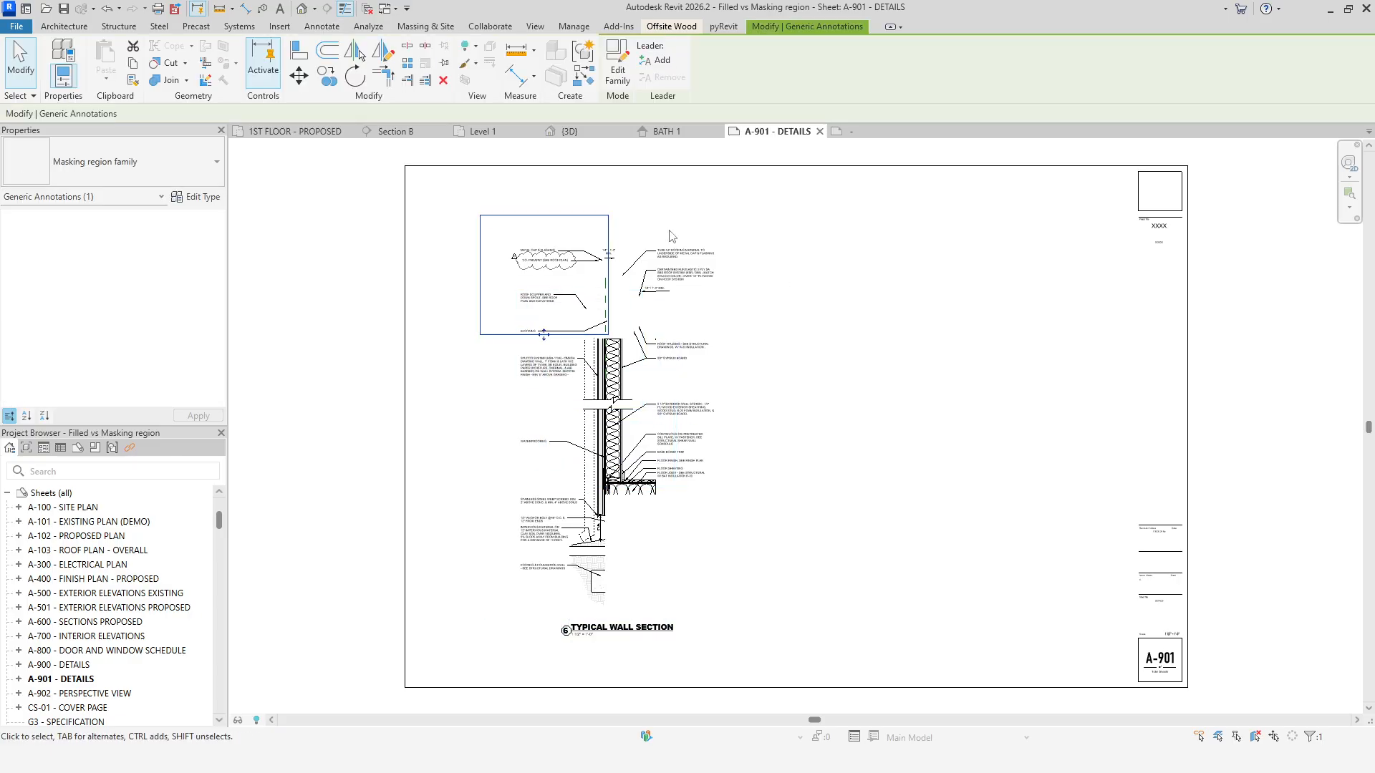
pyautogui.click(660, 205)
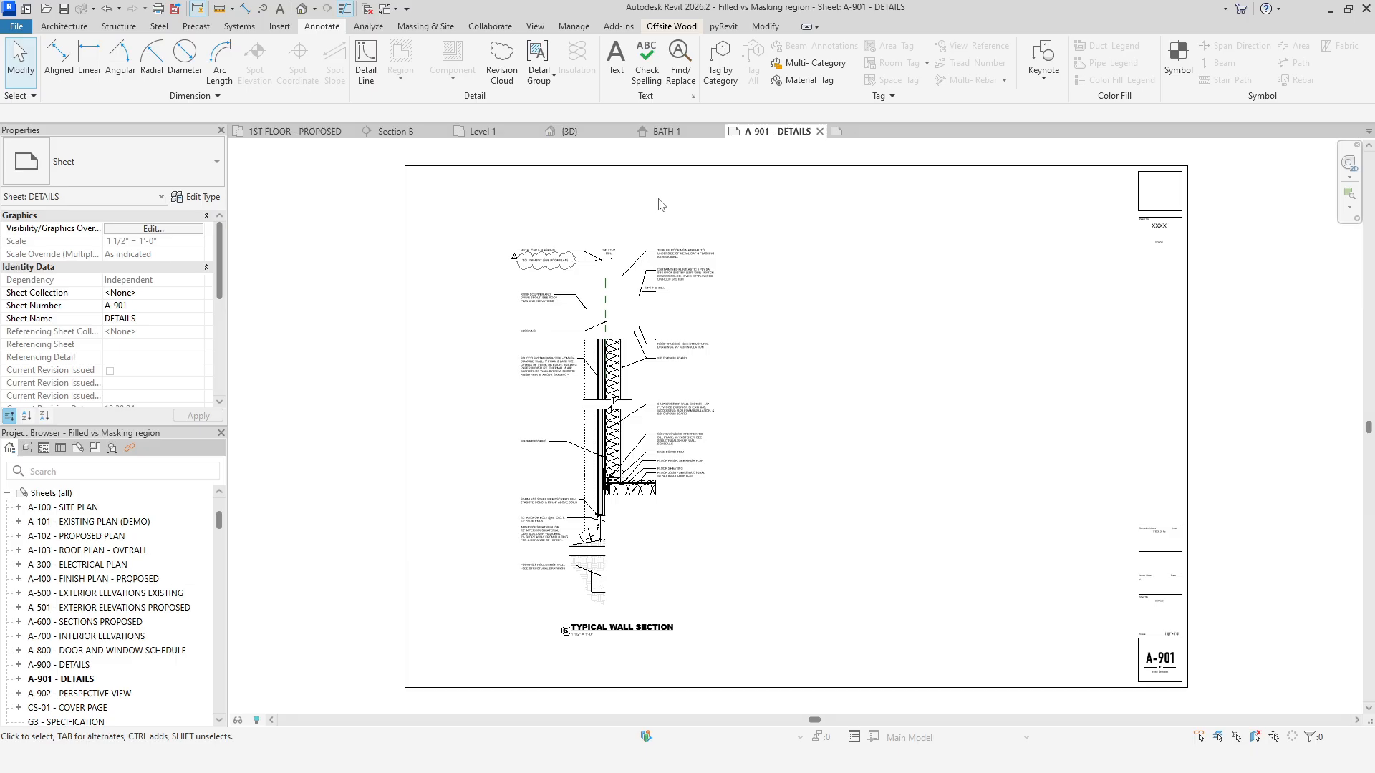
# Create a new drafting view named Masking region.
pyautogui.click(537, 27)
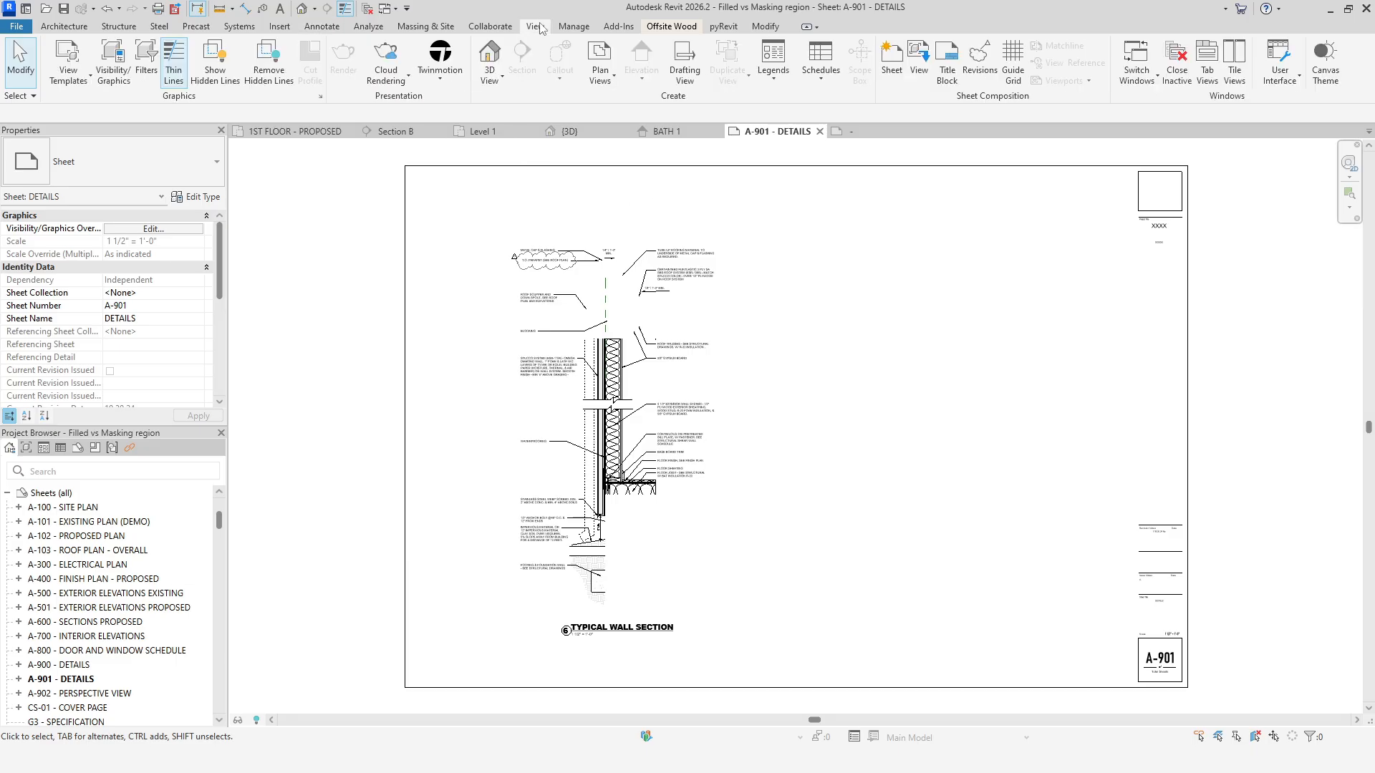
pyautogui.click(683, 75)
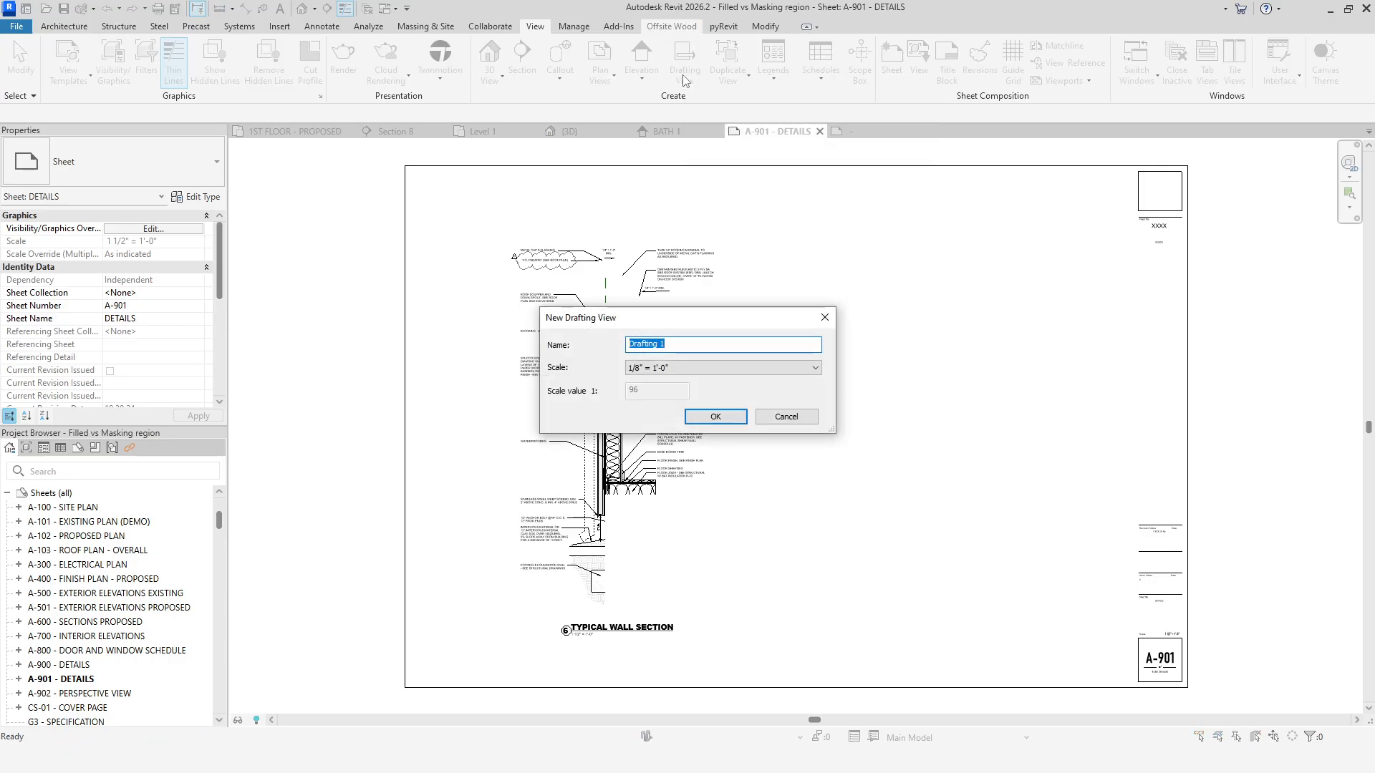
pyautogui.write('Masking region')
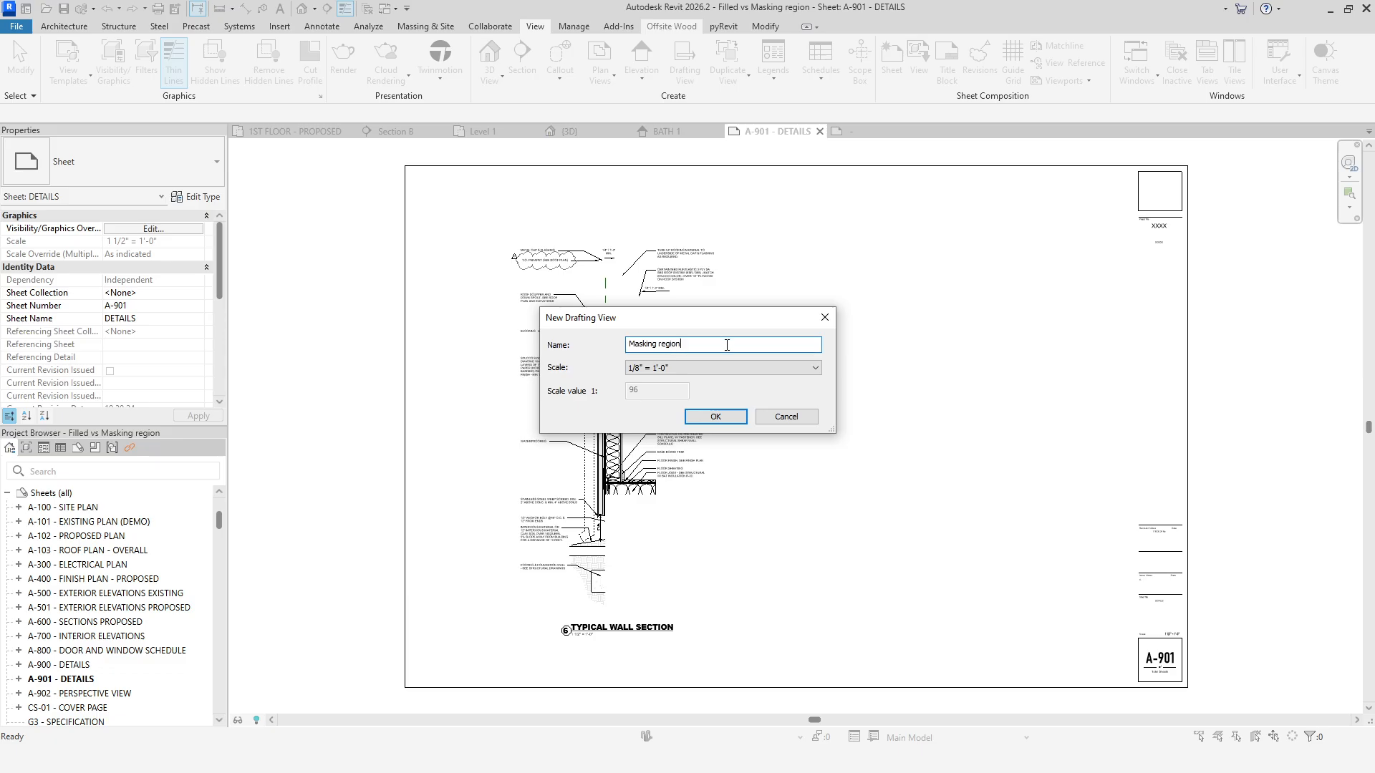
pyautogui.click(734, 418)
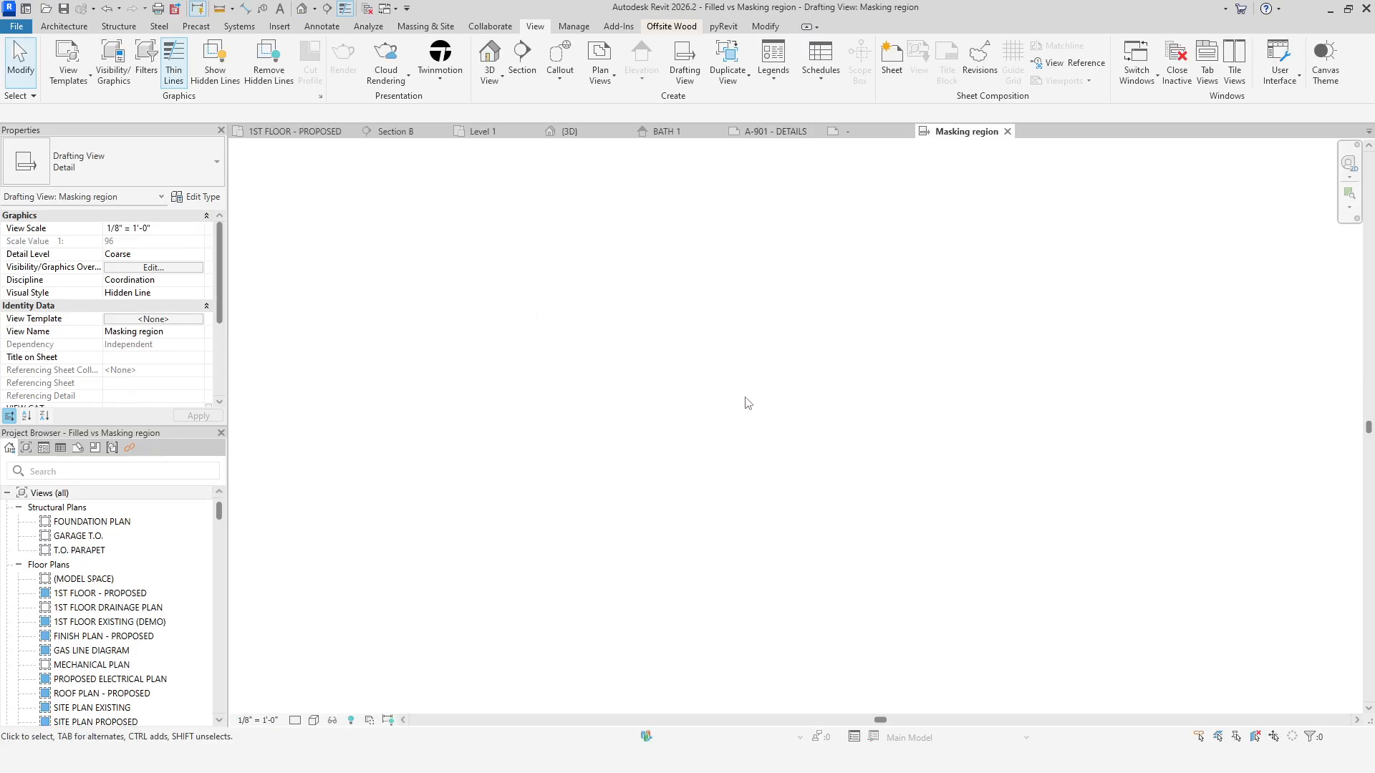
# Place a Masking region family symbol in the Masking region drafting view.
pyautogui.click(322, 27)
pyautogui.click(1180, 61)
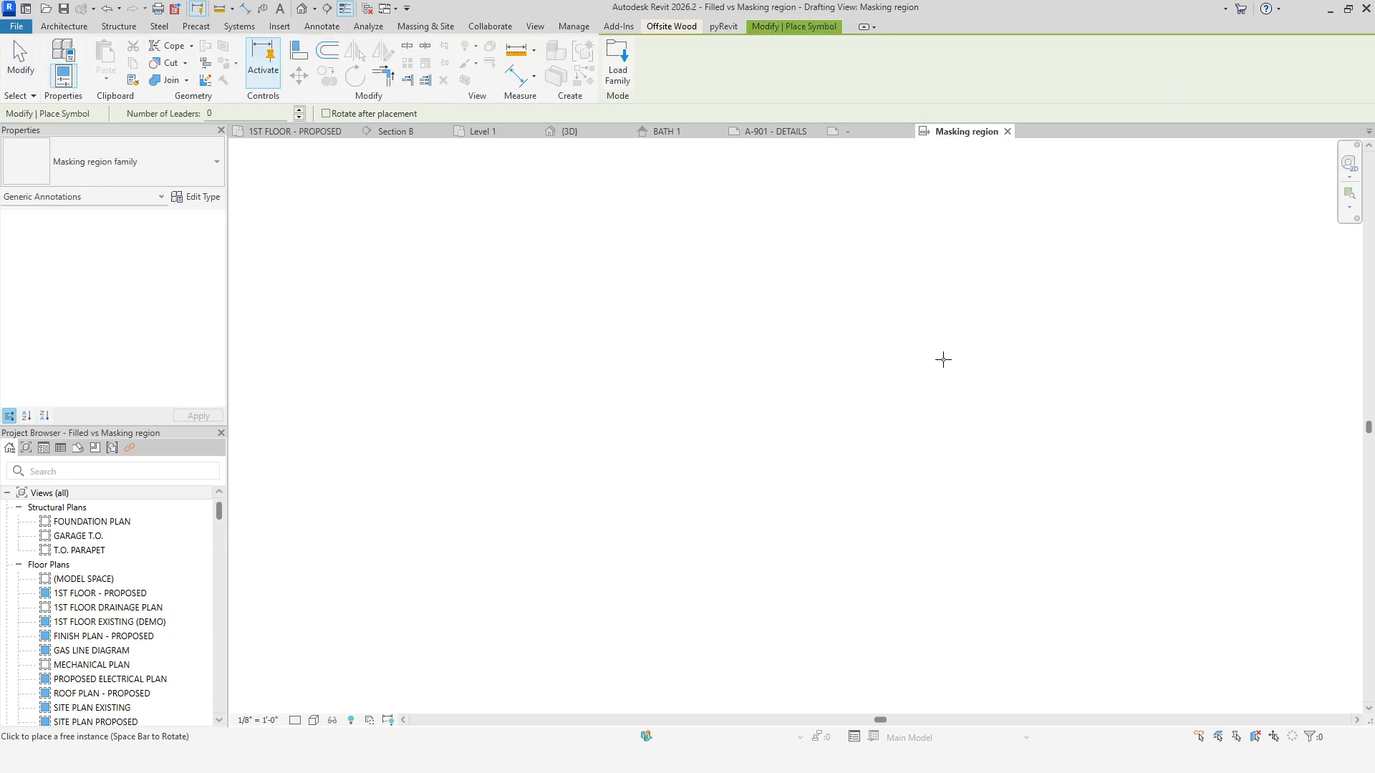
pyautogui.click(618, 365)
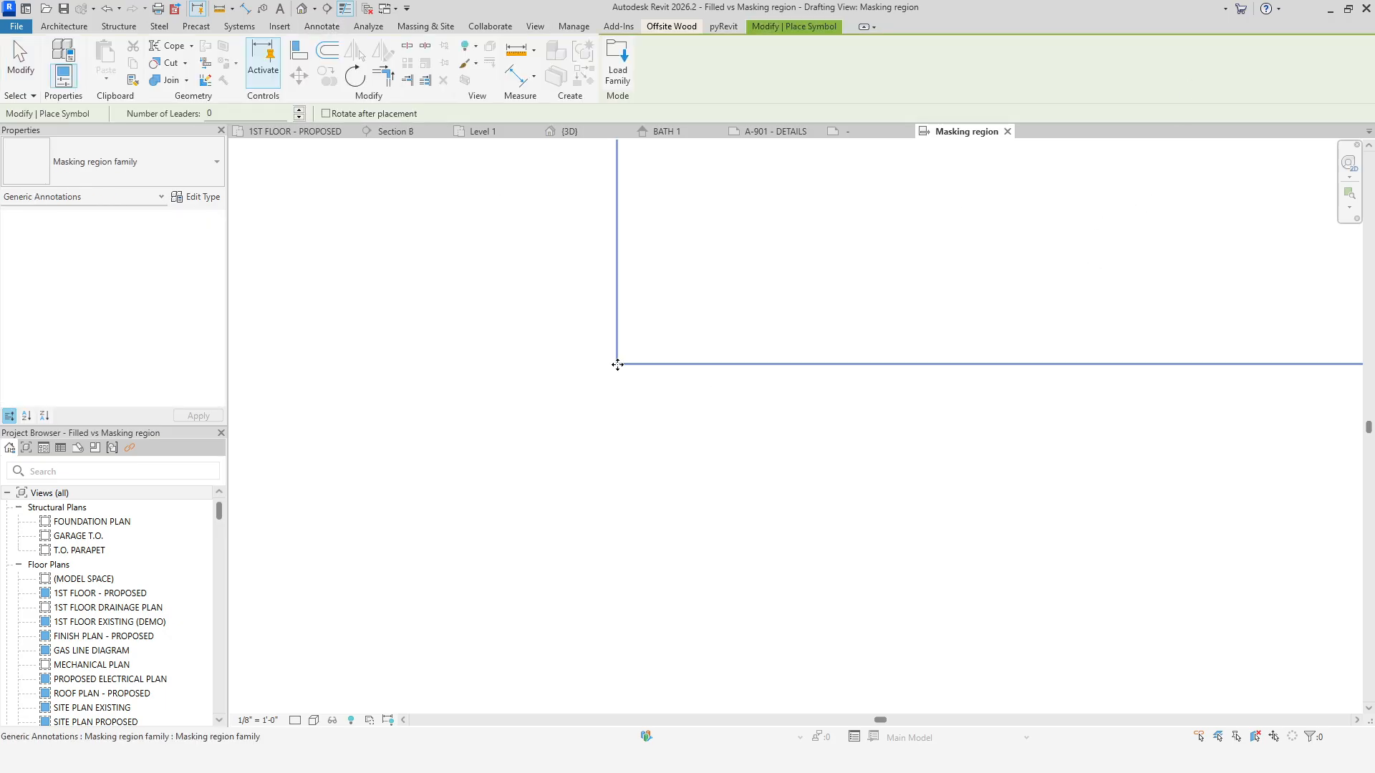
pyautogui.press('Escape')
pyautogui.click(633, 365)
pyautogui.scroll(-4, 737, 405)
pyautogui.scroll(-4, 853, 388)
pyautogui.moveTo(891, 385); pyautogui.dragTo(783, 515, button='middle')
pyautogui.moveTo(800, 495); pyautogui.dragTo(691, 554)
pyautogui.middleClick(743, 591)
pyautogui.middleClick(743, 590)
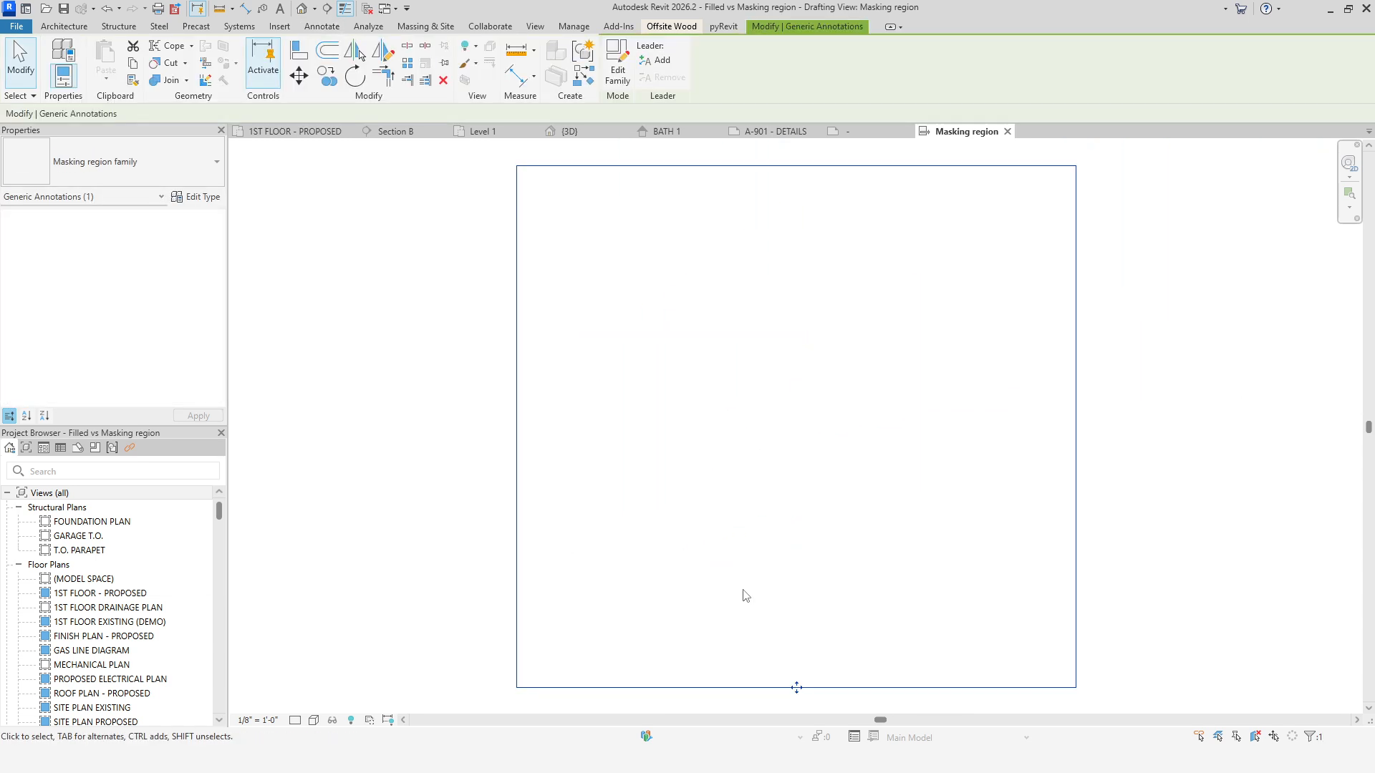
pyautogui.click(372, 597)
pyautogui.click(518, 605)
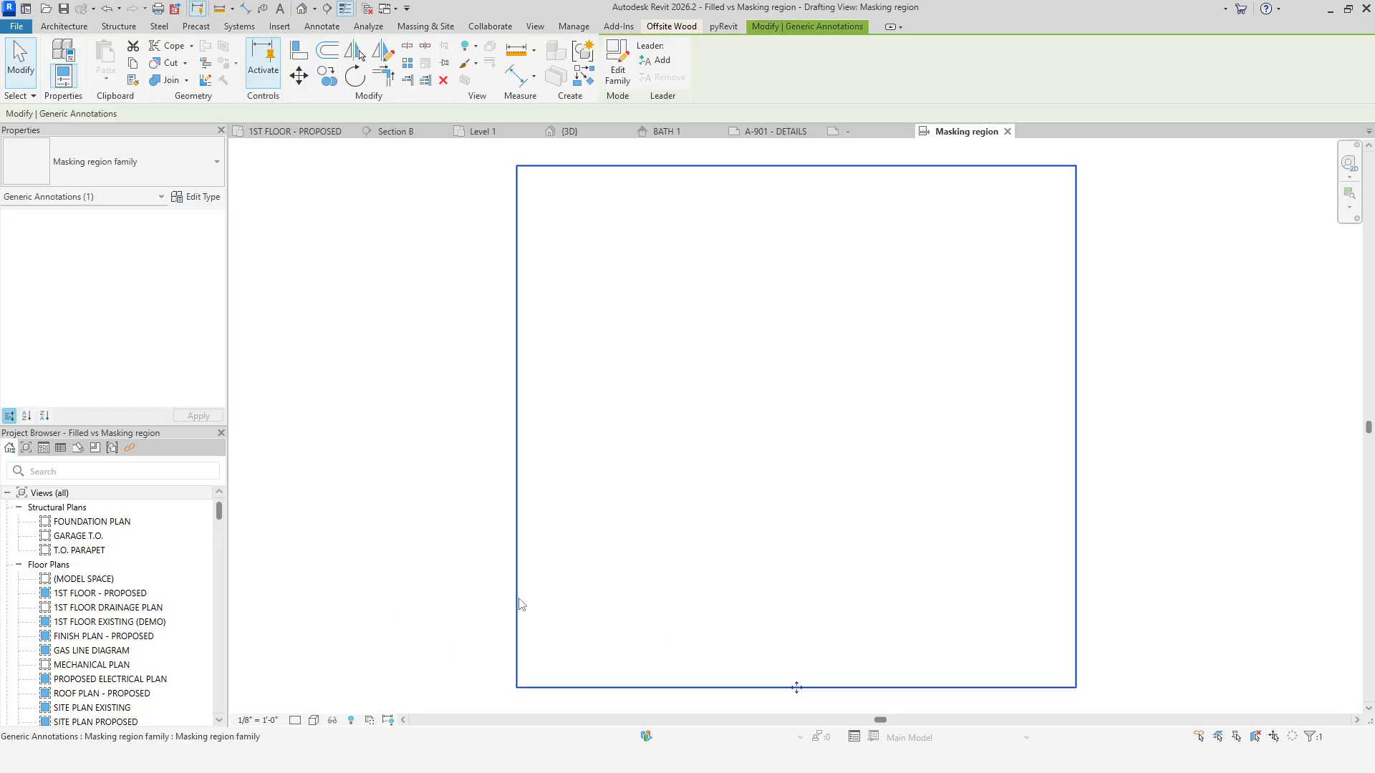
pyautogui.click(477, 603)
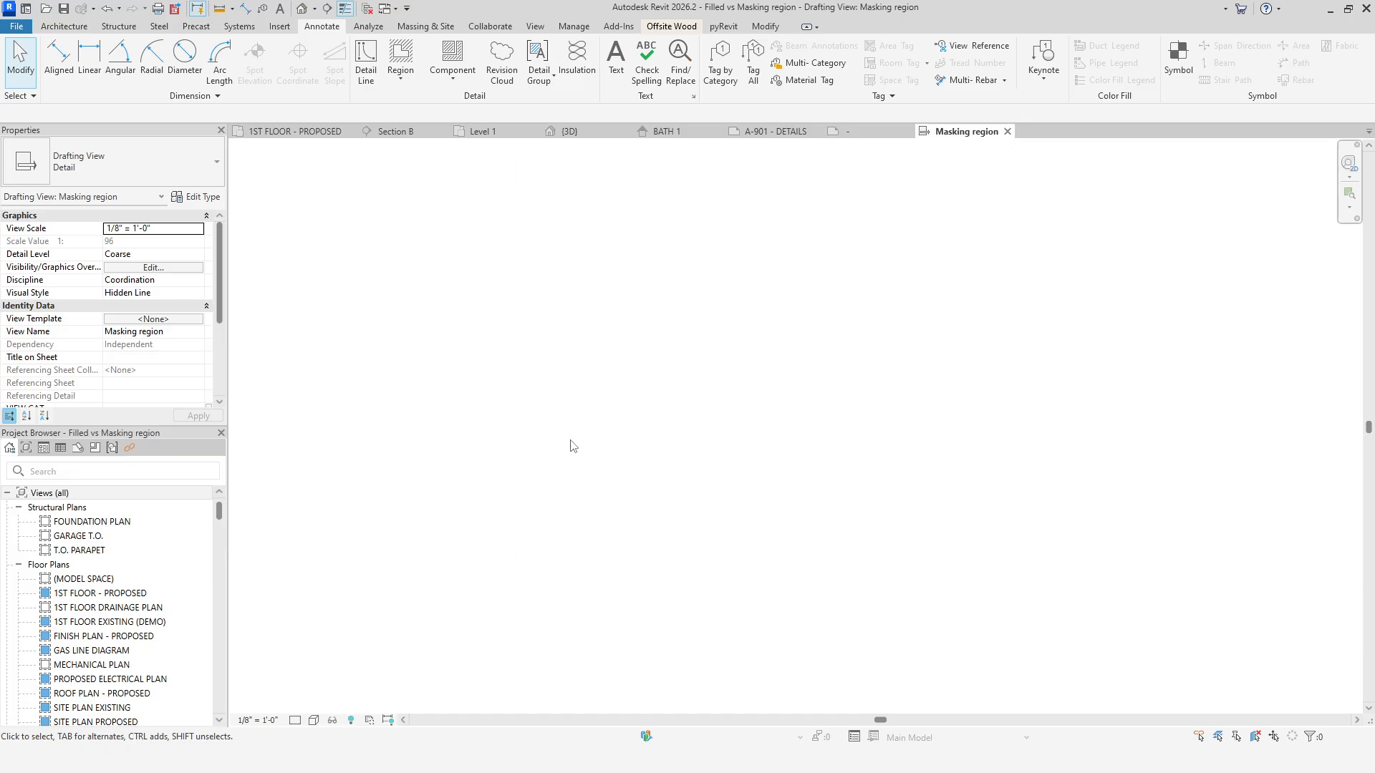
# Place the Masking region drafting view on sheet A-901 over the upper part of the wall section detail.
pyautogui.click(770, 132)
pyautogui.click(137, 472)
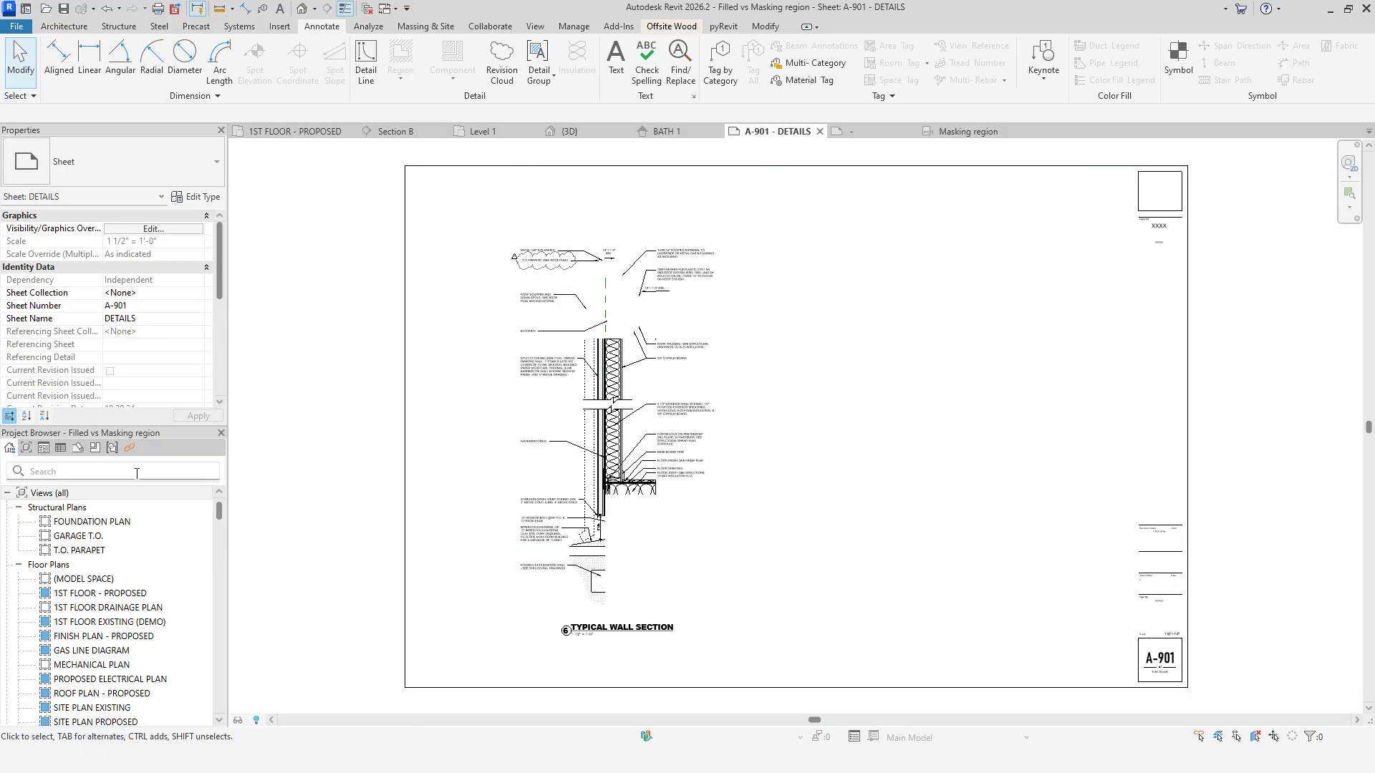
pyautogui.write('masking')
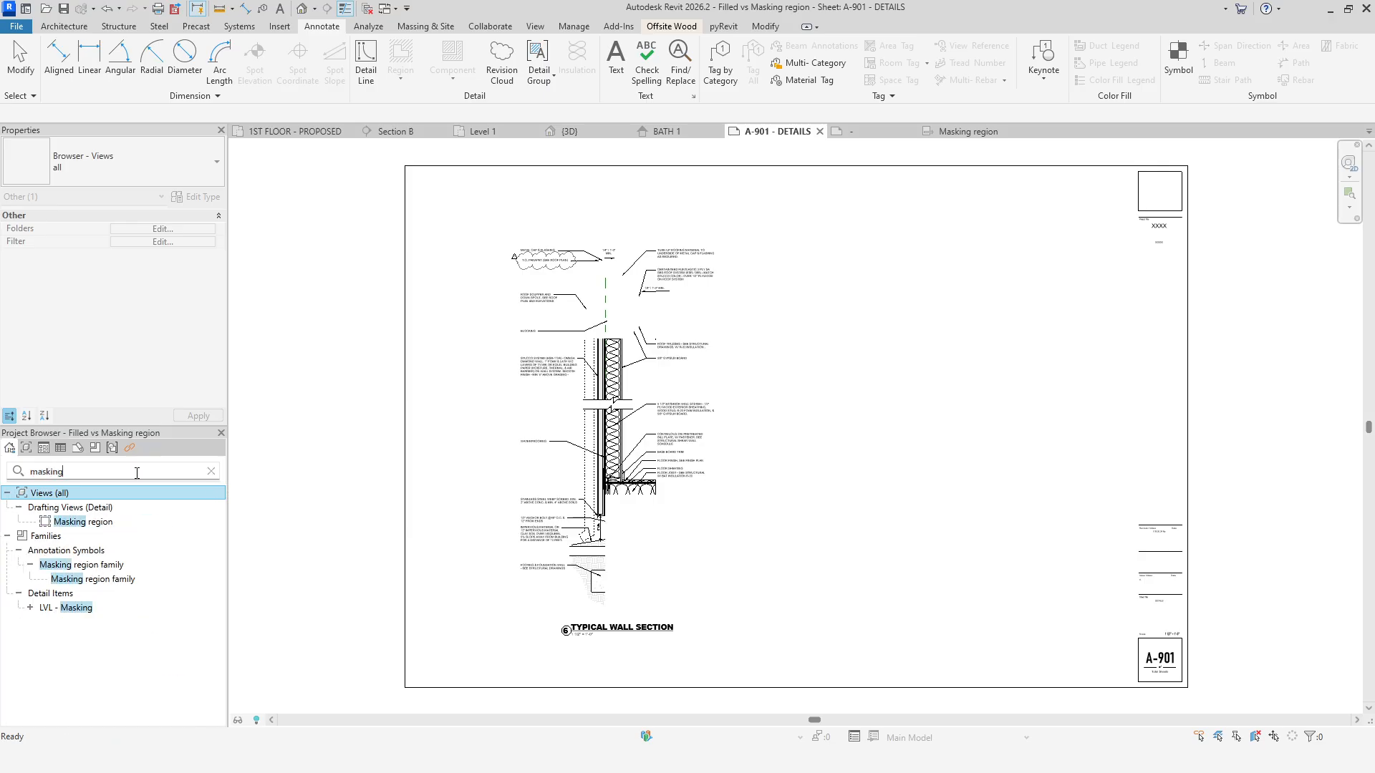
pyautogui.click(108, 521)
pyautogui.moveTo(83, 525); pyautogui.dragTo(541, 395)
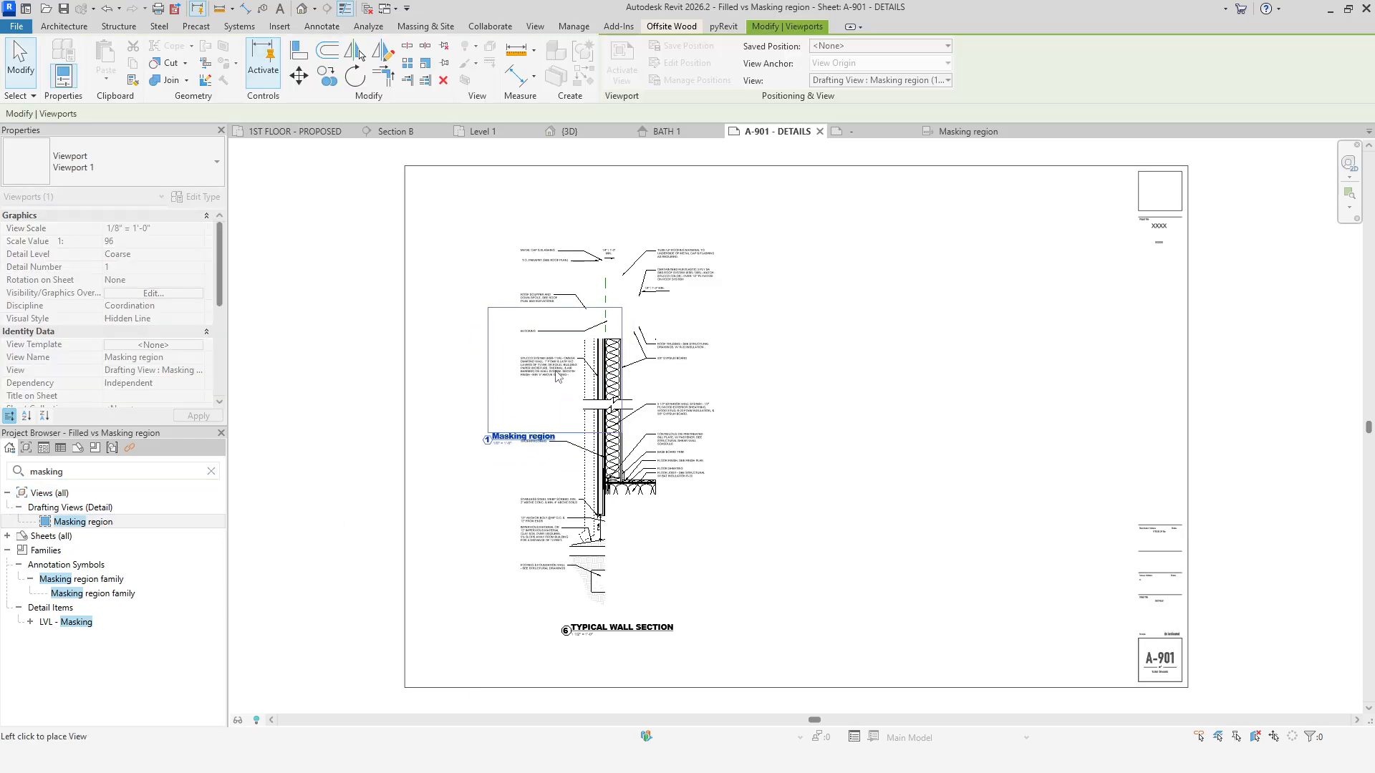
pyautogui.click(552, 368)
pyautogui.click(928, 560)
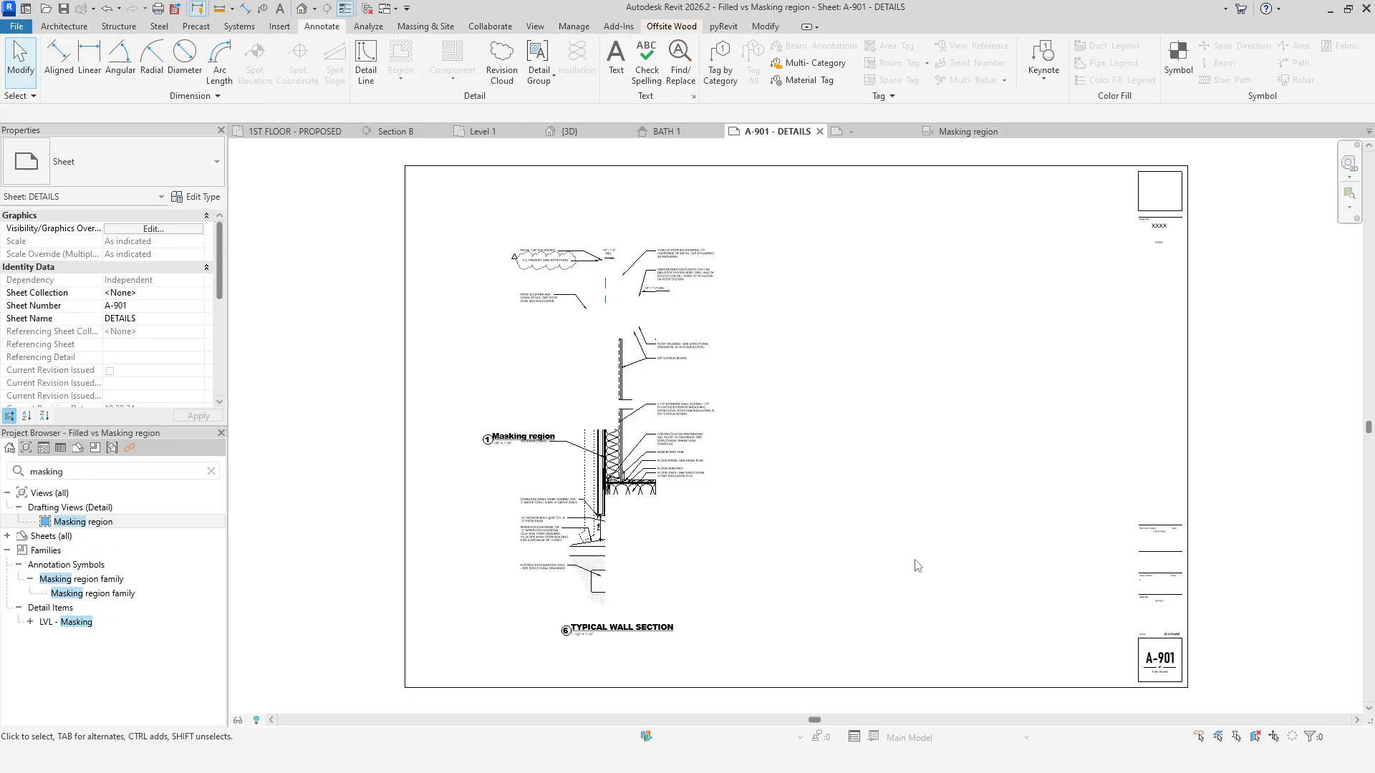
# Change the Masking region viewport's type on the sheet to Viewport - No Scale.
pyautogui.click(551, 421)
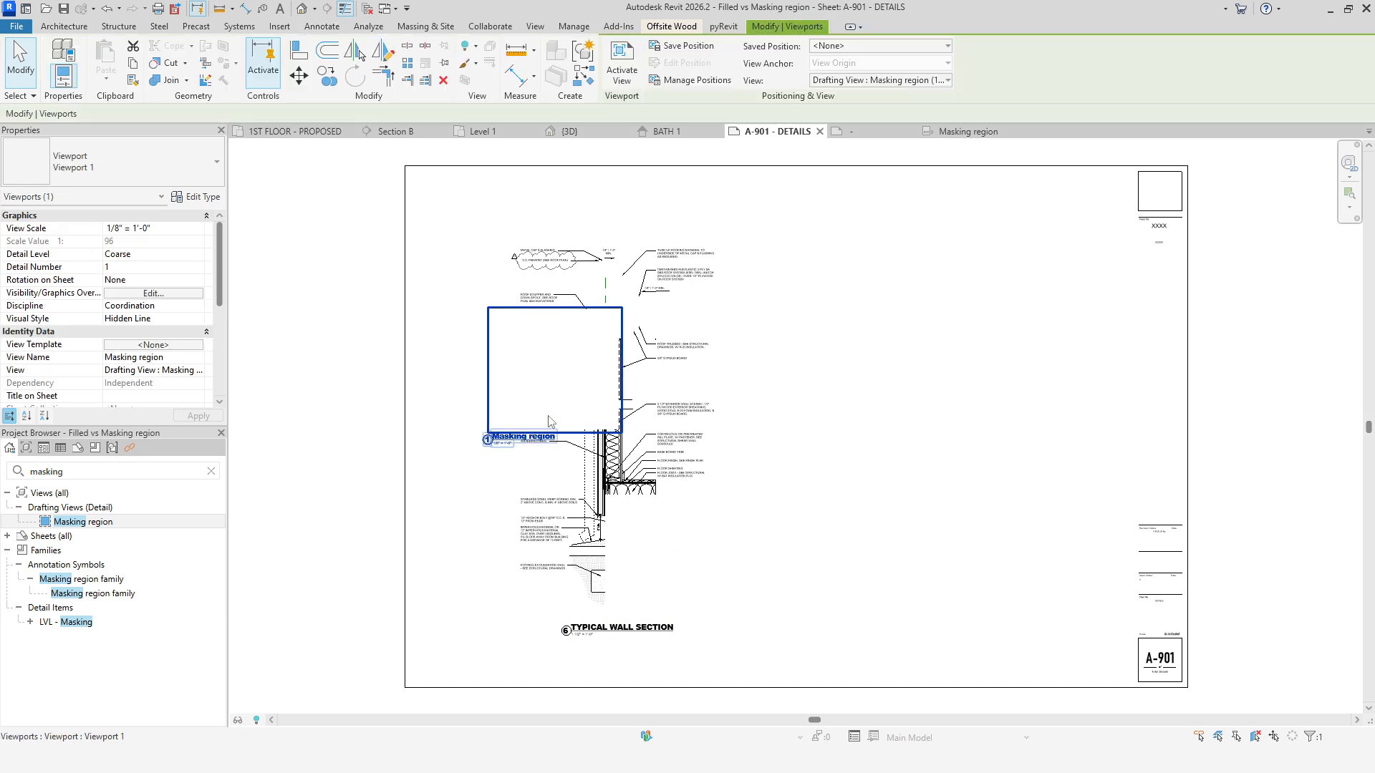
pyautogui.click(123, 166)
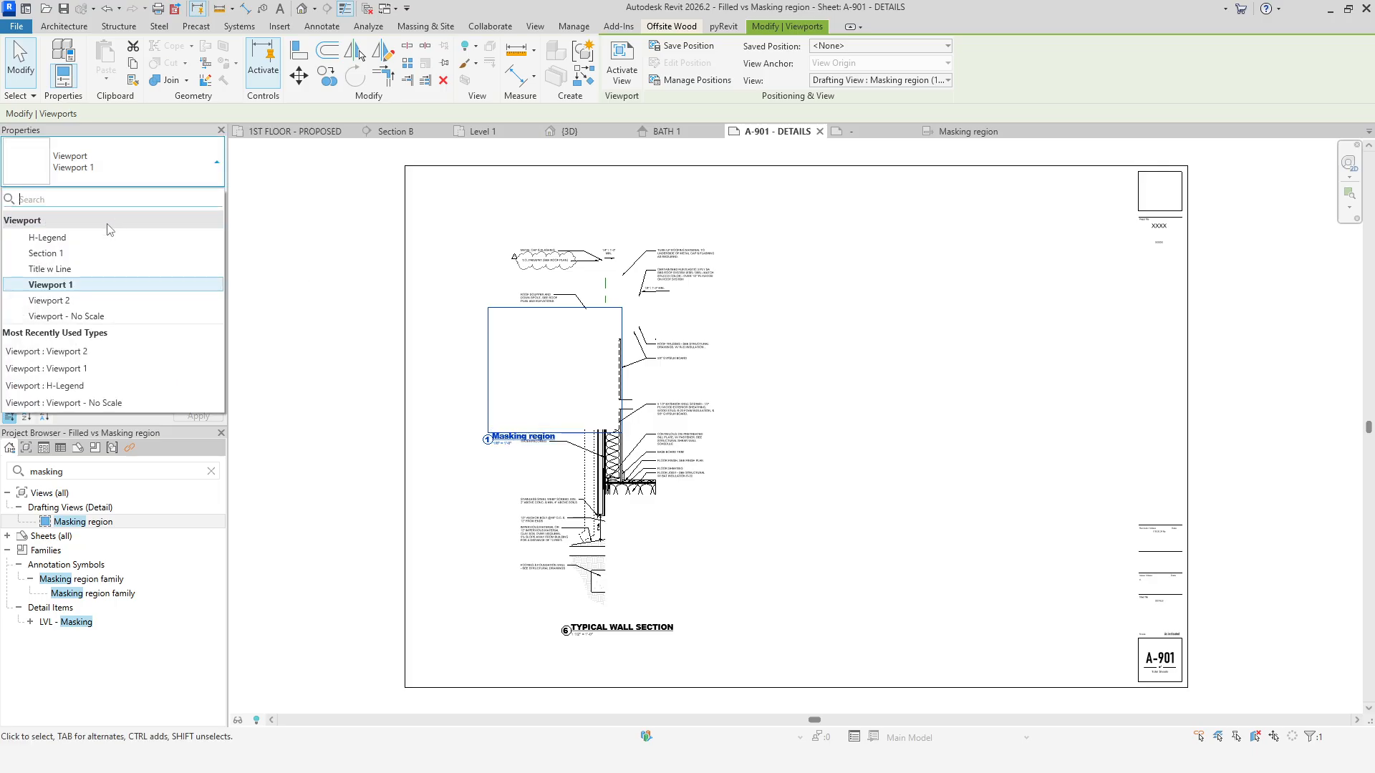
pyautogui.click(101, 315)
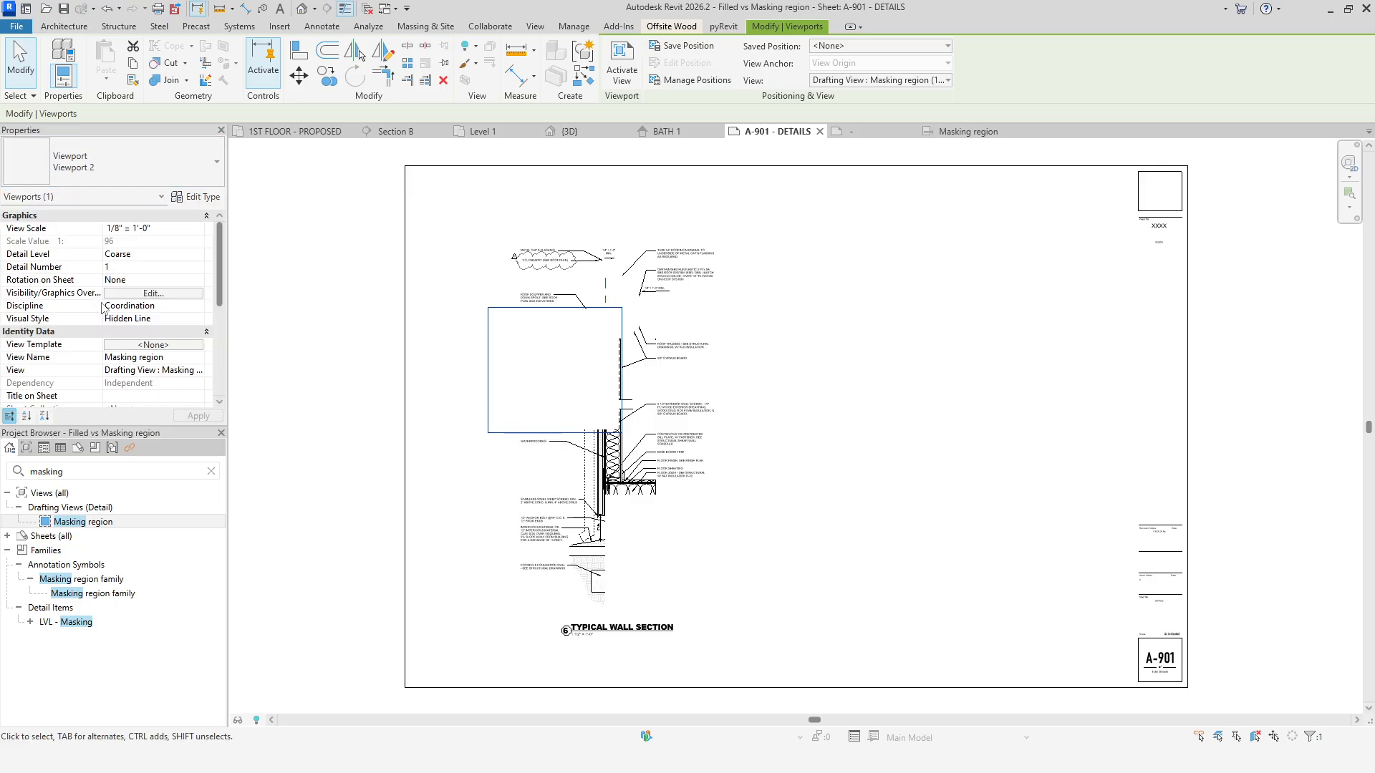
pyautogui.click(896, 514)
# Open the chair family's Ref. Level floor plan and set its visual style to Hidden Line.
pyautogui.moveTo(533, 431); pyautogui.dragTo(546, 601)
pyautogui.click(865, 573)
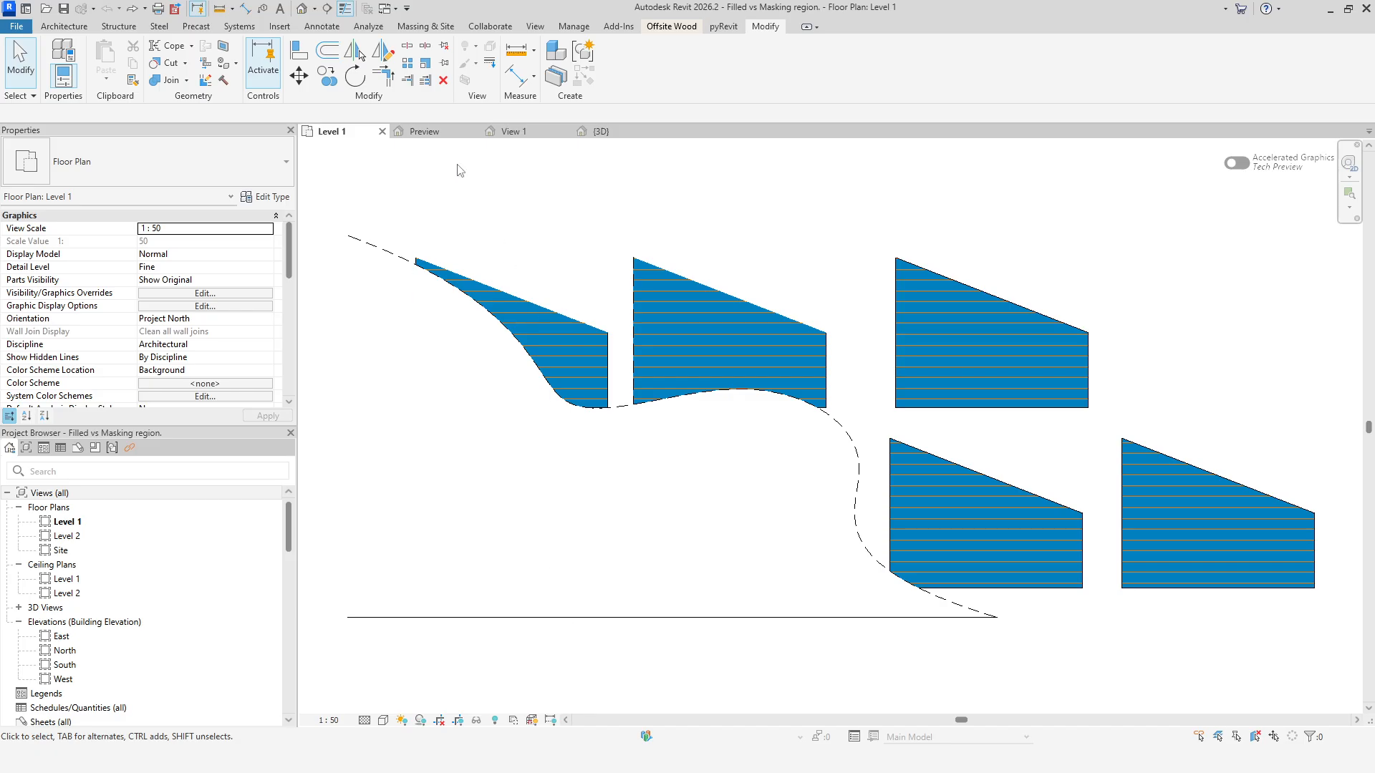
pyautogui.click(430, 132)
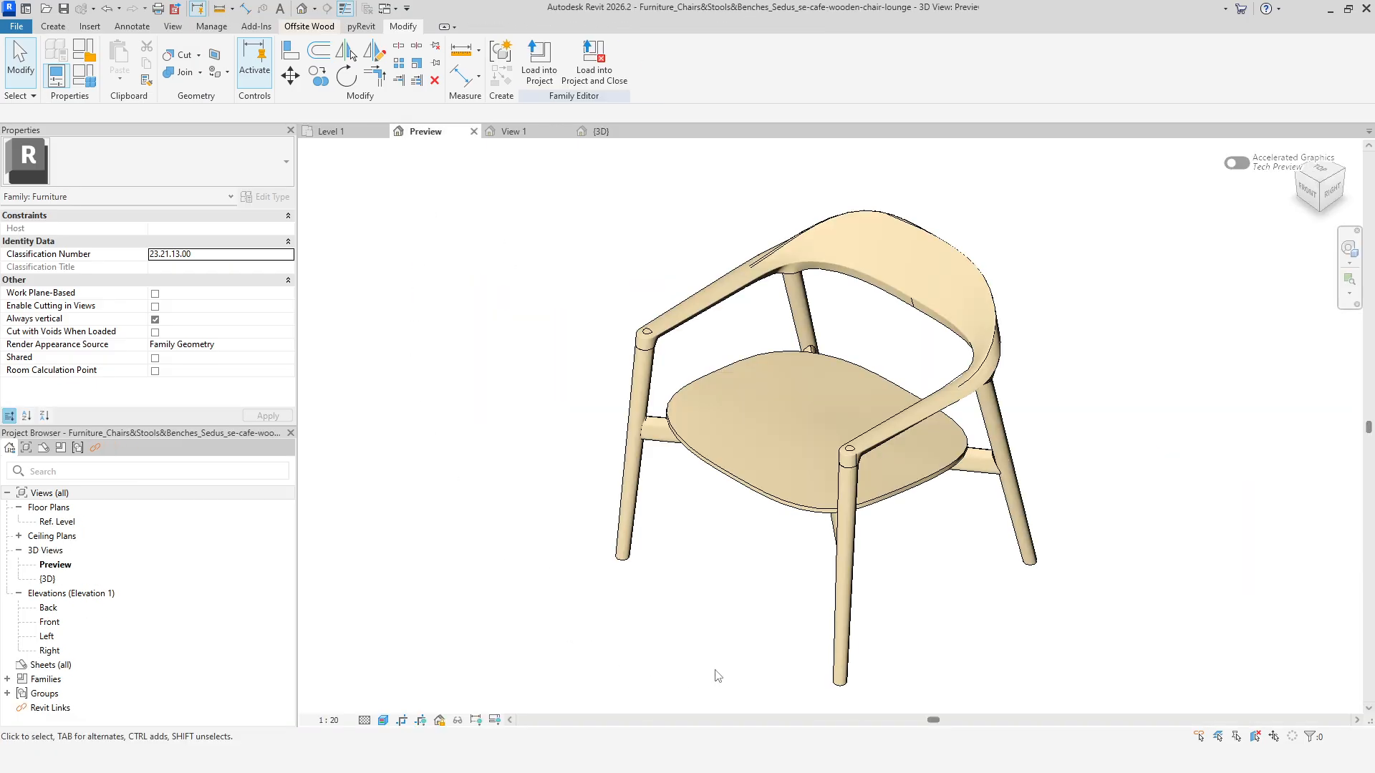
pyautogui.doubleClick(68, 523)
pyautogui.scroll(5, 895, 455)
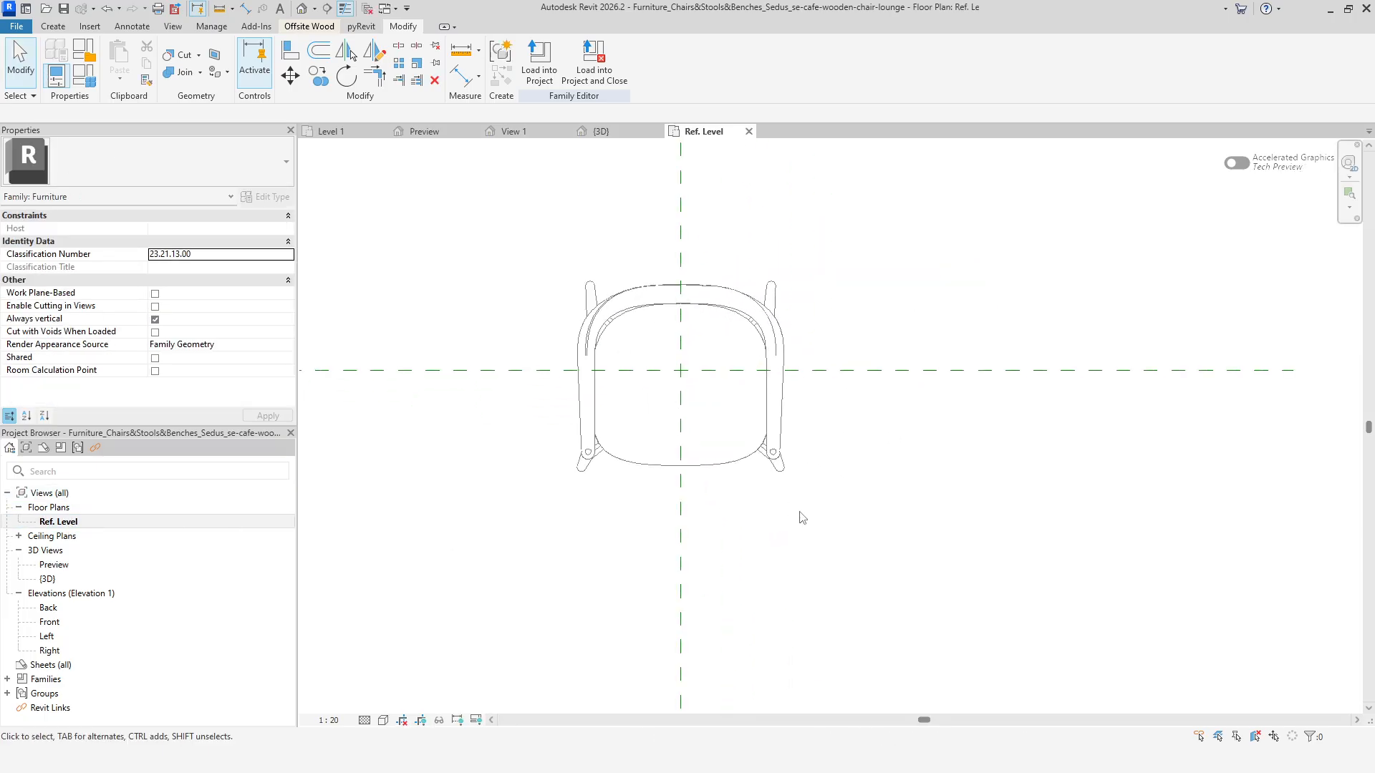
pyautogui.click(383, 721)
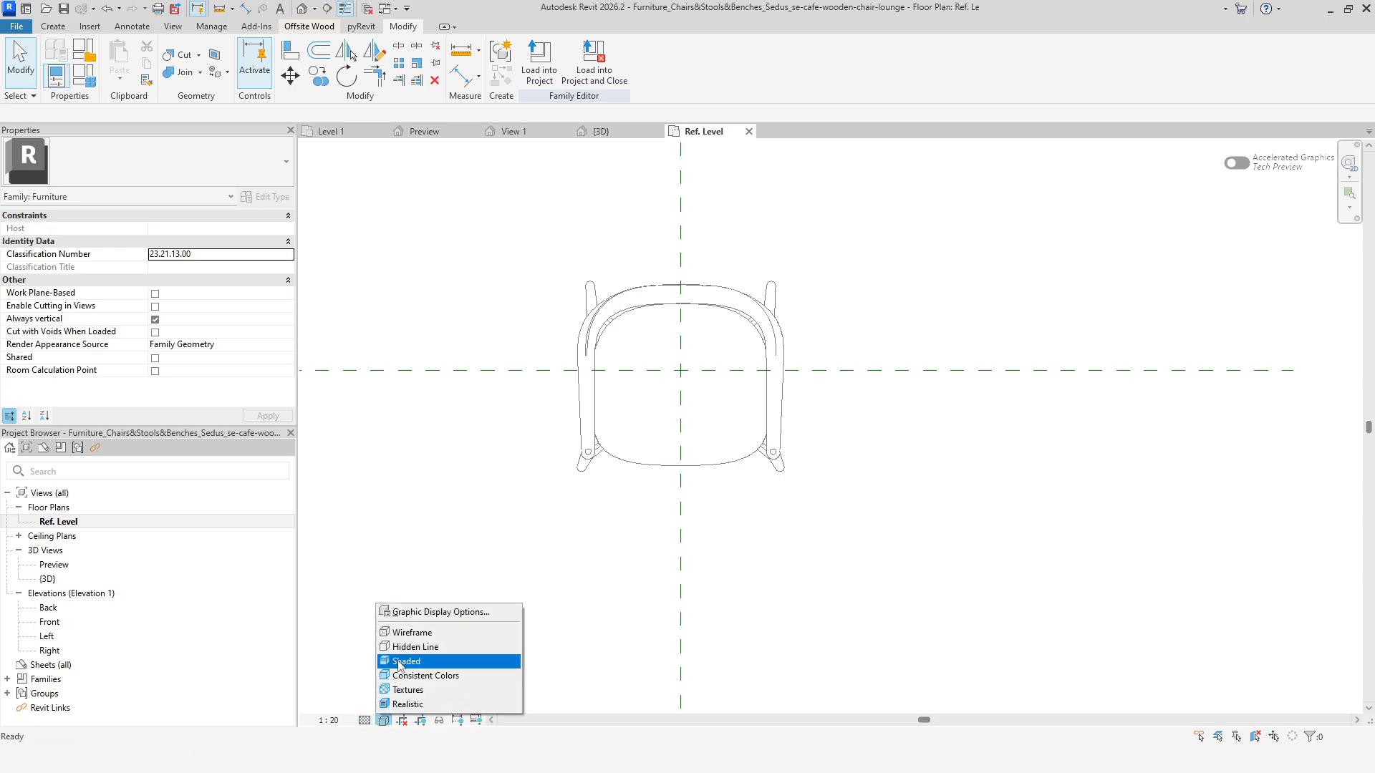
pyautogui.click(410, 647)
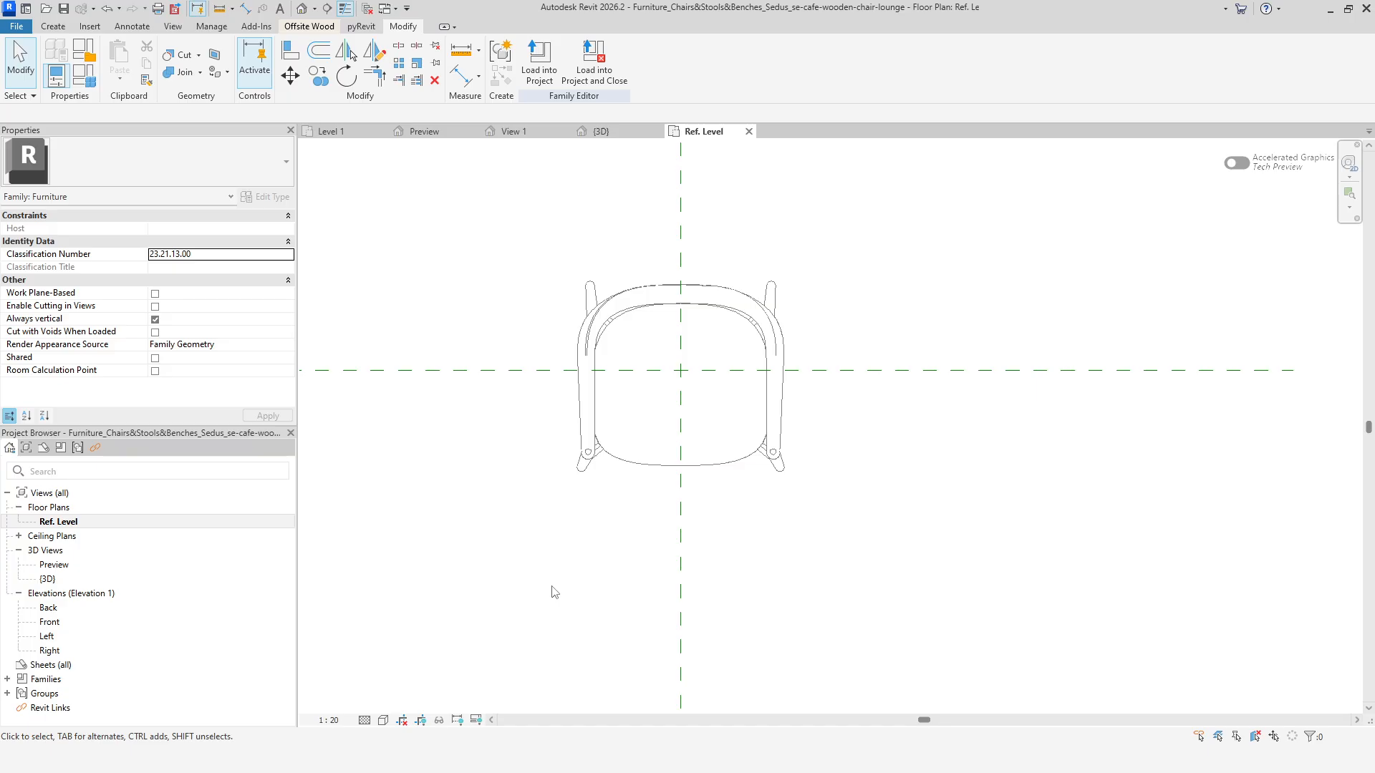
# Create a masking region with a circular boundary of radius 450 centred on the reference planes' intersection.
pyautogui.click(132, 27)
pyautogui.click(390, 61)
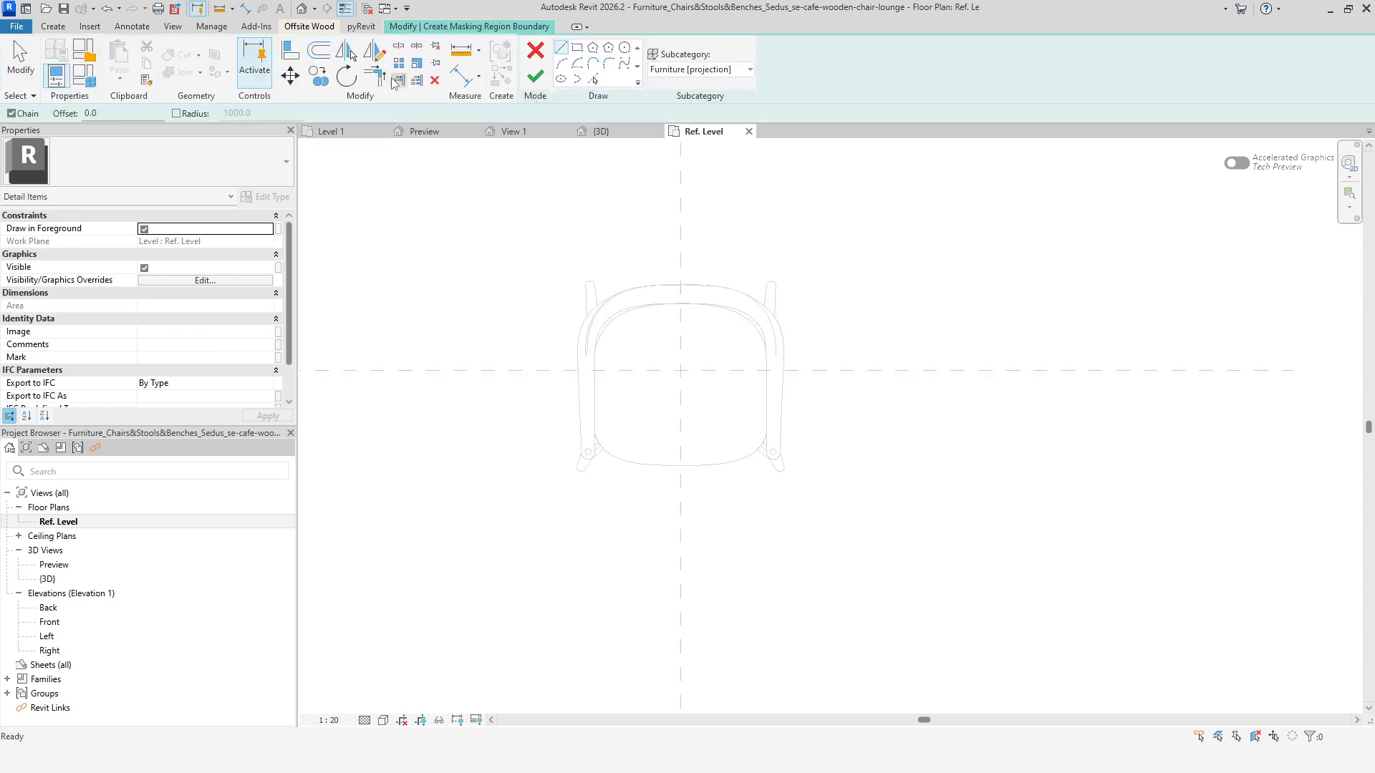
pyautogui.press('p')
pyautogui.press('l')
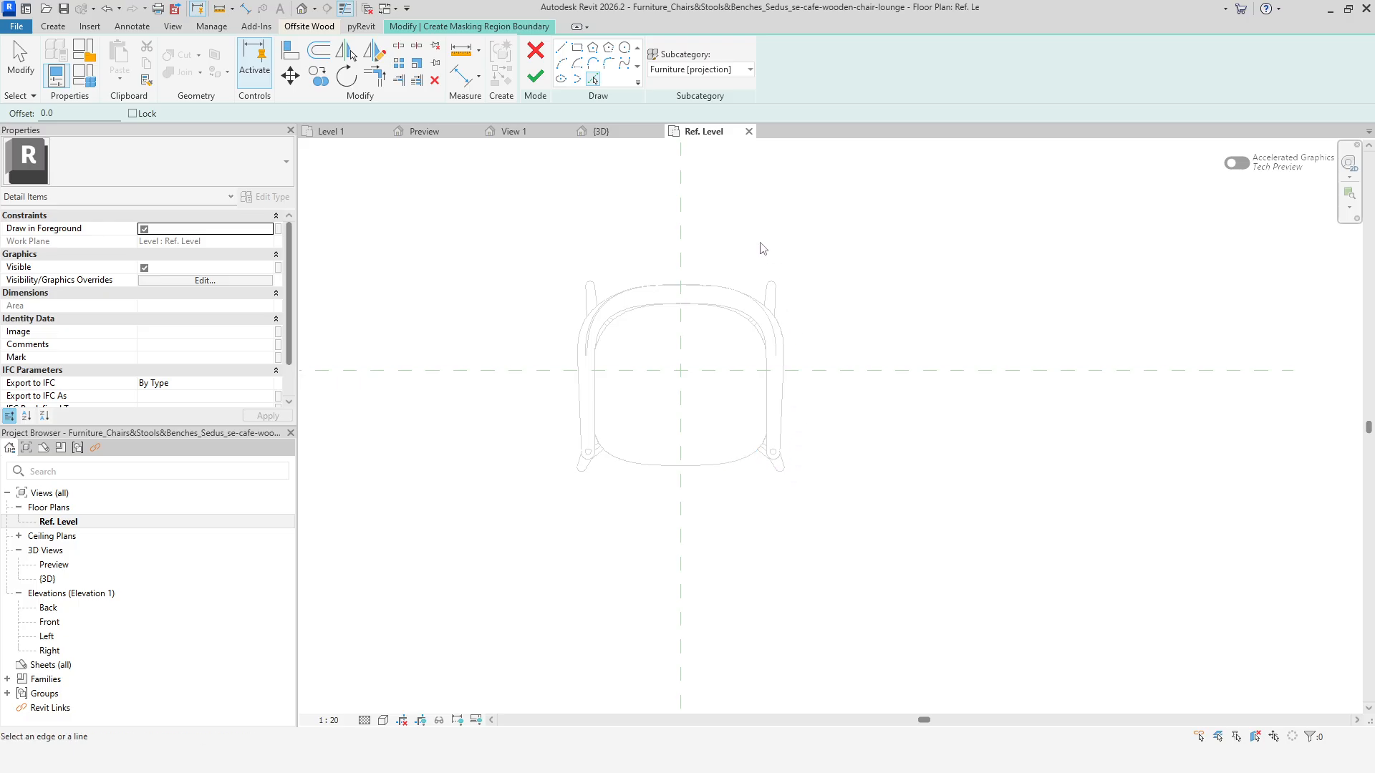
pyautogui.click(623, 50)
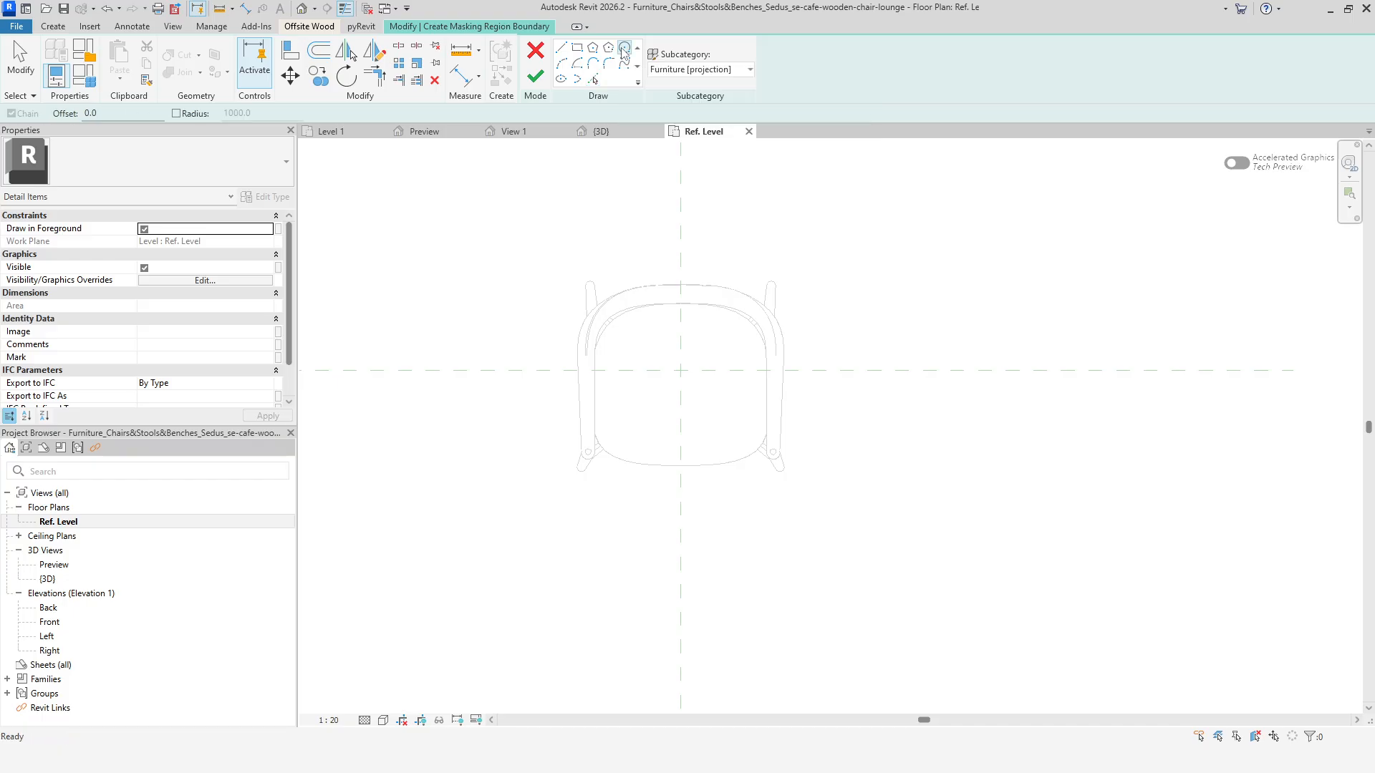
pyautogui.click(680, 370)
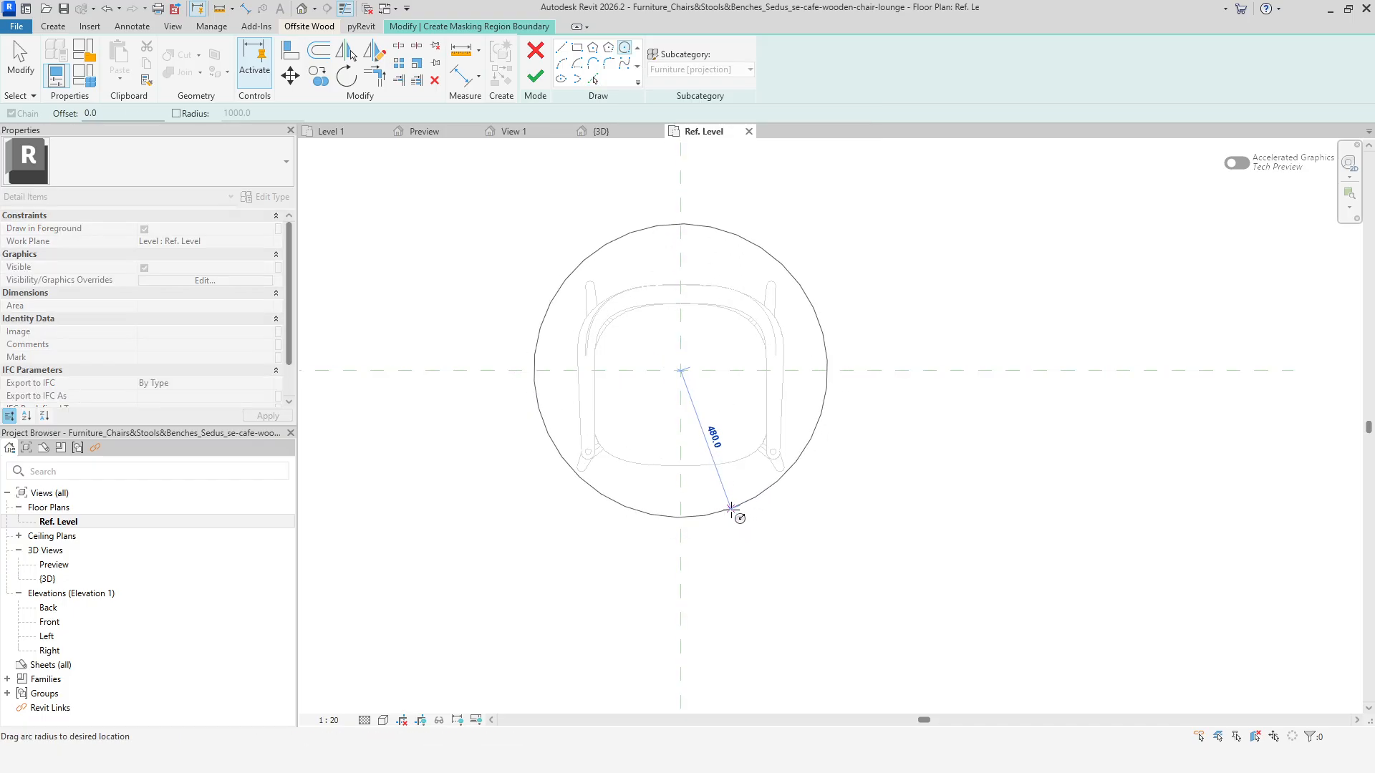
pyautogui.click(732, 509)
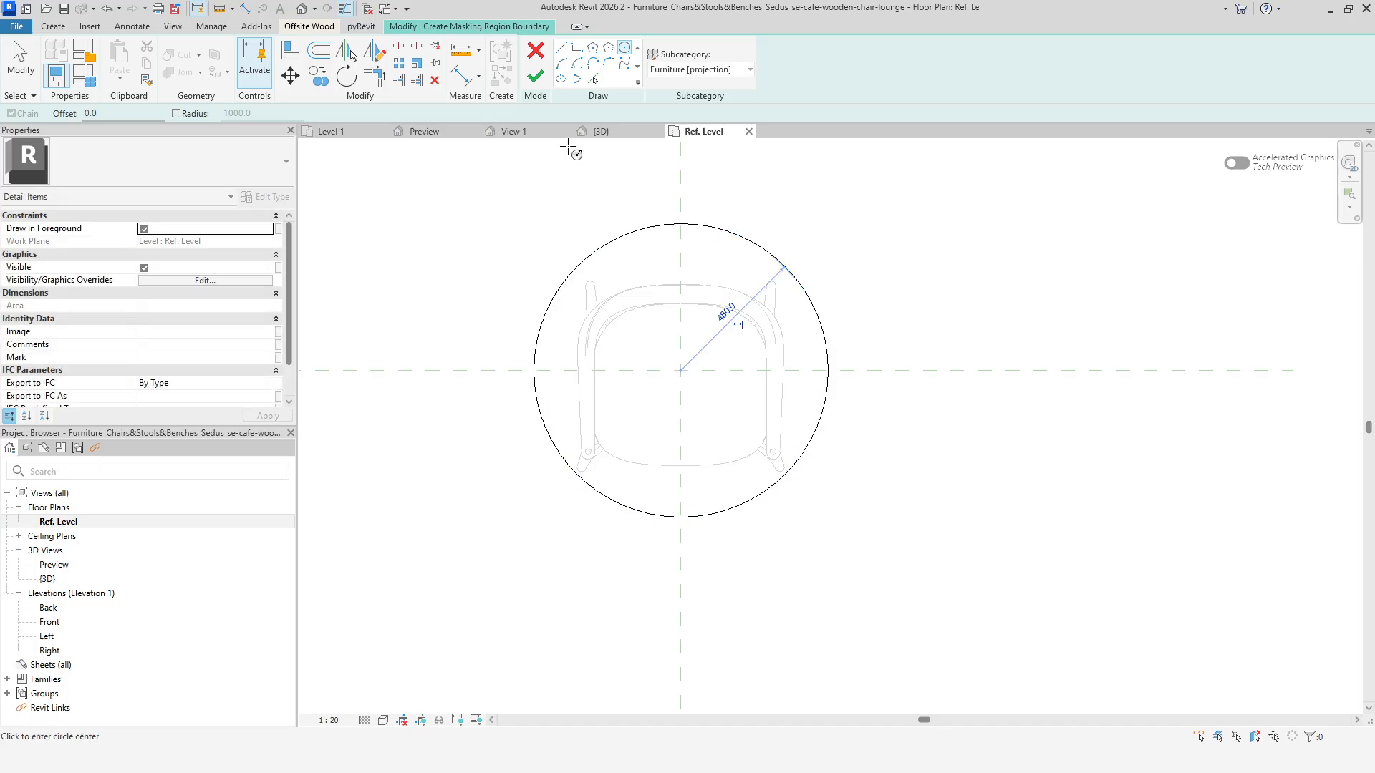
pyautogui.rightClick(492, 198)
pyautogui.click(523, 209)
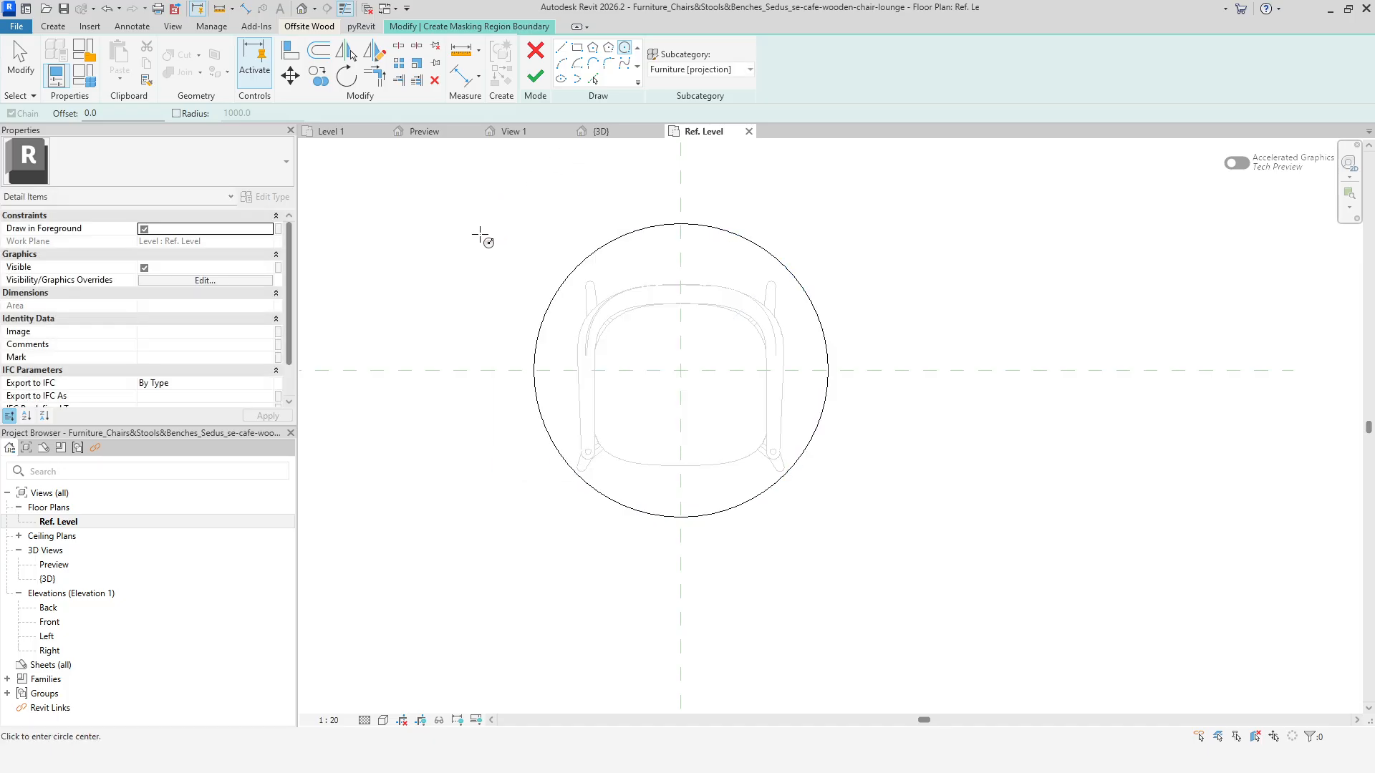
pyautogui.press('Escape')
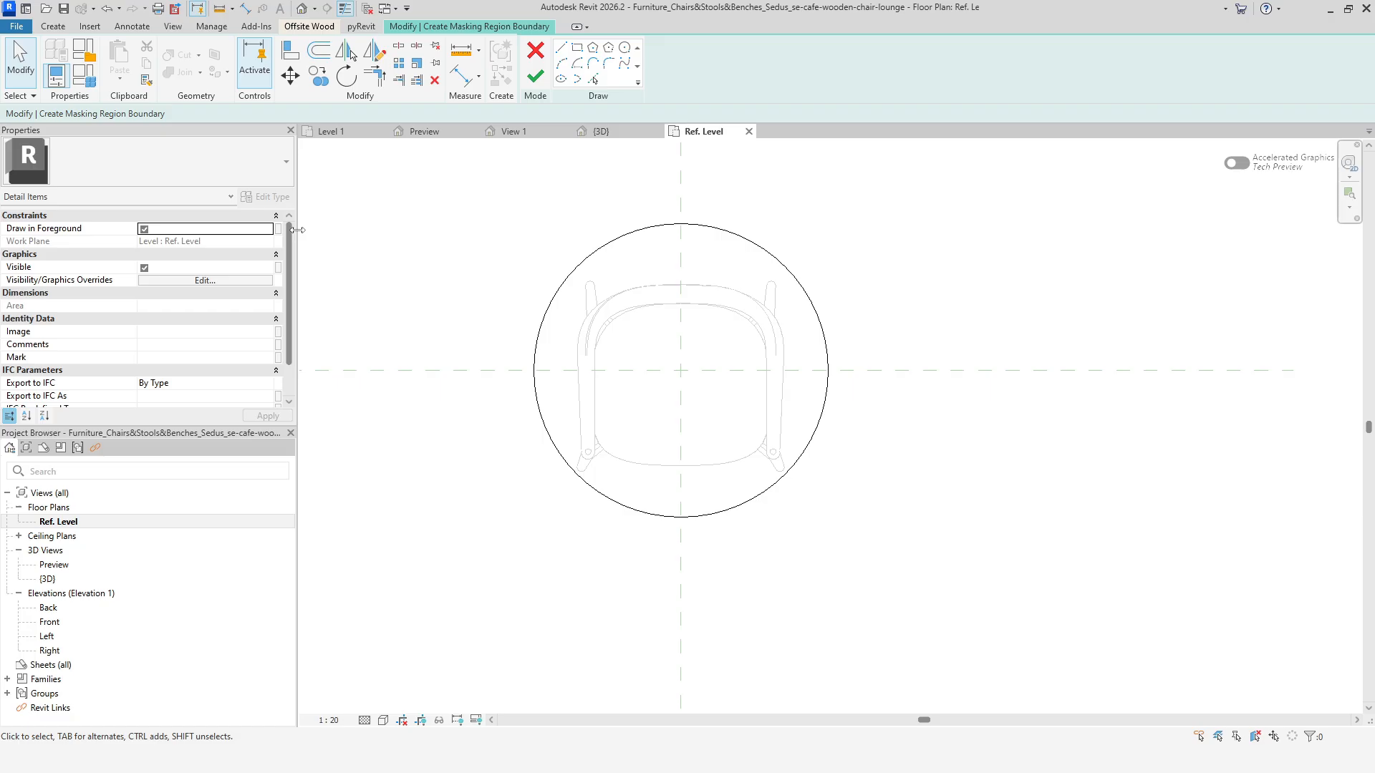
pyautogui.click(542, 86)
# Turn off Draw in Foreground for the circular masking region.
pyautogui.click(545, 600)
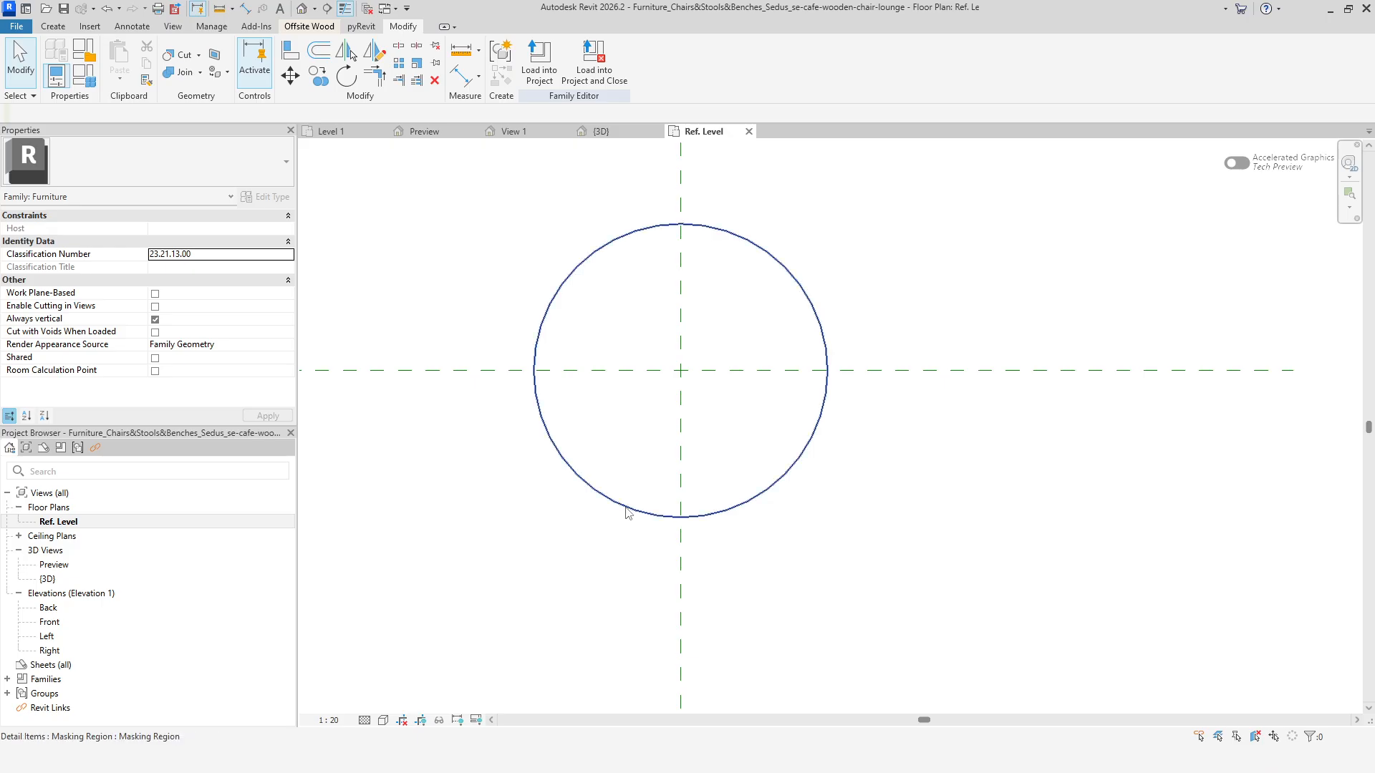
pyautogui.click(625, 512)
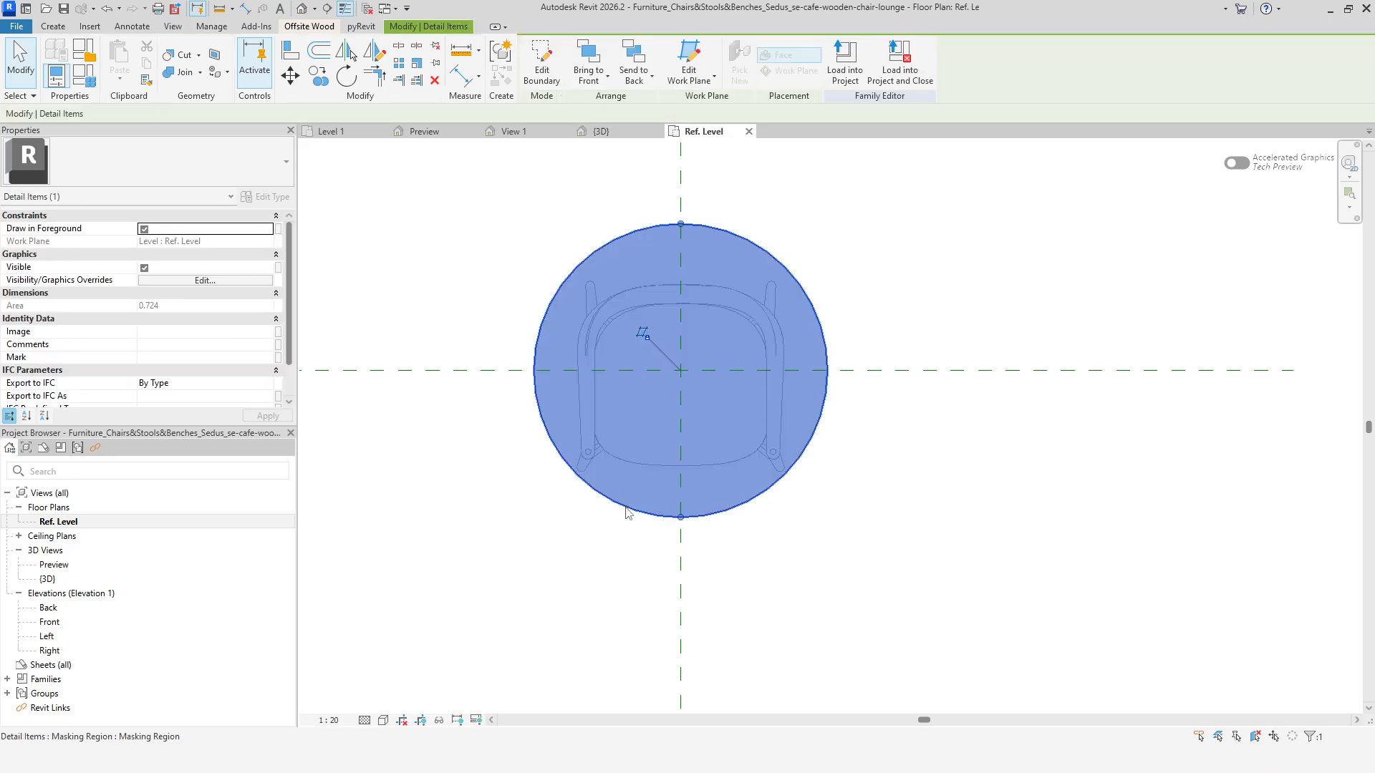
pyautogui.click(576, 553)
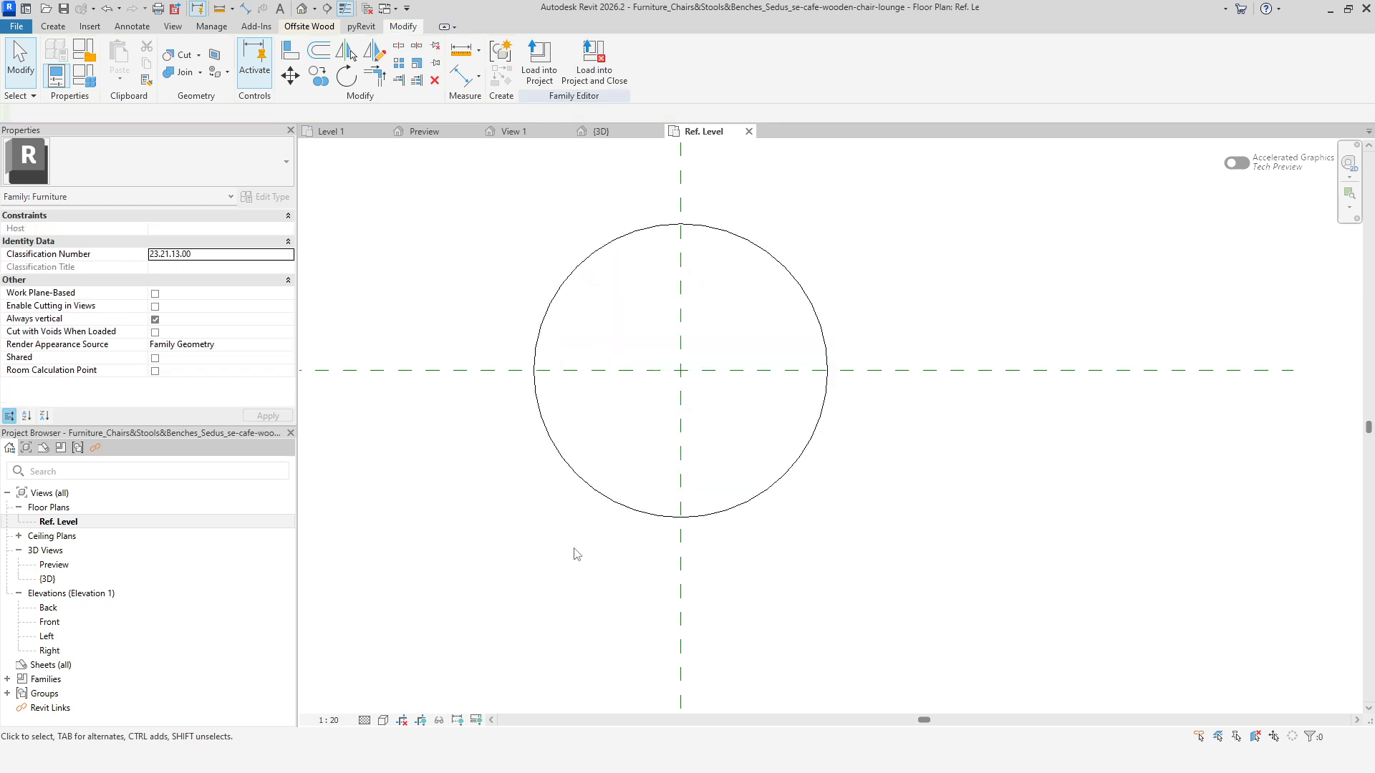
pyautogui.click(614, 507)
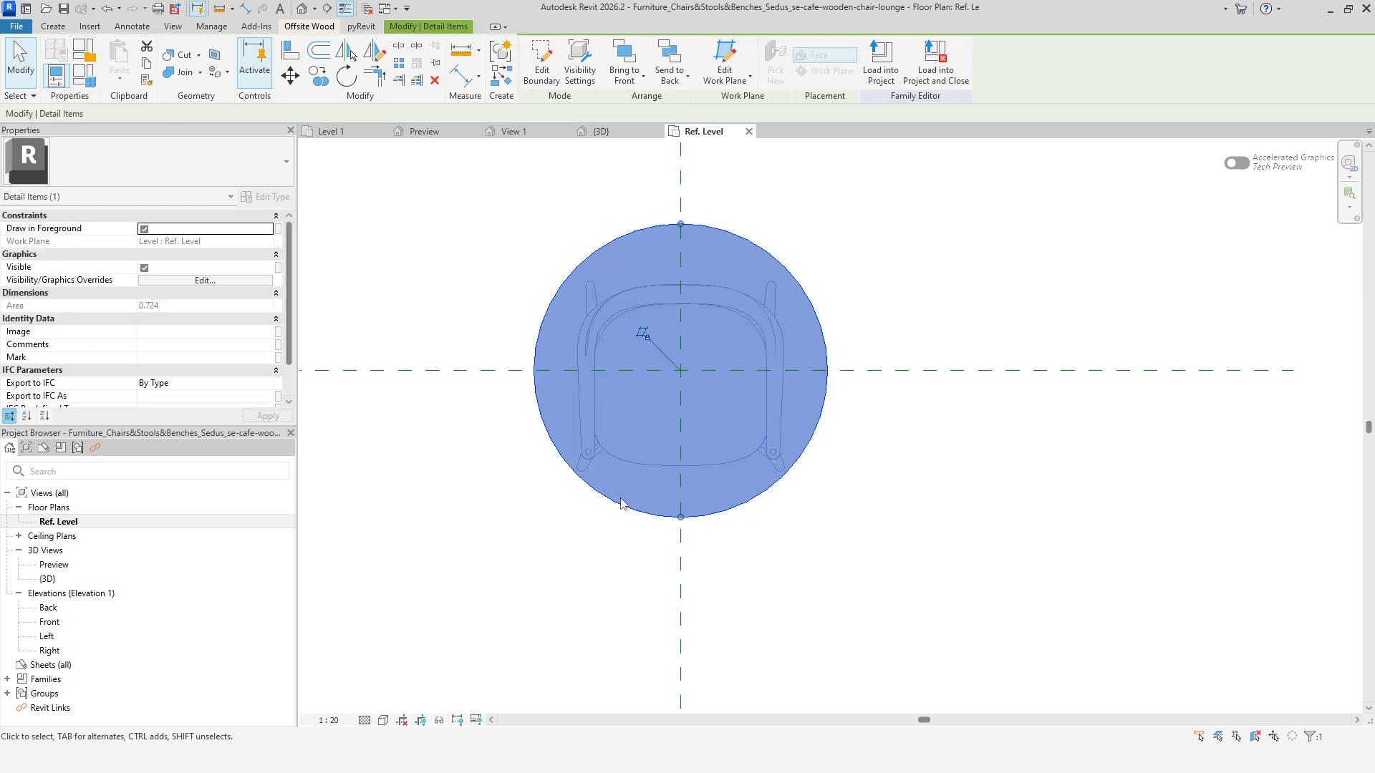
pyautogui.click(144, 228)
pyautogui.click(267, 416)
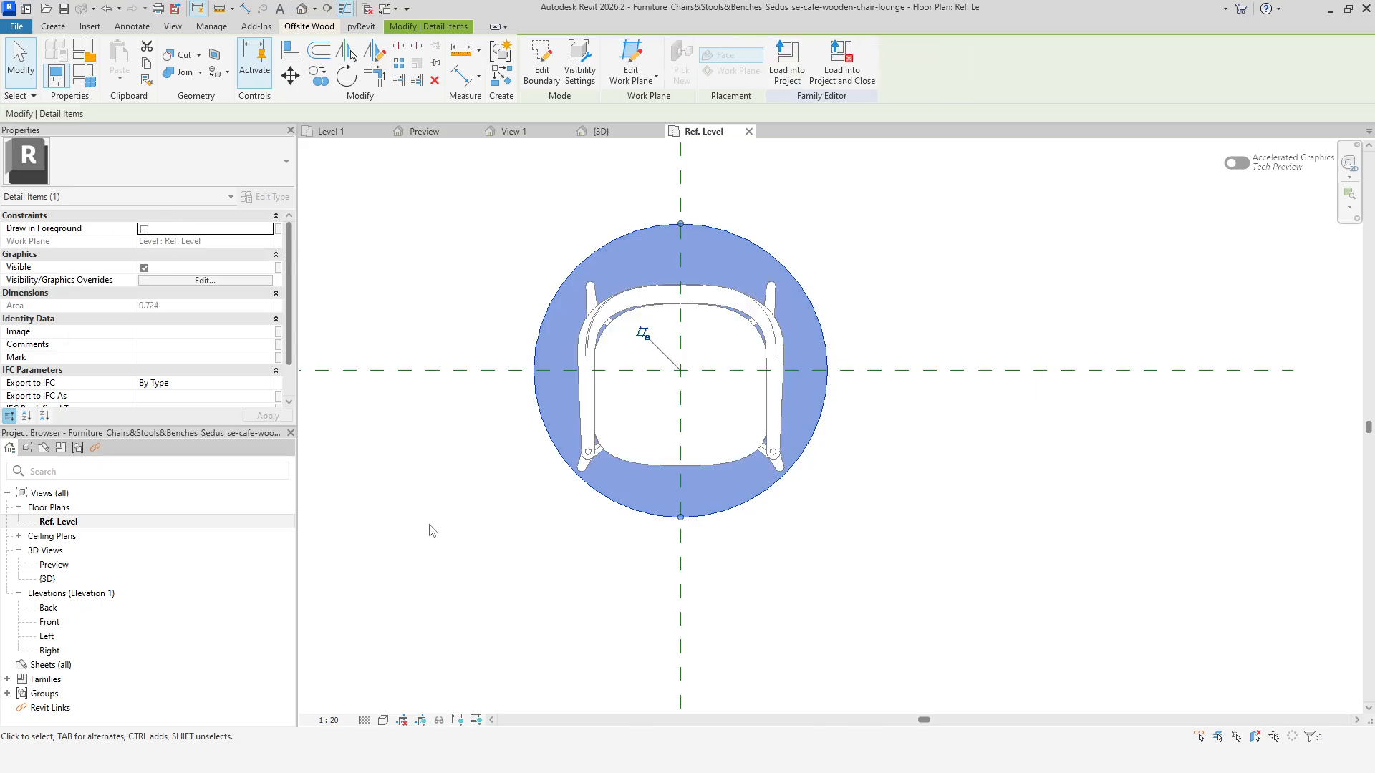
pyautogui.click(432, 531)
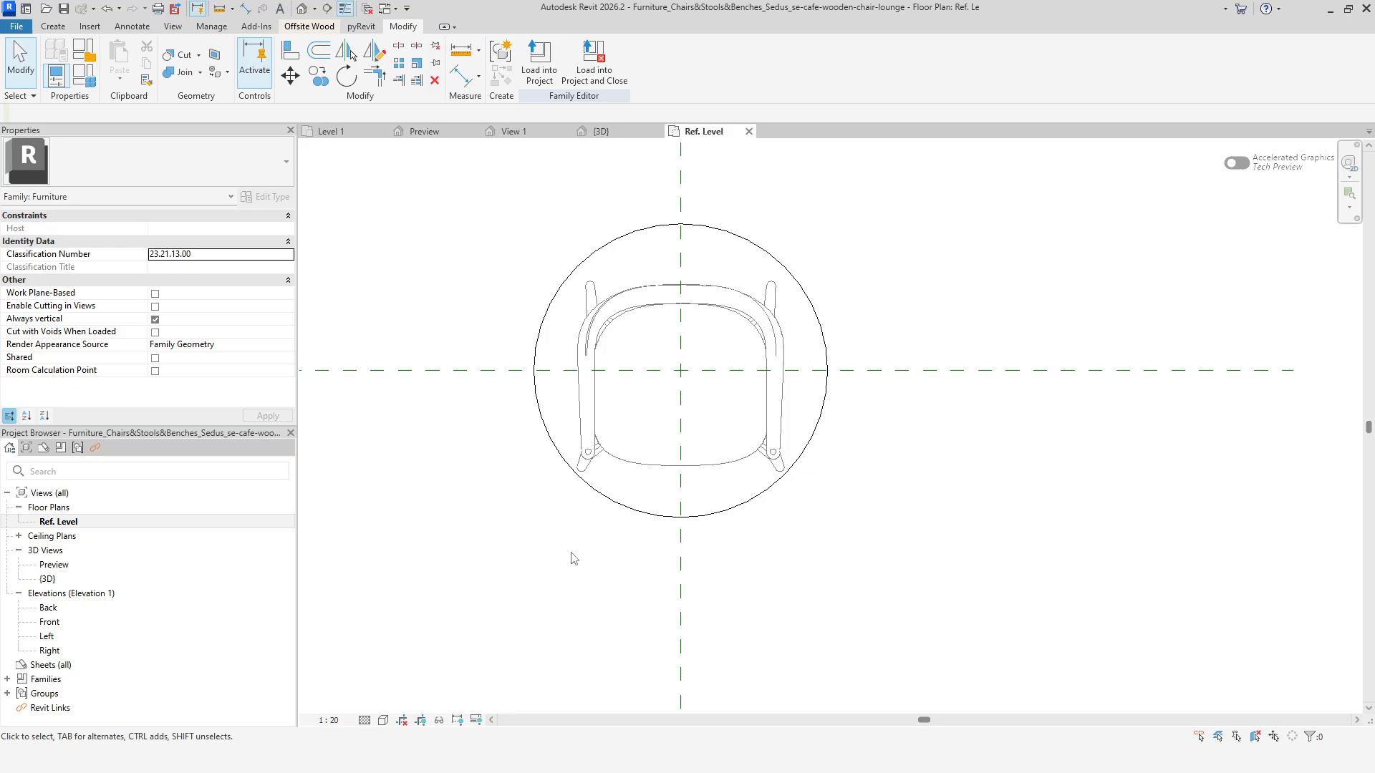
# In the Front elevation, draw a horizontal reference plane across the chair below the backrest and name it HEIGHT.
pyautogui.click(576, 476)
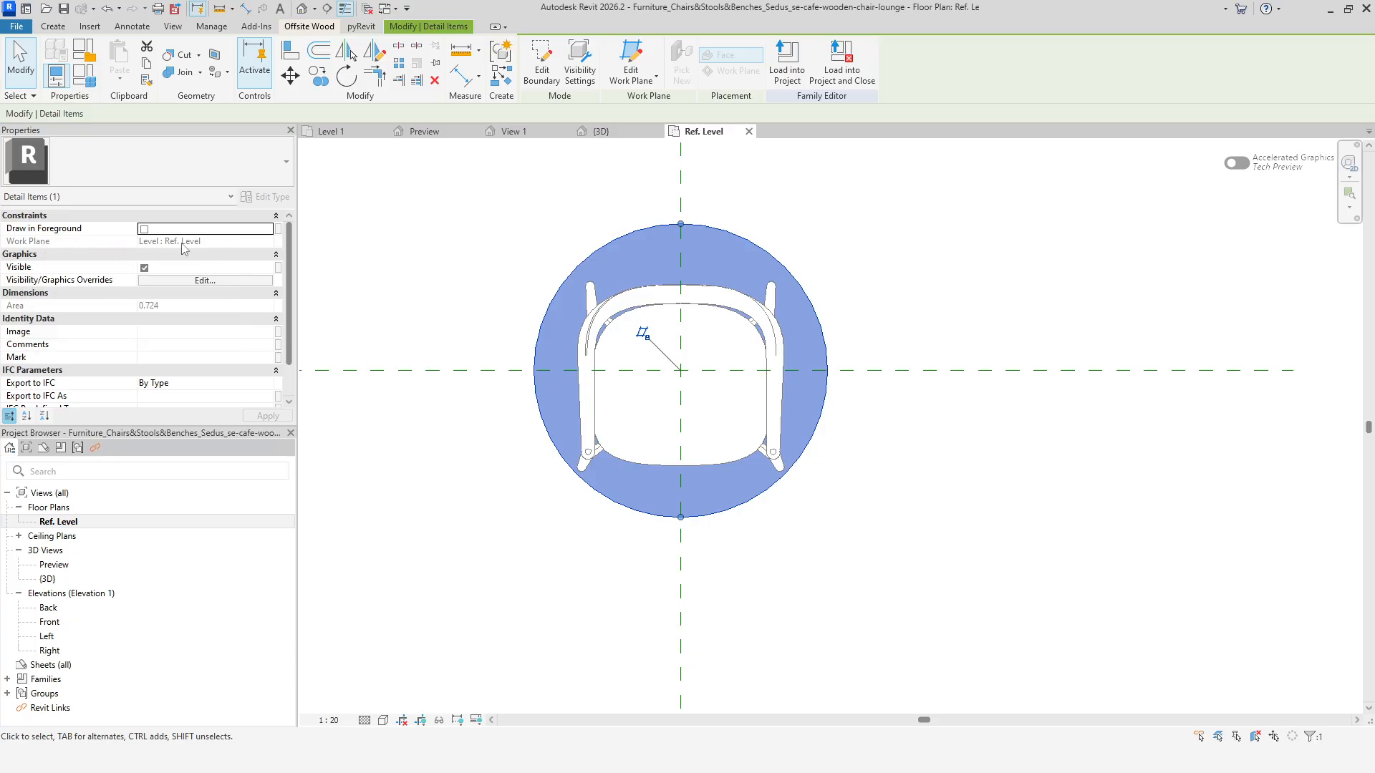
pyautogui.doubleClick(122, 629)
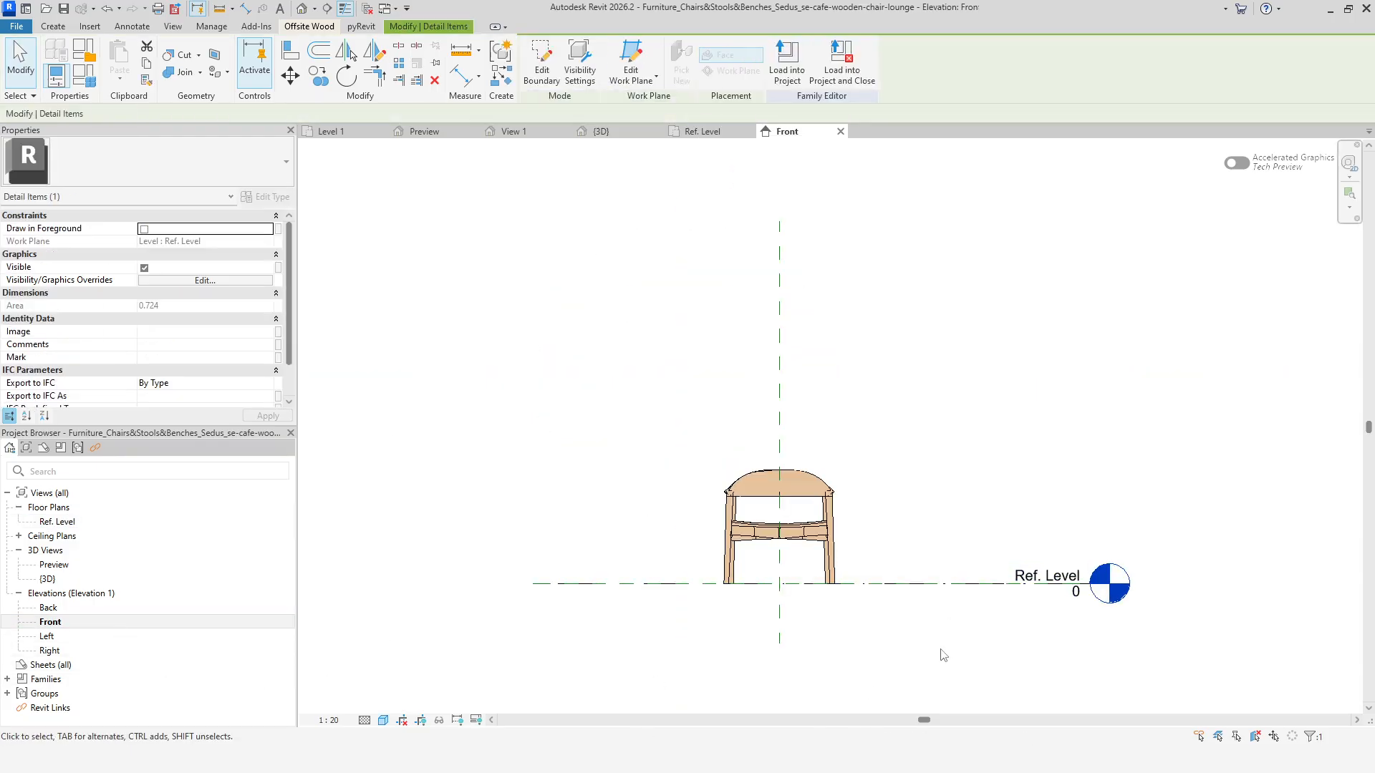
pyautogui.moveTo(942, 654); pyautogui.dragTo(859, 599, button='middle')
pyautogui.scroll(4, 752, 583)
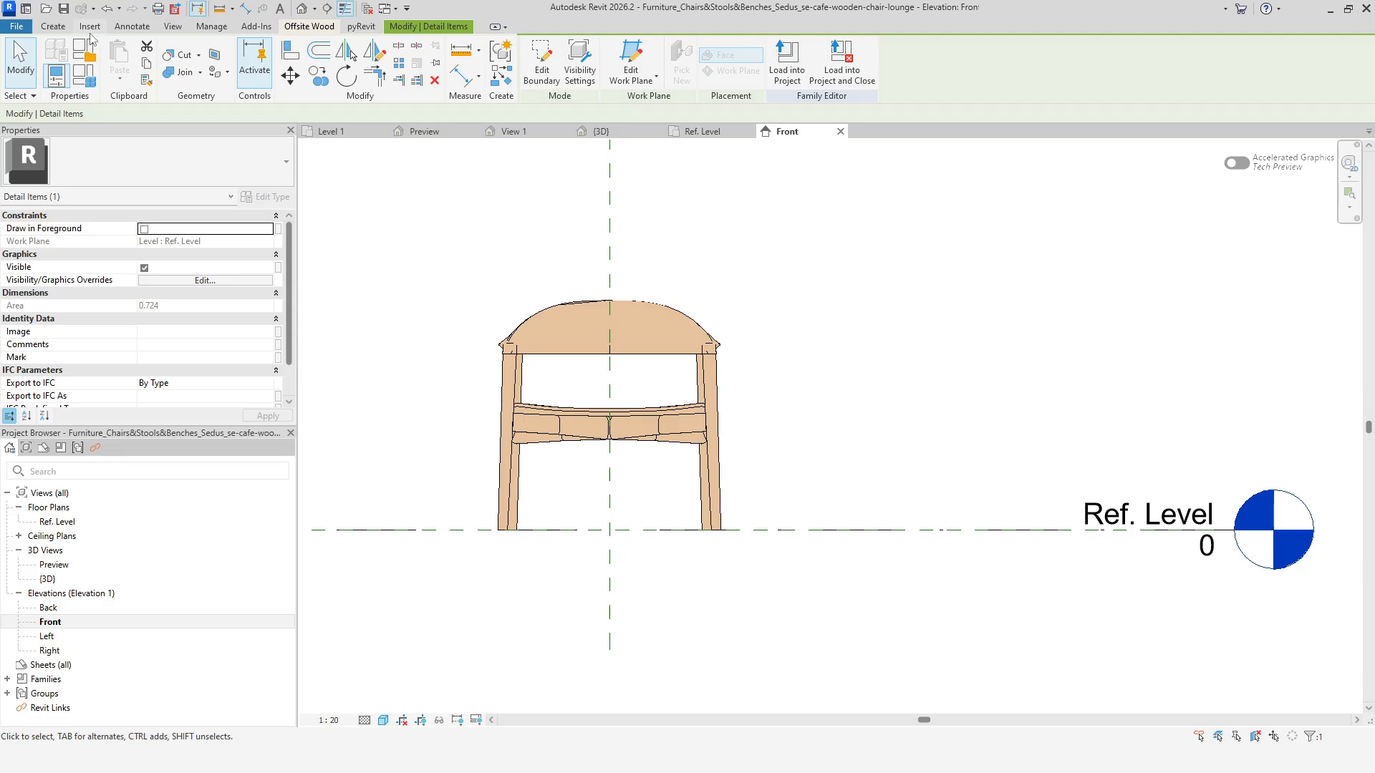
pyautogui.click(53, 26)
pyautogui.click(813, 56)
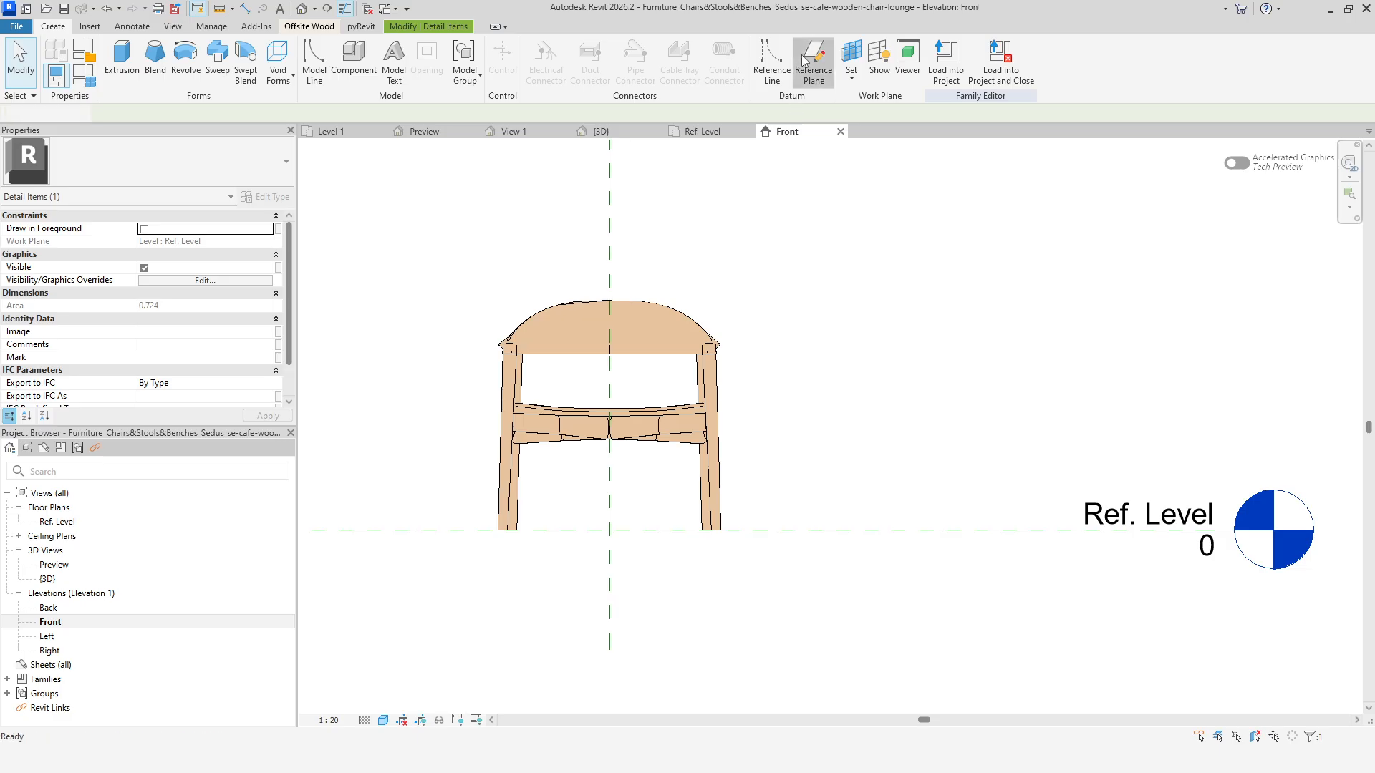
pyautogui.click(459, 376)
pyautogui.click(780, 376)
pyautogui.click(770, 385)
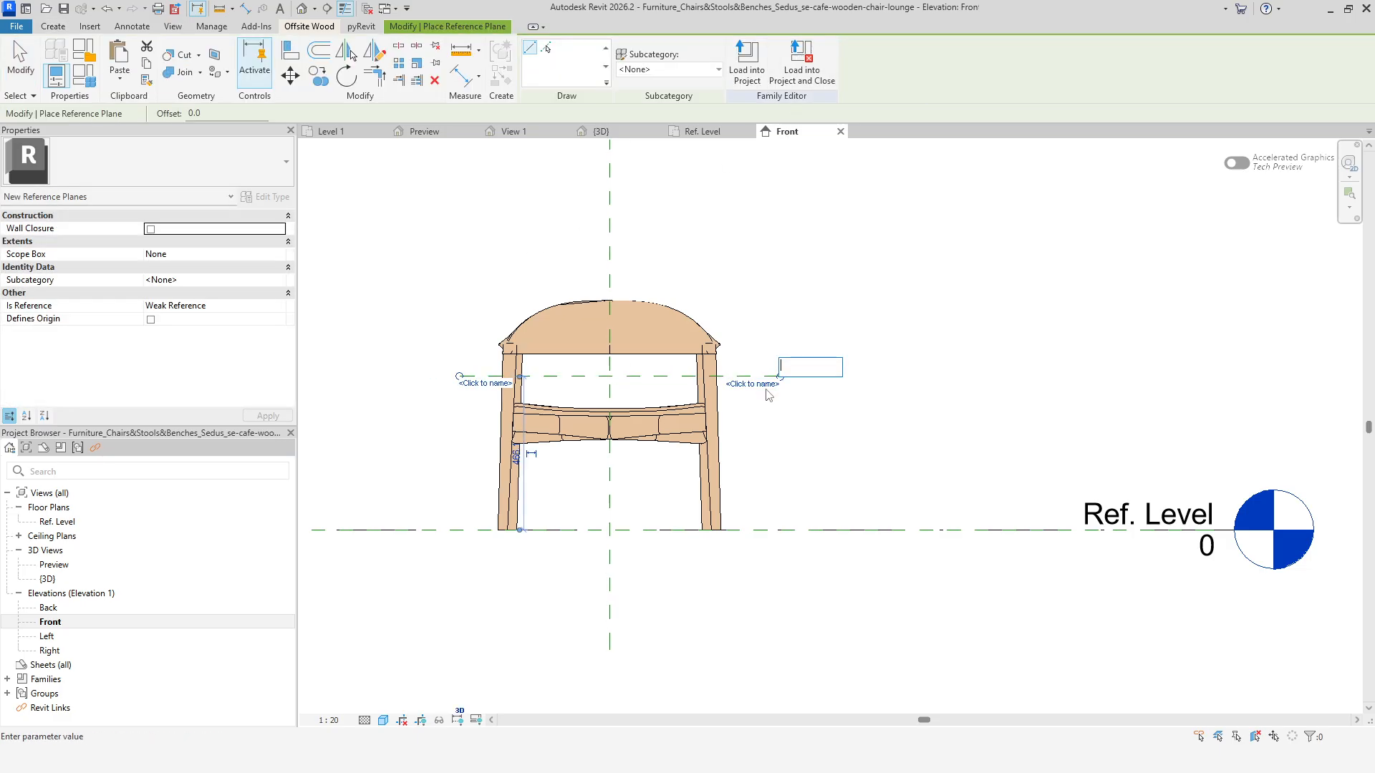
pyautogui.write('HEIGHT')
pyautogui.click(873, 293)
pyautogui.rightClick(799, 298)
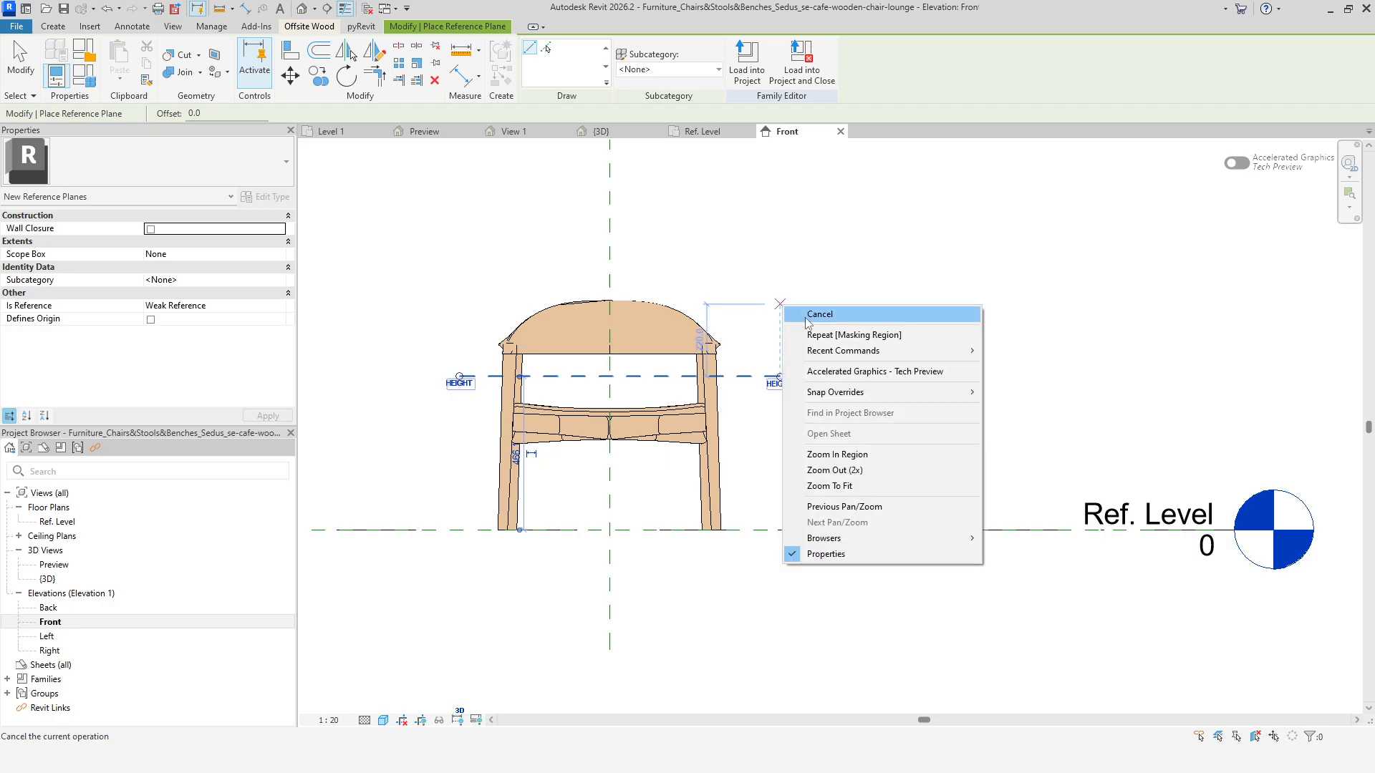
pyautogui.click(809, 308)
# Set the masking region's work plane to Reference Plane : HEIGHT in the Ref. Level plan.
pyautogui.click(698, 132)
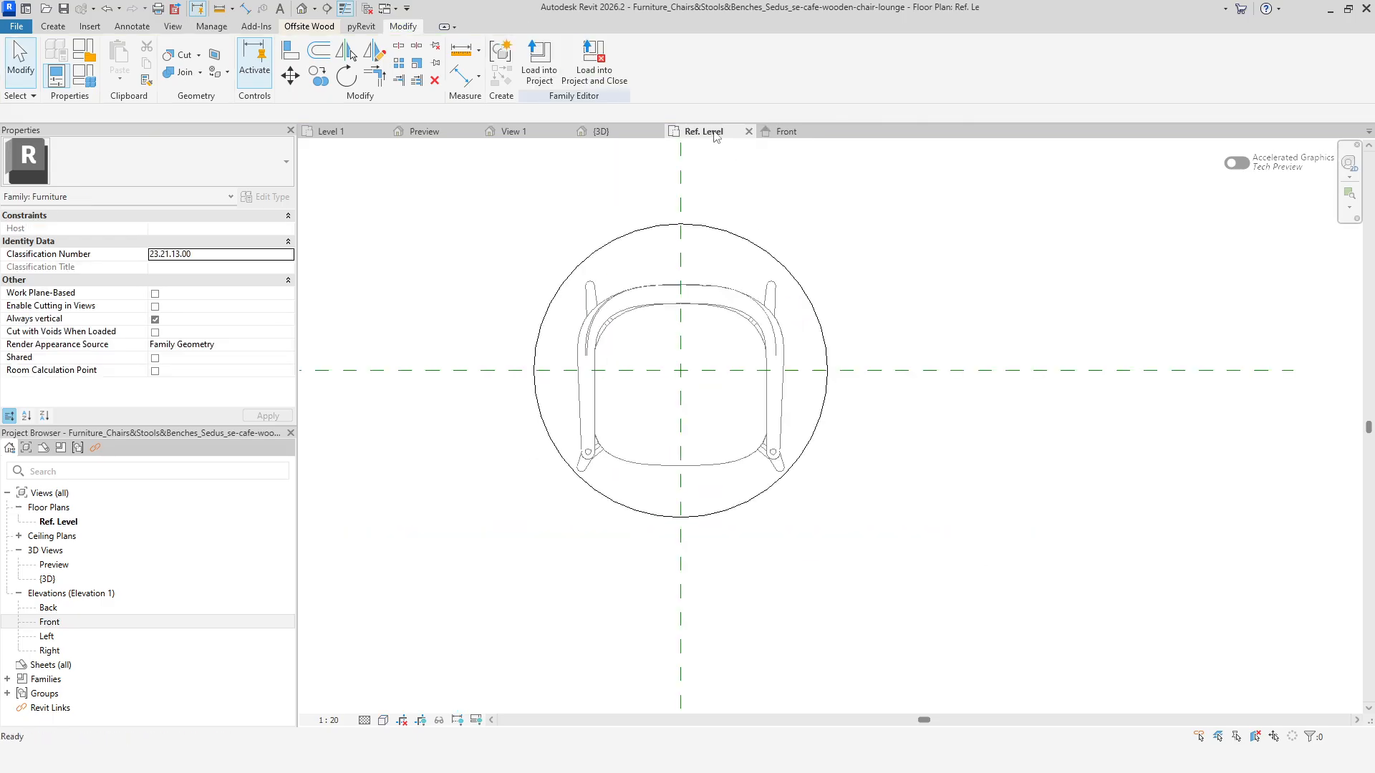
pyautogui.click(623, 239)
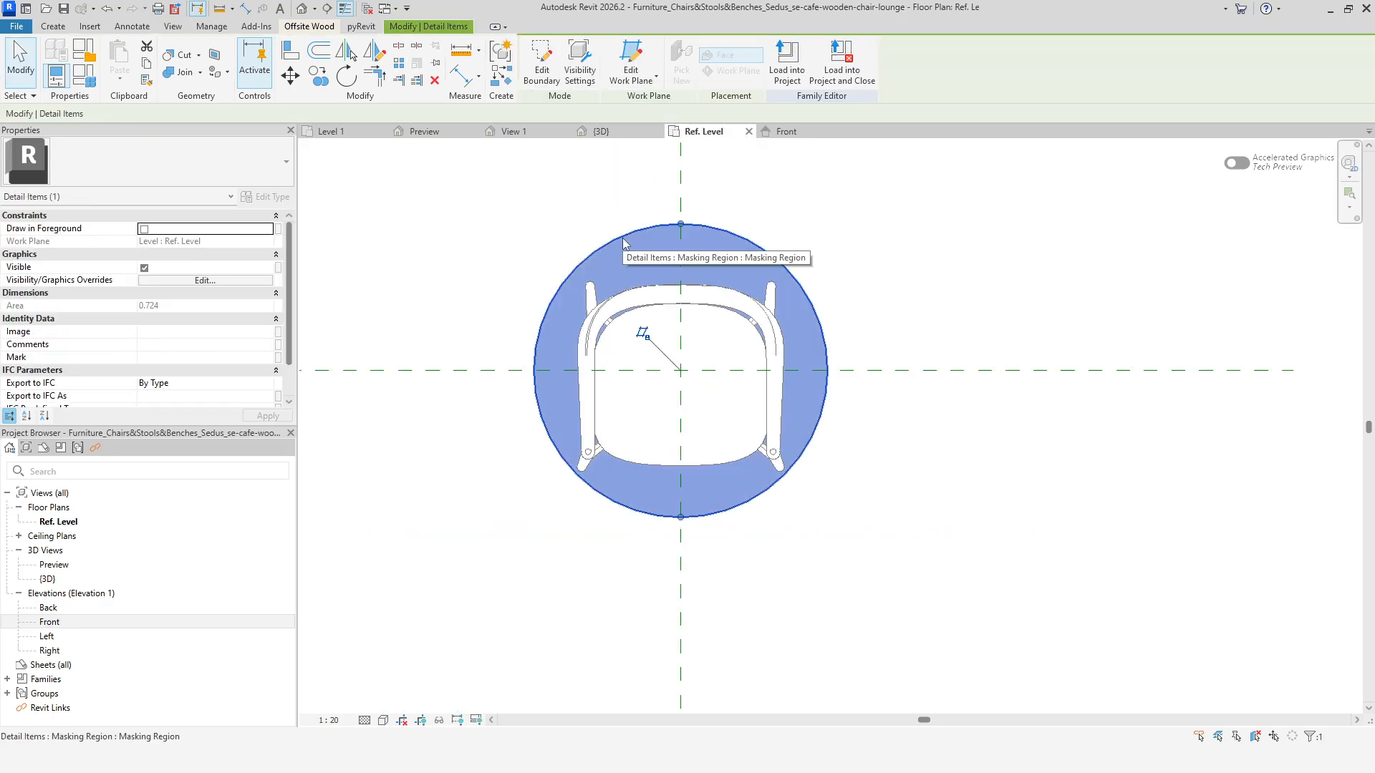
pyautogui.click(653, 78)
pyautogui.click(654, 106)
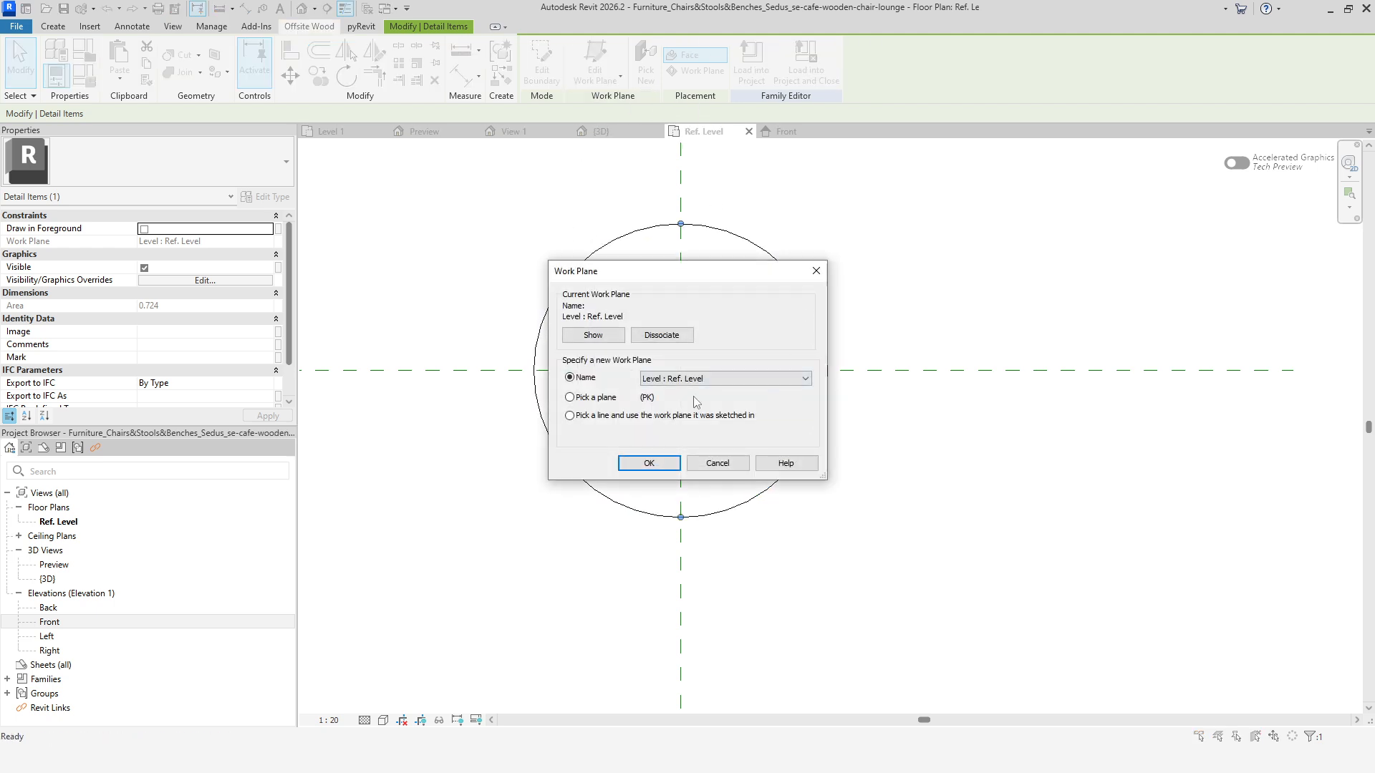
pyautogui.click(692, 384)
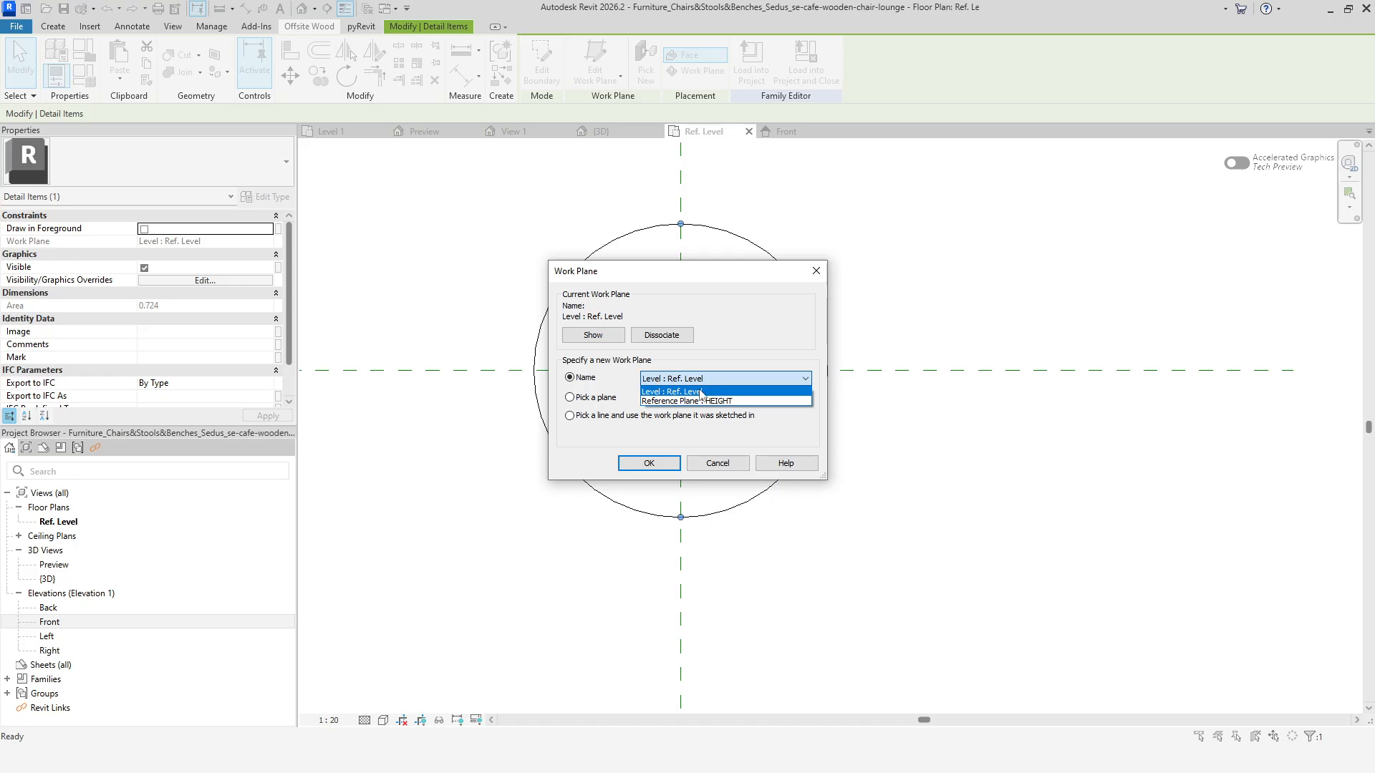
pyautogui.click(748, 403)
pyautogui.click(644, 466)
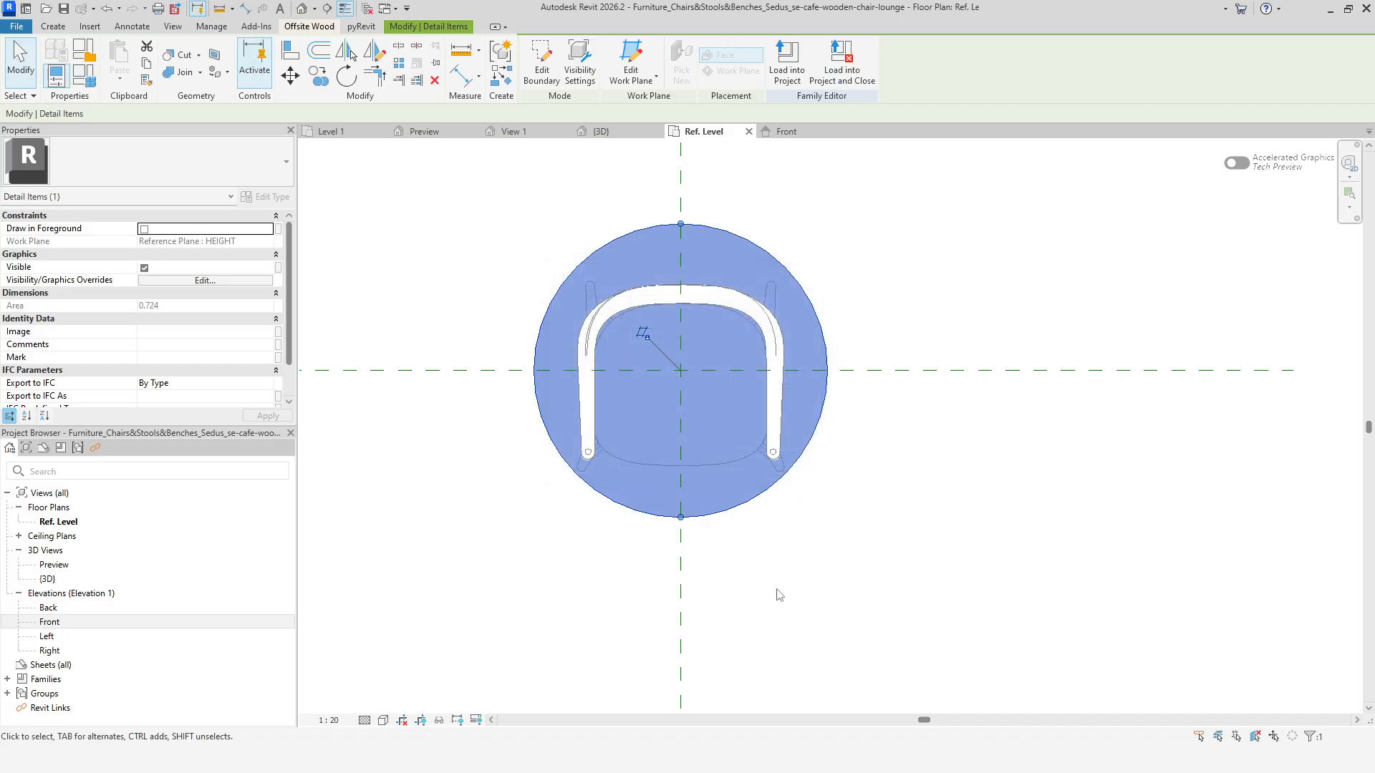
pyautogui.press('Escape')
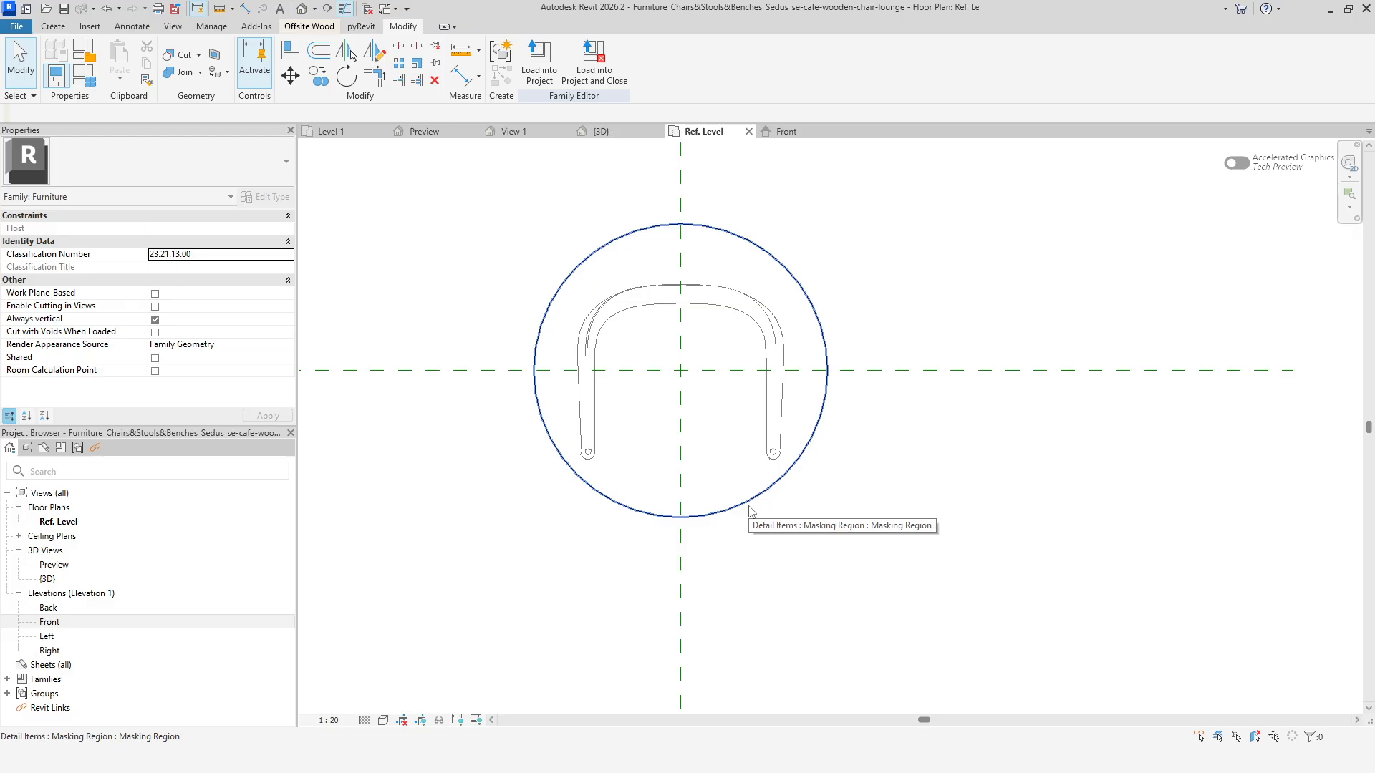
pyautogui.click(785, 131)
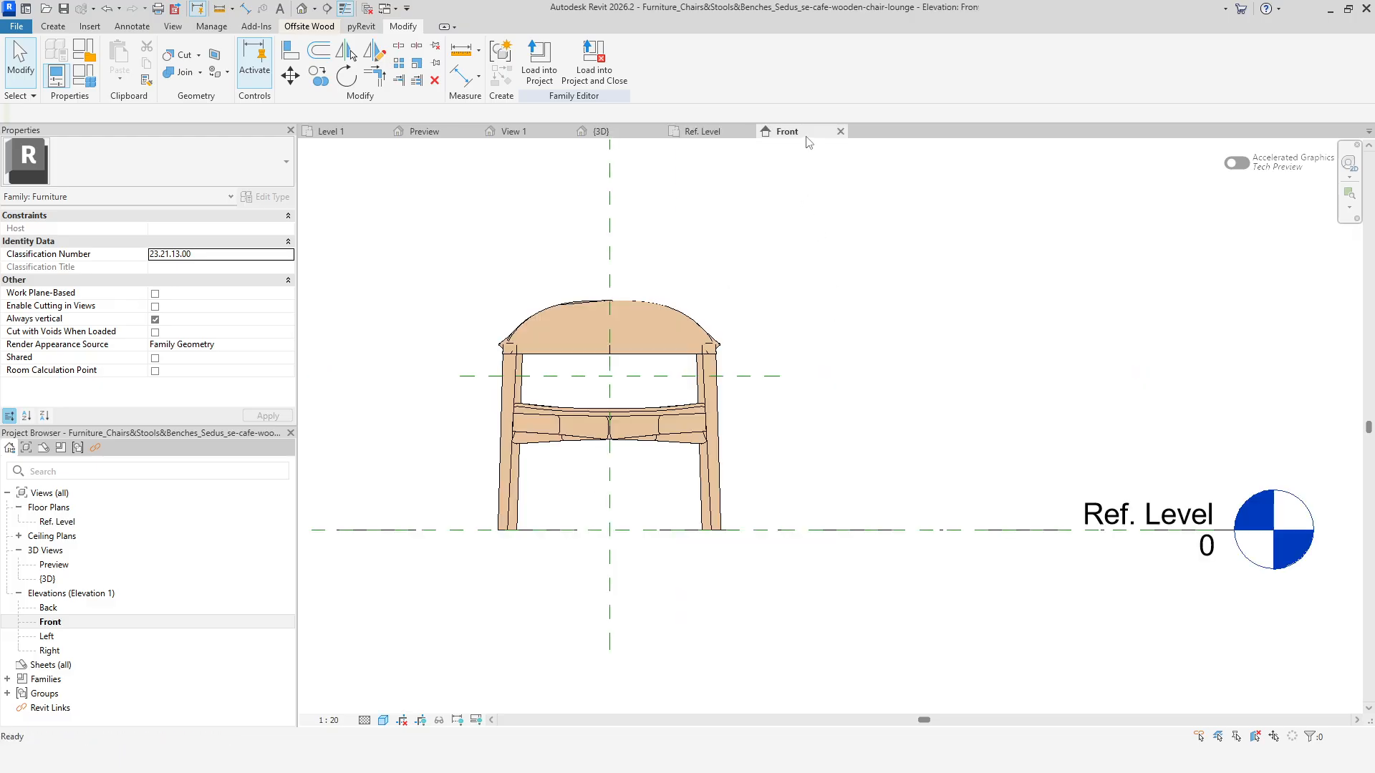
pyautogui.click(702, 132)
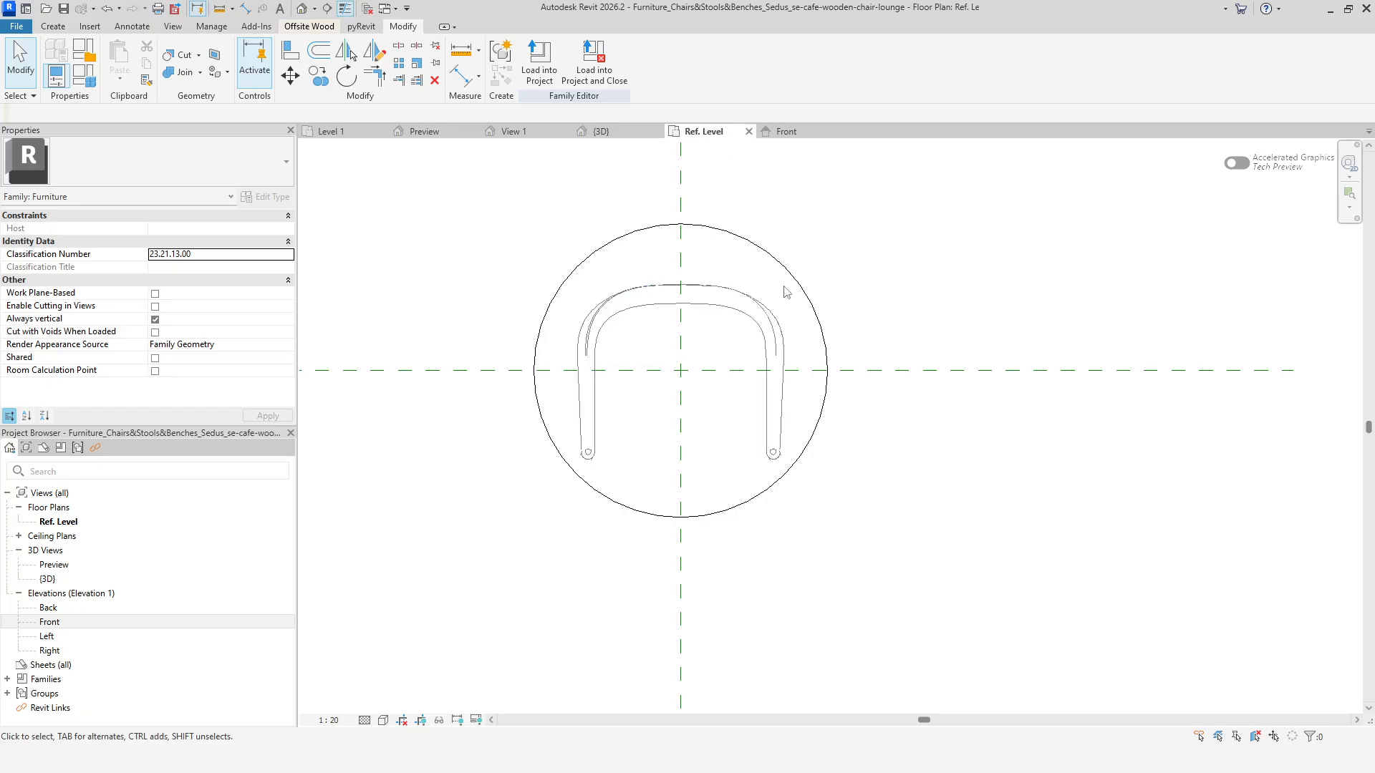
# Raise the HEIGHT reference plane in the Front elevation to the top of the backrest and check the plan.
pyautogui.click(786, 132)
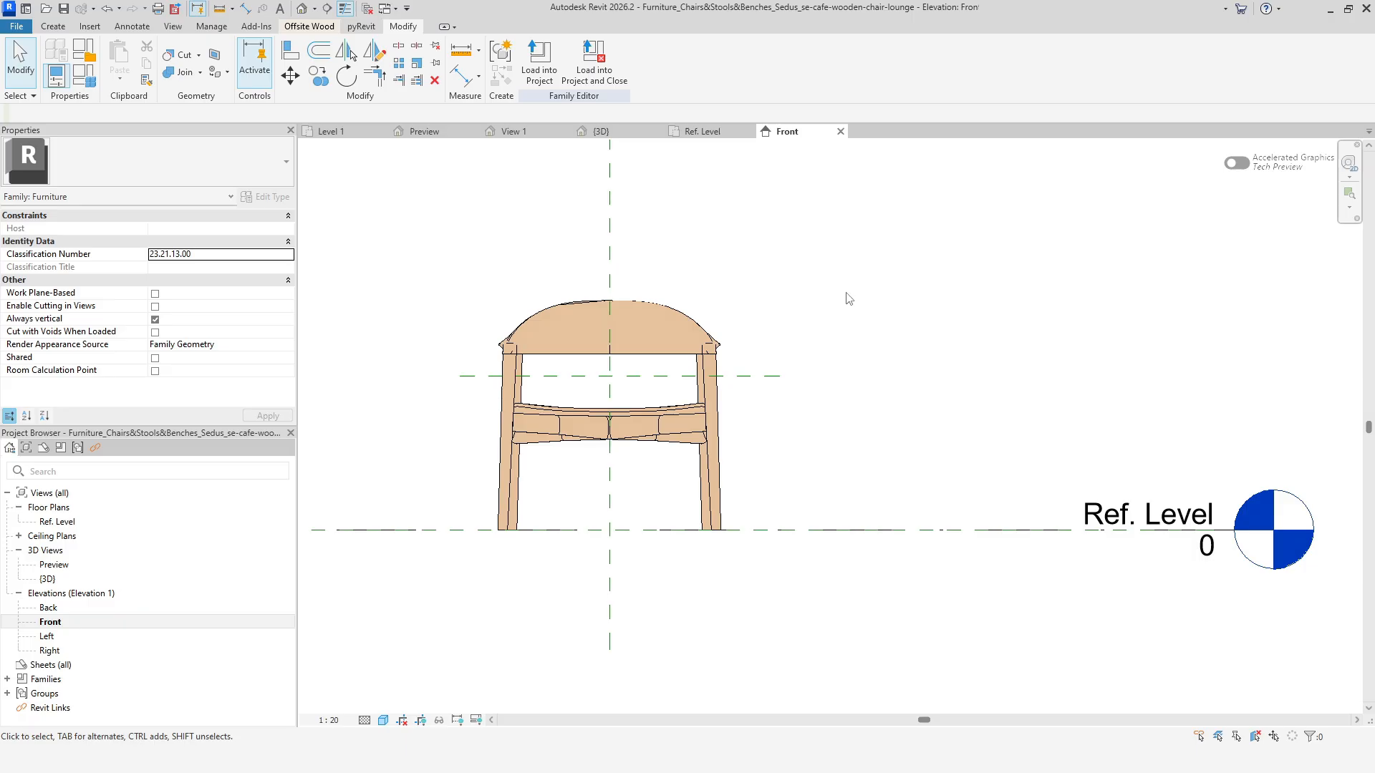
pyautogui.moveTo(783, 375); pyautogui.dragTo(754, 319)
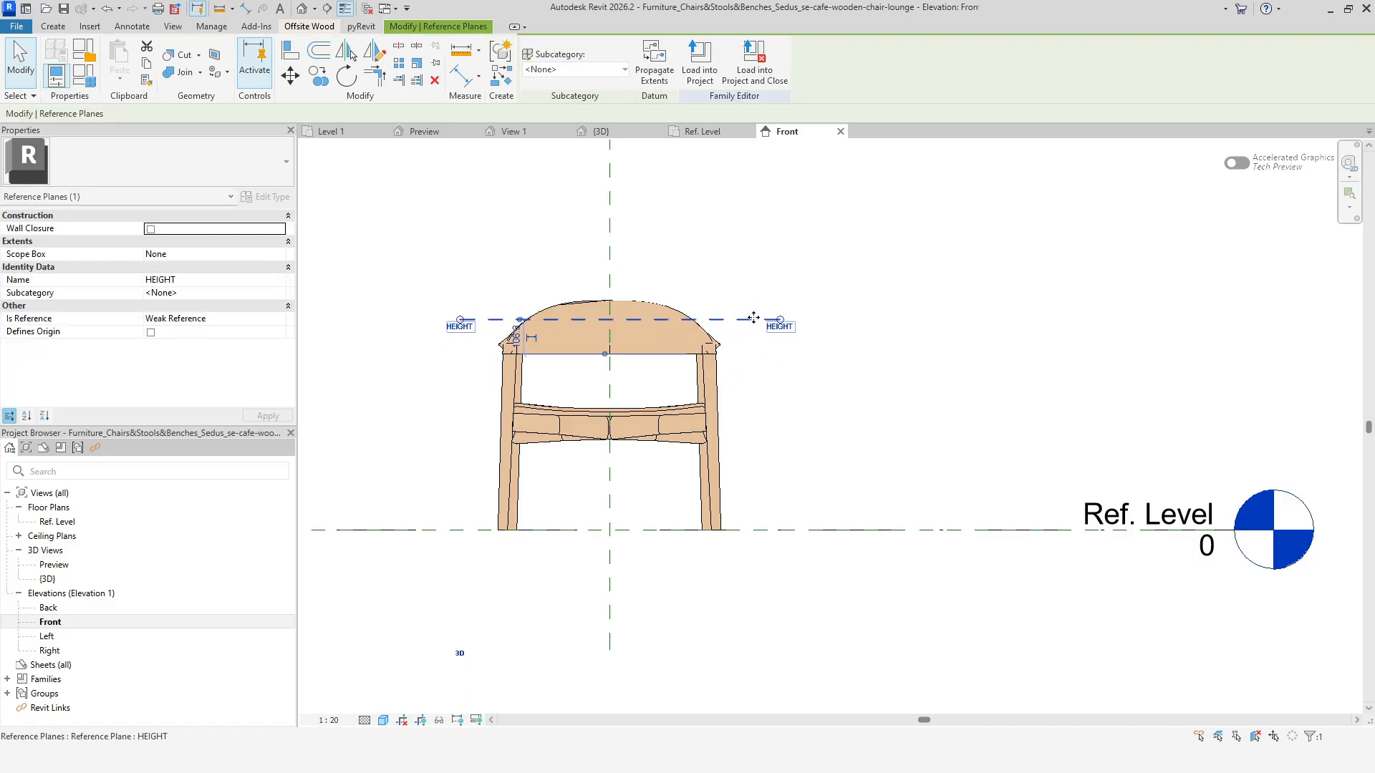
pyautogui.click(723, 133)
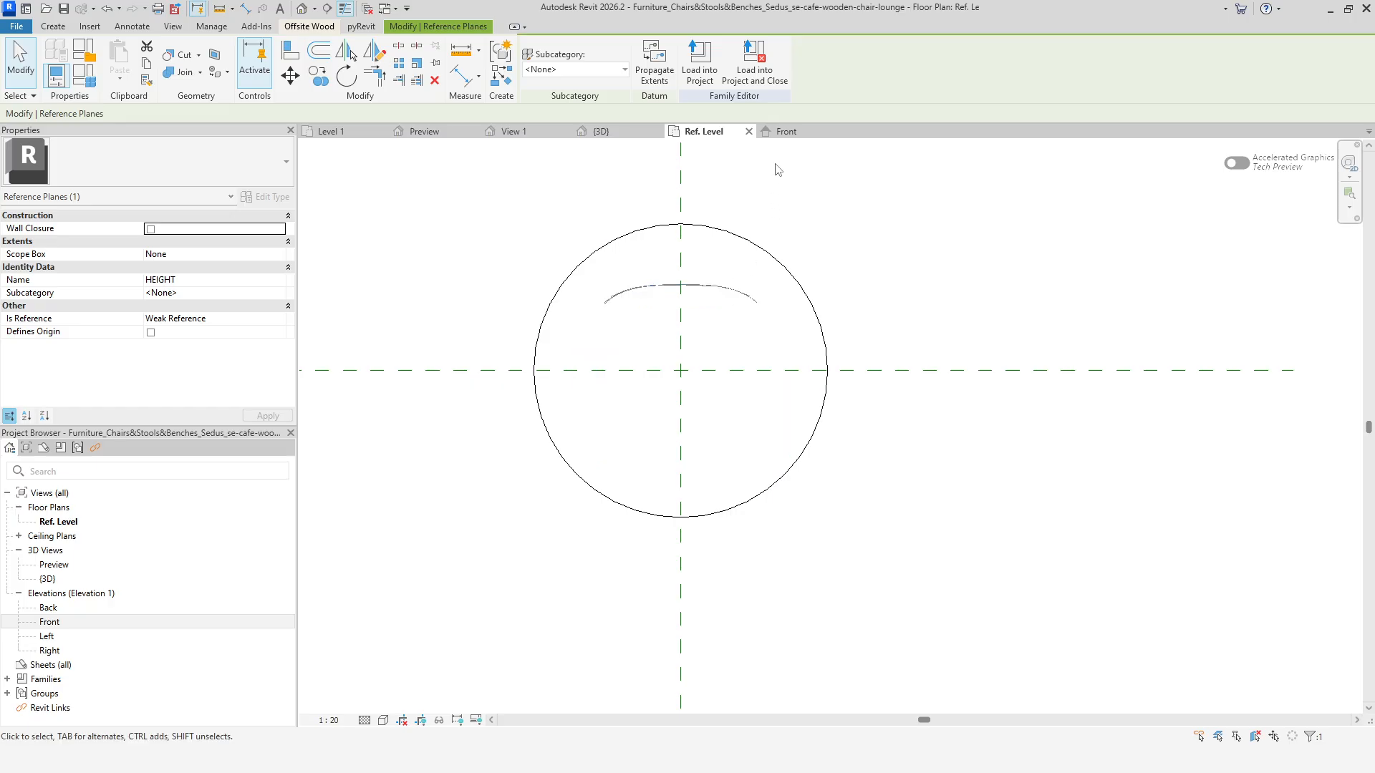
# Move the HEIGHT reference plane above the whole chair and check the masking in plan.
pyautogui.click(786, 132)
pyautogui.moveTo(739, 320); pyautogui.dragTo(739, 234)
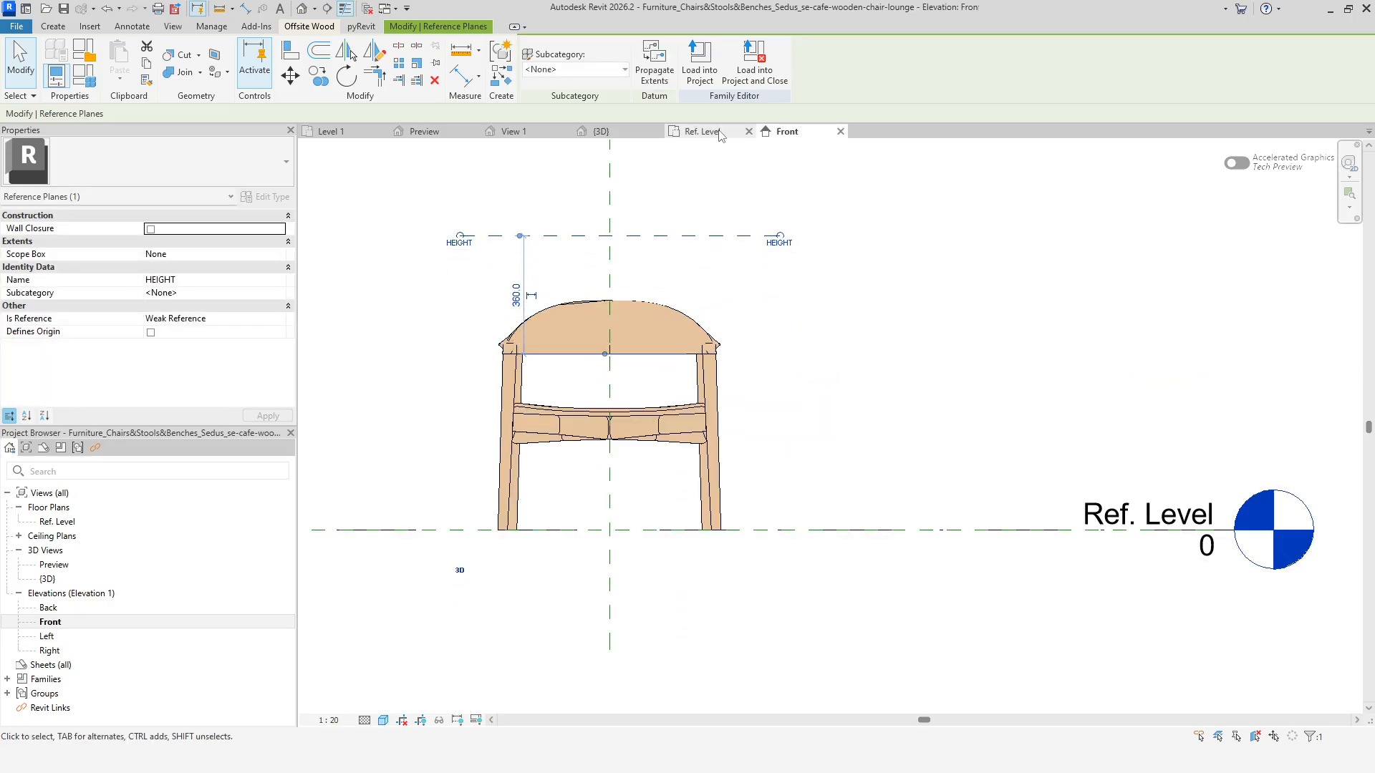
pyautogui.click(718, 132)
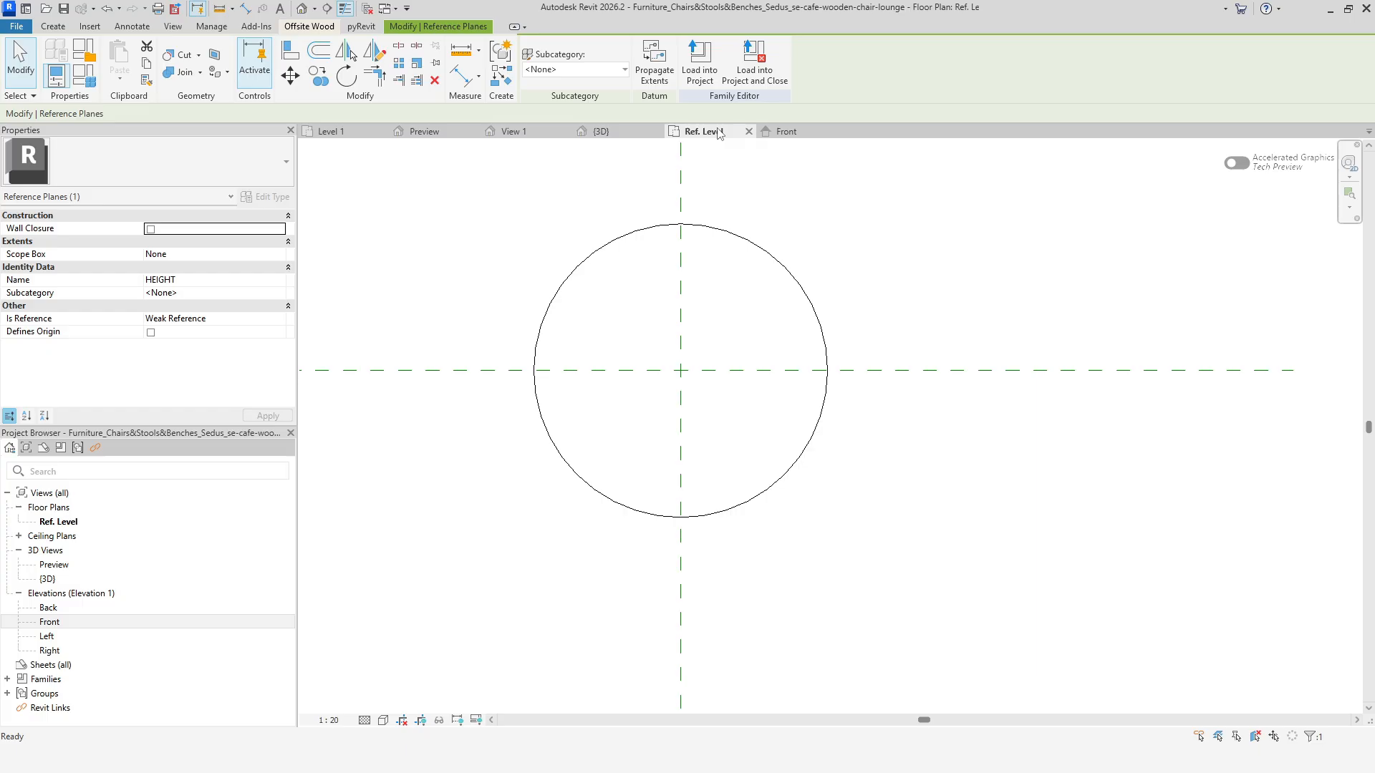
# Lower the HEIGHT reference plane below the seat and check the plan again.
pyautogui.click(786, 132)
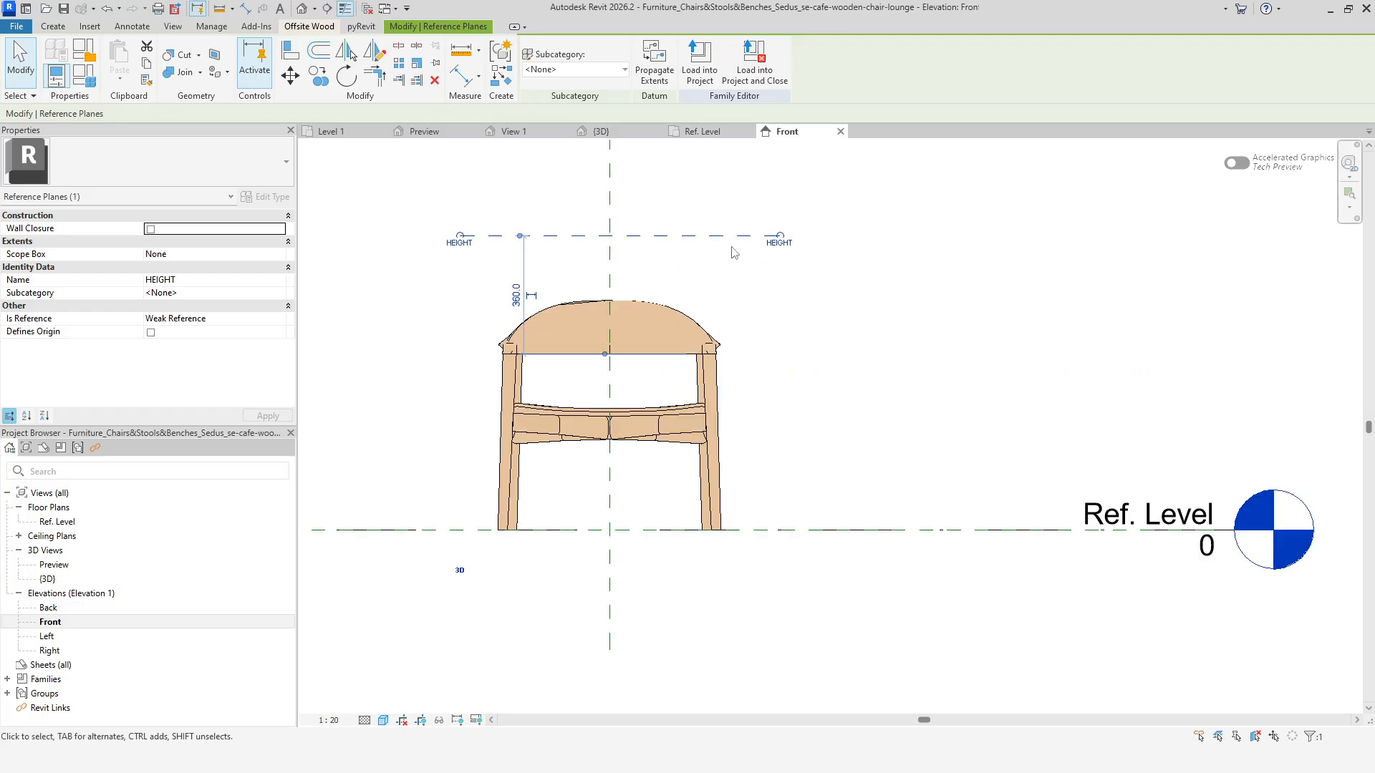
pyautogui.moveTo(730, 237); pyautogui.dragTo(733, 435)
pyautogui.click(709, 131)
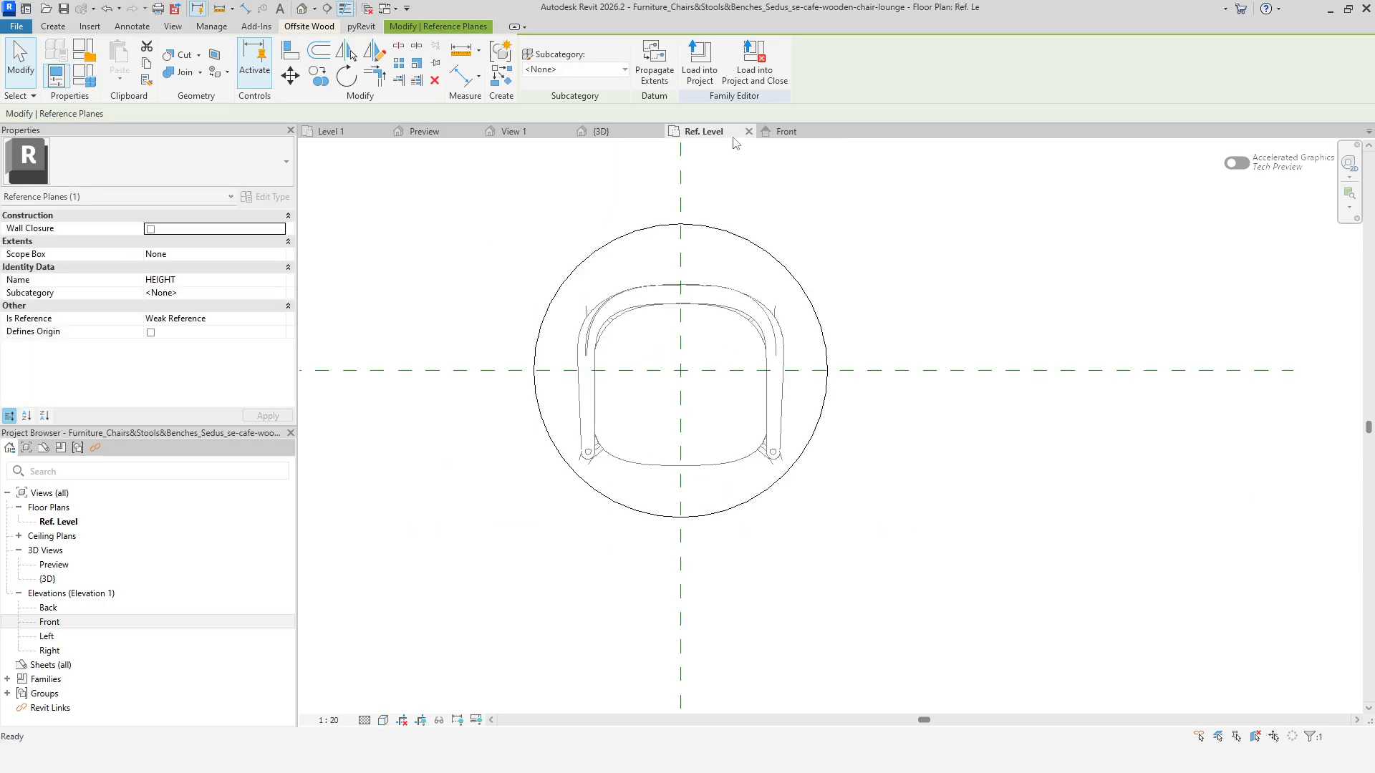
# Lower the HEIGHT reference plane almost to the floor level and check the plan.
pyautogui.click(795, 134)
pyautogui.moveTo(734, 433); pyautogui.dragTo(735, 504)
pyautogui.click(704, 132)
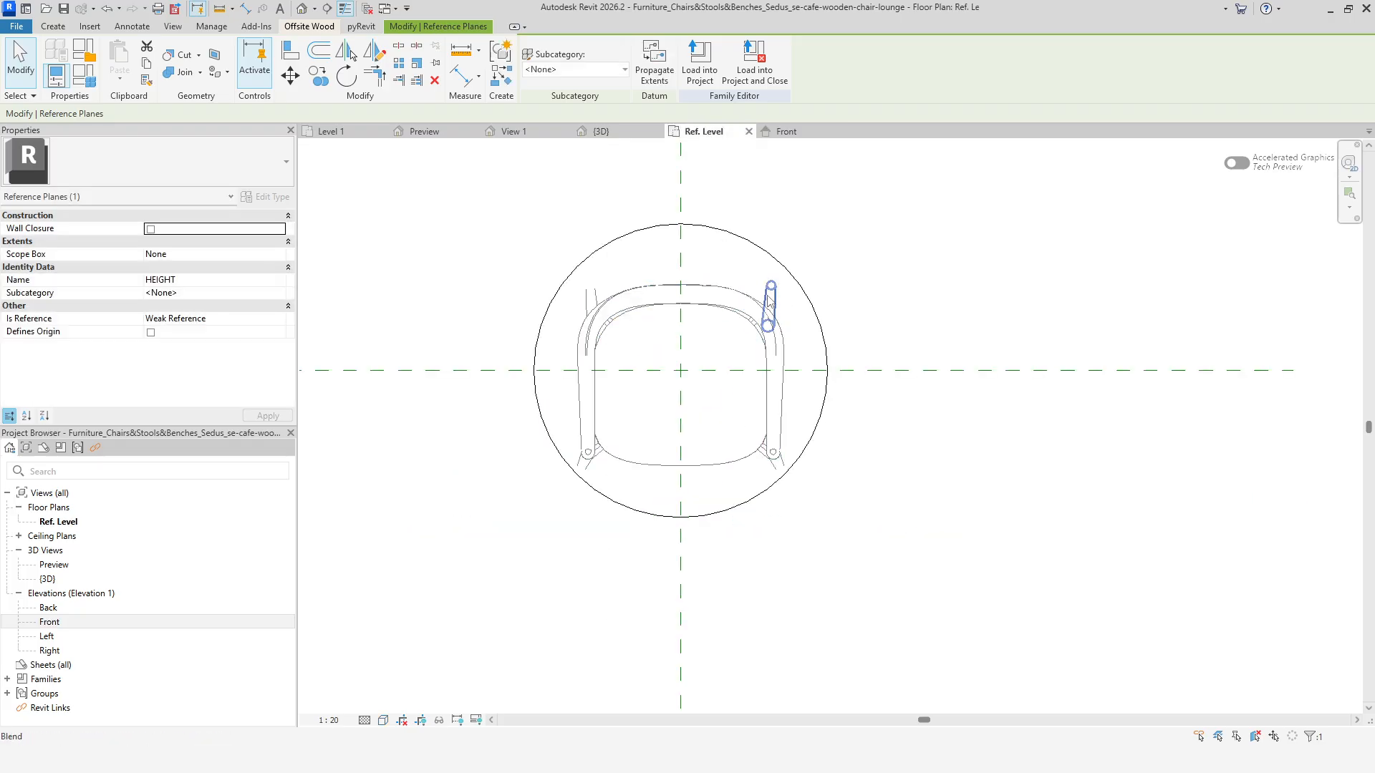
# Move the HEIGHT reference plane up to just below the seat rail and review the plan.
pyautogui.click(788, 131)
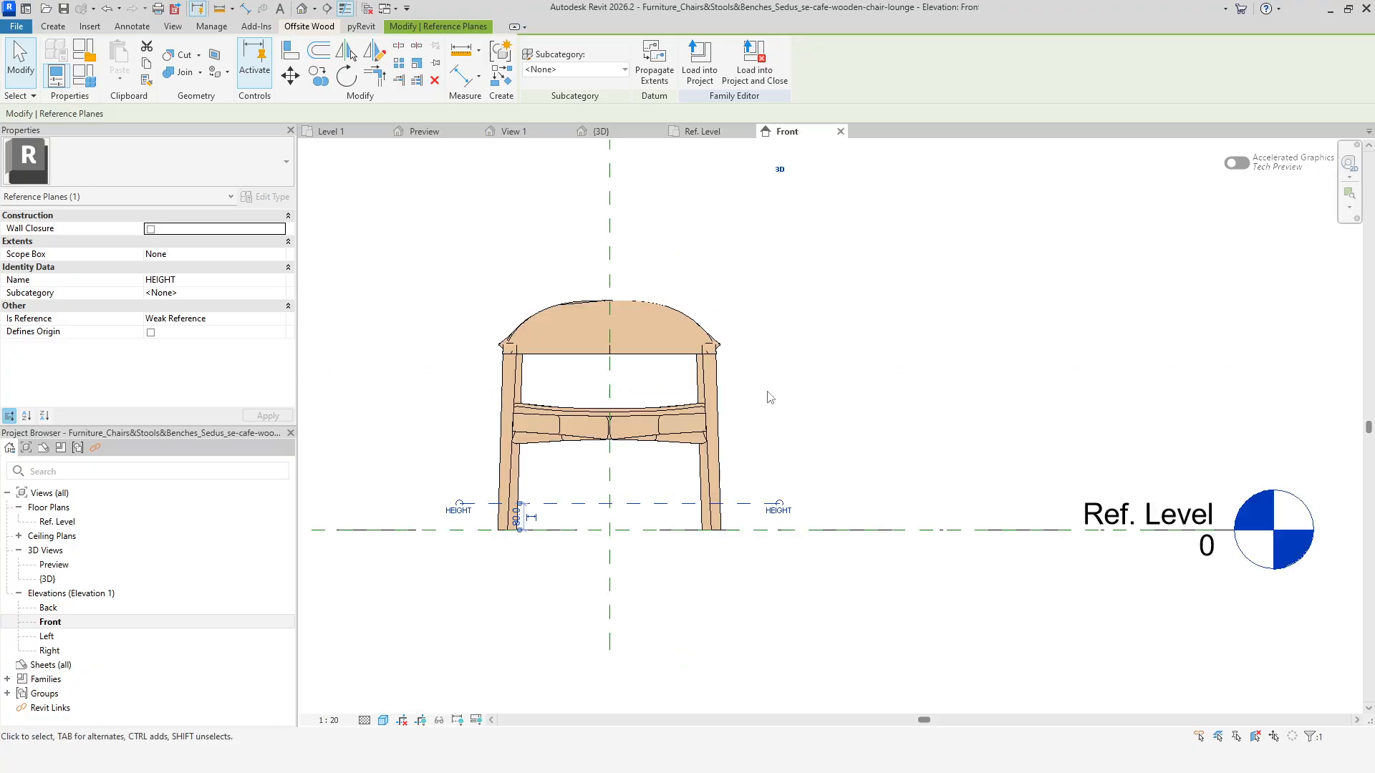
pyautogui.moveTo(739, 490); pyautogui.dragTo(738, 384)
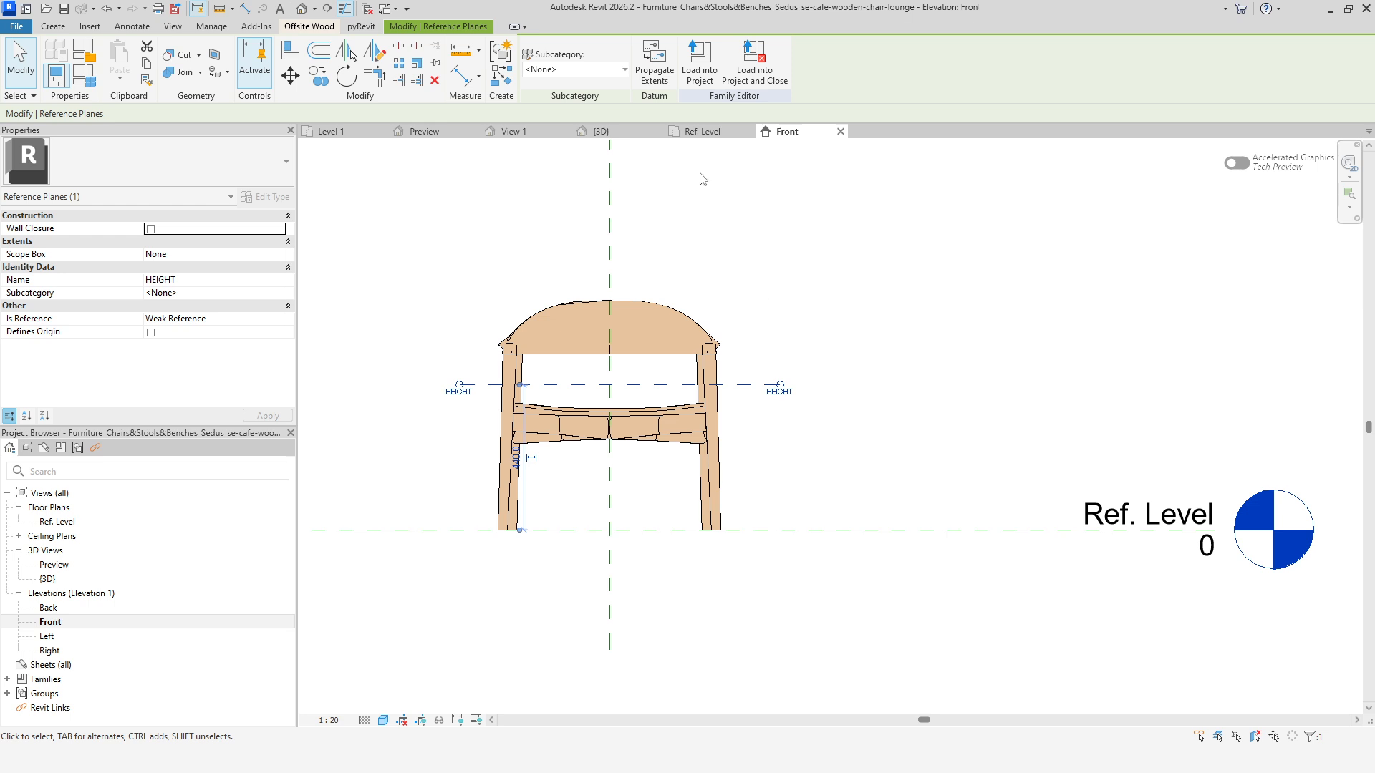
pyautogui.click(709, 135)
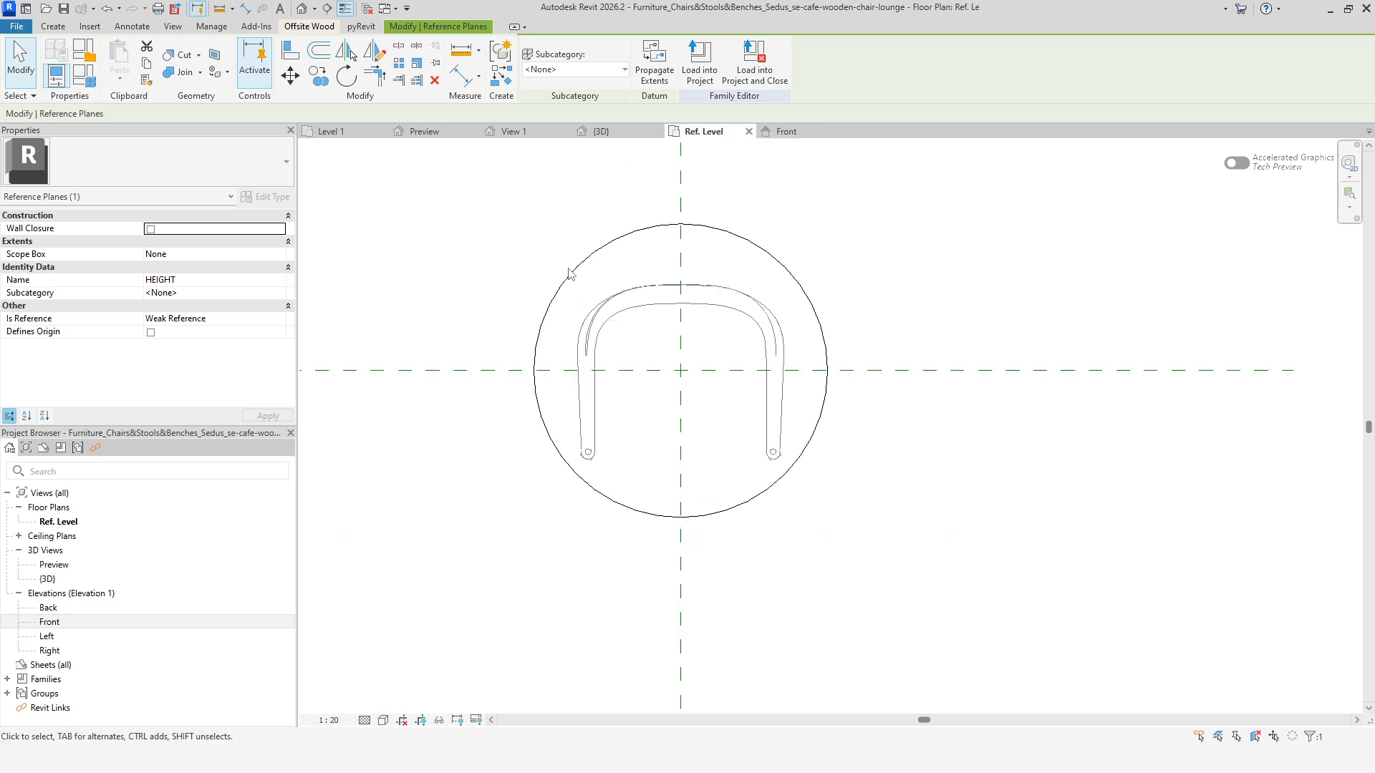
# Edit the masking region boundary and set the circle's line subcategory to <Invisible lines>.
pyautogui.click(568, 277)
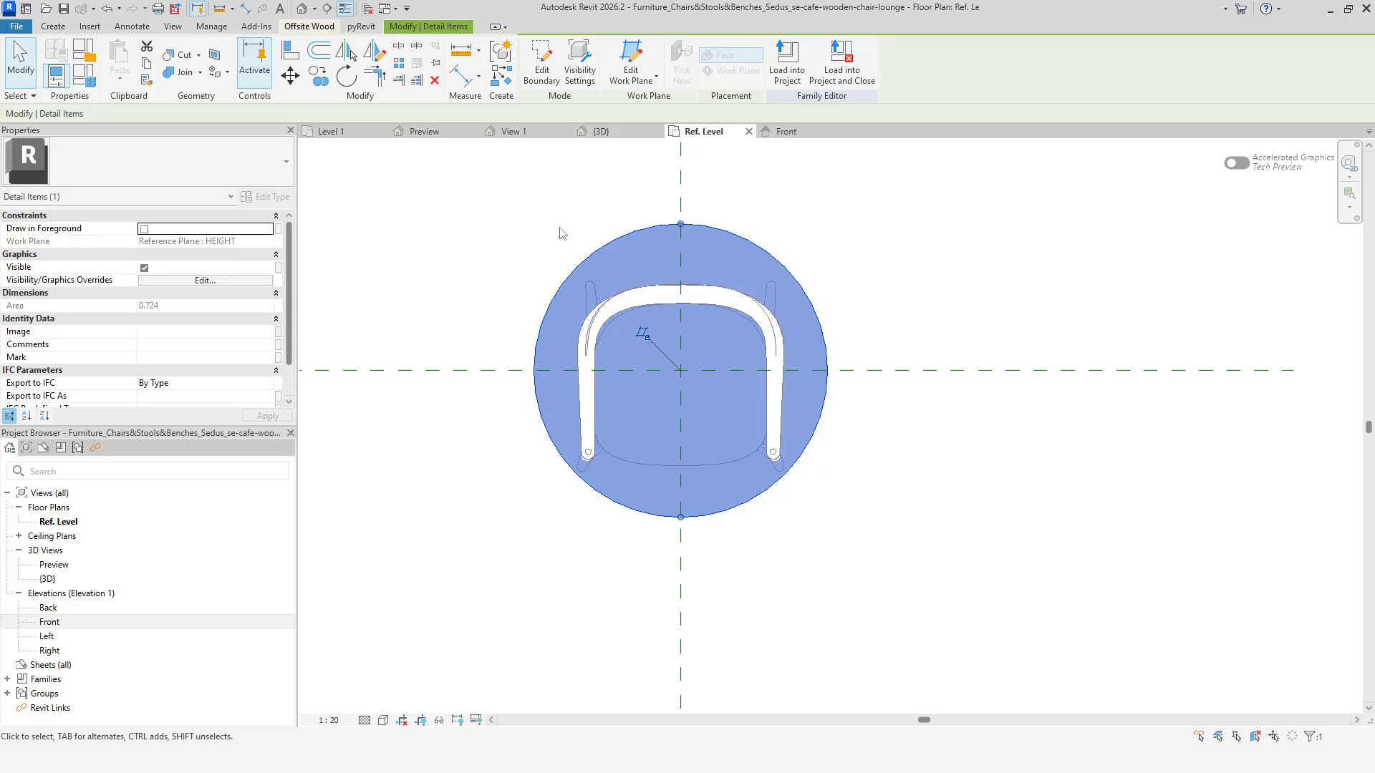
pyautogui.click(542, 59)
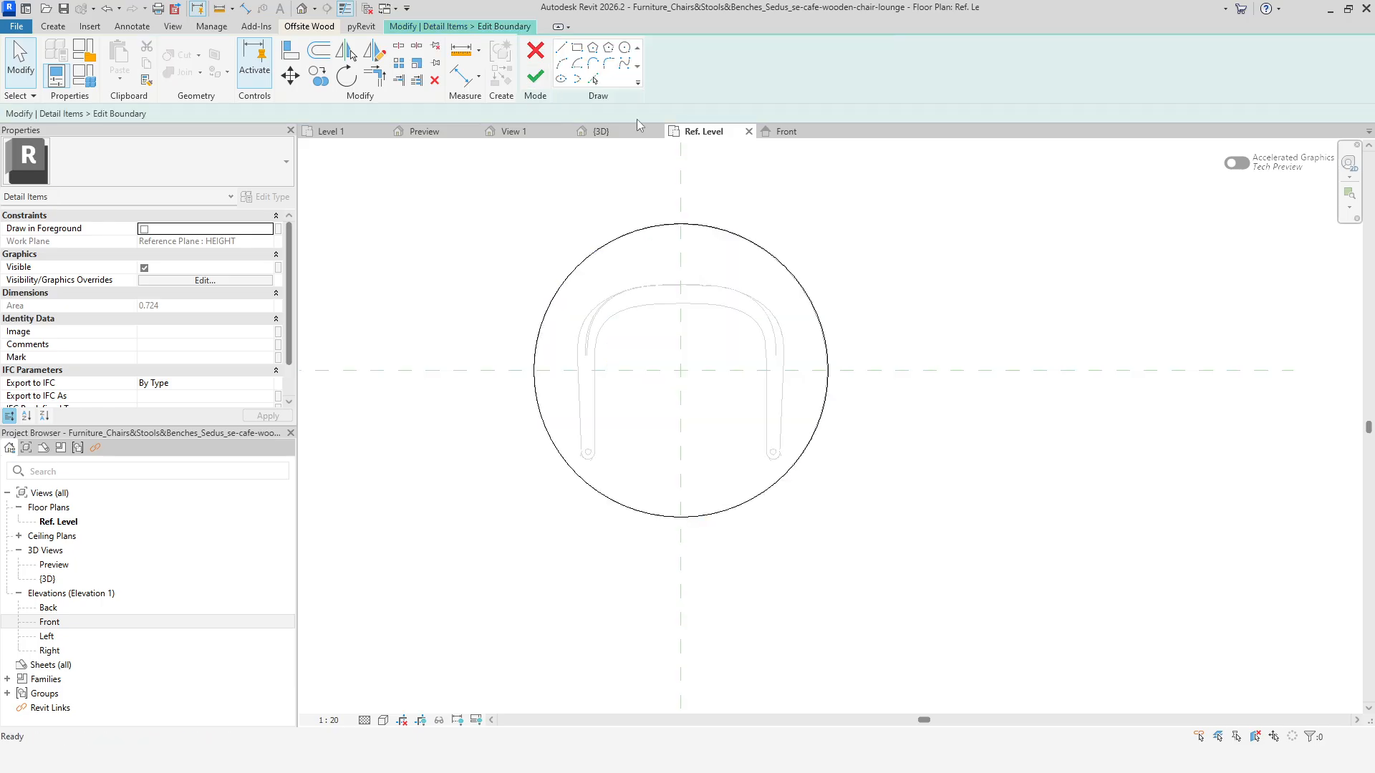
pyautogui.click(612, 240)
pyautogui.click(694, 70)
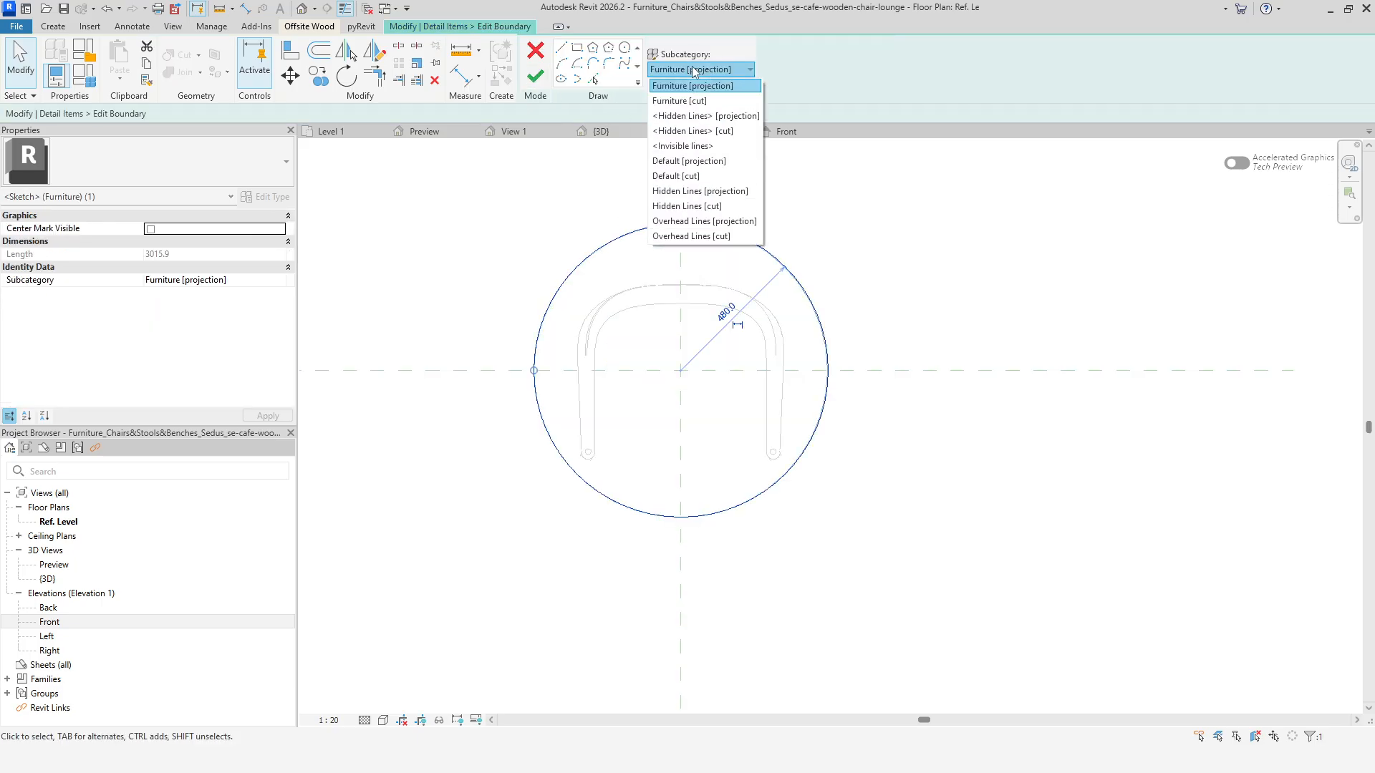
pyautogui.click(701, 146)
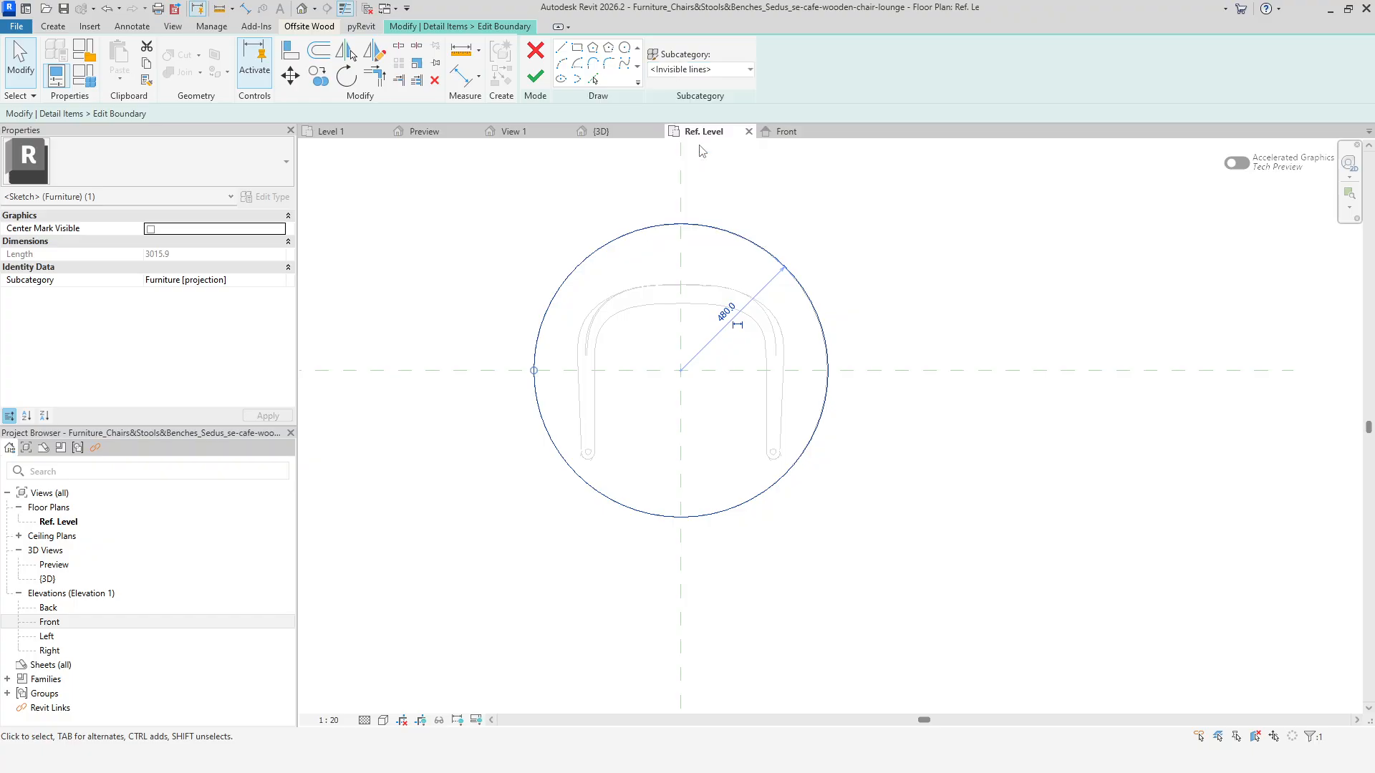
pyautogui.click(535, 77)
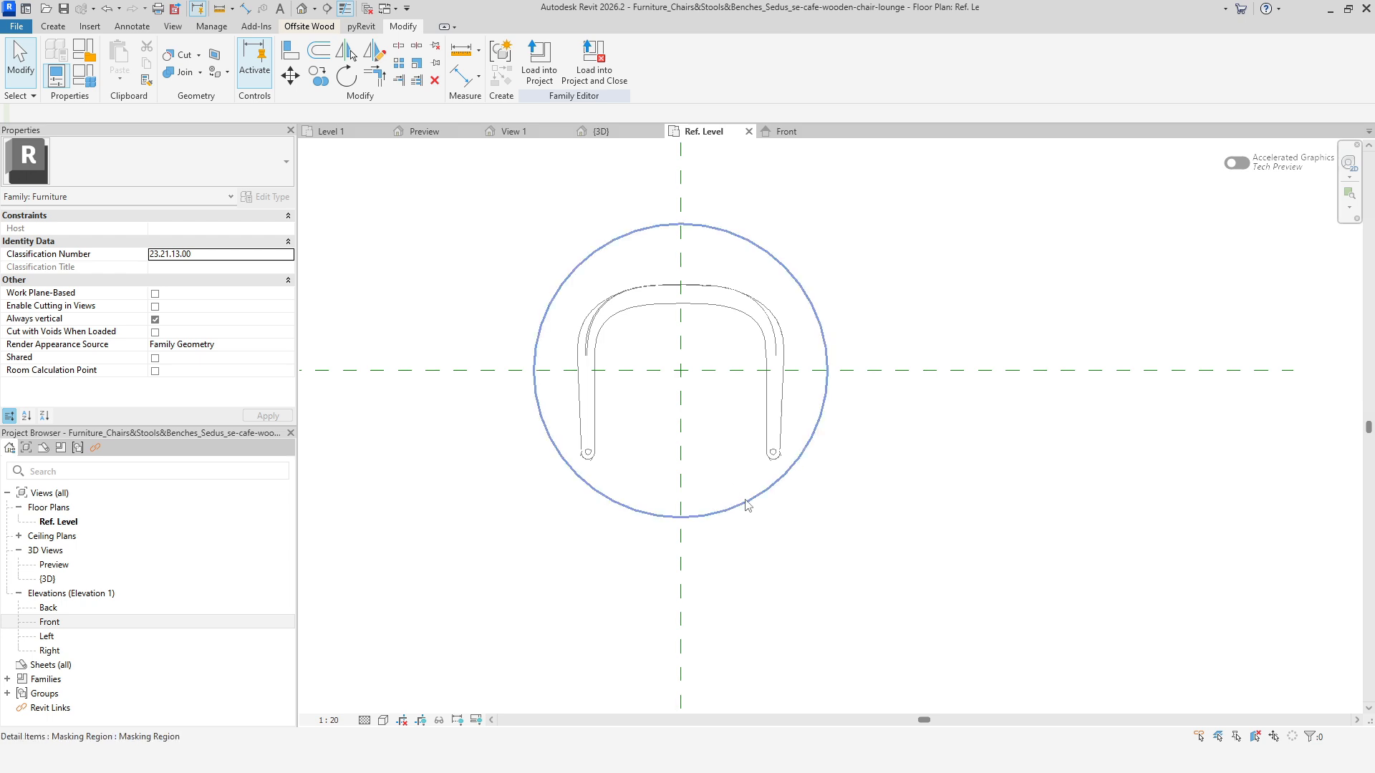
# Edit the masking region boundary again and set the circle's subcategory back to Furniture [projection].
pyautogui.click(745, 506)
pyautogui.click(542, 75)
pyautogui.click(601, 245)
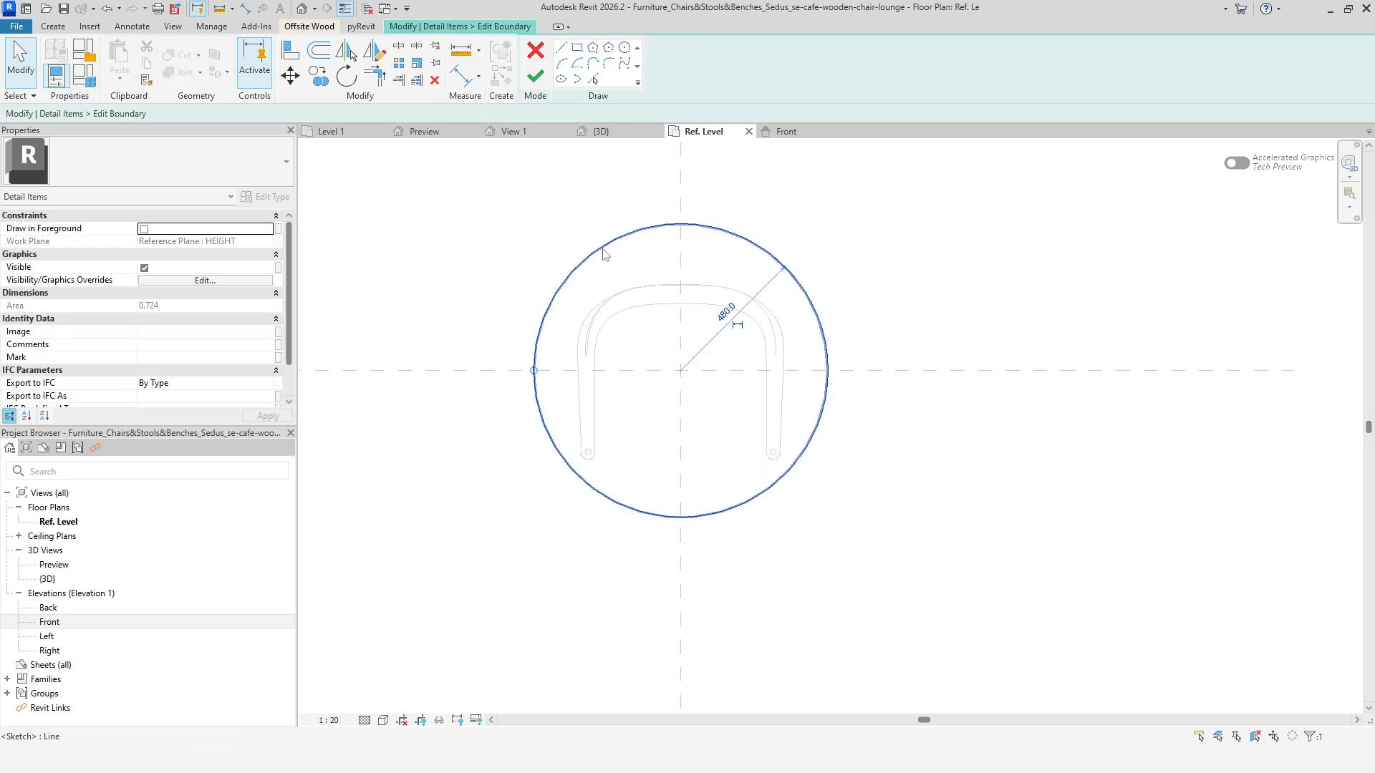
pyautogui.click(673, 71)
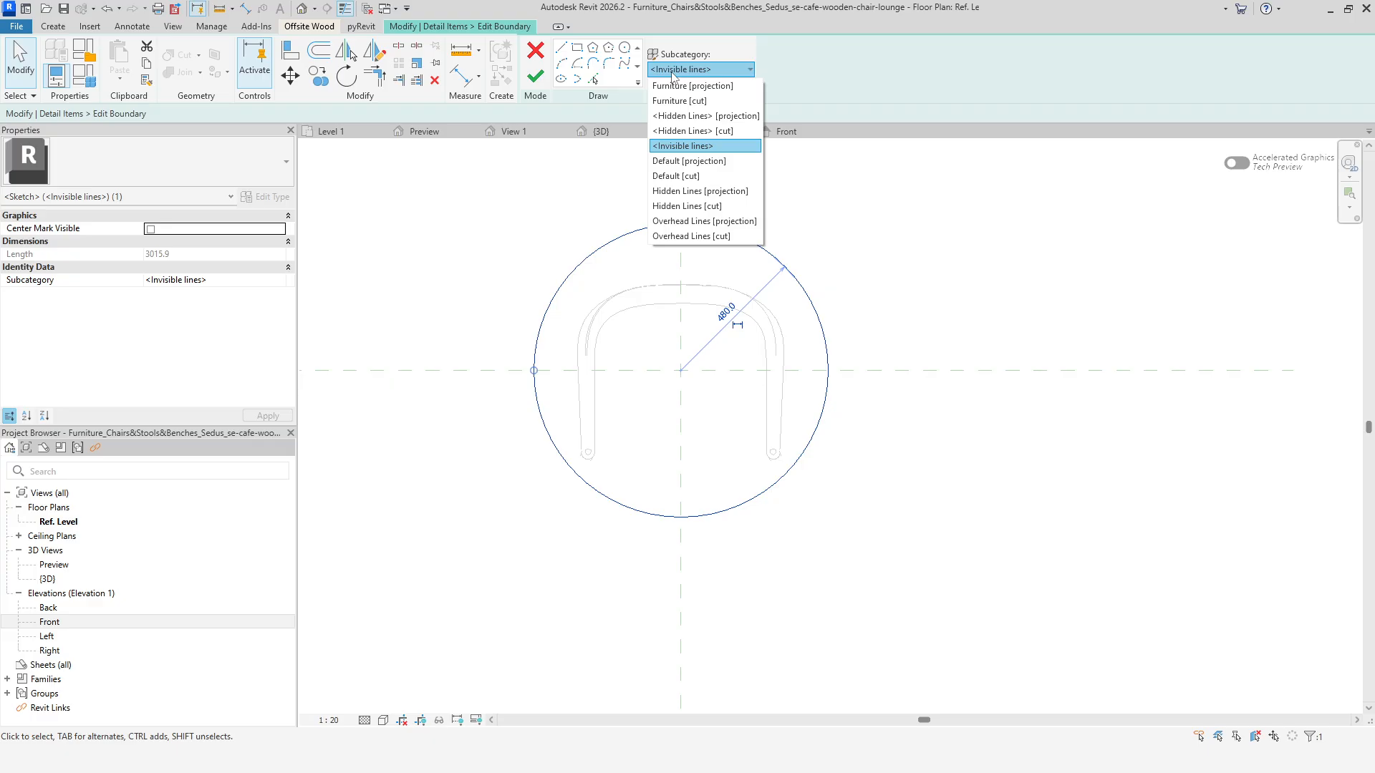
pyautogui.click(692, 85)
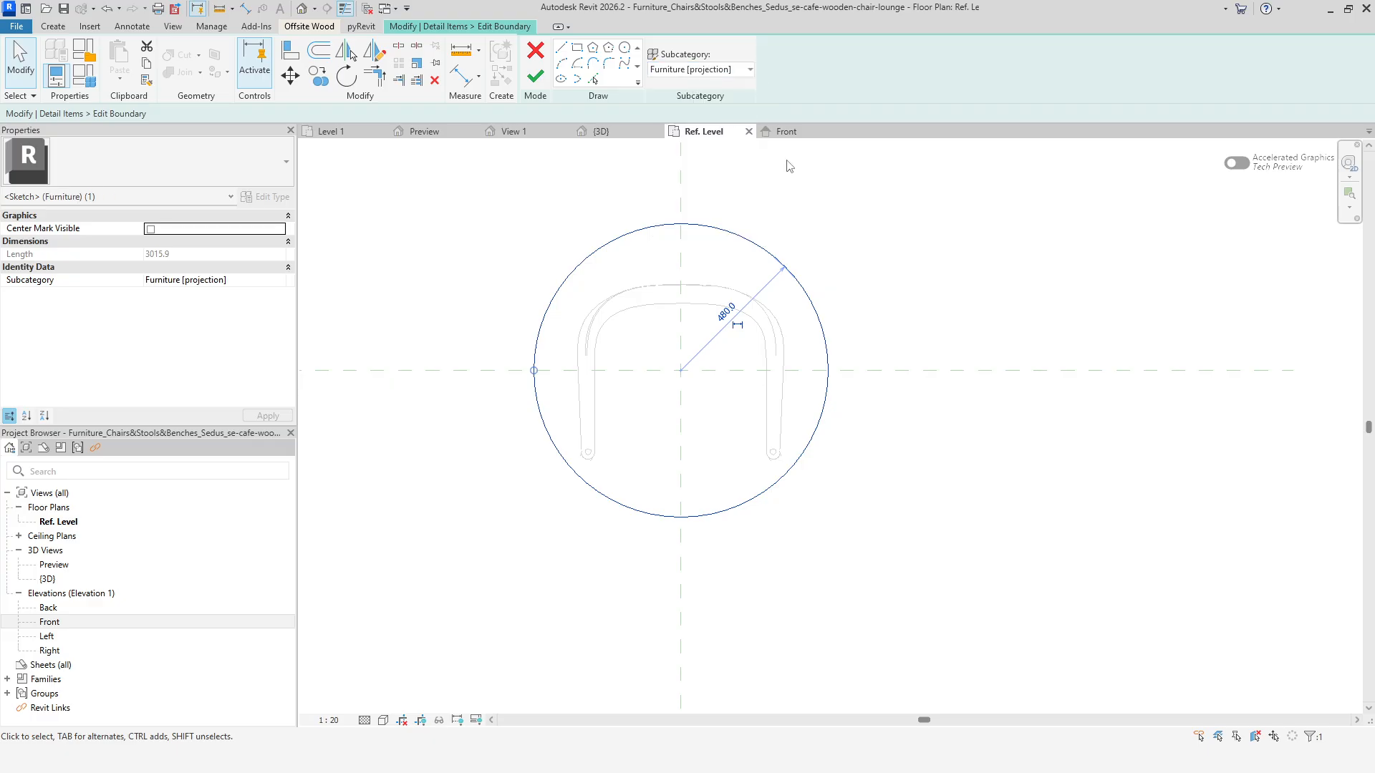
pyautogui.click(536, 76)
pyautogui.click(847, 565)
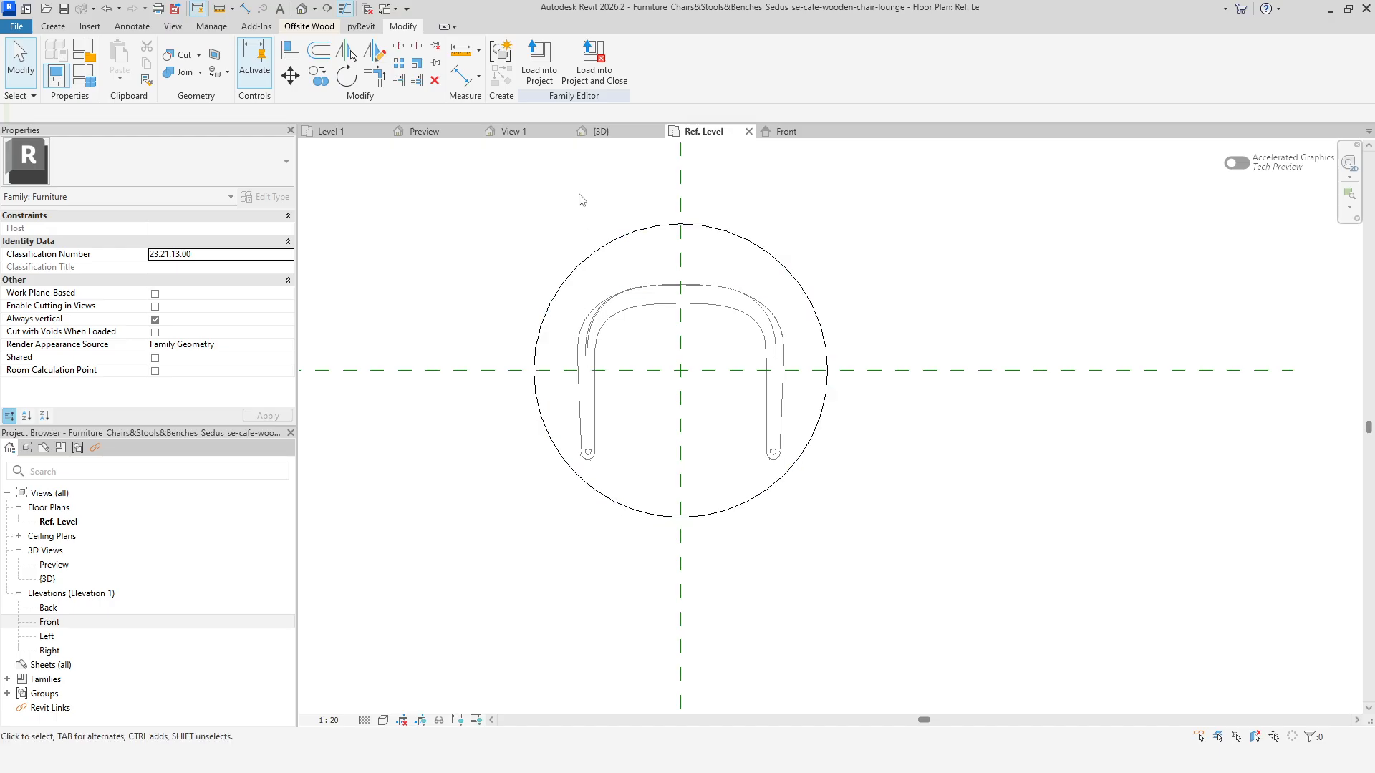
# Load the chair family into the Filled vs Masking region project and inspect the chair in the Level 1 plan.
pyautogui.click(538, 74)
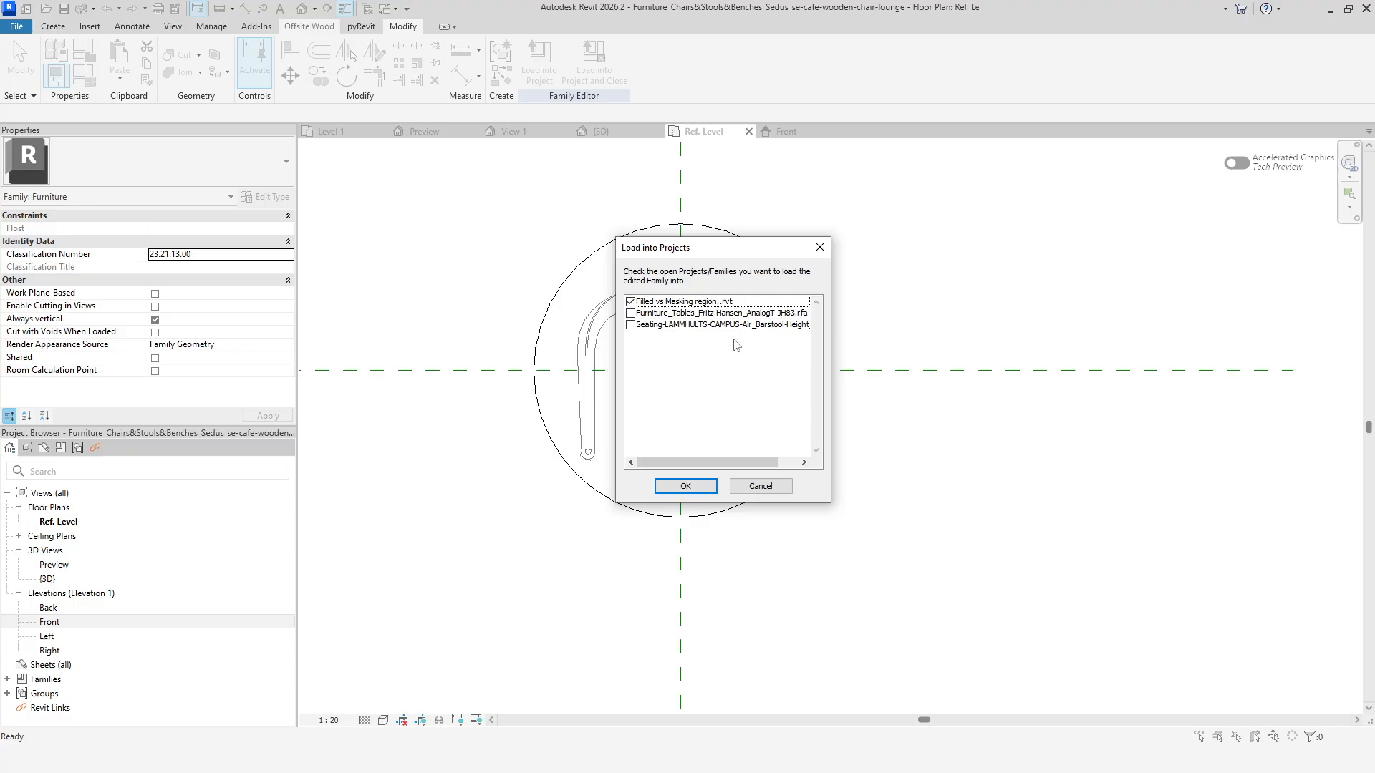
pyautogui.click(695, 488)
pyautogui.moveTo(857, 288); pyautogui.dragTo(544, 493, button='middle')
pyautogui.click(723, 327)
pyautogui.rightClick(806, 294)
pyautogui.click(815, 303)
pyautogui.rightClick(813, 276)
pyautogui.click(823, 285)
pyautogui.scroll(2, 808, 317)
pyautogui.scroll(2, 729, 361)
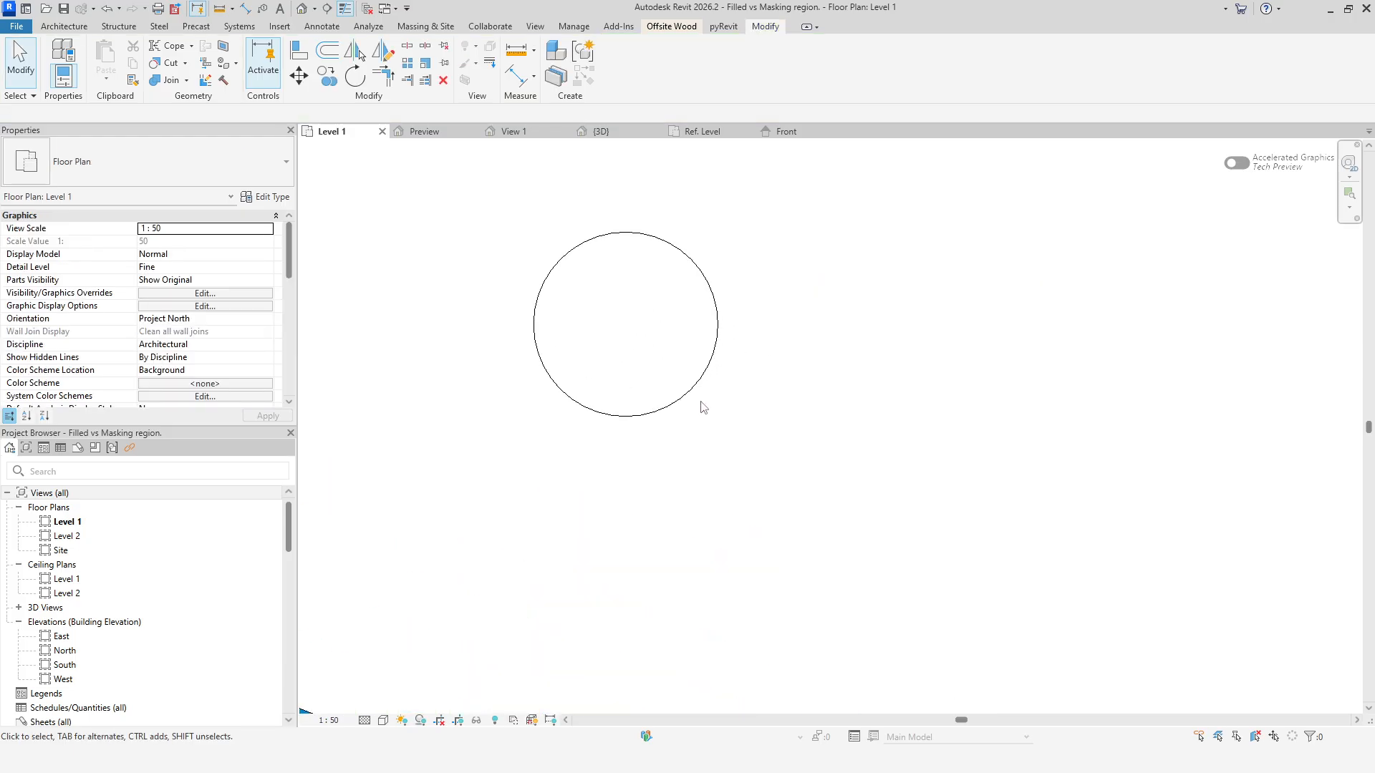
pyautogui.click(694, 390)
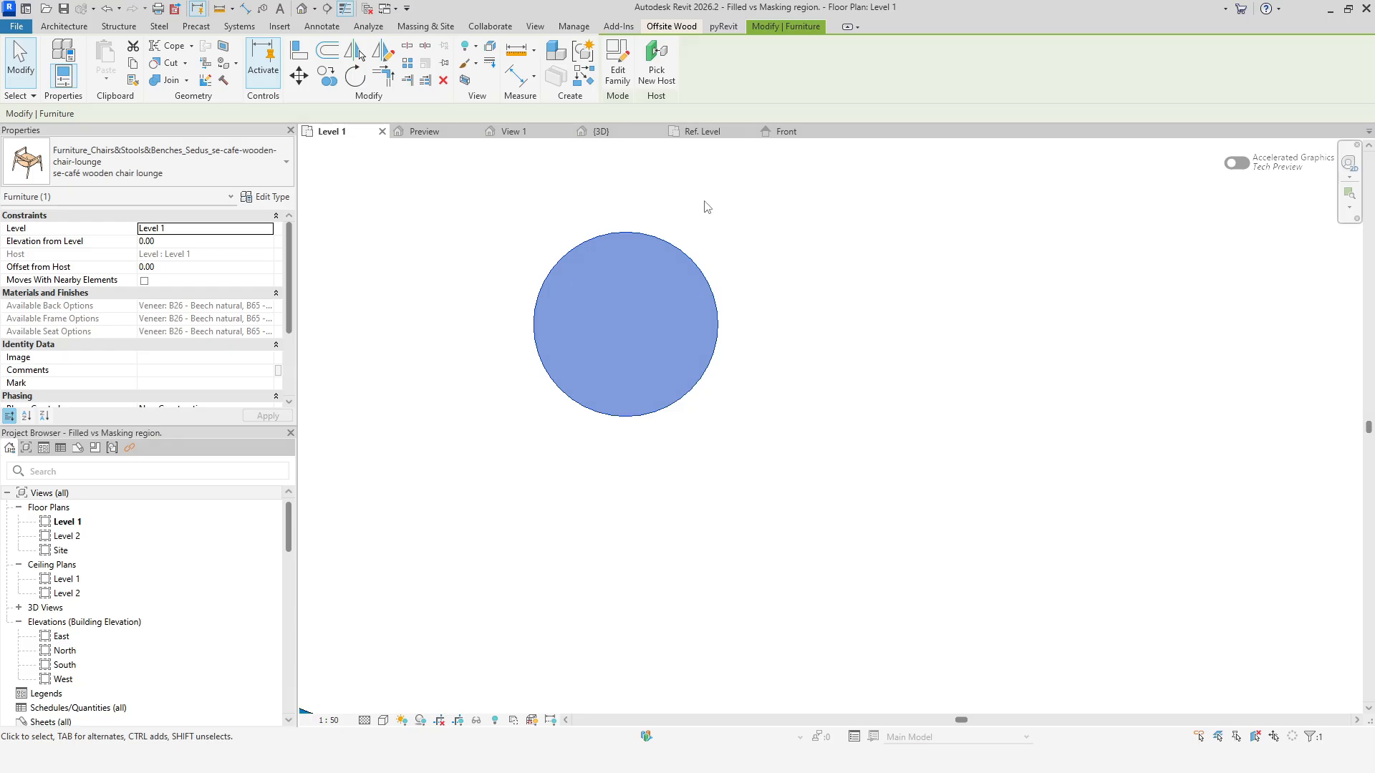
# In the chair family, make the frame element visible in Plan/RCP views and at Coarse and Medium detail levels.
pyautogui.click(713, 134)
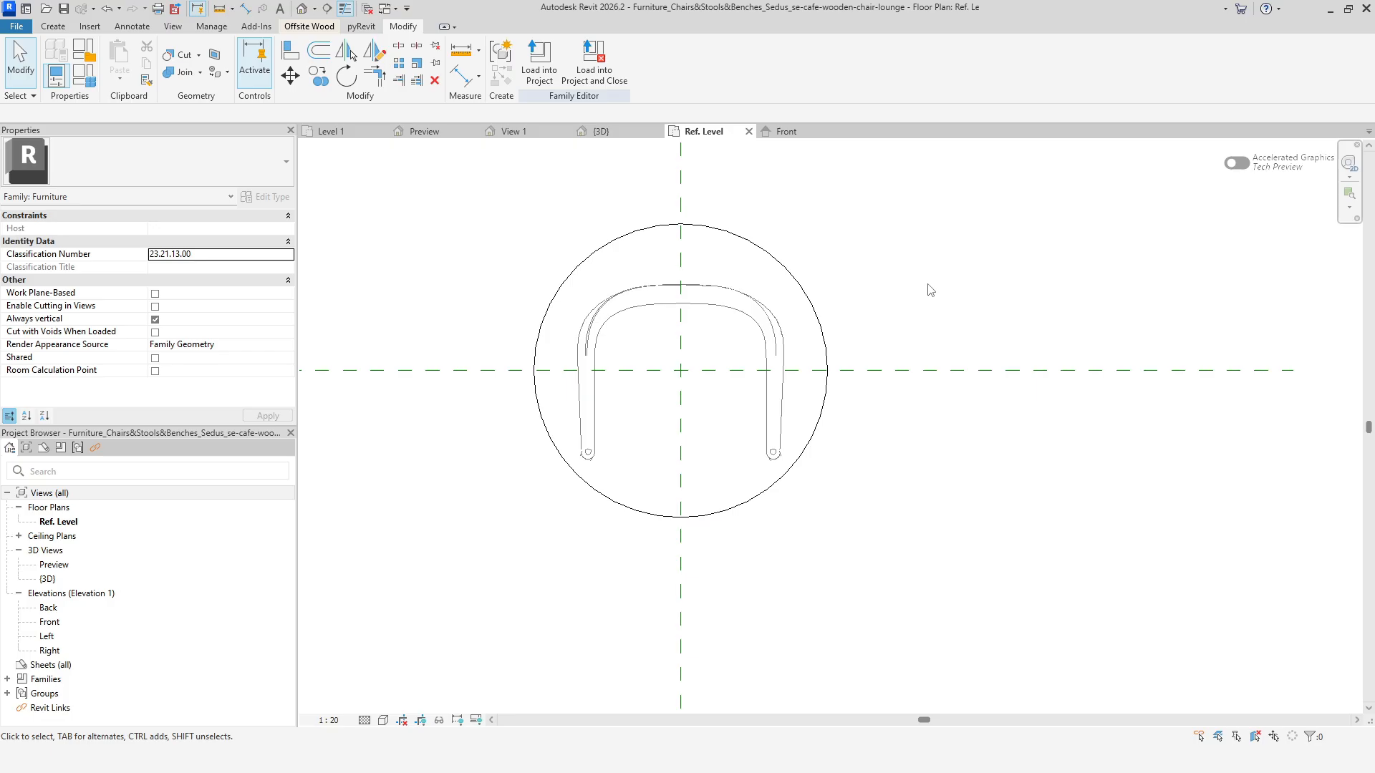
pyautogui.click(724, 288)
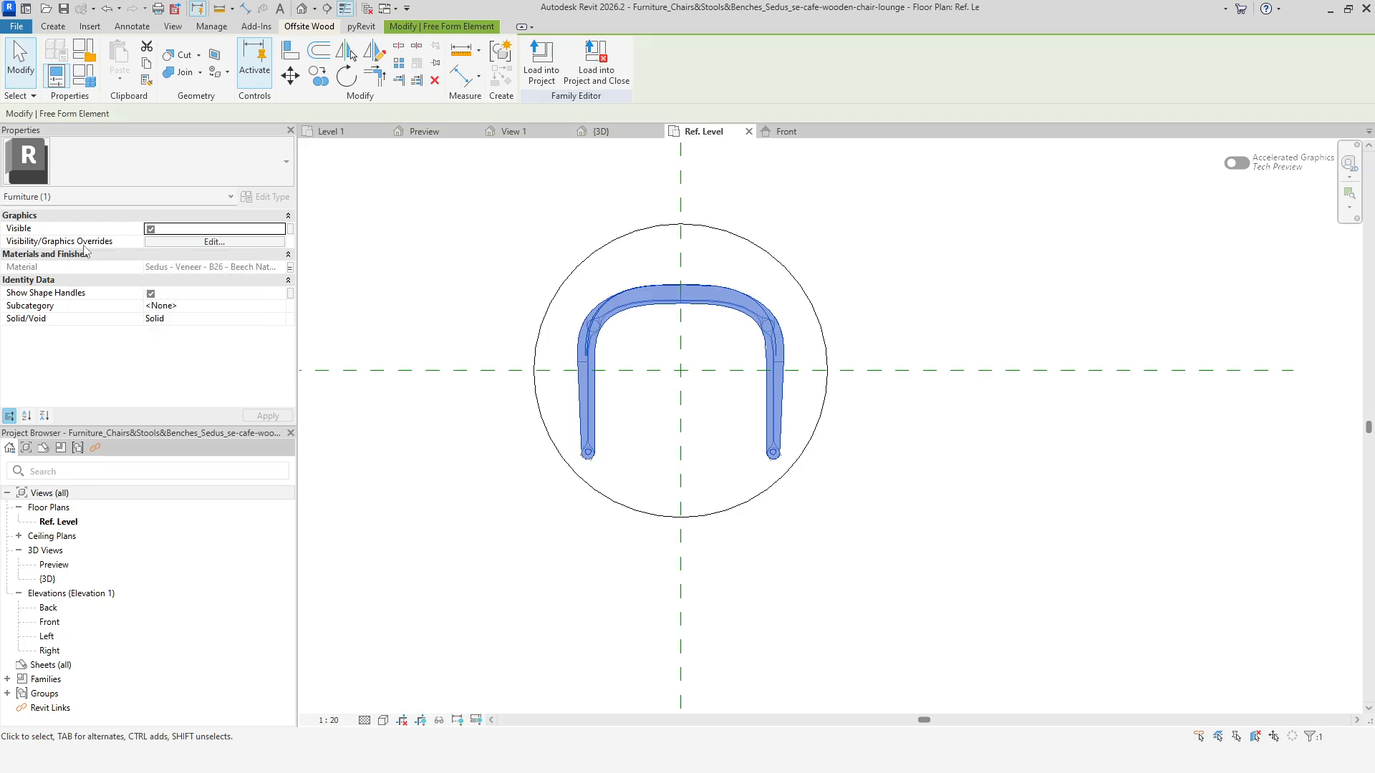
pyautogui.click(195, 244)
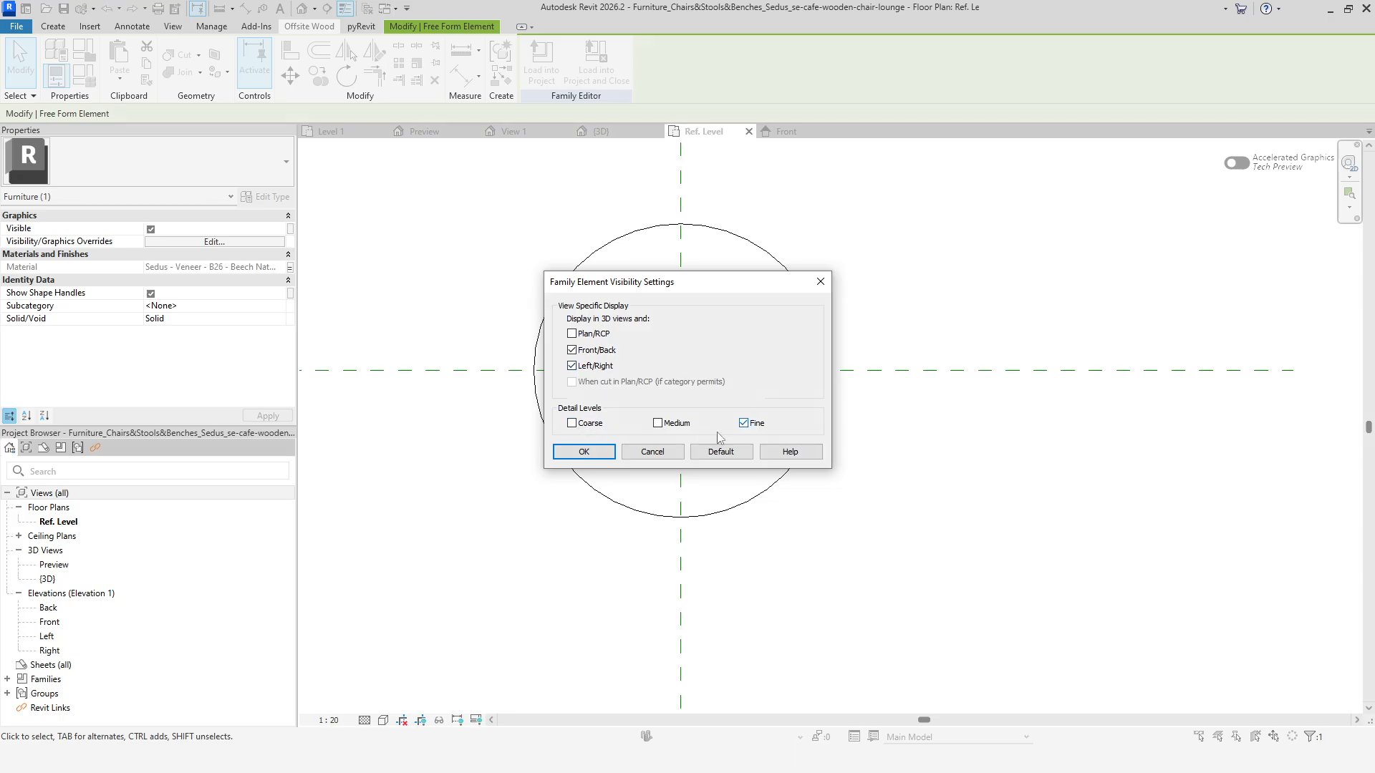
pyautogui.click(657, 423)
pyautogui.click(572, 423)
pyautogui.click(571, 334)
pyautogui.click(609, 451)
pyautogui.click(822, 498)
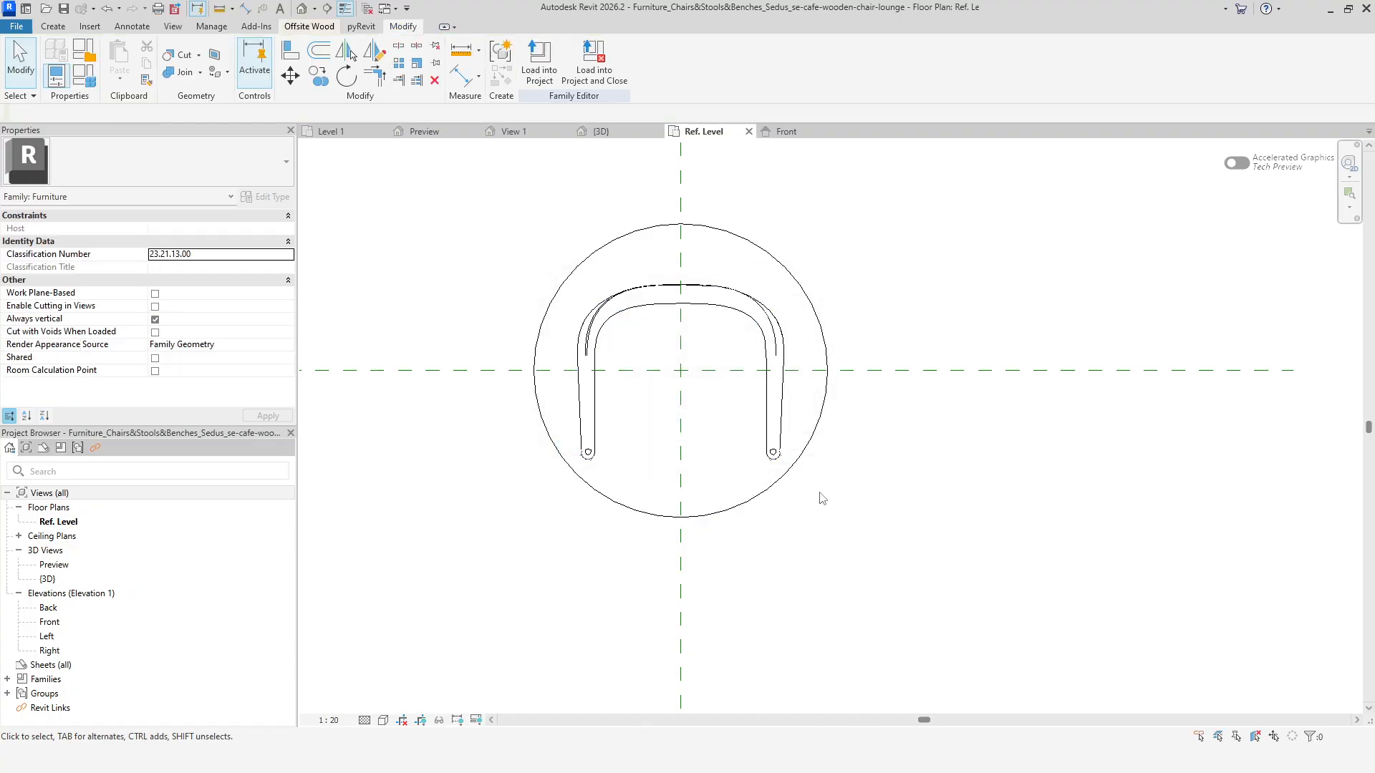
# Reload the chair family into the Filled vs Masking region project.
pyautogui.click(546, 61)
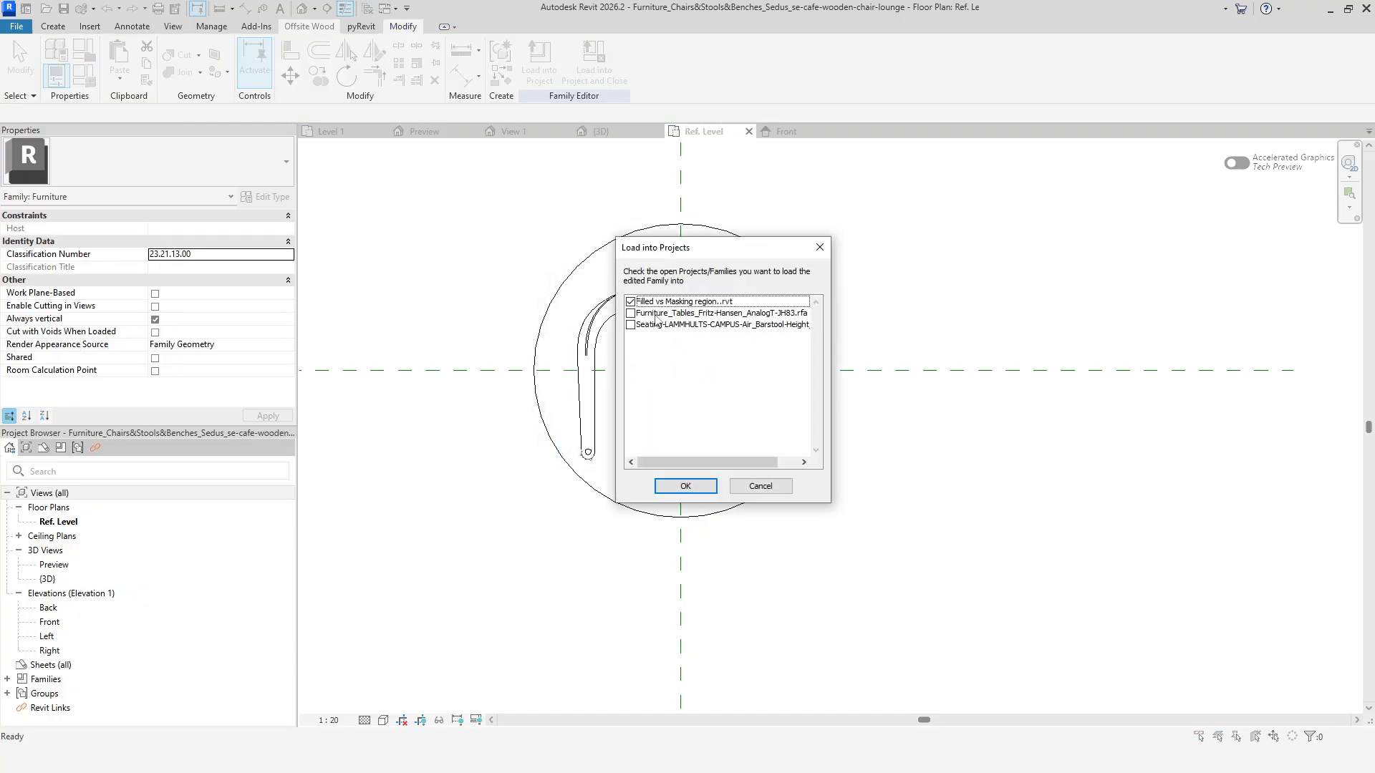
pyautogui.click(685, 485)
pyautogui.click(640, 391)
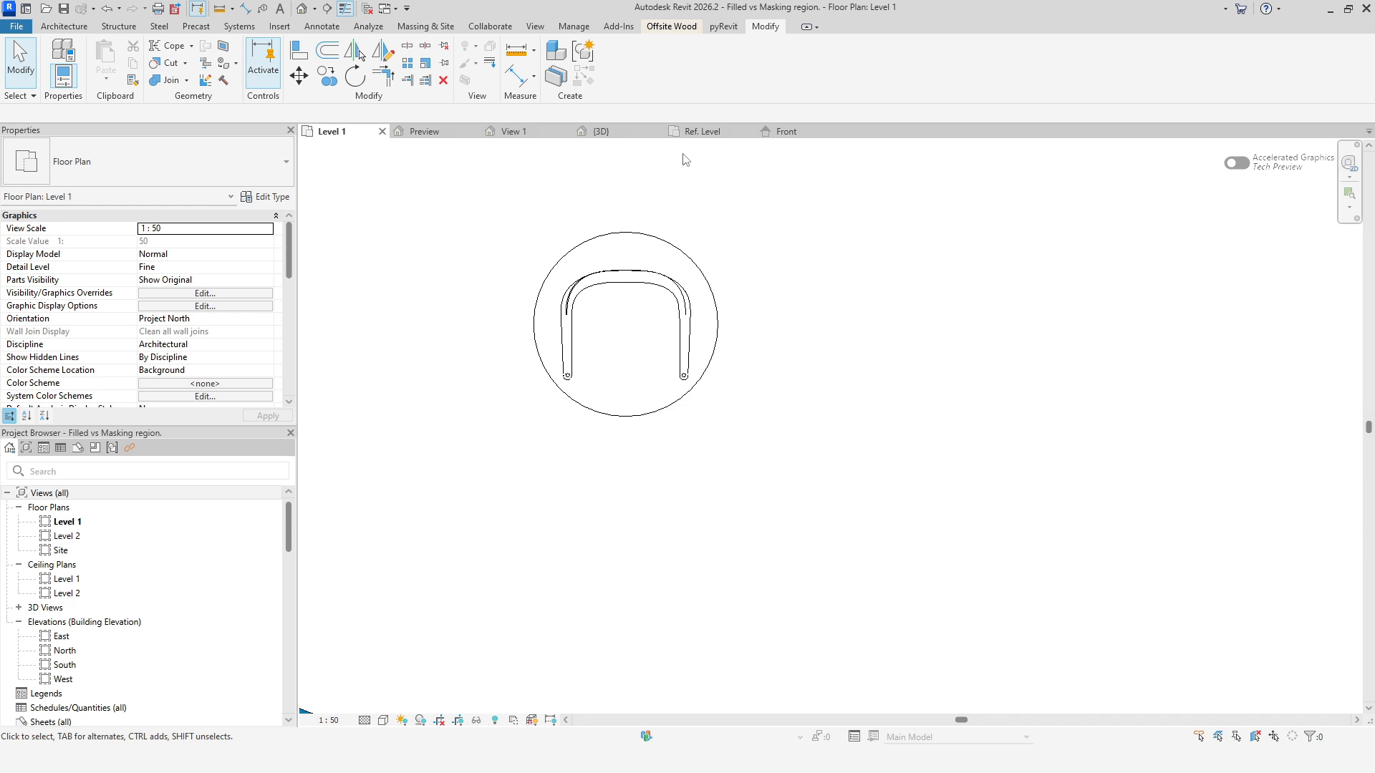
# Open the Ref. Level floor plan of the Fritz-Hansen table family.
pyautogui.click(700, 131)
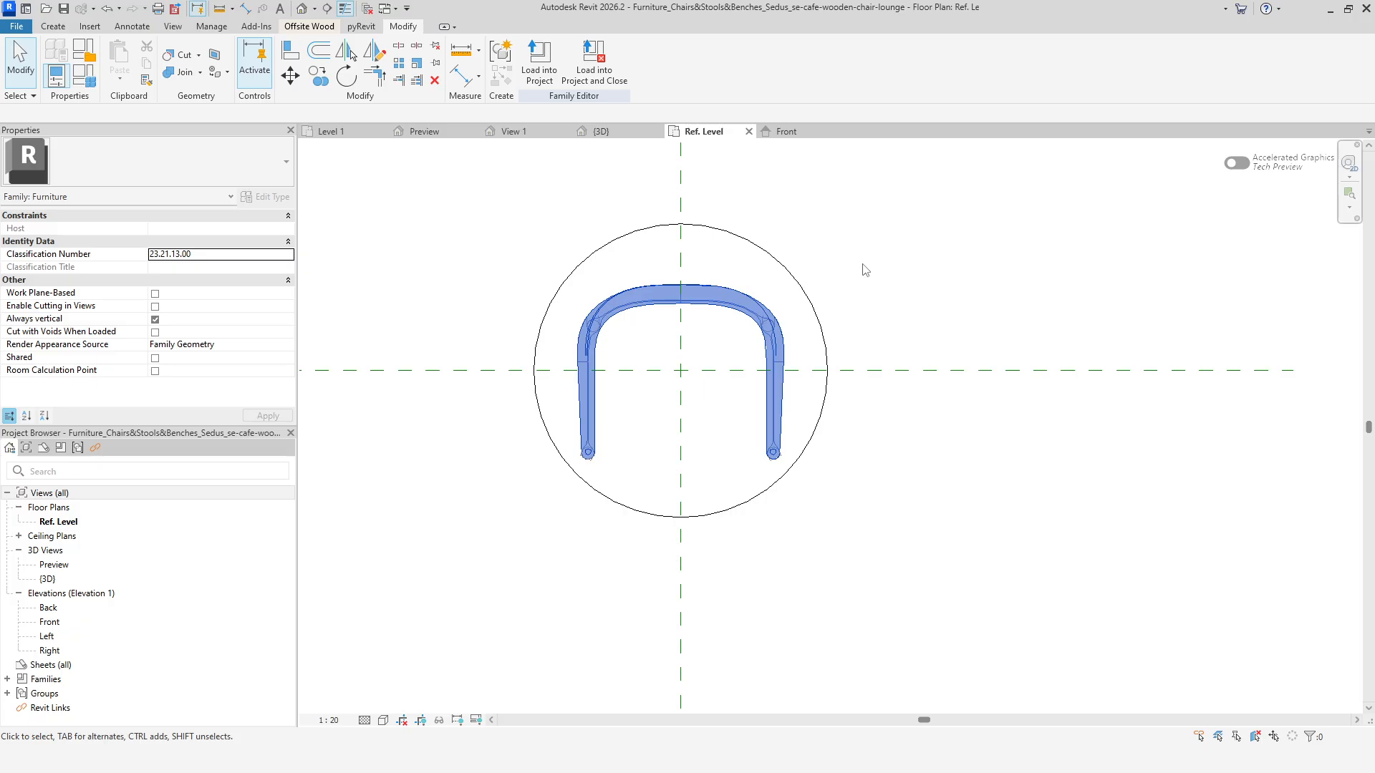
pyautogui.click(773, 304)
pyautogui.press('Escape')
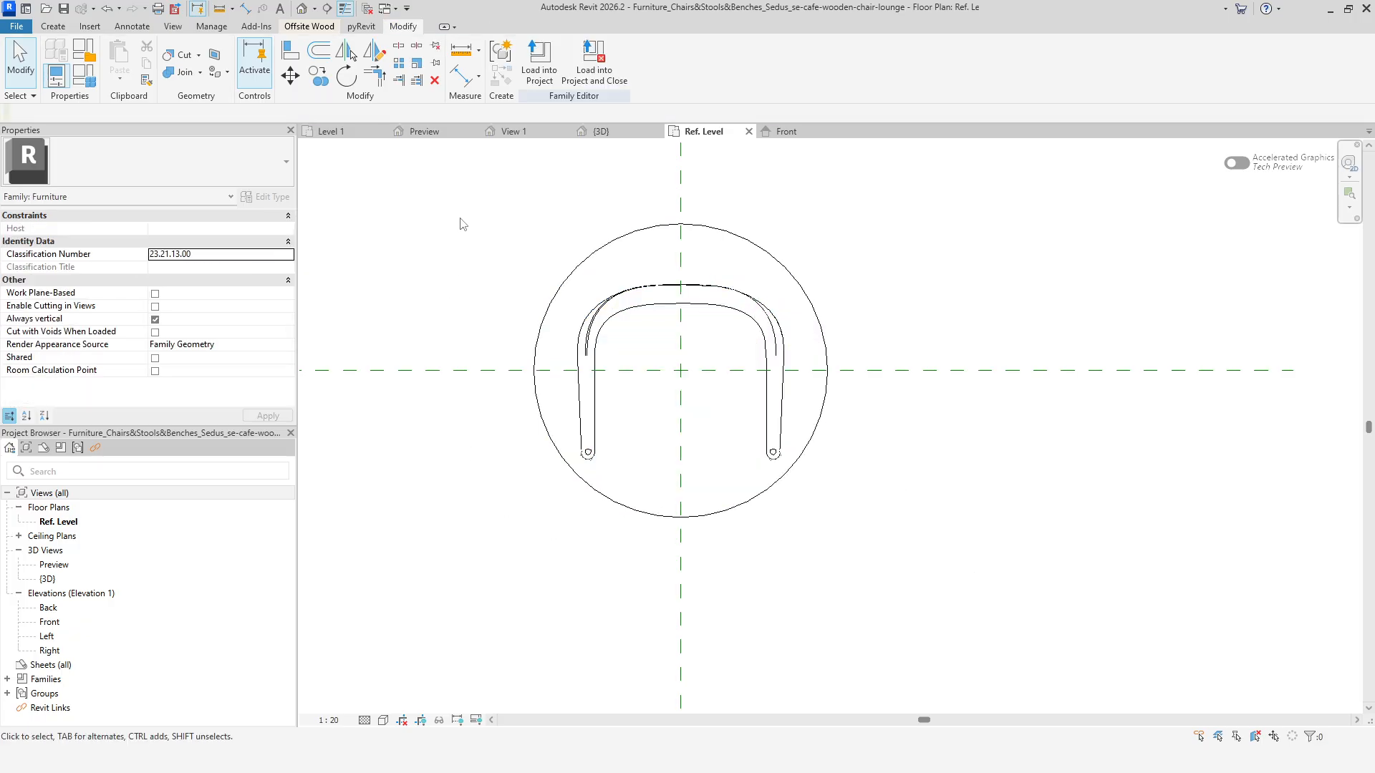
pyautogui.click(531, 135)
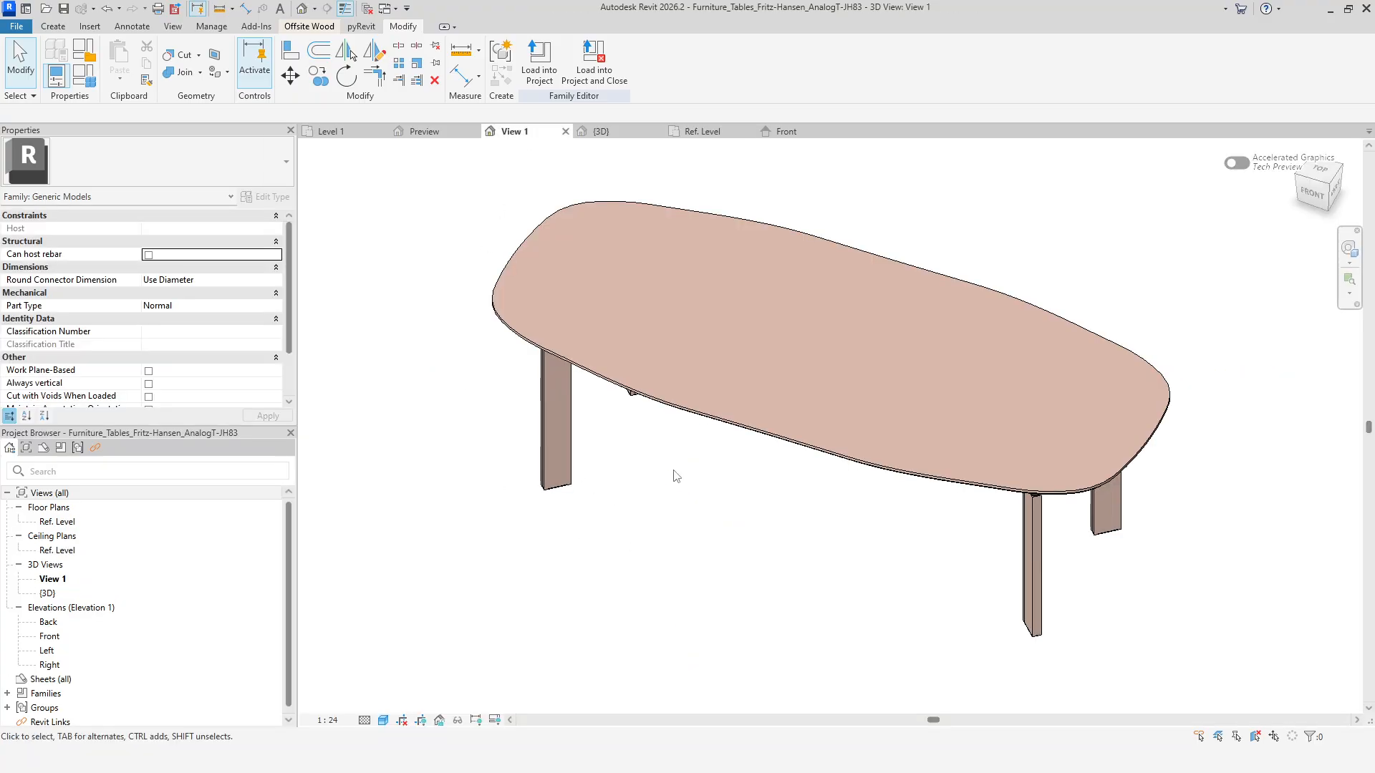
pyautogui.doubleClick(57, 521)
pyautogui.moveTo(732, 594); pyautogui.dragTo(609, 582, button='middle')
pyautogui.scroll(3, 661, 535)
pyautogui.moveTo(675, 475); pyautogui.dragTo(635, 556, button='middle')
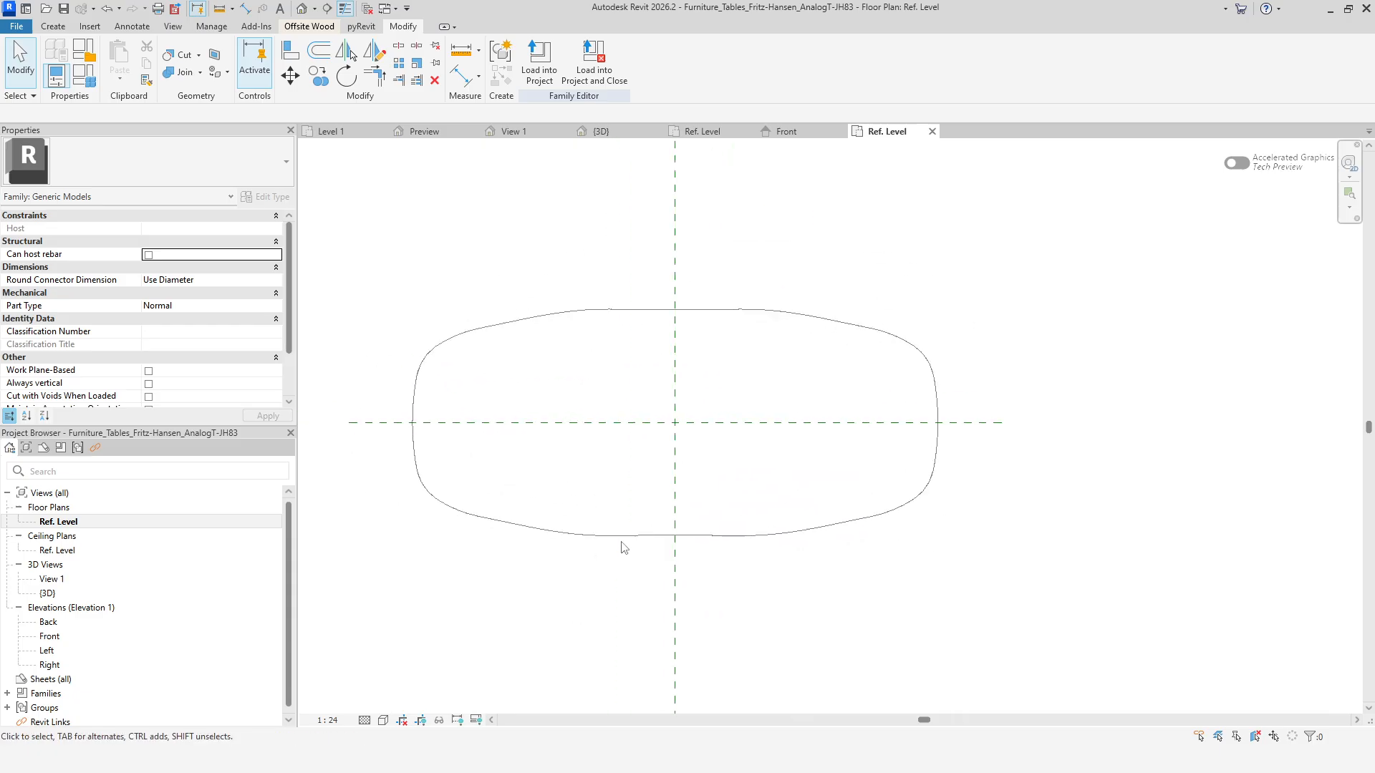
# Start a masking region and sketch a rectangle about 2700 by 1300 around the table top.
pyautogui.click(131, 26)
pyautogui.click(401, 68)
pyautogui.click(576, 47)
pyautogui.click(394, 283)
pyautogui.click(972, 575)
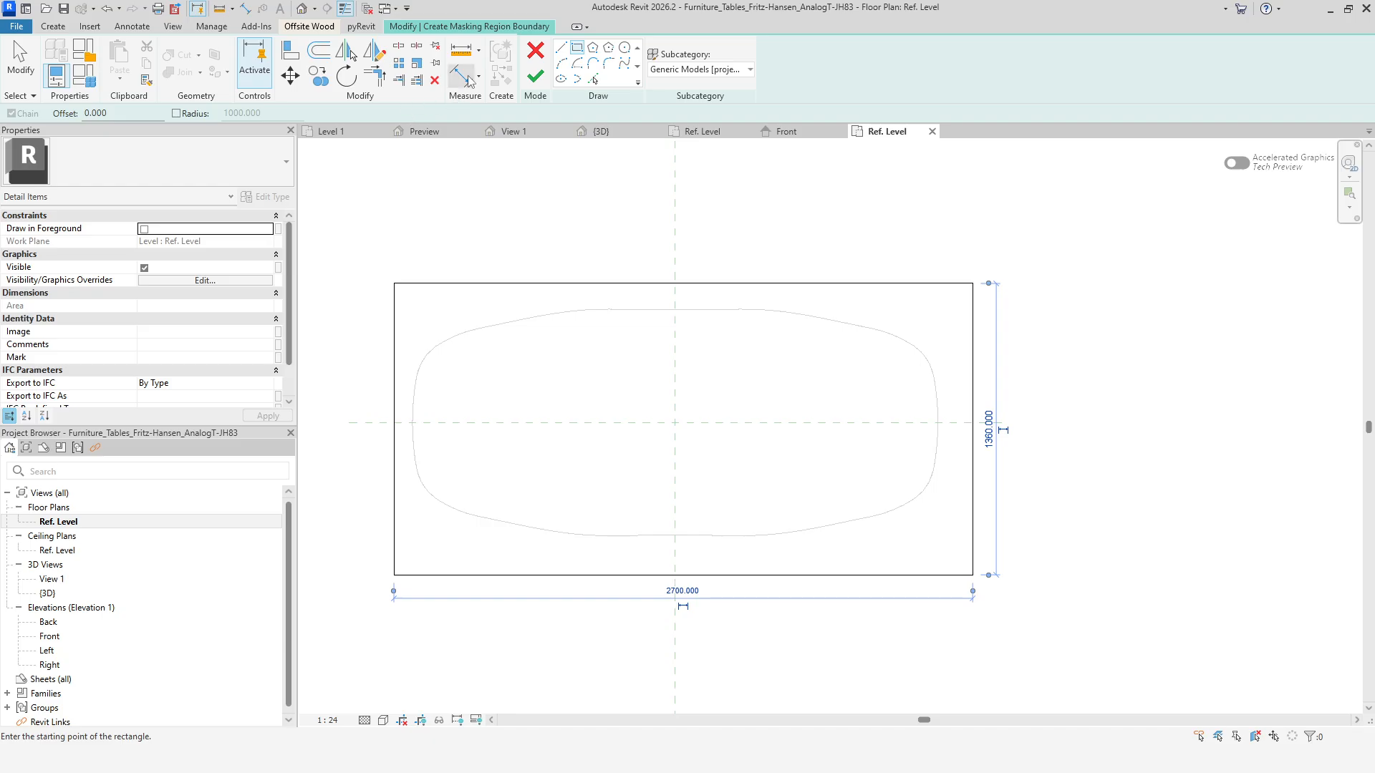
# Dimension the rectangle's left edge, the vertical centre reference plane and the right edge, and set the dimension to EQ.
pyautogui.click(462, 75)
pyautogui.click(394, 369)
pyautogui.click(676, 386)
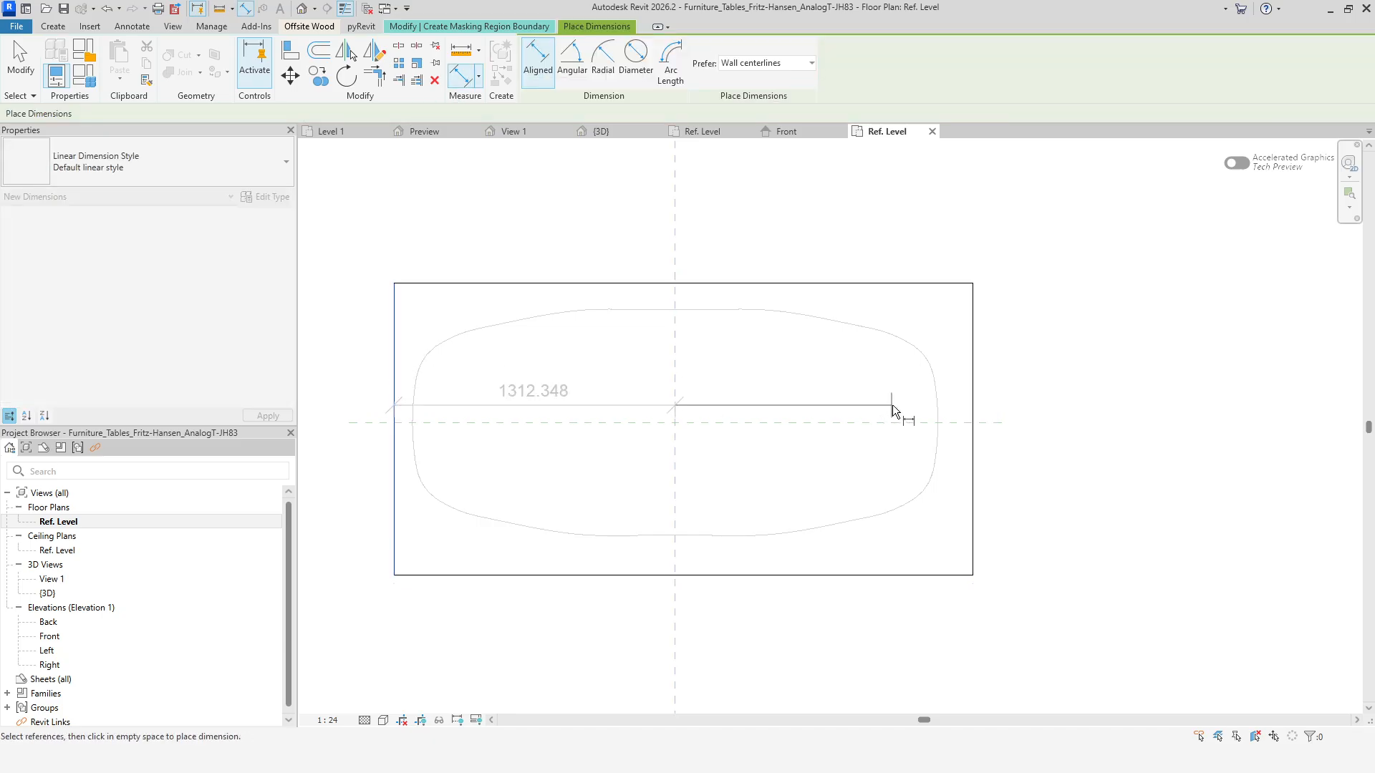
pyautogui.click(973, 401)
pyautogui.click(851, 225)
pyautogui.click(681, 161)
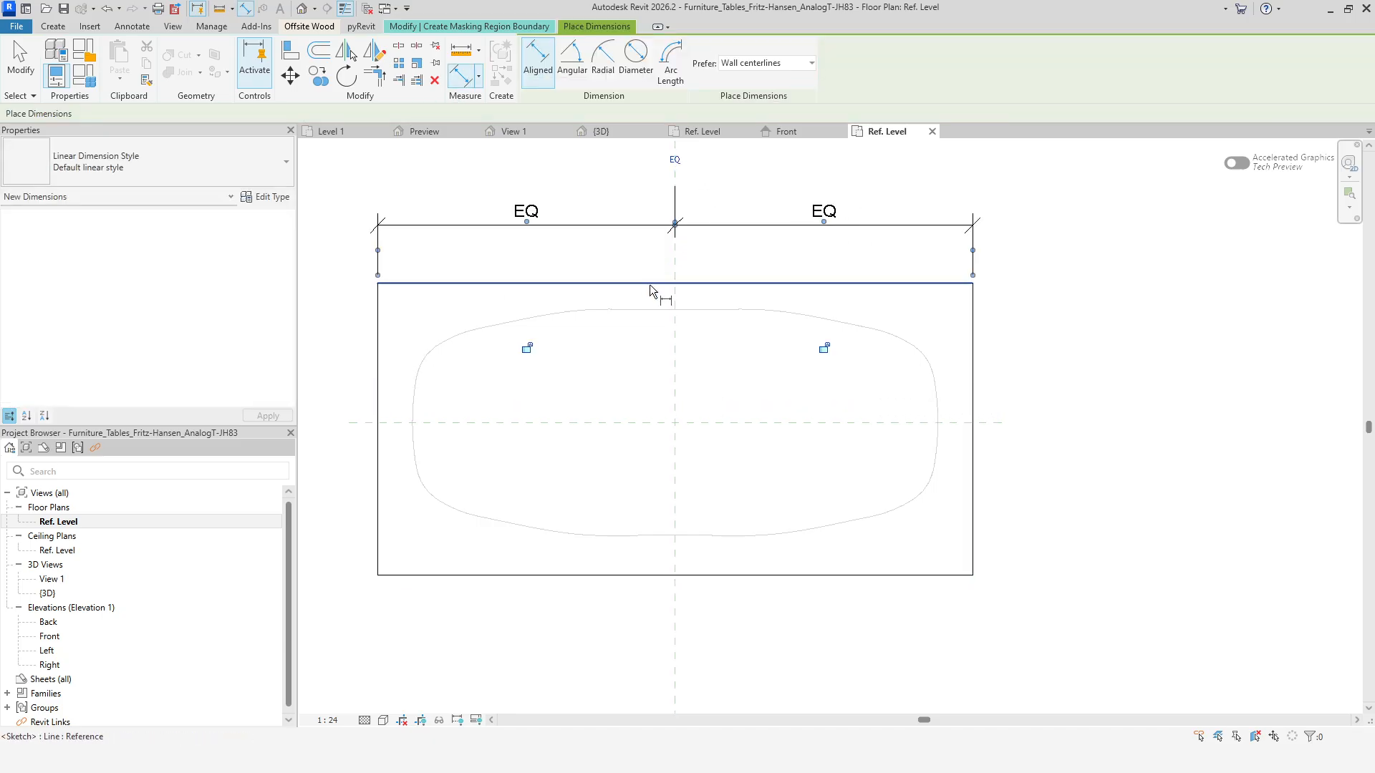
# Dimension the rectangle's top edge, the horizontal centre reference plane and the bottom edge, set it to EQ, and exit the tool.
pyautogui.click(643, 287)
pyautogui.click(625, 423)
pyautogui.click(581, 575)
pyautogui.click(573, 634)
pyautogui.click(511, 432)
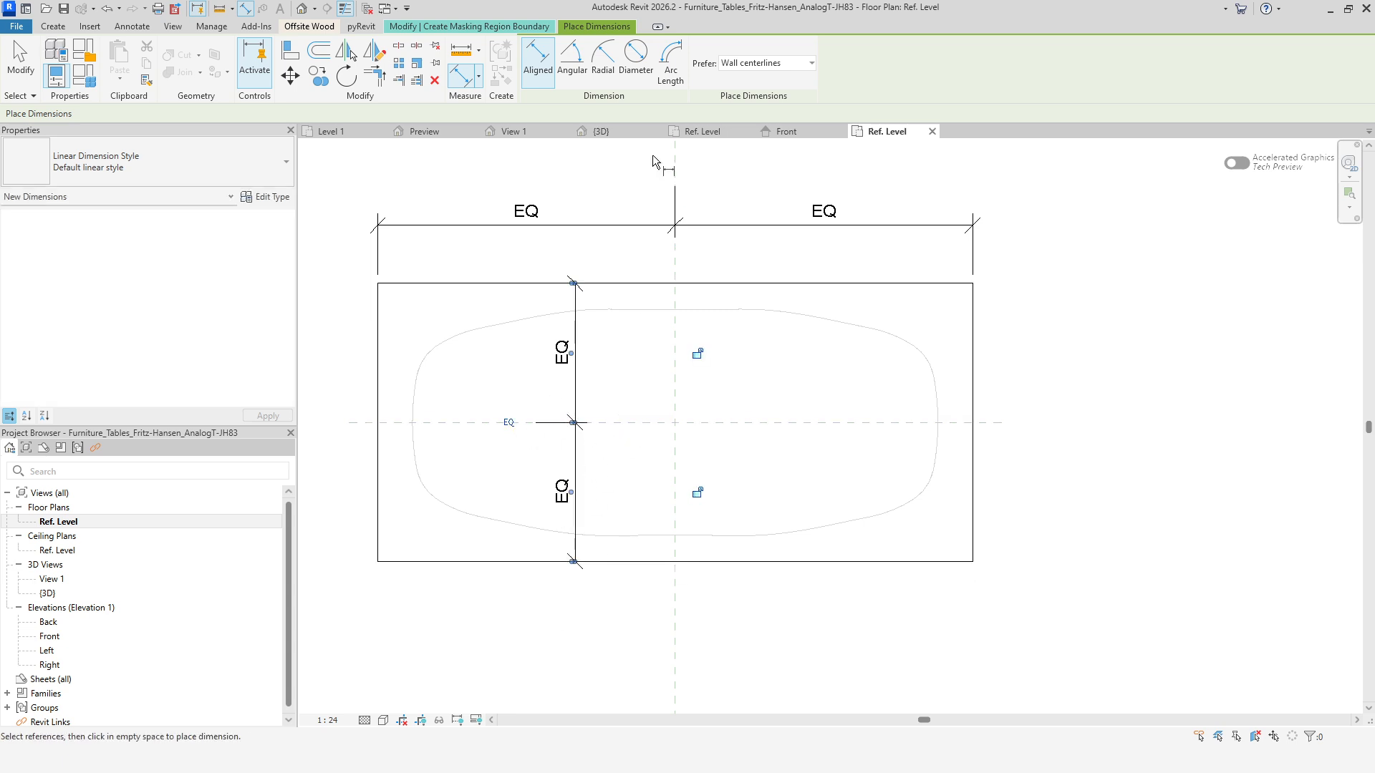
pyautogui.rightClick(574, 185)
pyautogui.click(612, 197)
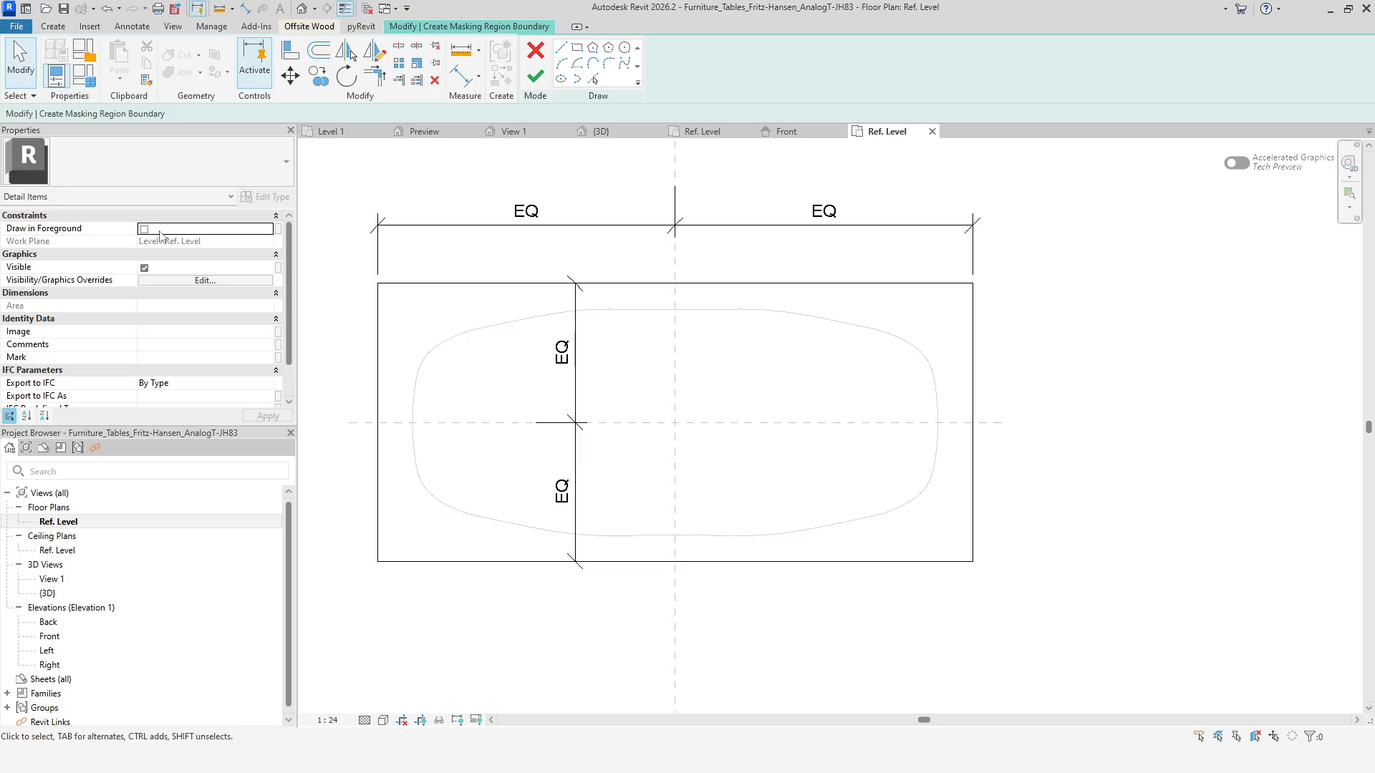
# Finish the masking region sketch around the table top.
pyautogui.click(541, 83)
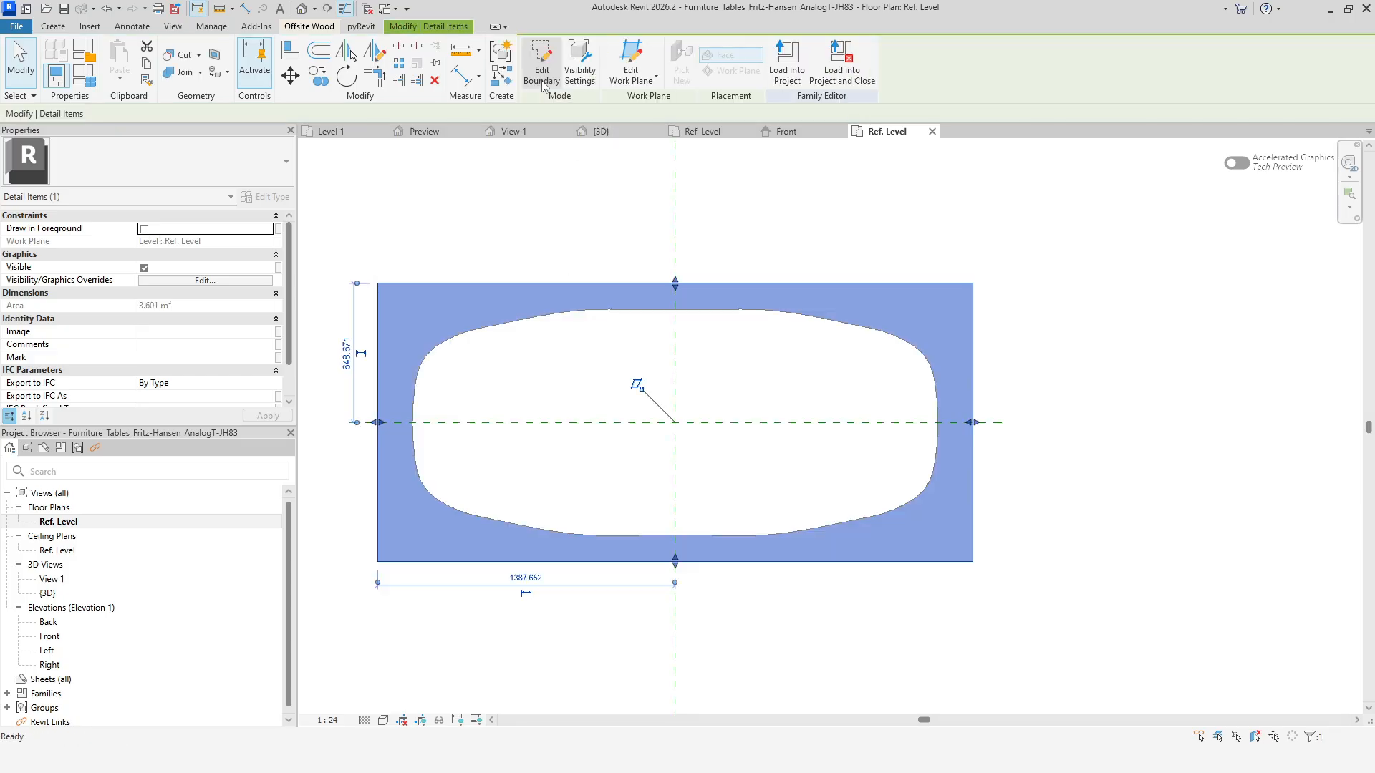
pyautogui.click(787, 668)
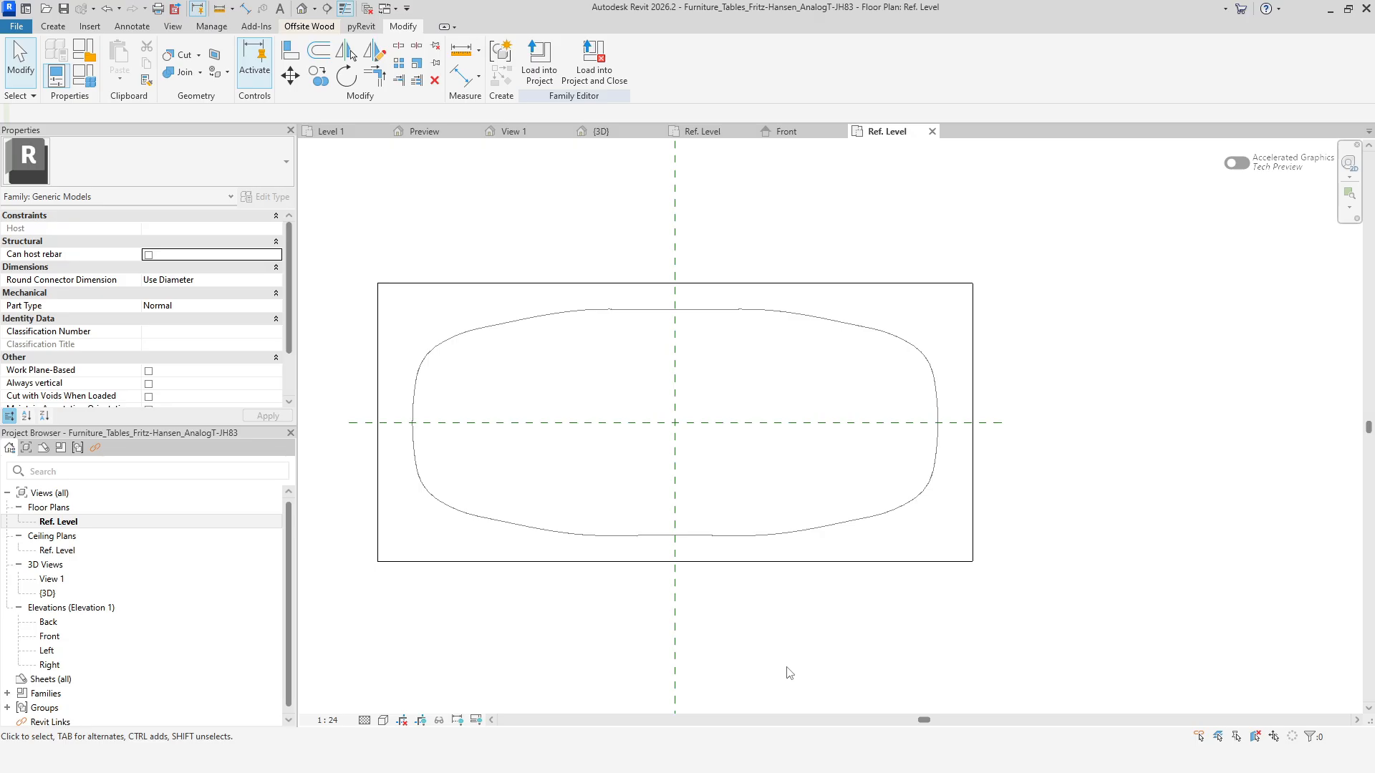
# Open and review the table top's family element visibility settings without changing them.
pyautogui.click(762, 538)
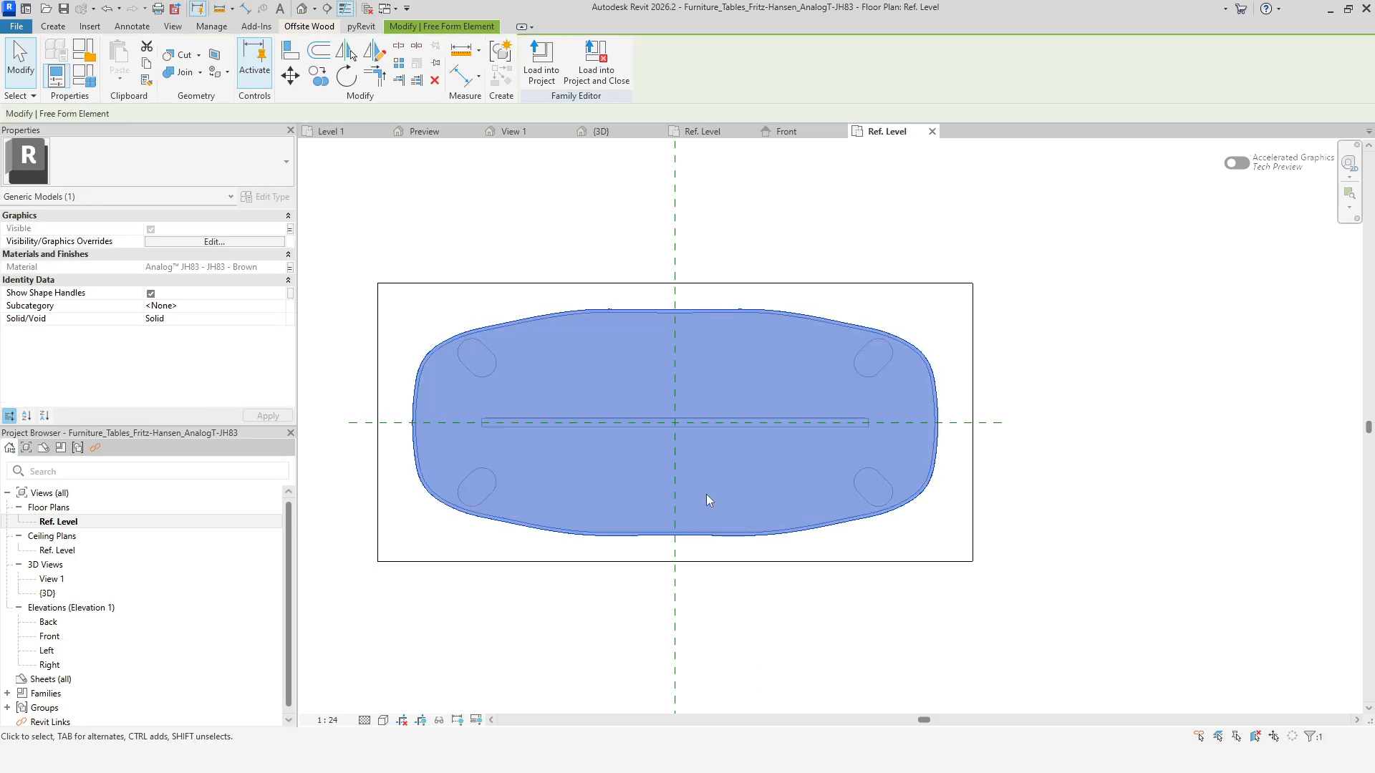
pyautogui.click(250, 242)
pyautogui.moveTo(676, 286); pyautogui.dragTo(1104, 250)
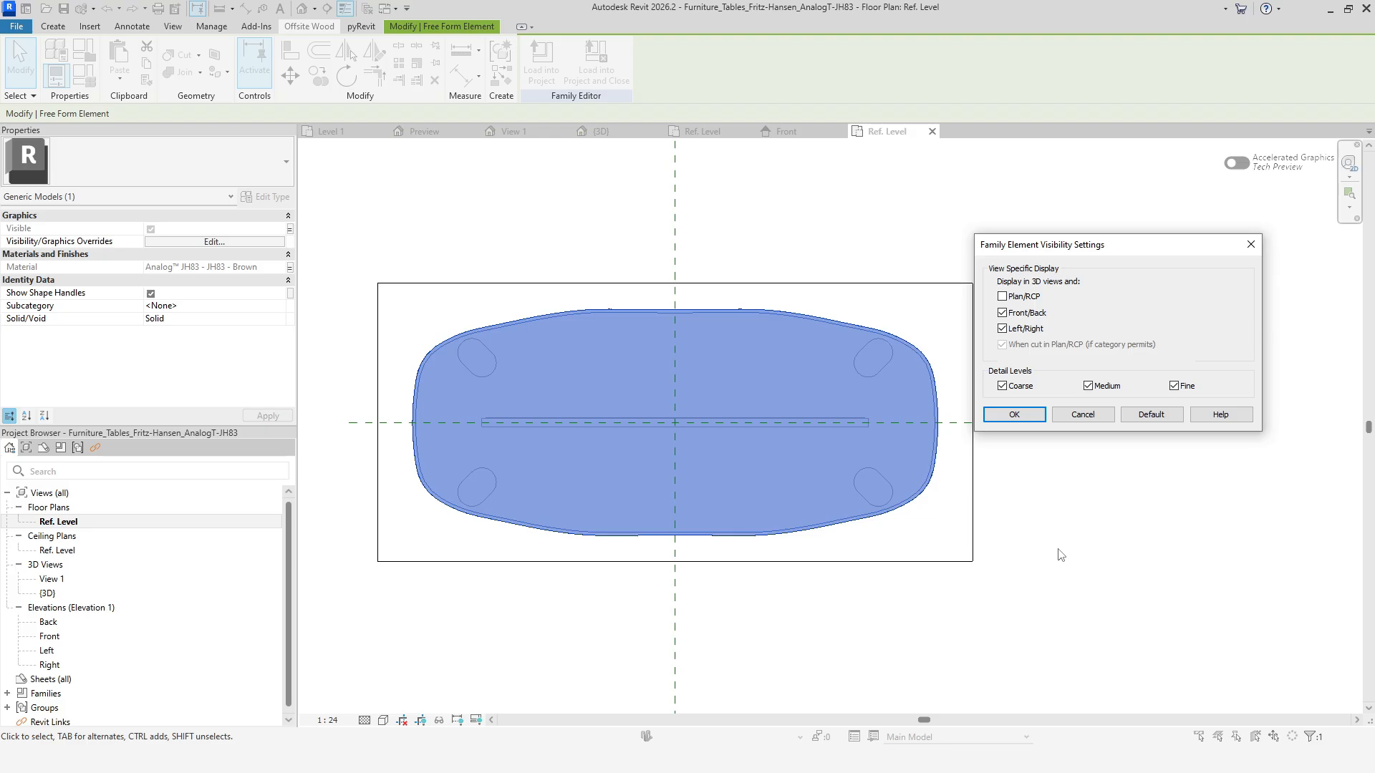
pyautogui.click(1082, 415)
pyautogui.click(978, 648)
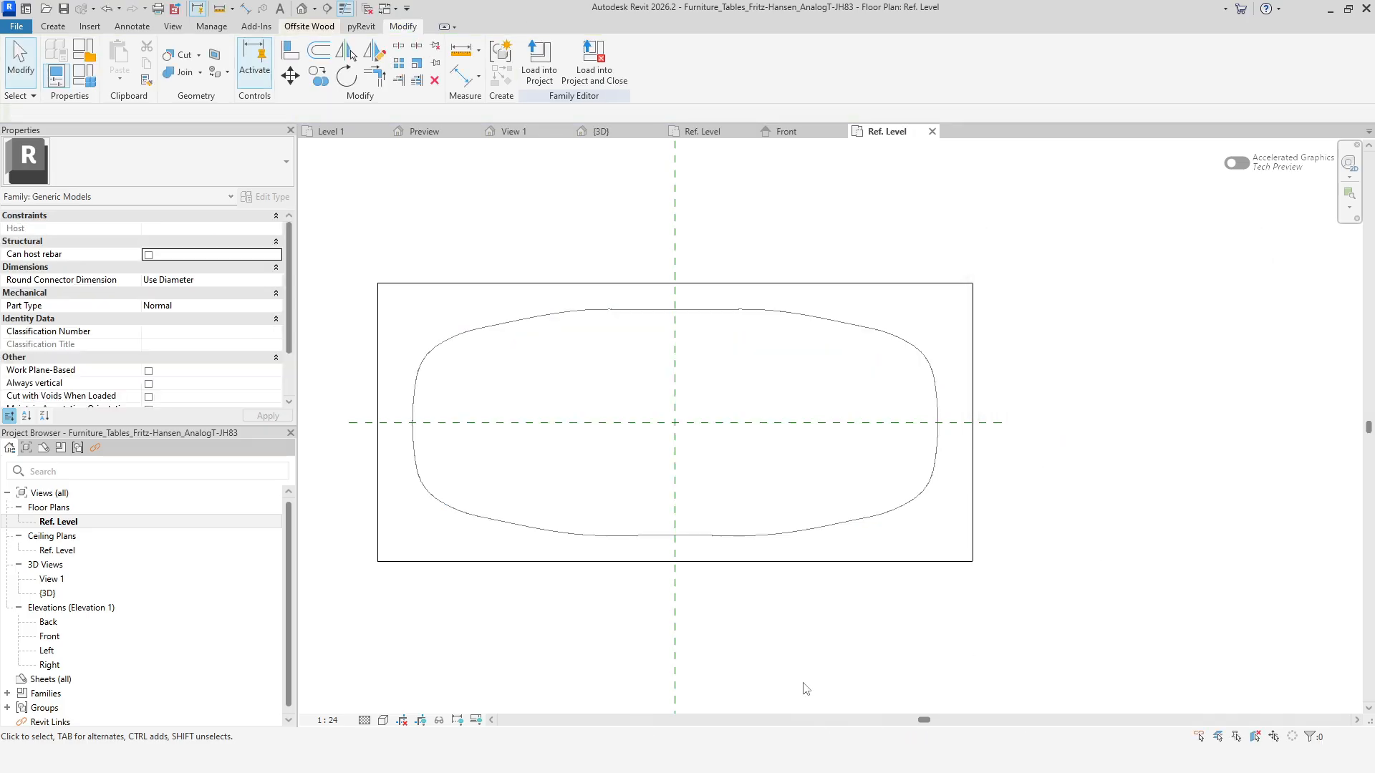
# Try turning on Draw in Foreground for the masking region over the table.
pyautogui.click(583, 566)
pyautogui.click(144, 230)
pyautogui.click(268, 416)
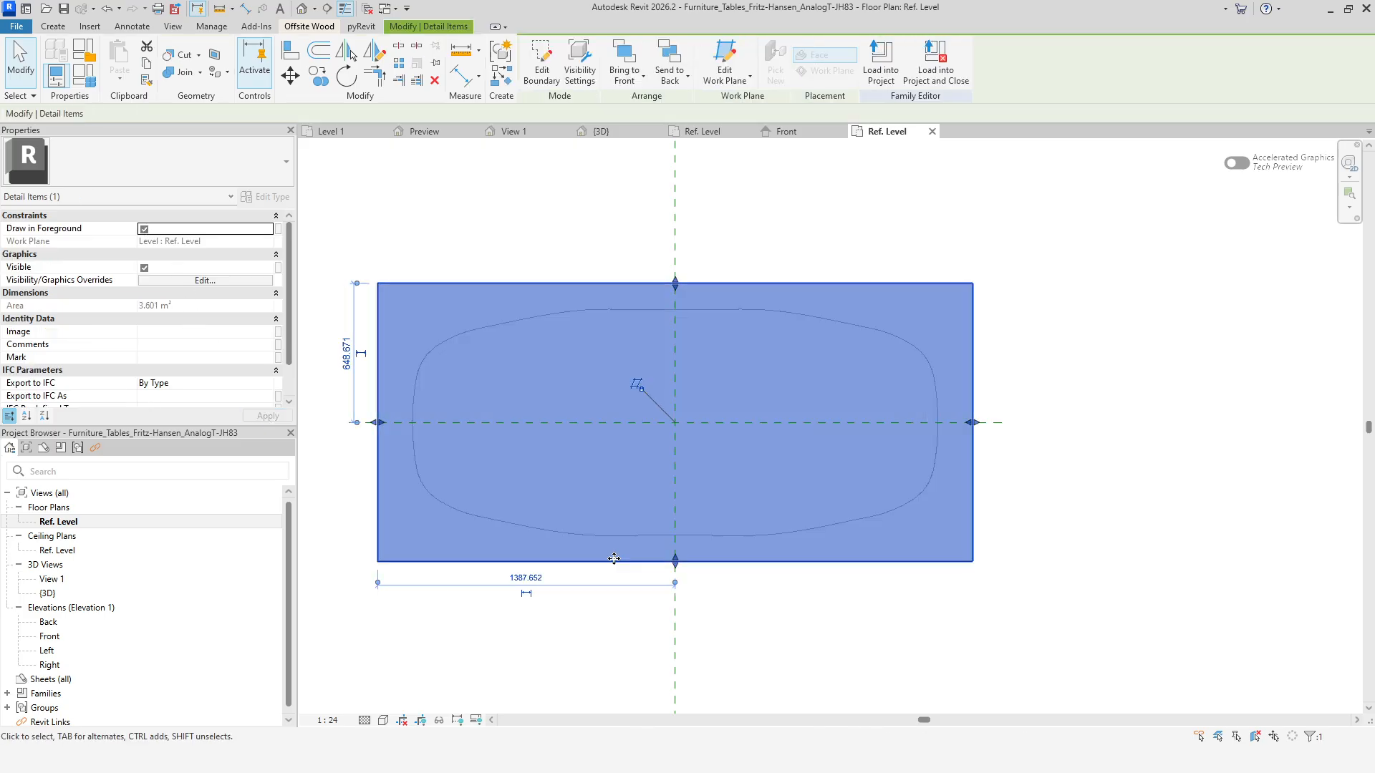
pyautogui.click(529, 652)
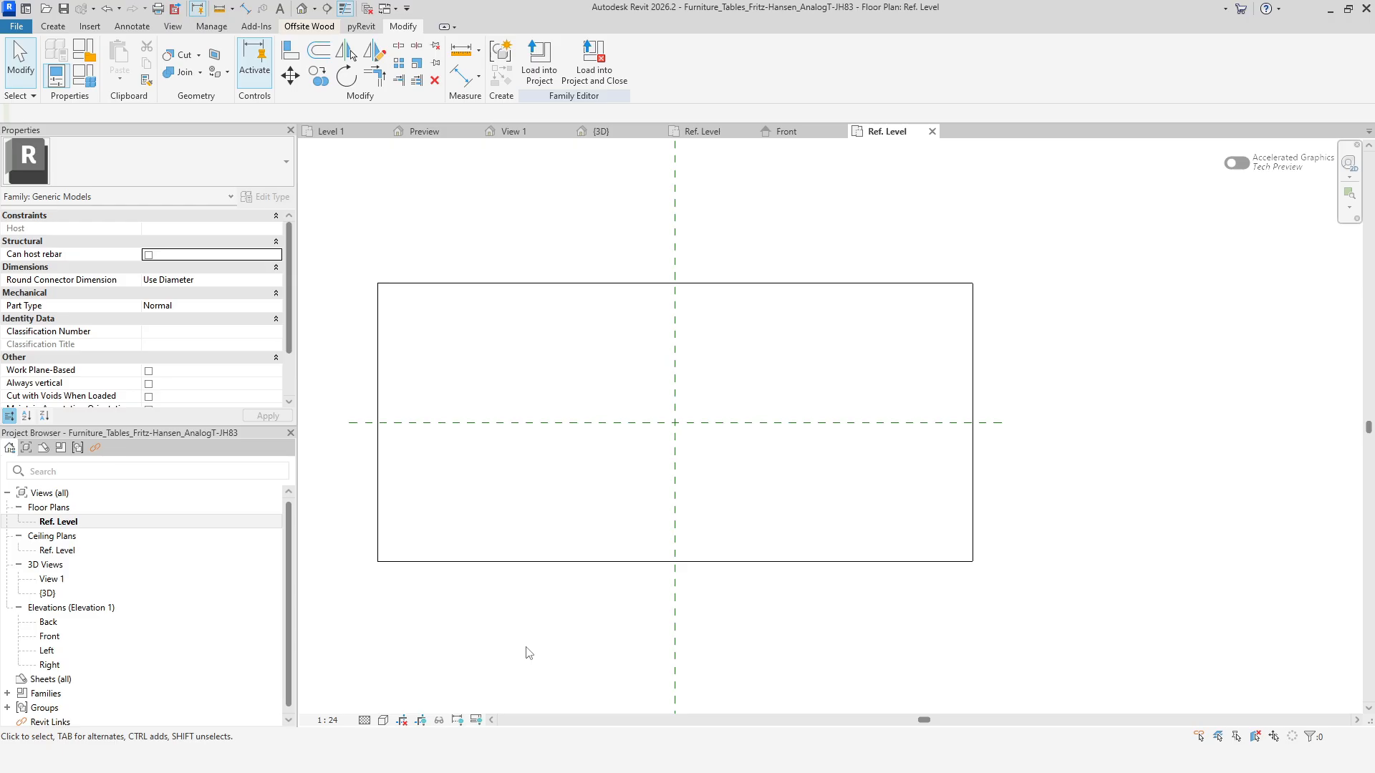
pyautogui.click(462, 561)
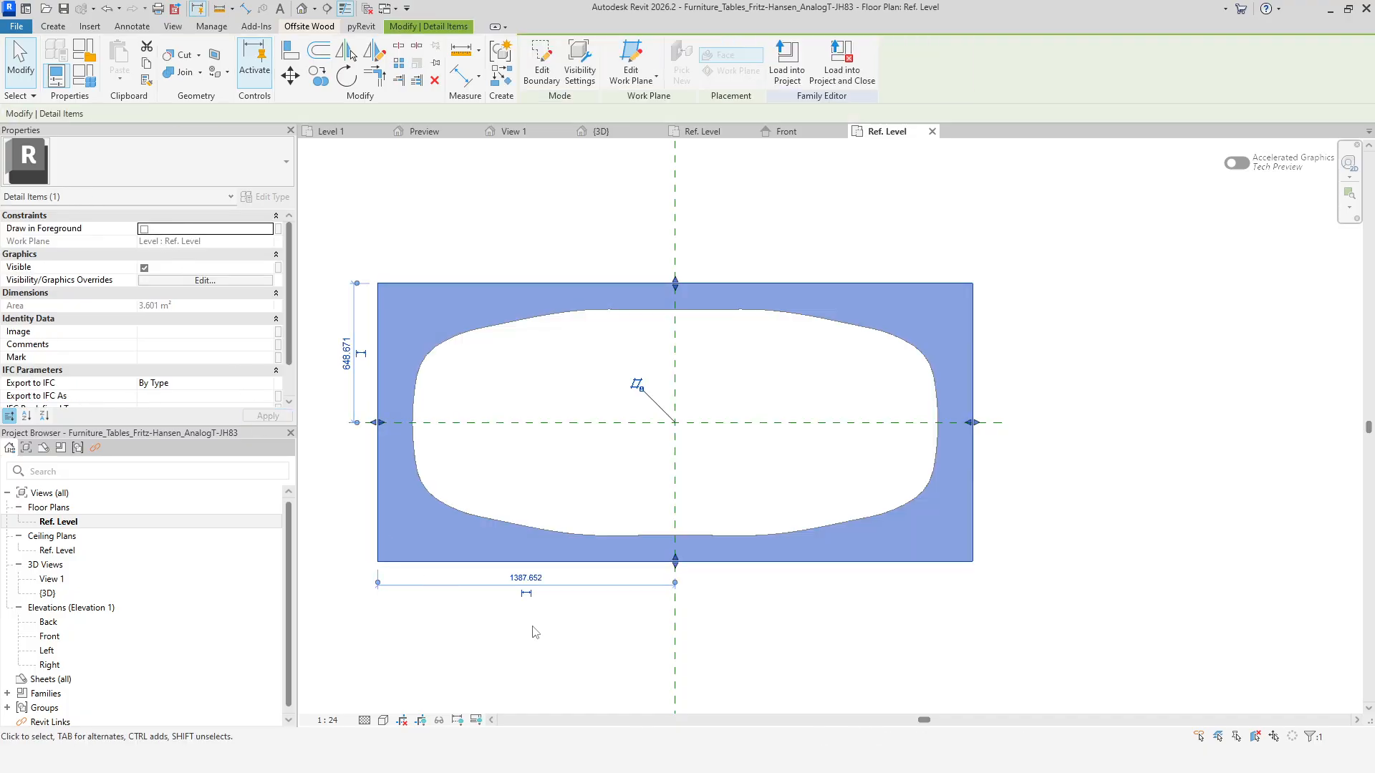
pyautogui.click(537, 627)
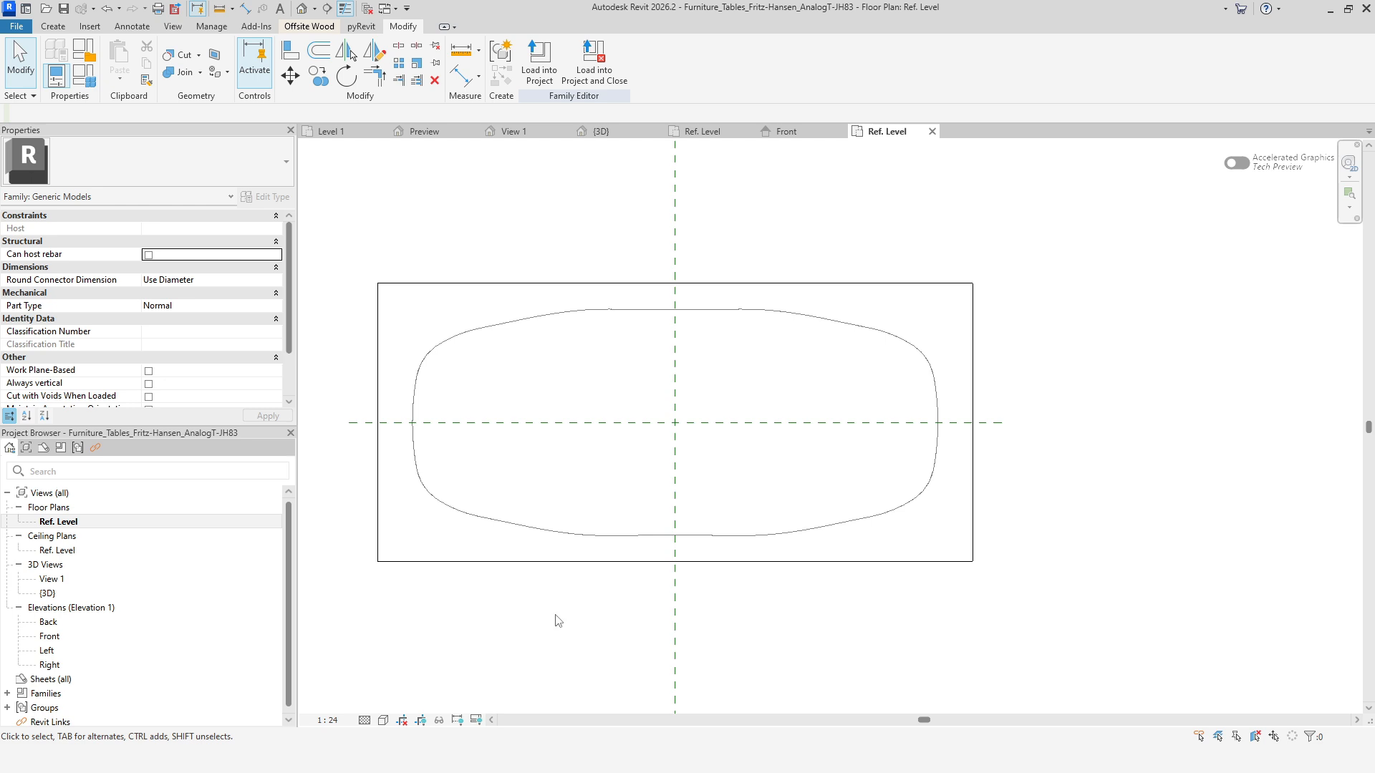
# Load the table family into the Filled vs Masking region project and place one table below the chair.
pyautogui.click(539, 70)
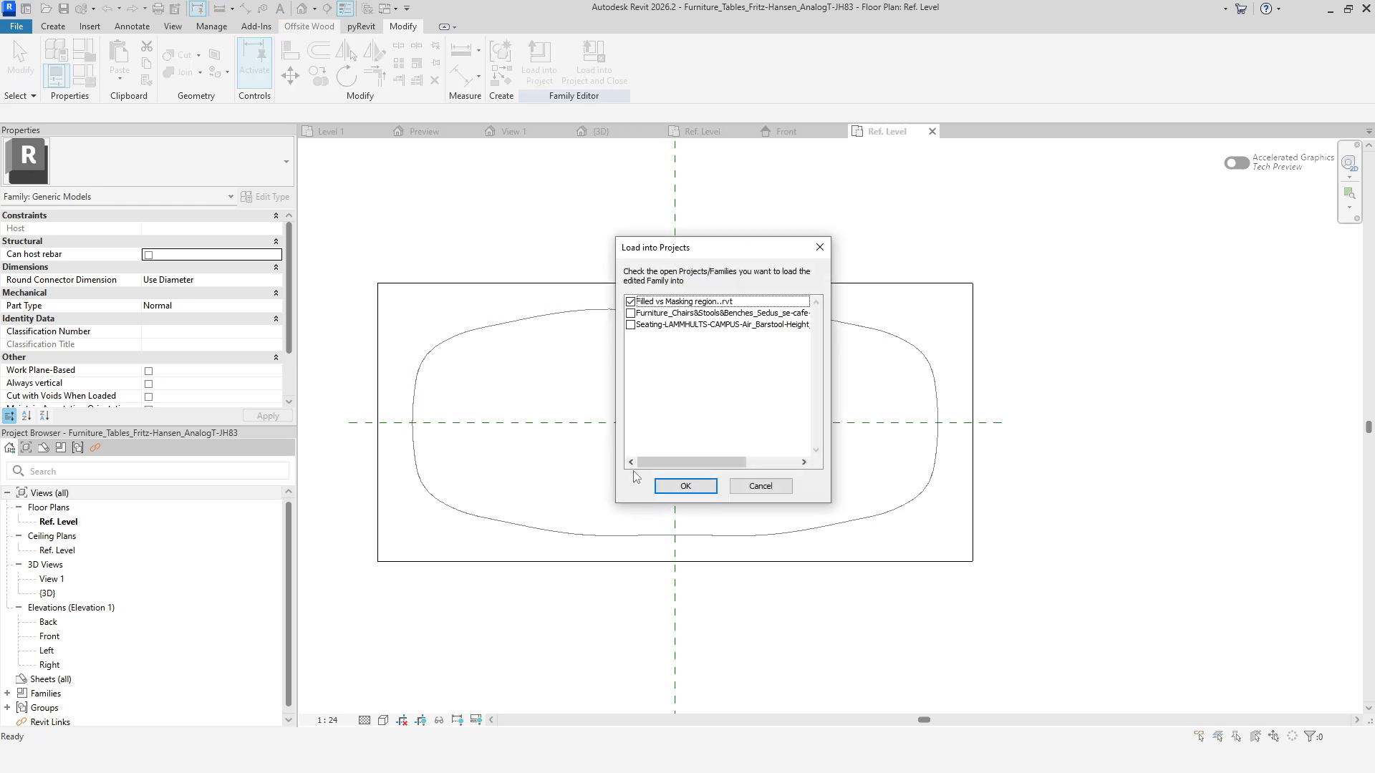
pyautogui.click(685, 486)
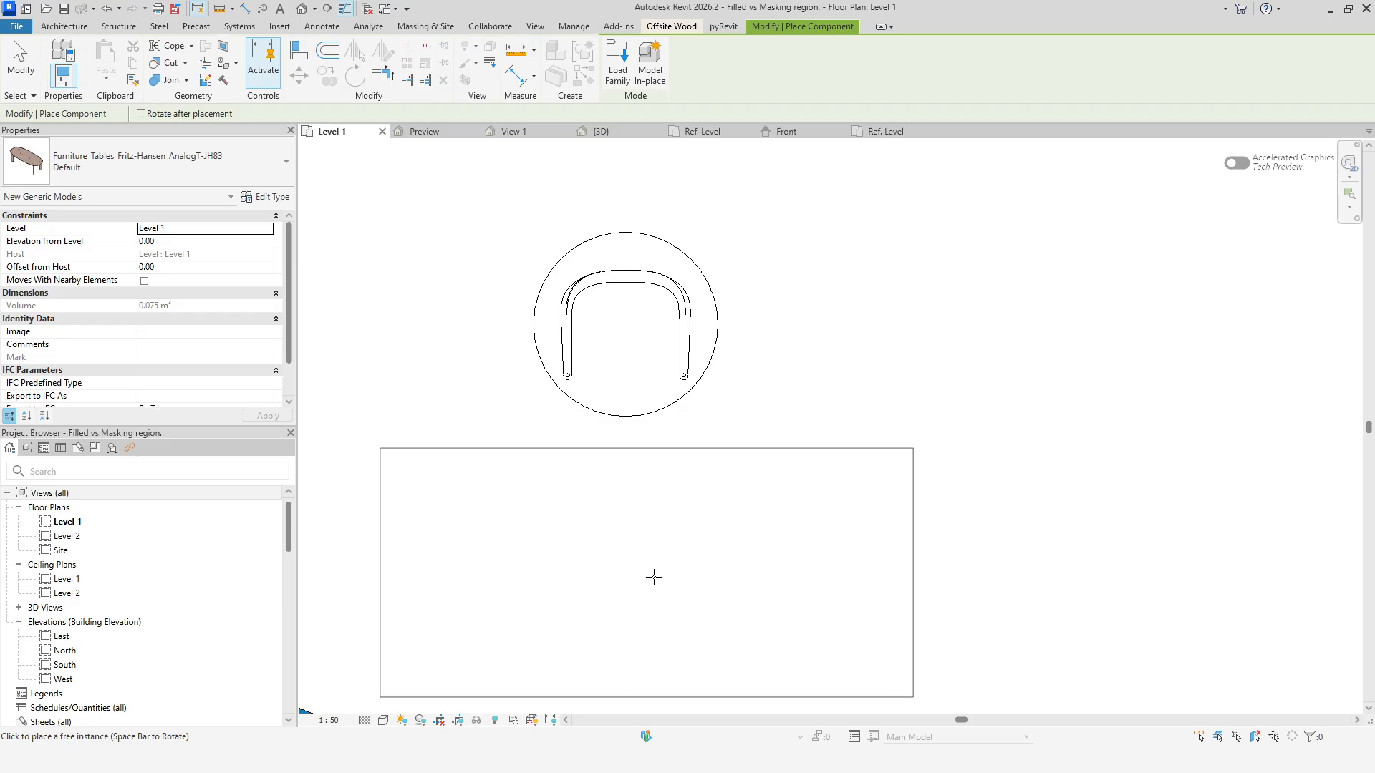
pyautogui.click(742, 558)
pyautogui.rightClick(882, 315)
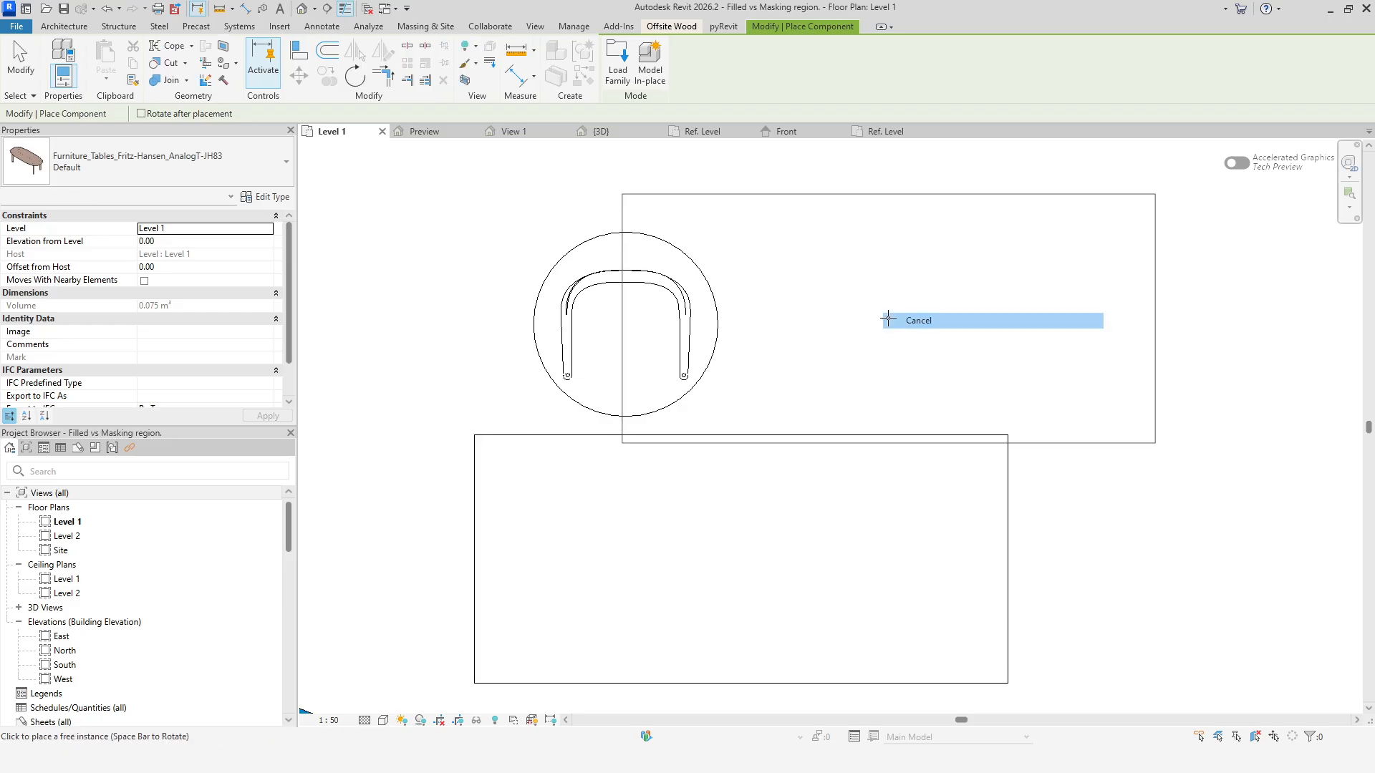
pyautogui.click(916, 321)
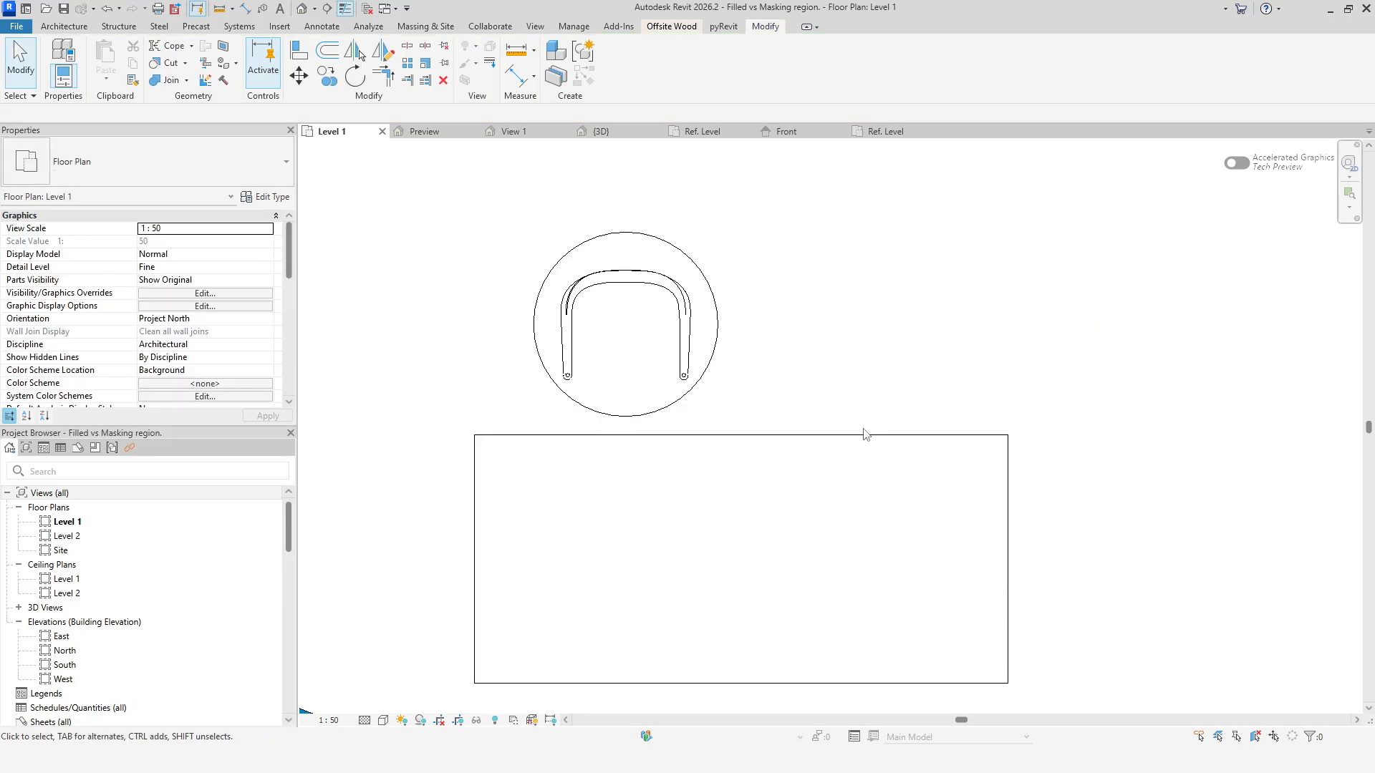
# Inspect the placed table, then switch between the table family's Ref. Level plan and Front elevation.
pyautogui.click(863, 435)
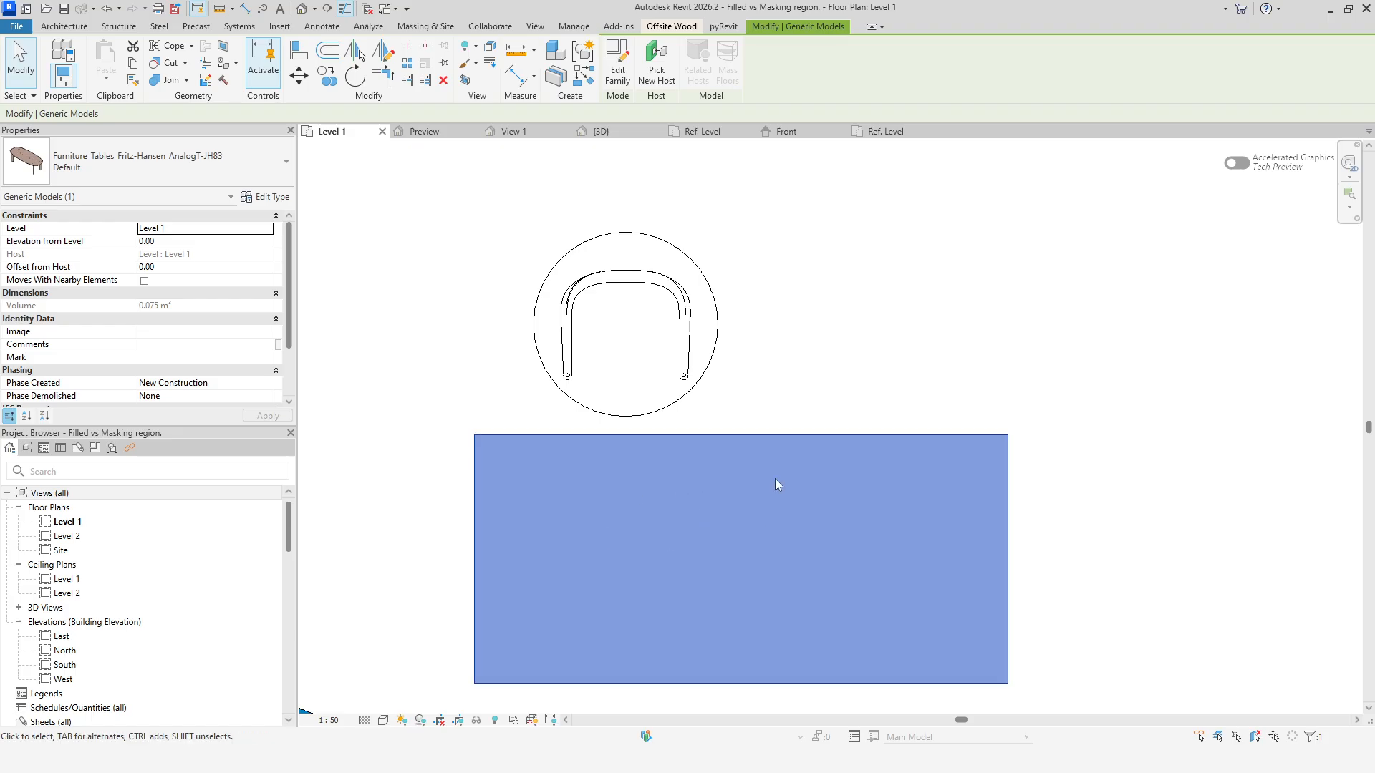
pyautogui.click(884, 132)
pyautogui.click(852, 286)
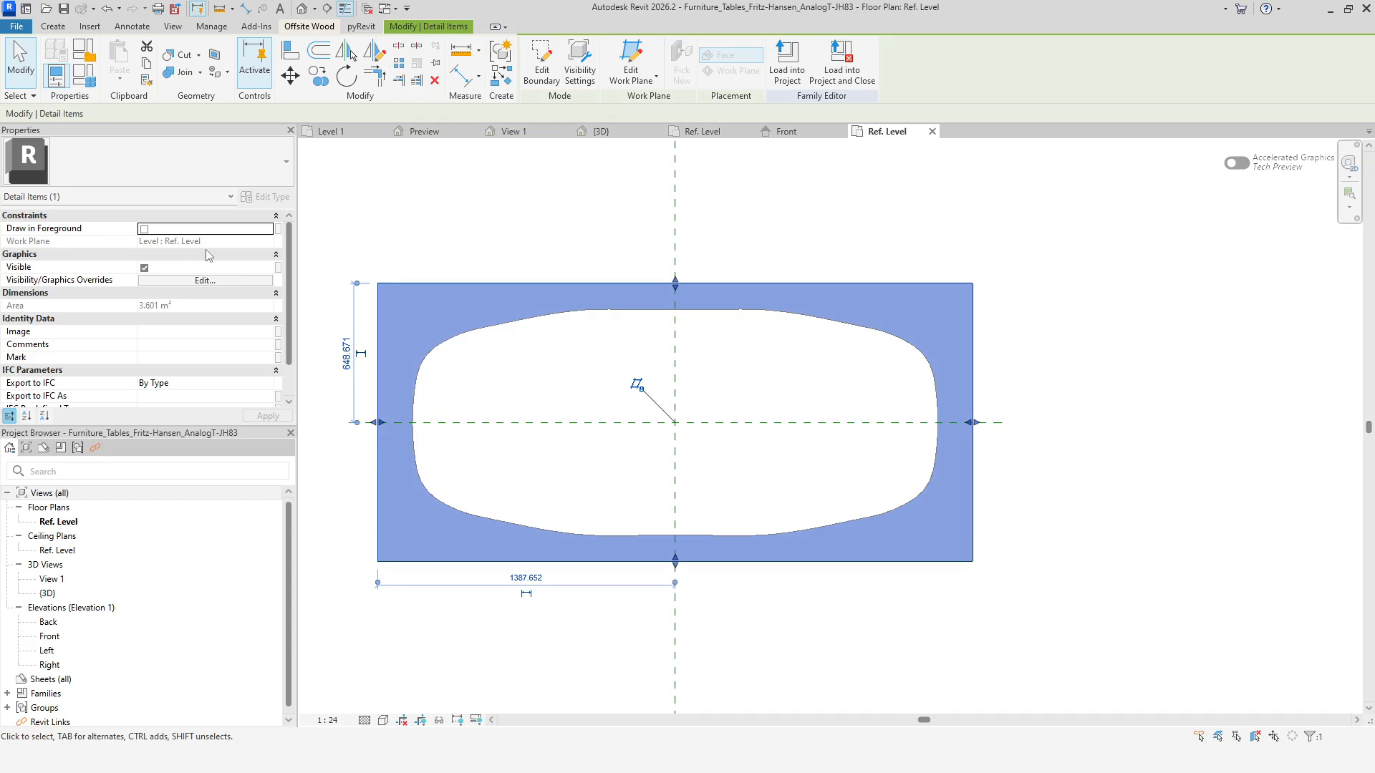
pyautogui.doubleClick(107, 638)
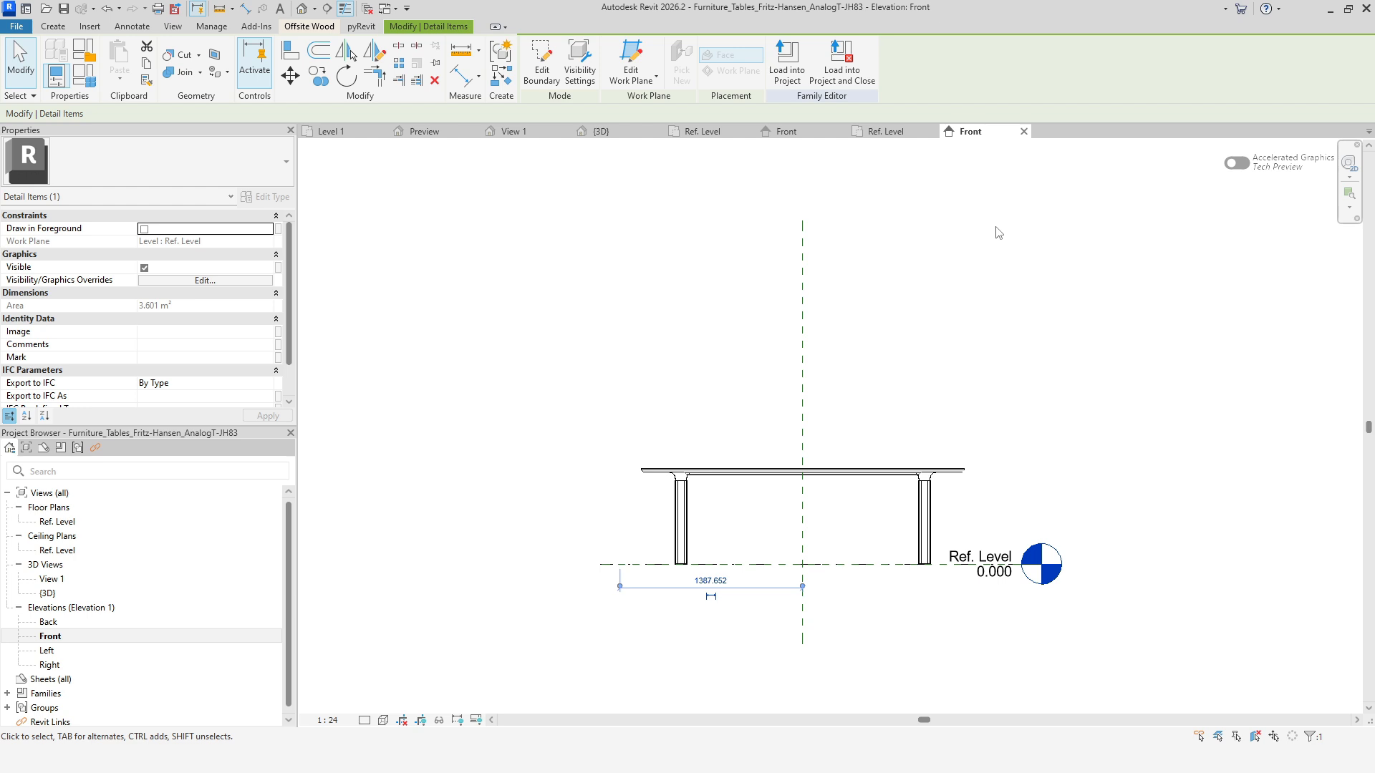
pyautogui.click(885, 131)
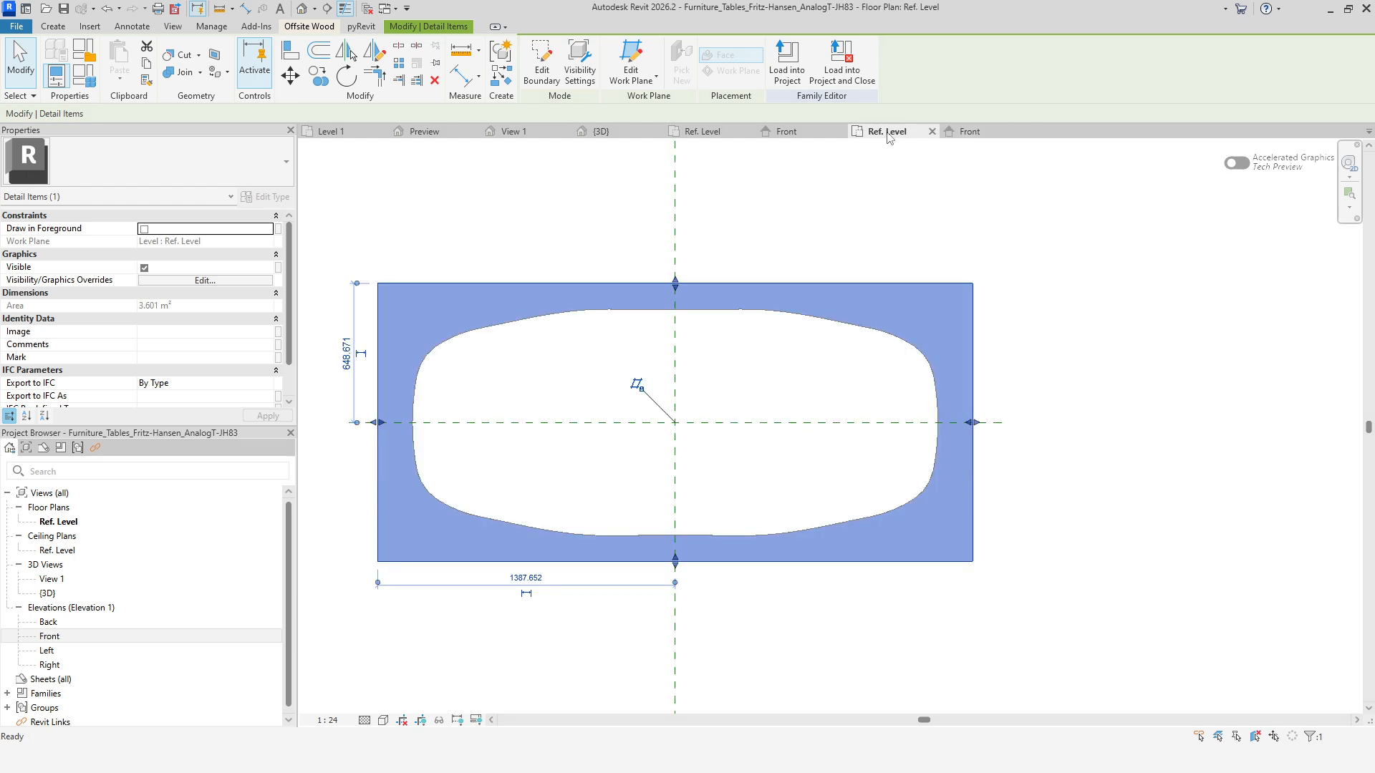
# Enable Plan/RCP display for the table top in its family element visibility settings.
pyautogui.click(746, 319)
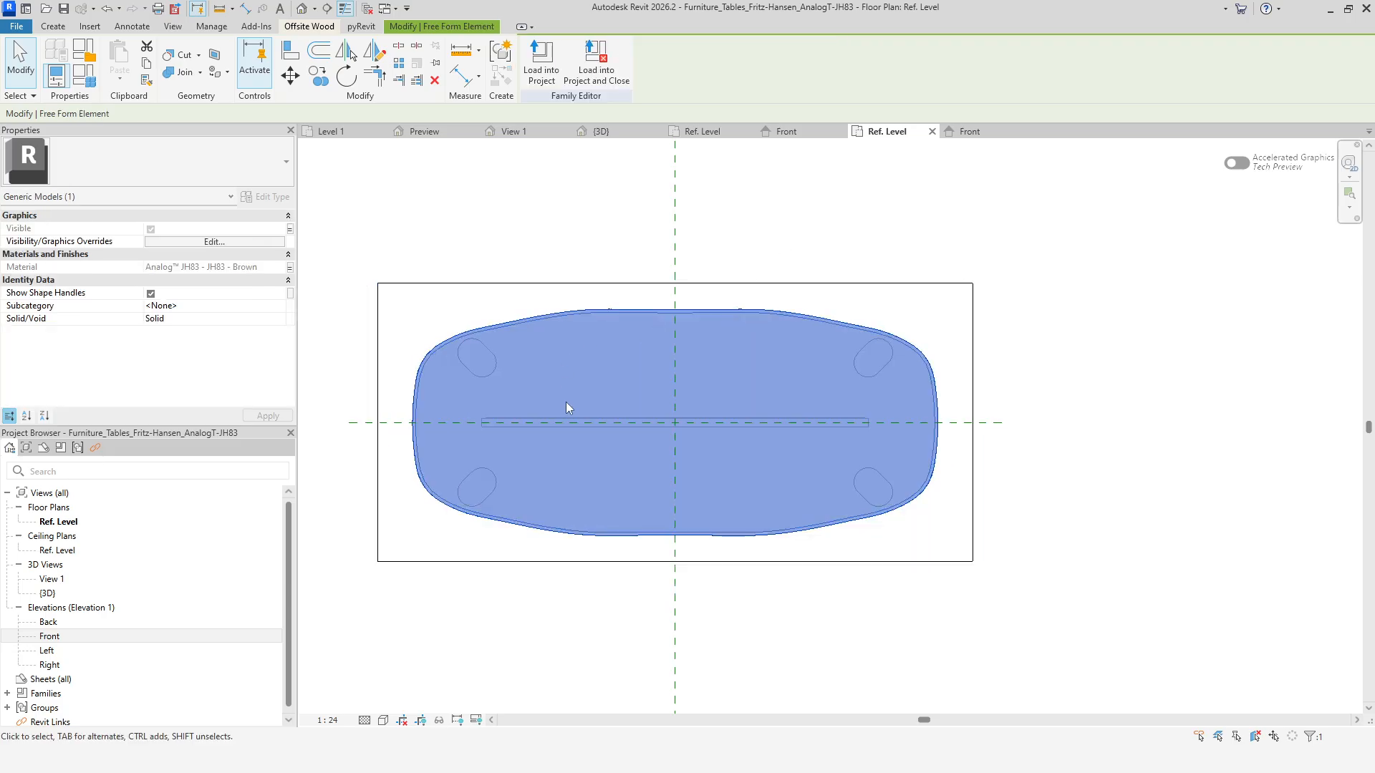
pyautogui.click(241, 242)
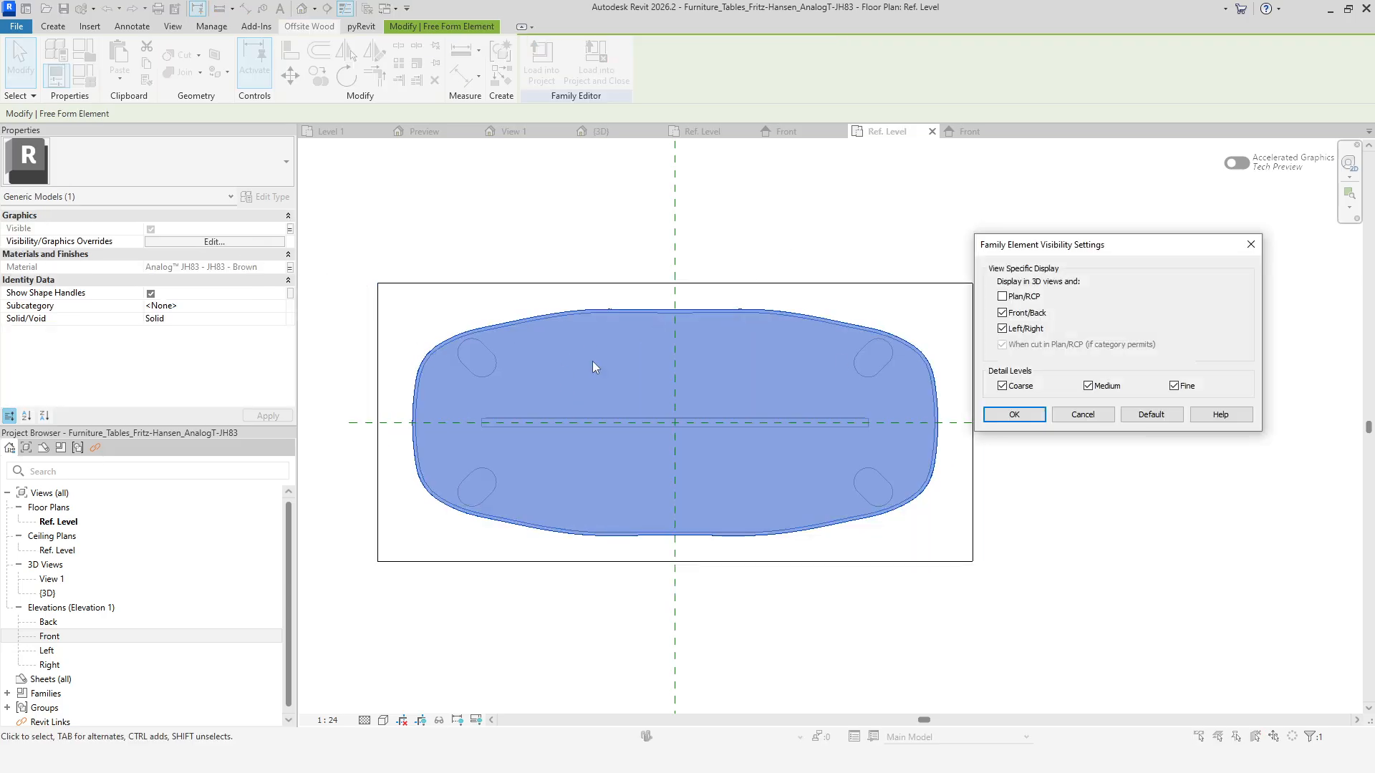
pyautogui.click(1002, 296)
pyautogui.click(1014, 415)
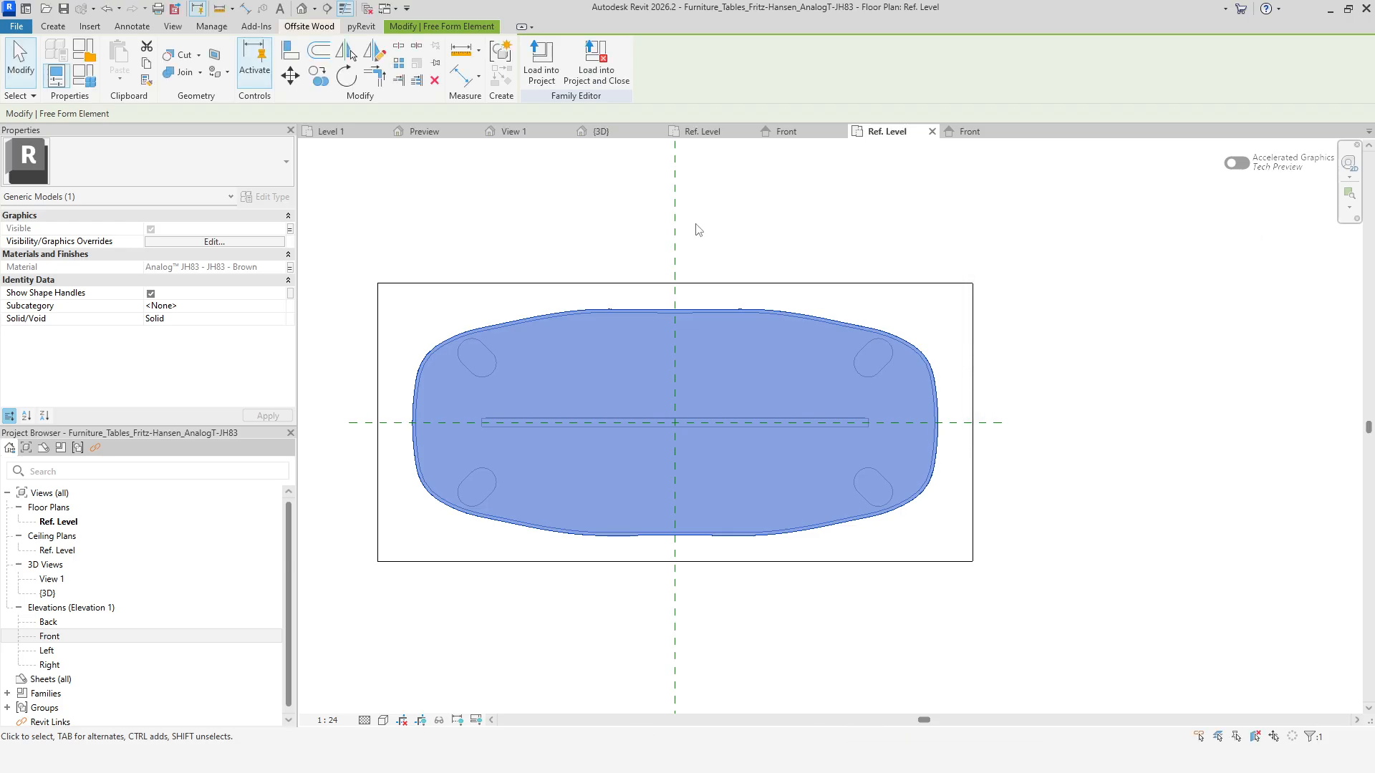
# Reload the table family into the project, overwriting the existing version and its parameter values, then undo the reload.
pyautogui.click(543, 76)
pyautogui.click(682, 489)
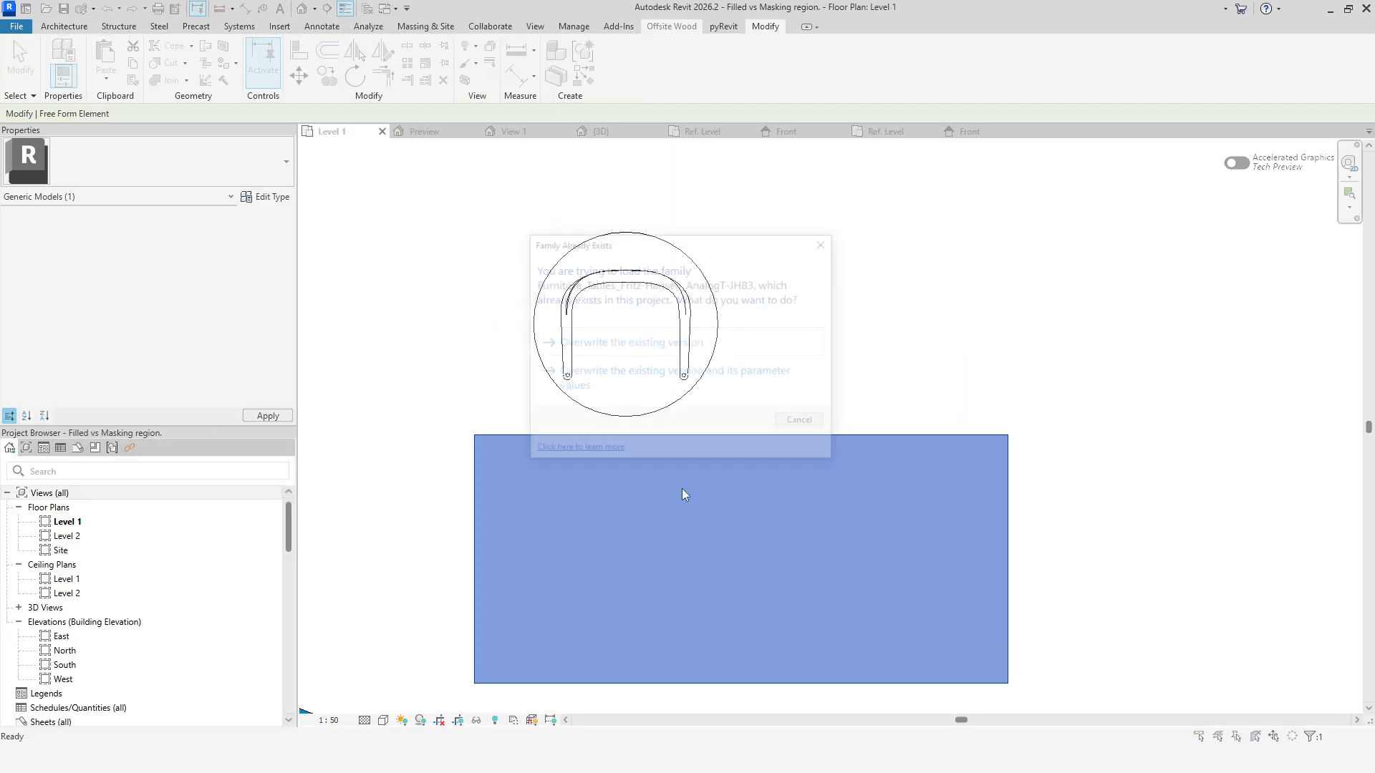
pyautogui.click(595, 391)
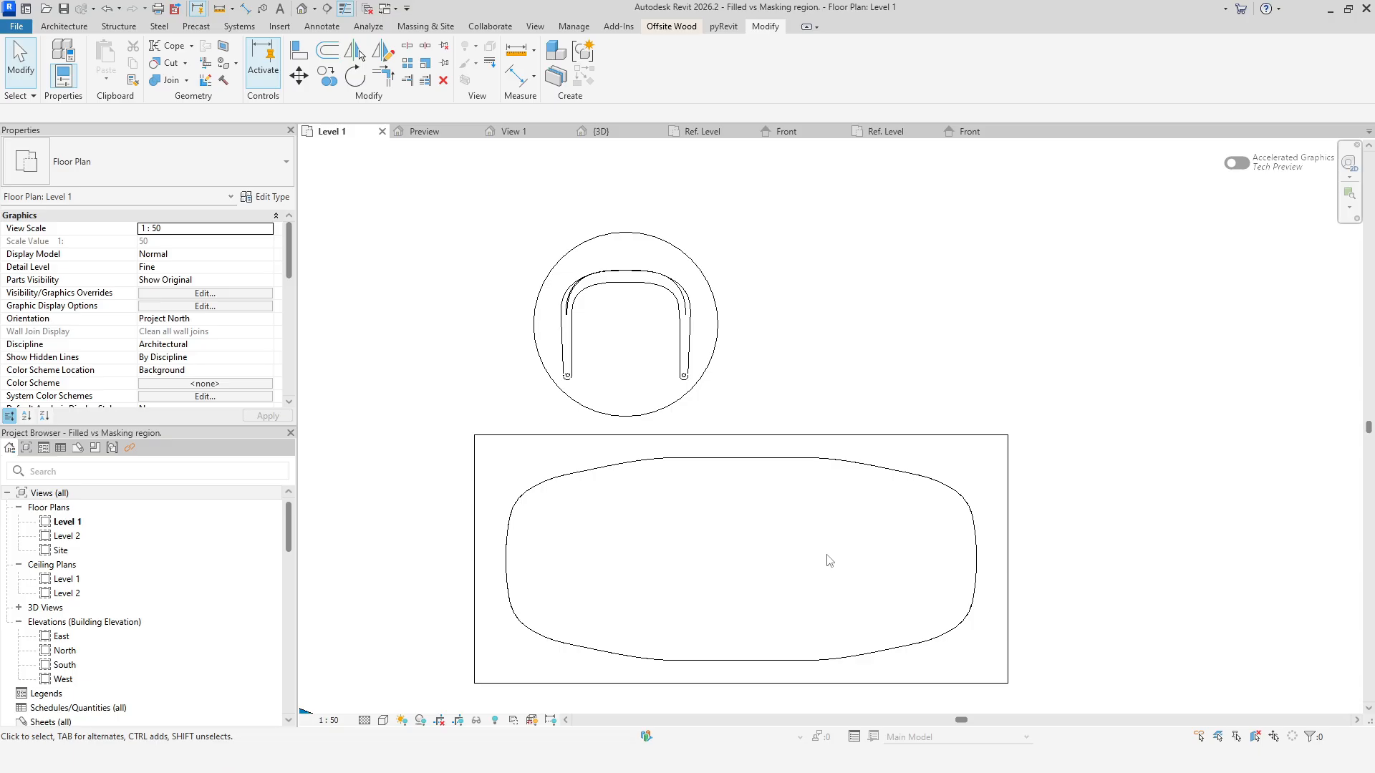
pyautogui.click(107, 9)
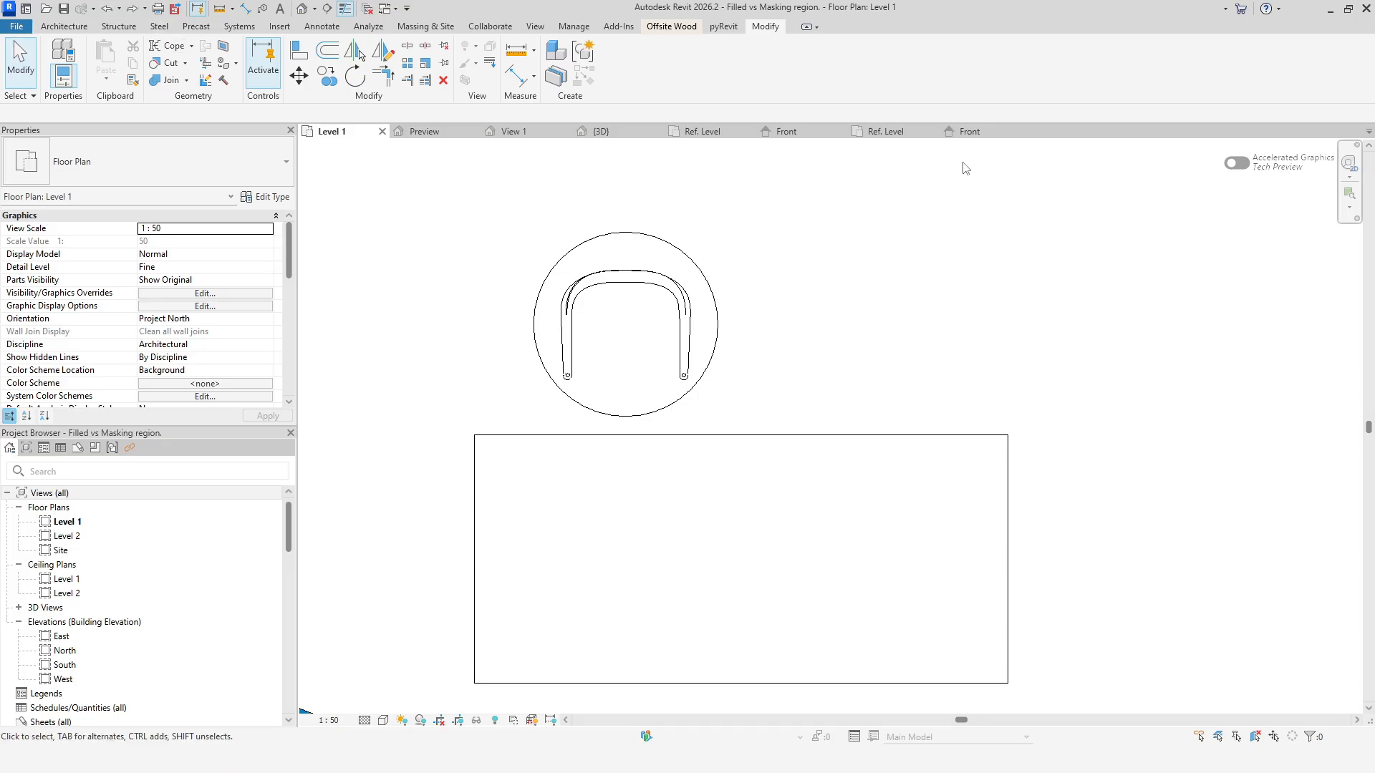
# Review the table top's family element visibility settings in the Ref. Level plan again.
pyautogui.click(974, 132)
pyautogui.click(866, 133)
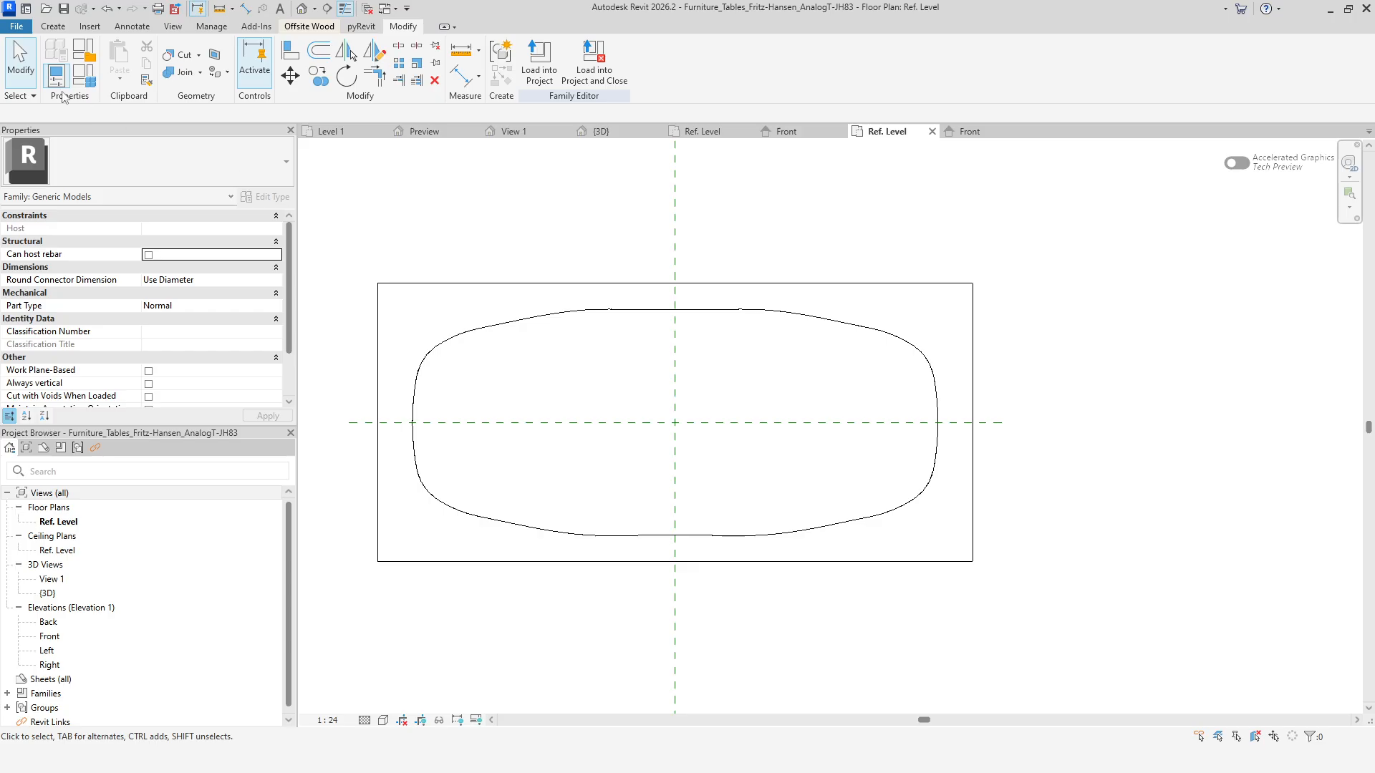
pyautogui.click(569, 310)
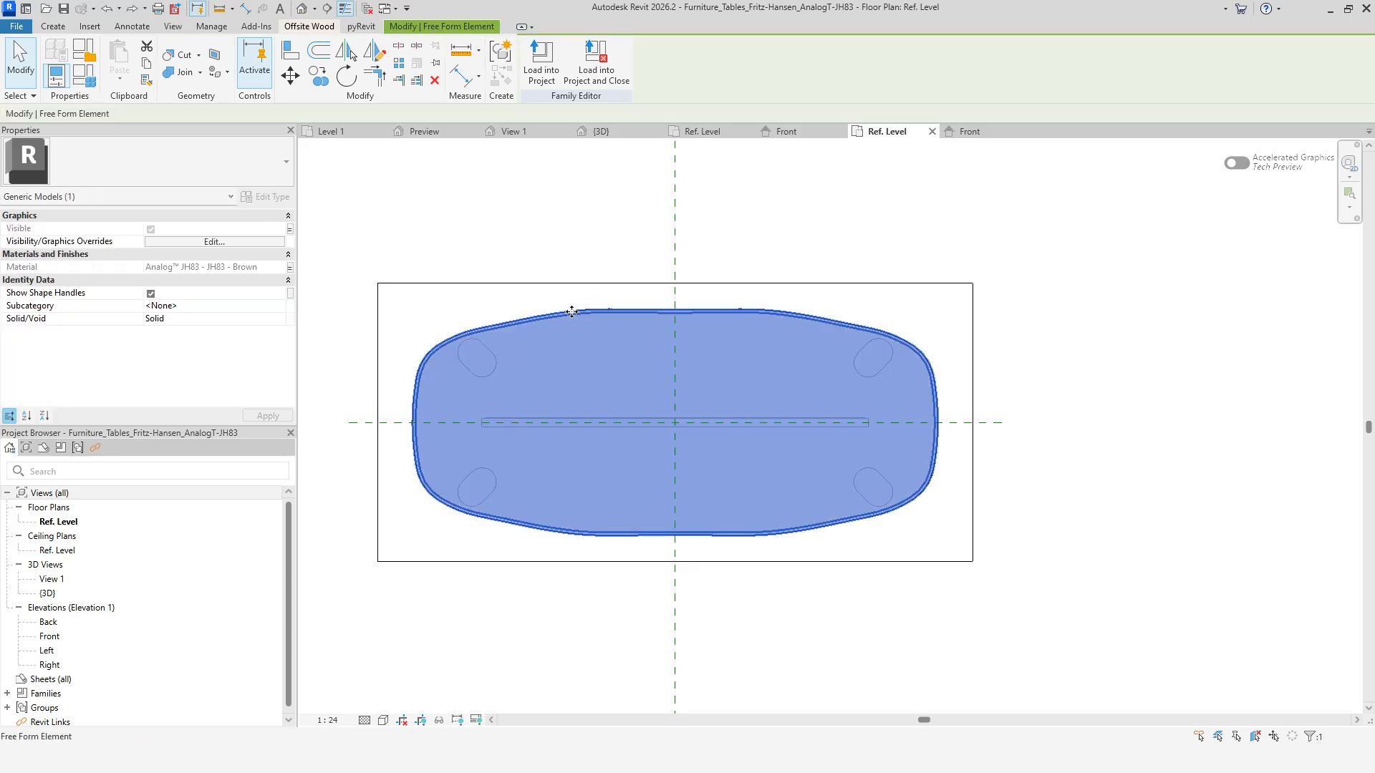
pyautogui.click(242, 242)
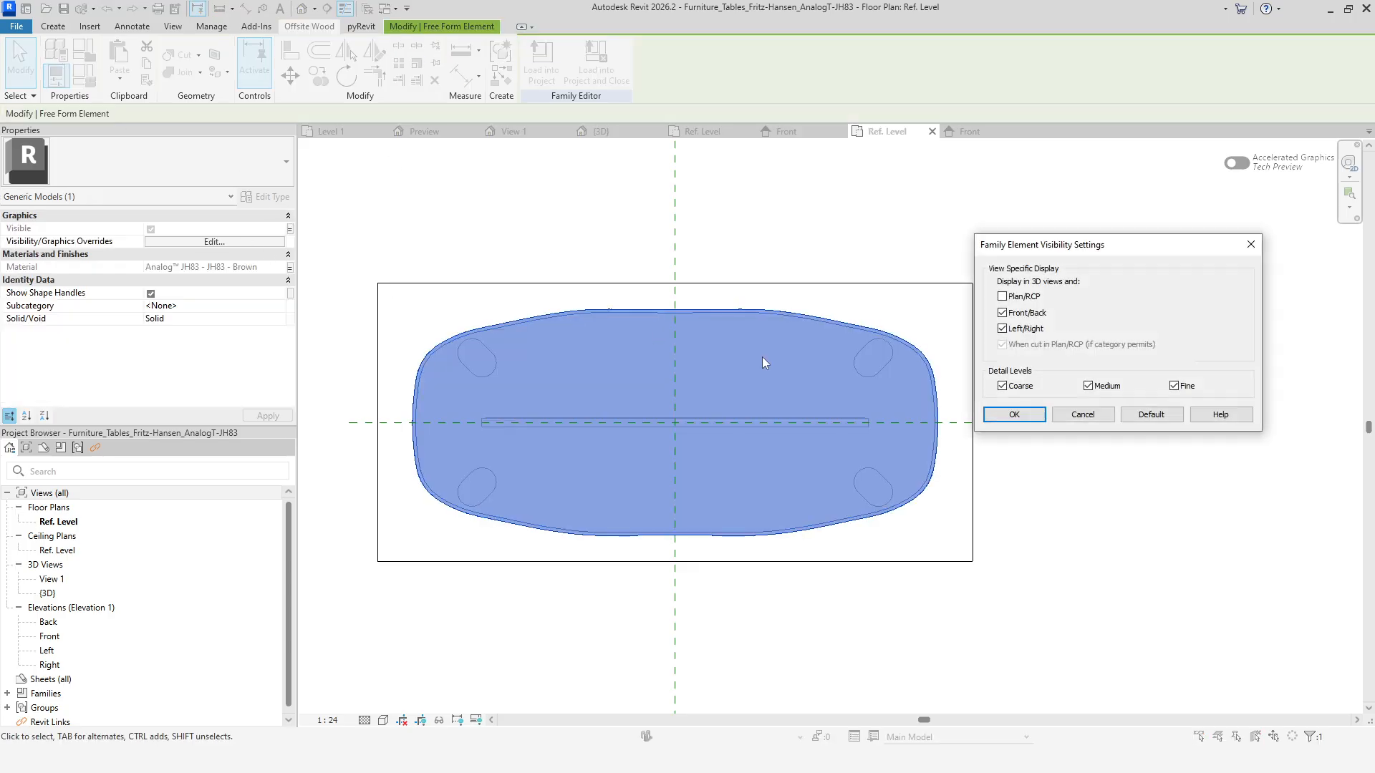
pyautogui.click(1090, 411)
pyautogui.click(1074, 537)
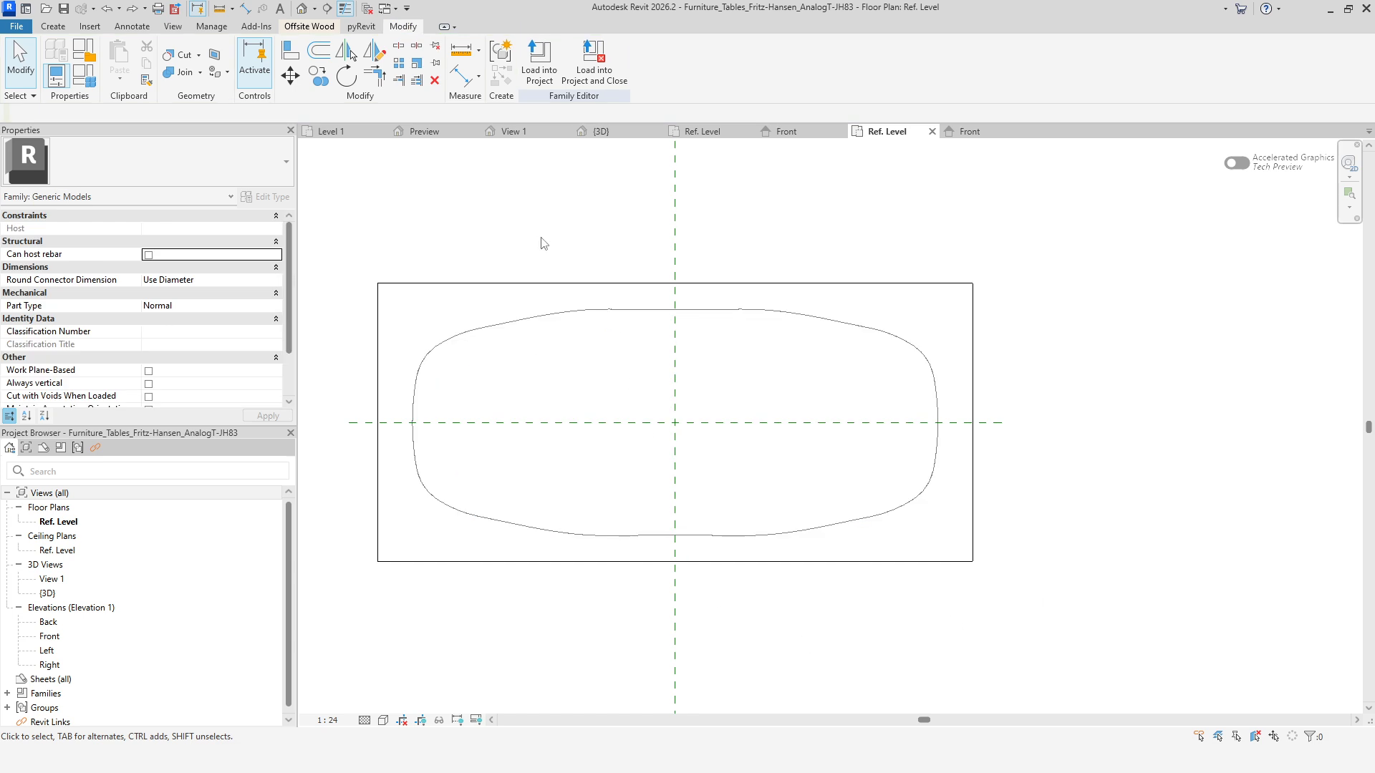
# Open the project's default 3D view and set its detail level to Fine.
pyautogui.click(332, 132)
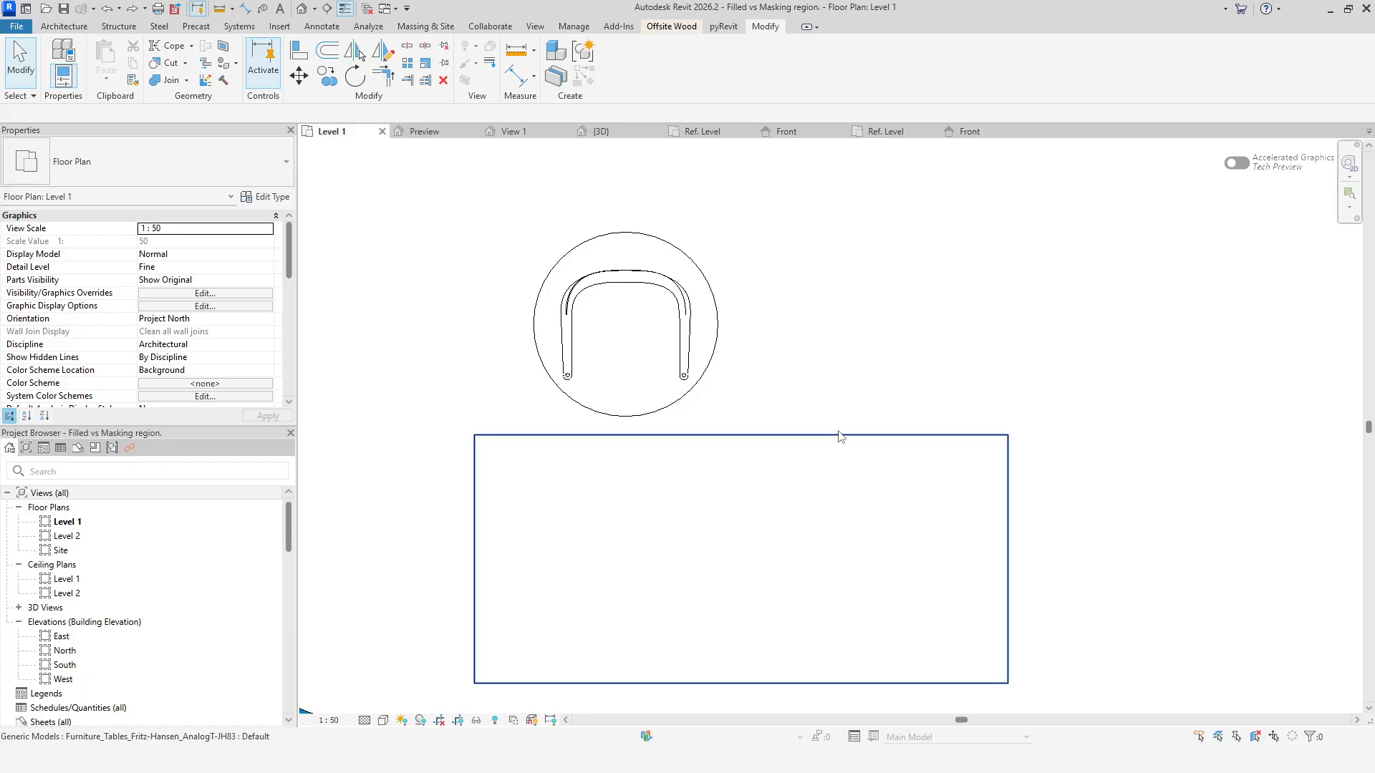
pyautogui.moveTo(790, 378); pyautogui.dragTo(804, 353, button='middle')
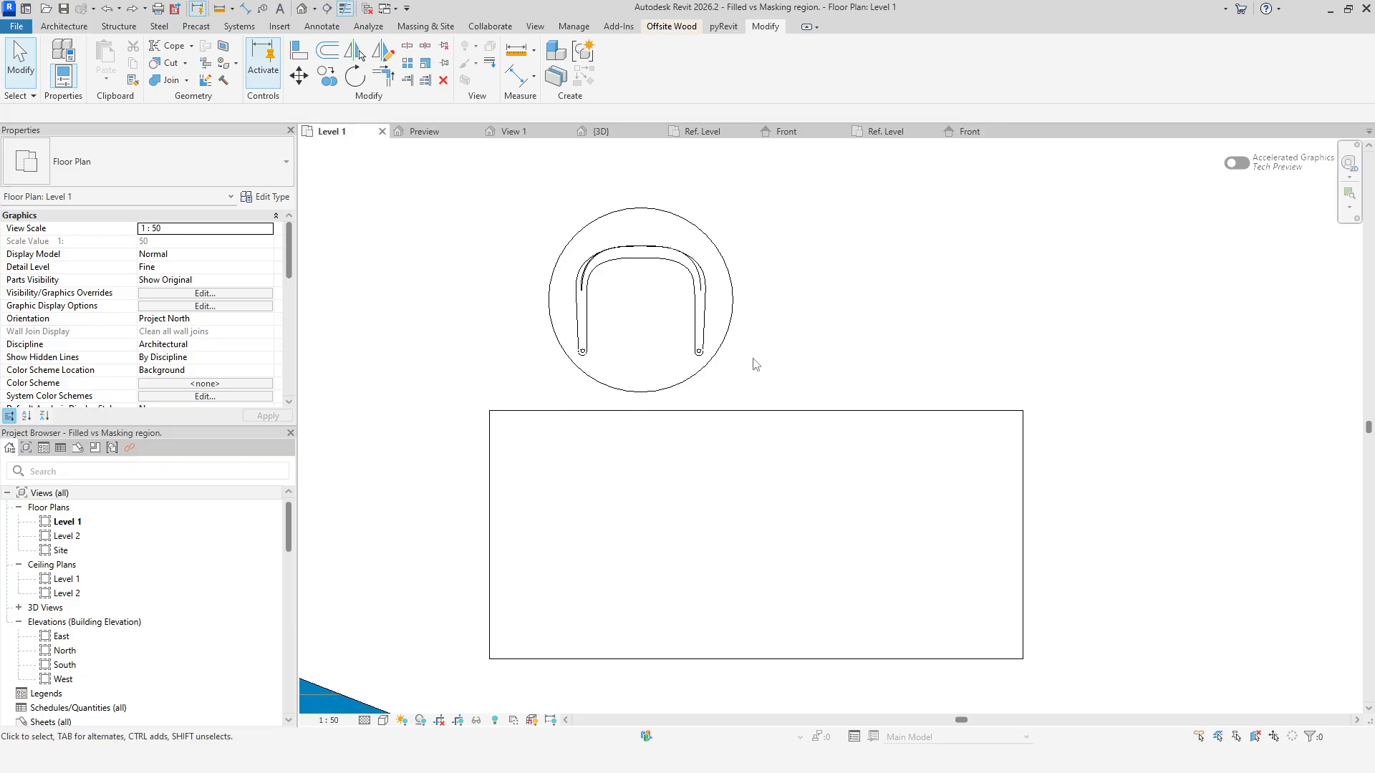
pyautogui.click(303, 9)
pyautogui.moveTo(1088, 515); pyautogui.dragTo(856, 495, button='middle')
pyautogui.scroll(5, 862, 485)
pyautogui.moveTo(730, 487)
pyautogui.keyDown('shift'); pyautogui.mouseDown(button='middle')
pyautogui.moveTo(715, 547)
pyautogui.moveTo(689, 529)
pyautogui.moveTo(739, 463)
pyautogui.mouseUp(button='middle'); pyautogui.keyUp('shift')
pyautogui.scroll(4, 739, 464)
pyautogui.keyDown('shift'); pyautogui.moveTo(748, 517); pyautogui.dragTo(876, 518, button='middle'); pyautogui.keyUp('shift')
pyautogui.click(364, 719)
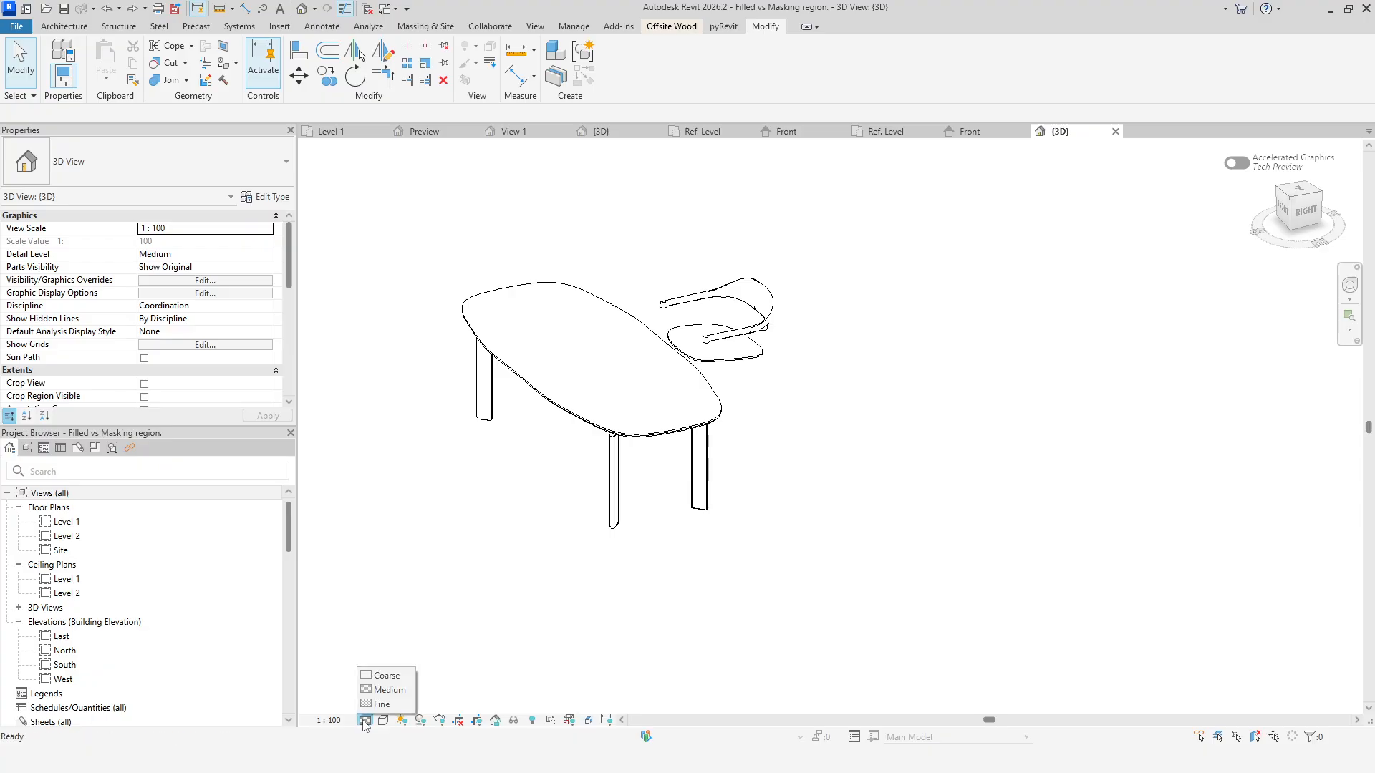
pyautogui.click(378, 704)
# Orbit and zoom around the table and chair in 3D, then switch to the Right view.
pyautogui.keyDown('shift'); pyautogui.moveTo(805, 605); pyautogui.dragTo(771, 617, button='middle'); pyautogui.keyUp('shift')
pyautogui.moveTo(741, 573); pyautogui.dragTo(844, 561, button='middle')
pyautogui.scroll(2, 831, 531)
pyautogui.moveTo(777, 631); pyautogui.dragTo(870, 557, button='middle')
pyautogui.moveTo(870, 556)
pyautogui.keyDown('shift'); pyautogui.mouseDown(button='middle')
pyautogui.moveTo(857, 543)
pyautogui.moveTo(875, 568)
pyautogui.mouseUp(button='middle'); pyautogui.keyUp('shift')
pyautogui.scroll(-2, 856, 544)
pyautogui.keyDown('shift'); pyautogui.moveTo(875, 568); pyautogui.dragTo(814, 547, button='middle'); pyautogui.keyUp('shift')
pyautogui.click(1304, 217)
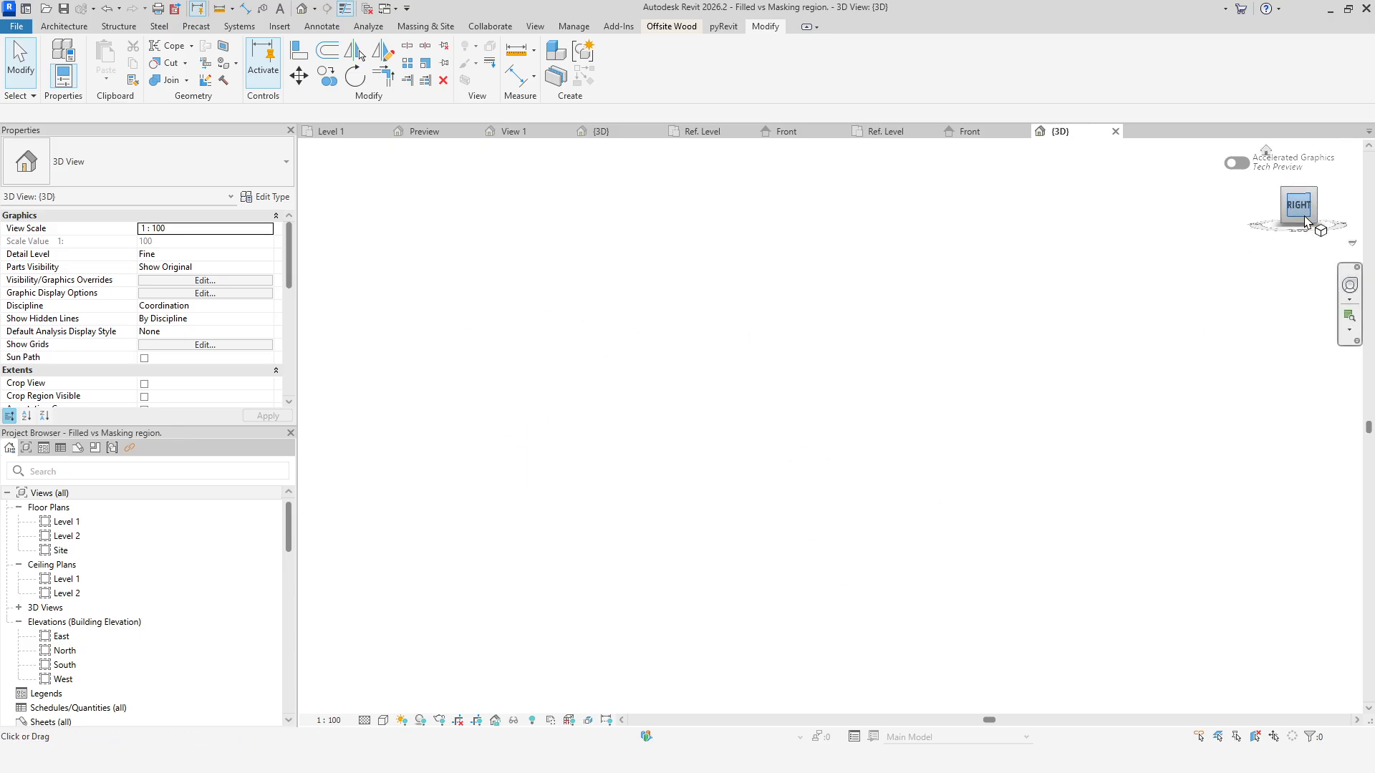
# Zoom and pan the 3D Right view to frame the table and chair side by side.
pyautogui.scroll(5, 868, 480)
pyautogui.moveTo(963, 534); pyautogui.dragTo(833, 514, button='middle')
pyautogui.scroll(1, 833, 513)
pyautogui.click(726, 635)
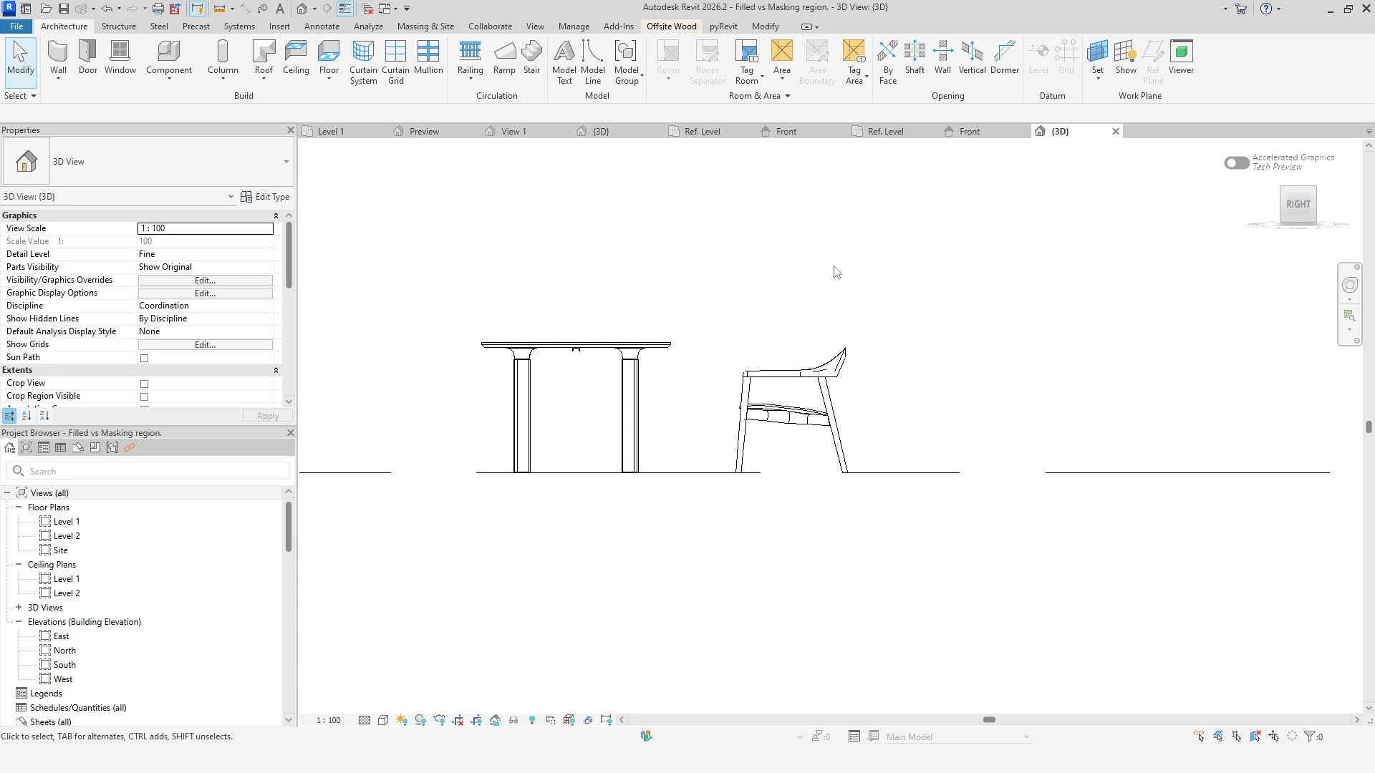
# In the Level 1 plan, move the chair down so it overlaps the table's upper edge.
pyautogui.click(337, 131)
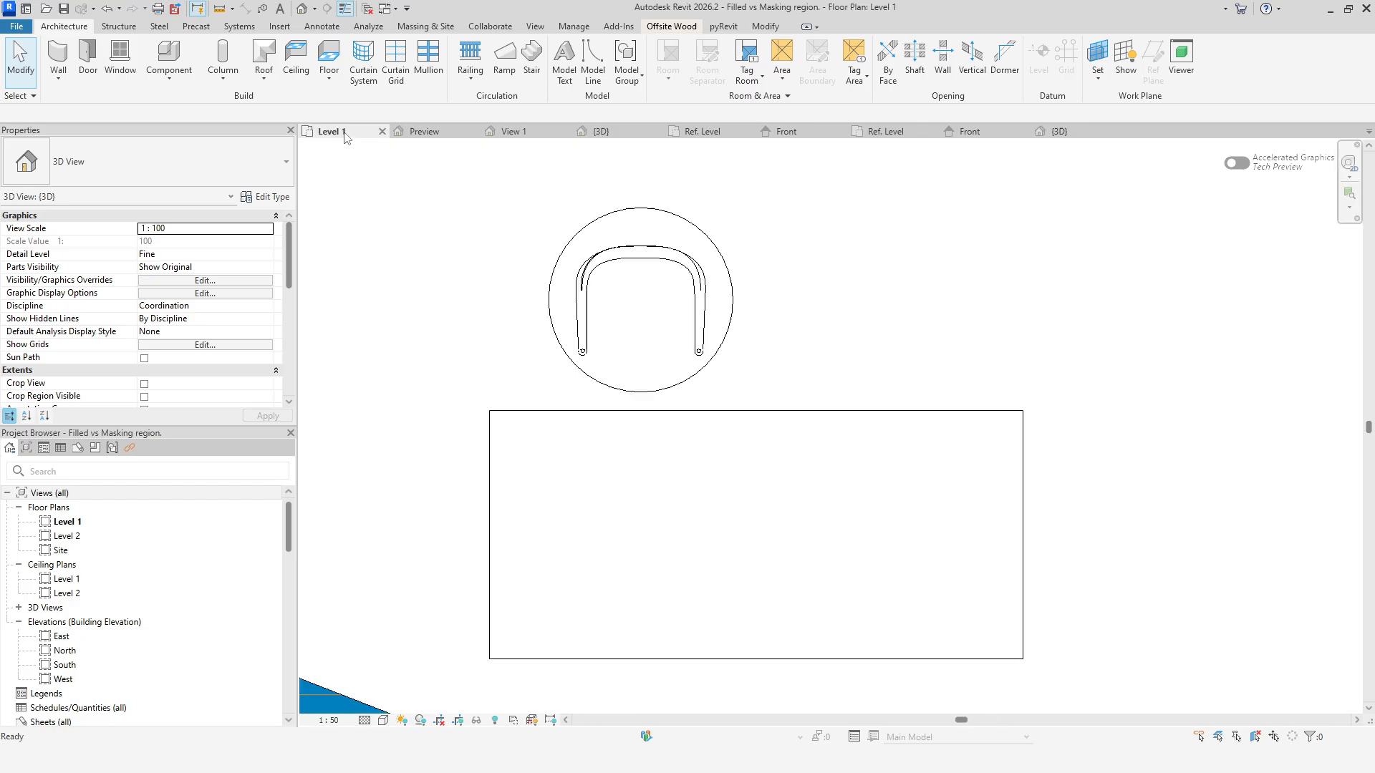
pyautogui.click(700, 374)
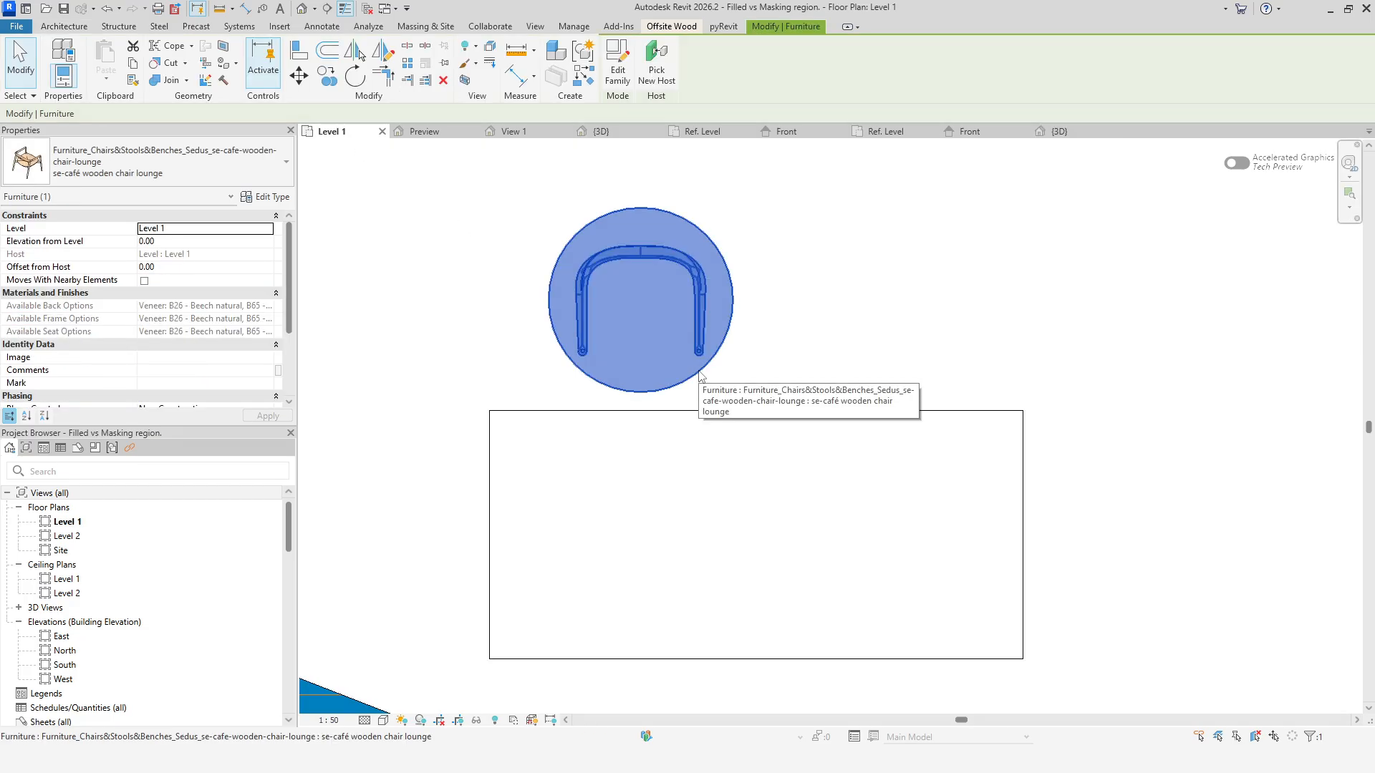
pyautogui.moveTo(700, 374); pyautogui.dragTo(698, 485)
pyautogui.click(822, 354)
pyautogui.moveTo(839, 531); pyautogui.dragTo(858, 390, button='middle')
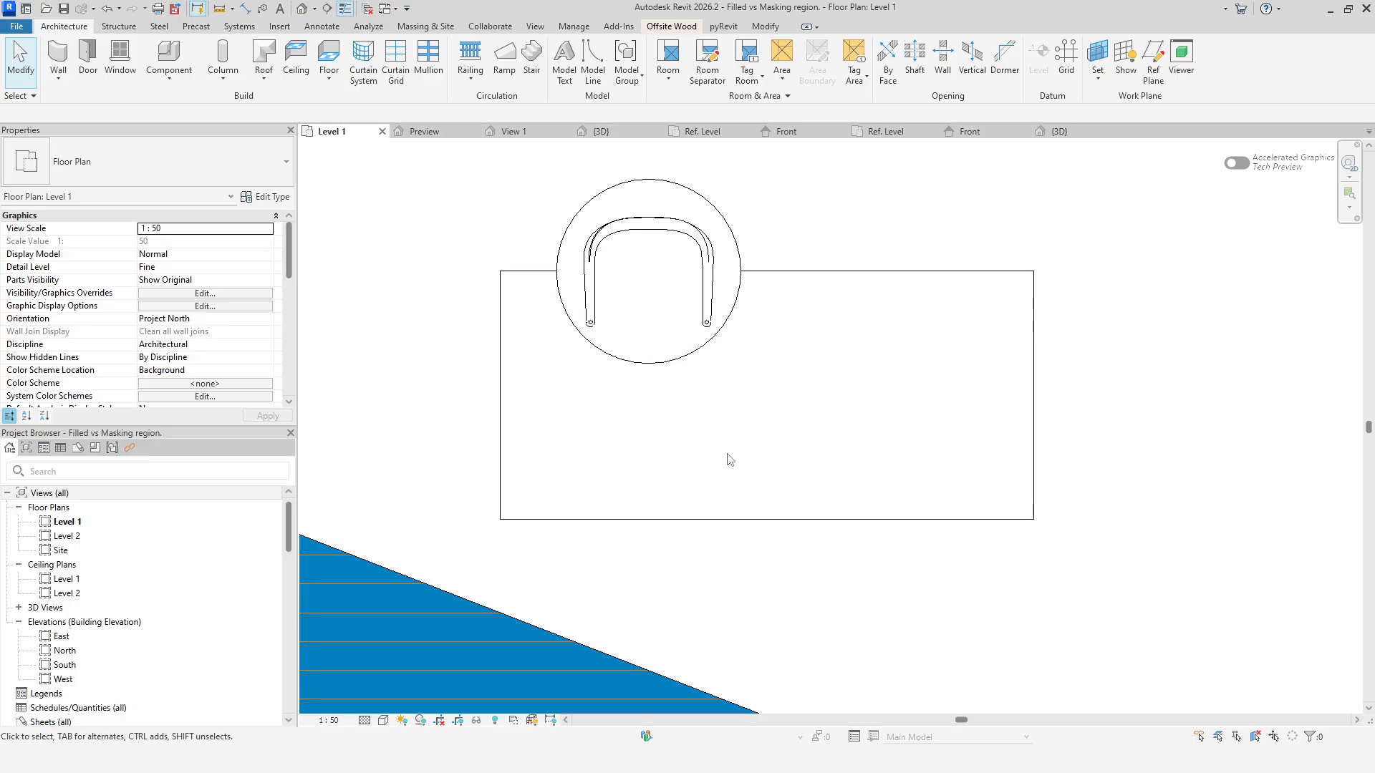
# Check the chair's position in 3D, then inspect the chair family's masking region and its work plane in plan and front views.
pyautogui.click(1056, 131)
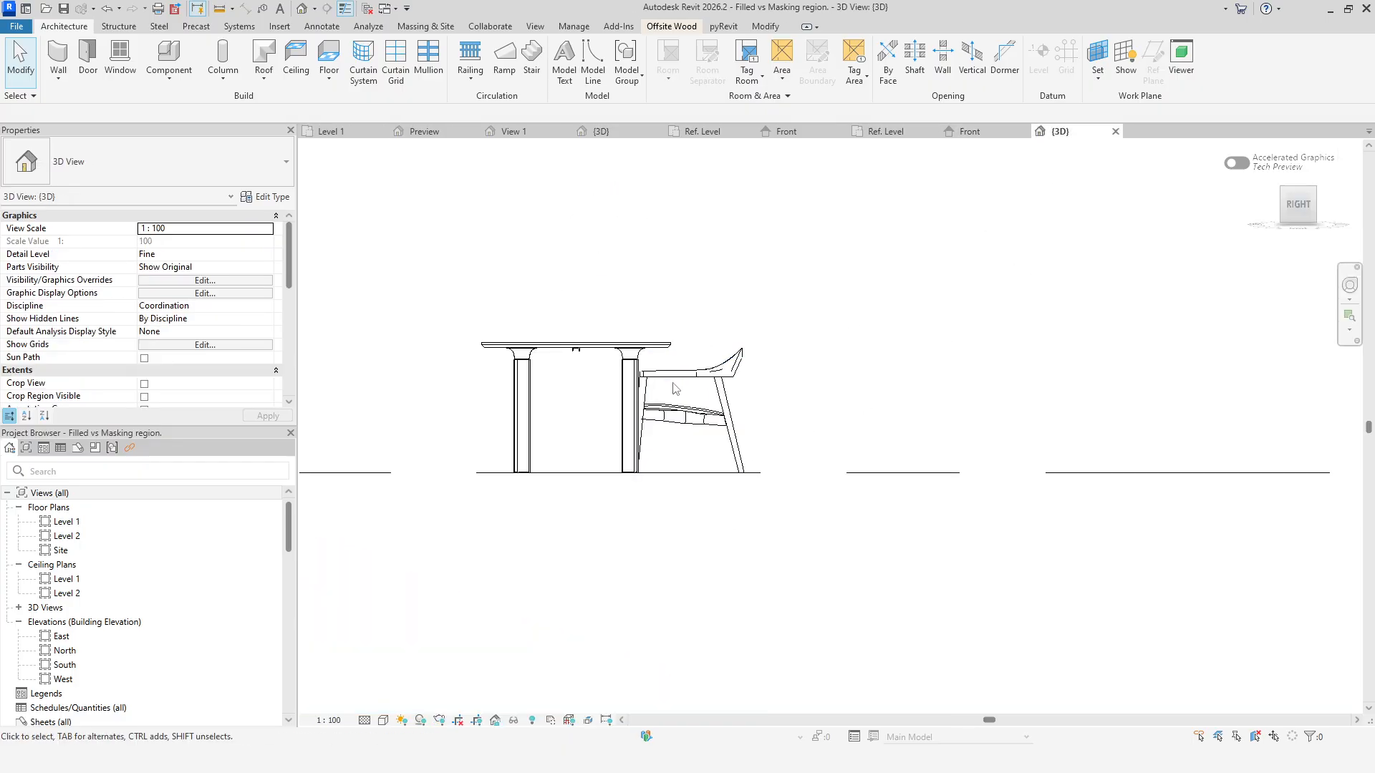
pyautogui.click(355, 136)
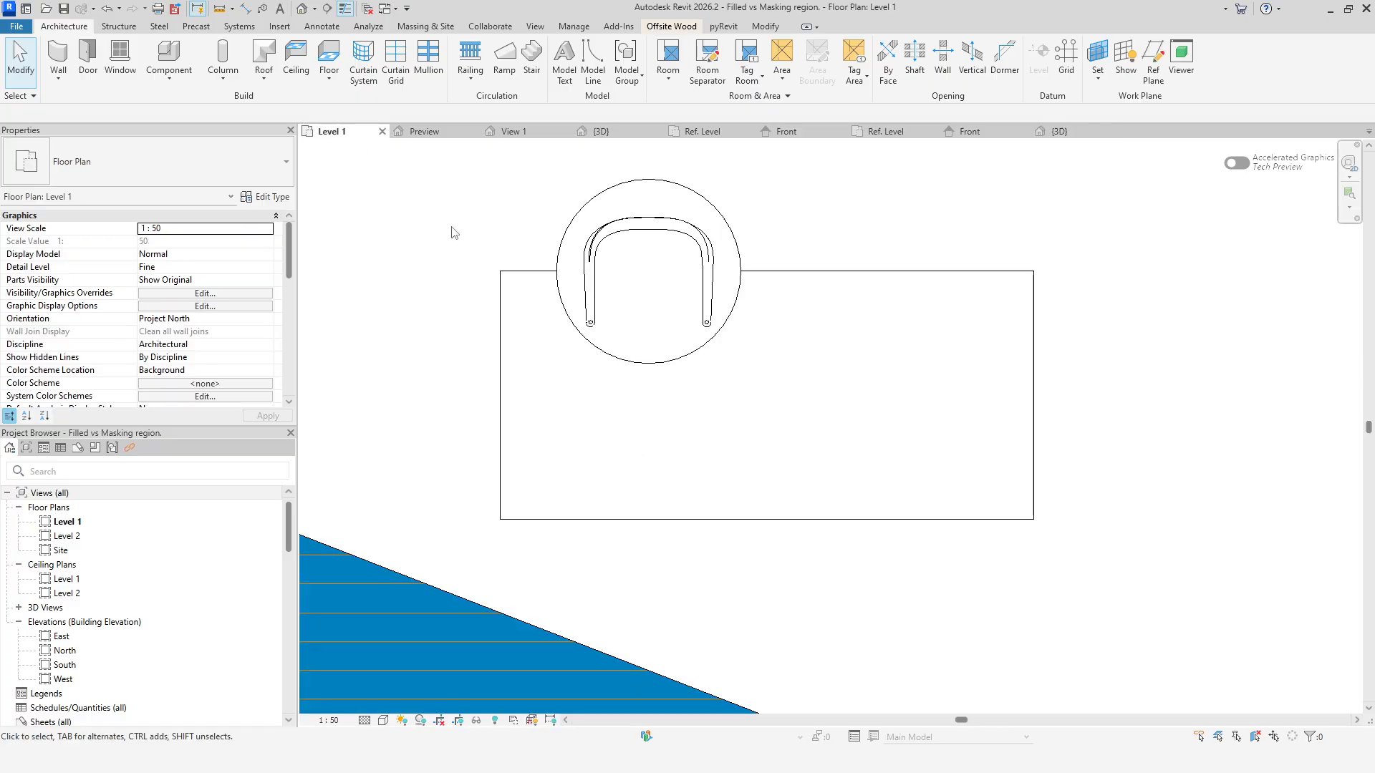
pyautogui.click(677, 189)
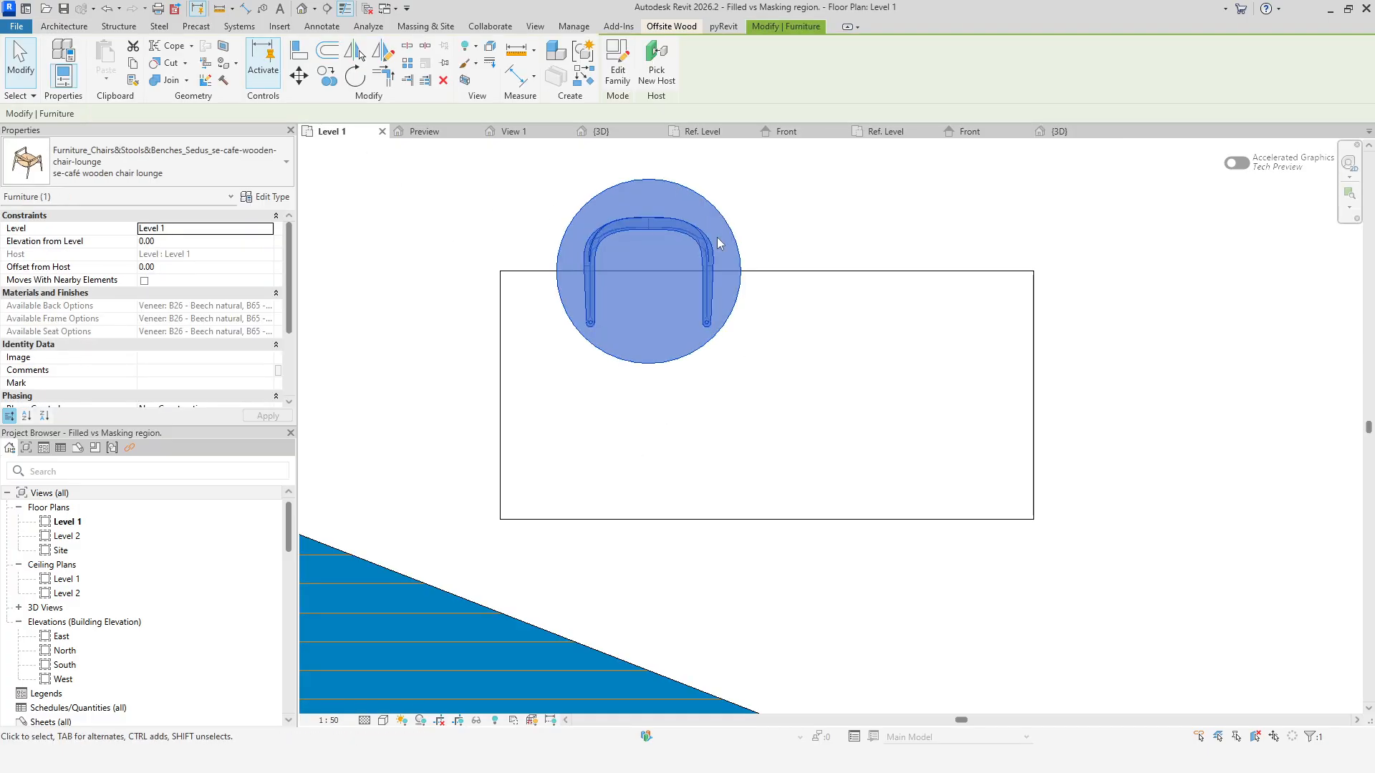
pyautogui.click(785, 132)
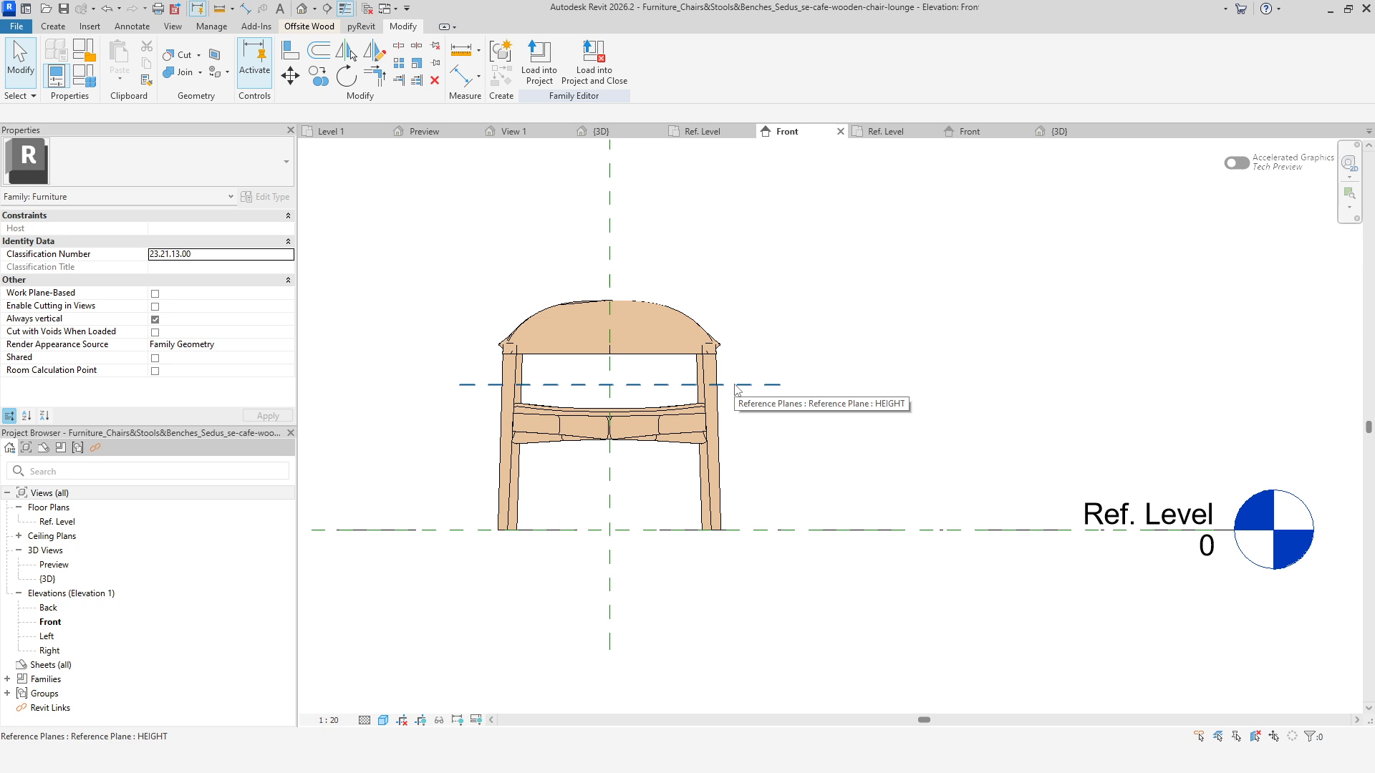
pyautogui.click(702, 132)
pyautogui.click(750, 246)
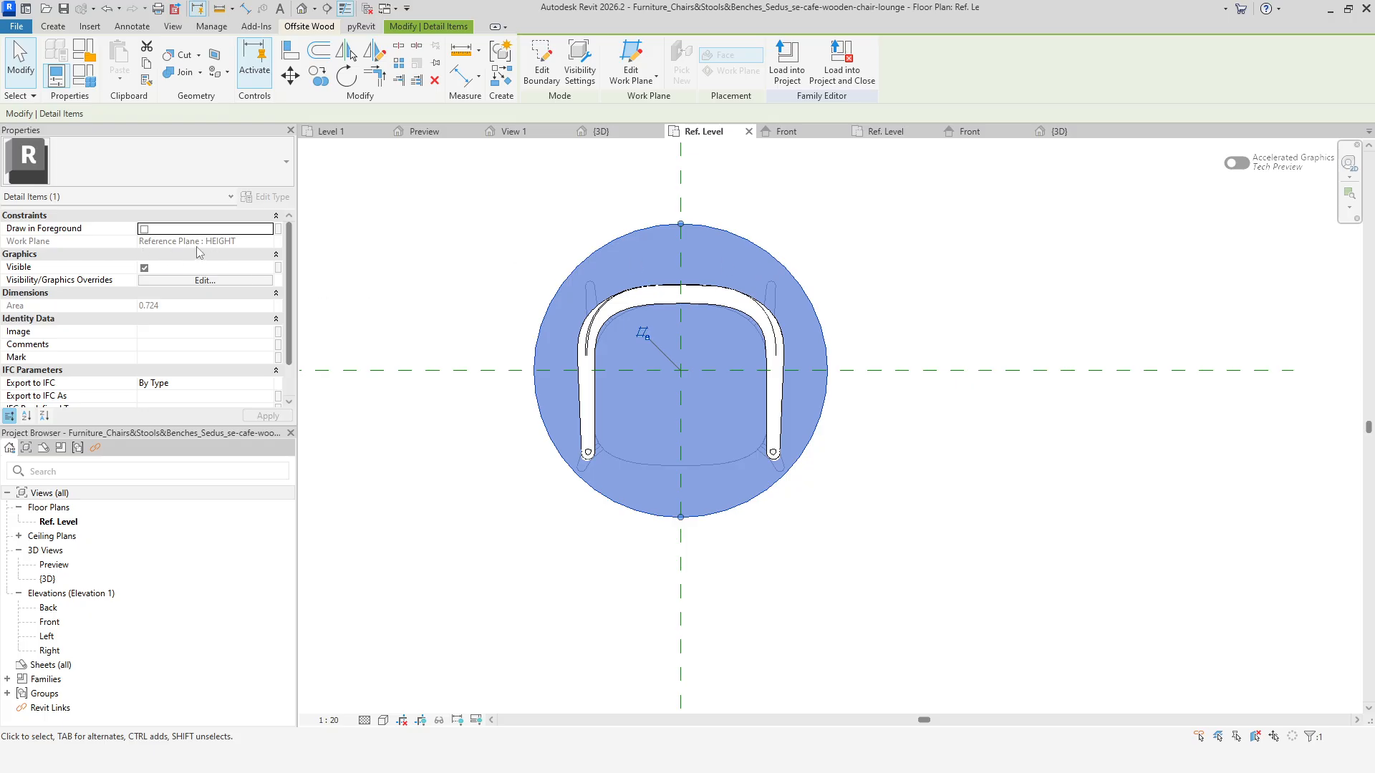
pyautogui.click(786, 131)
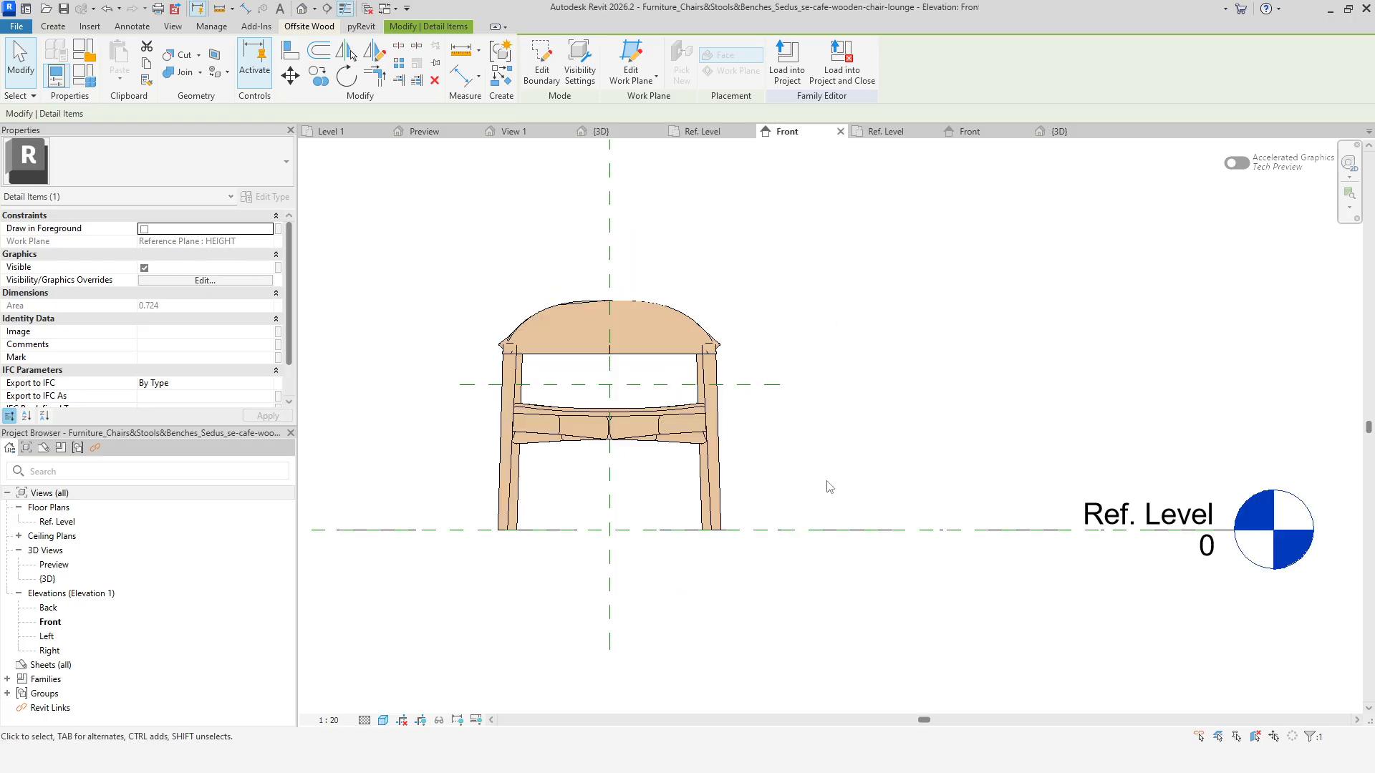
# Dimension the HEIGHT reference plane's distance above Ref. Level in the chair family's front elevation.
pyautogui.click(461, 76)
pyautogui.click(778, 529)
pyautogui.click(759, 387)
pyautogui.click(781, 461)
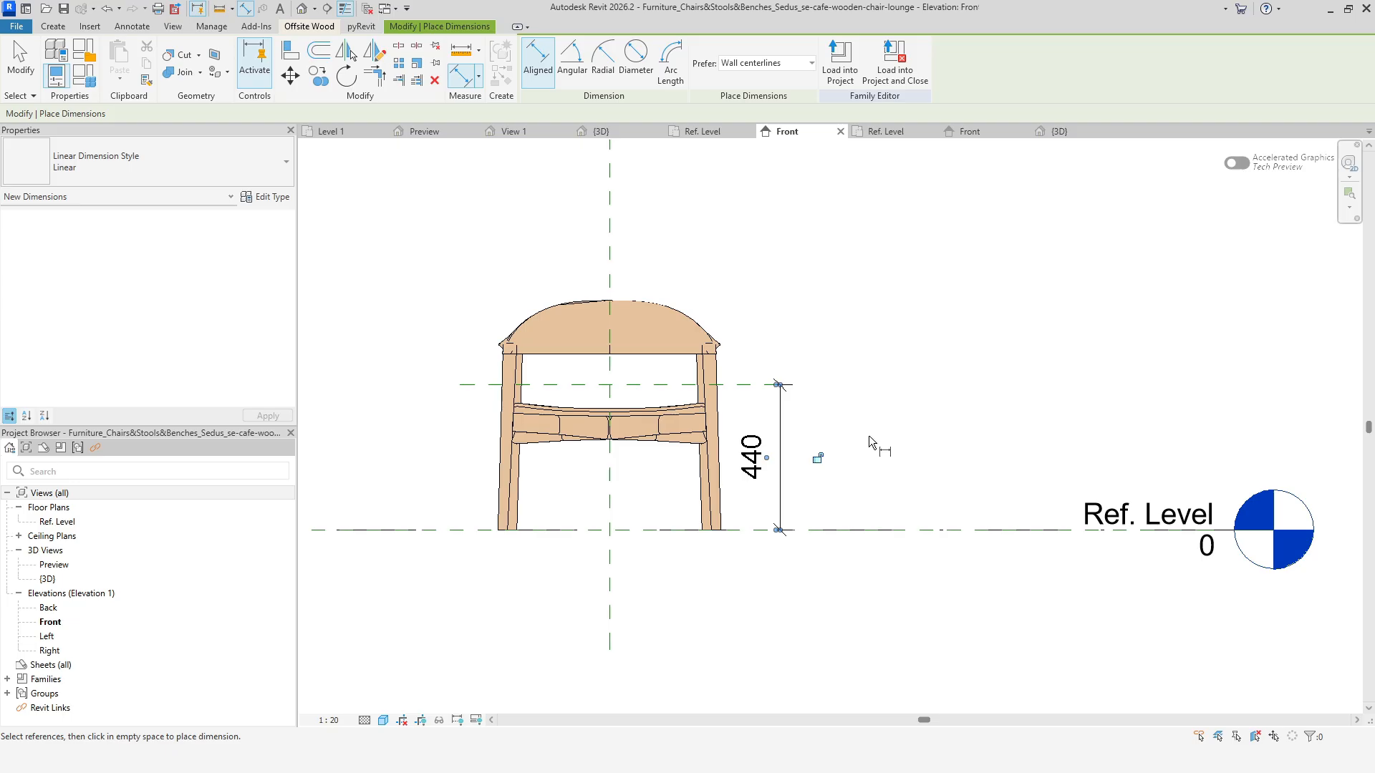
# Inspect the table family's masking region in its plan and front elevation, and return to the project 3D view.
pyautogui.click(890, 133)
pyautogui.click(619, 293)
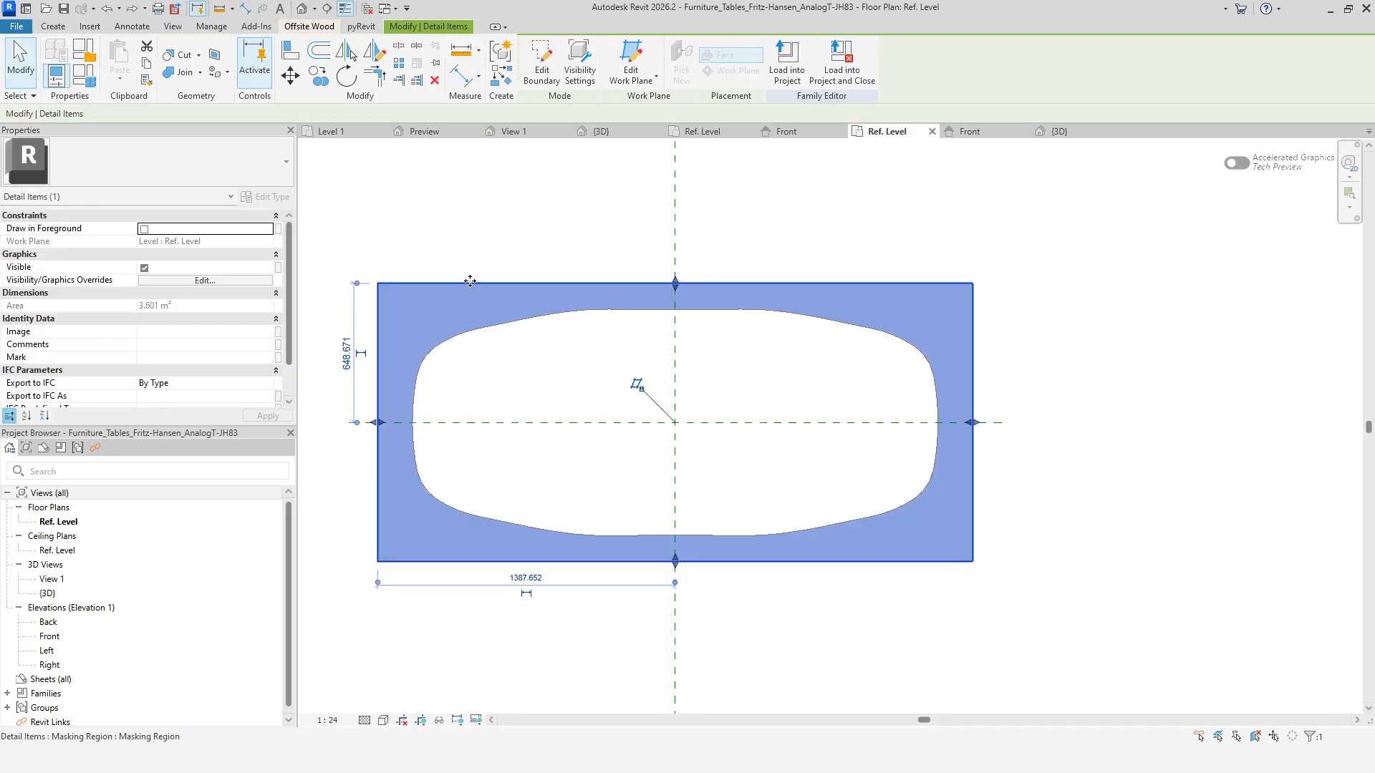
pyautogui.click(985, 133)
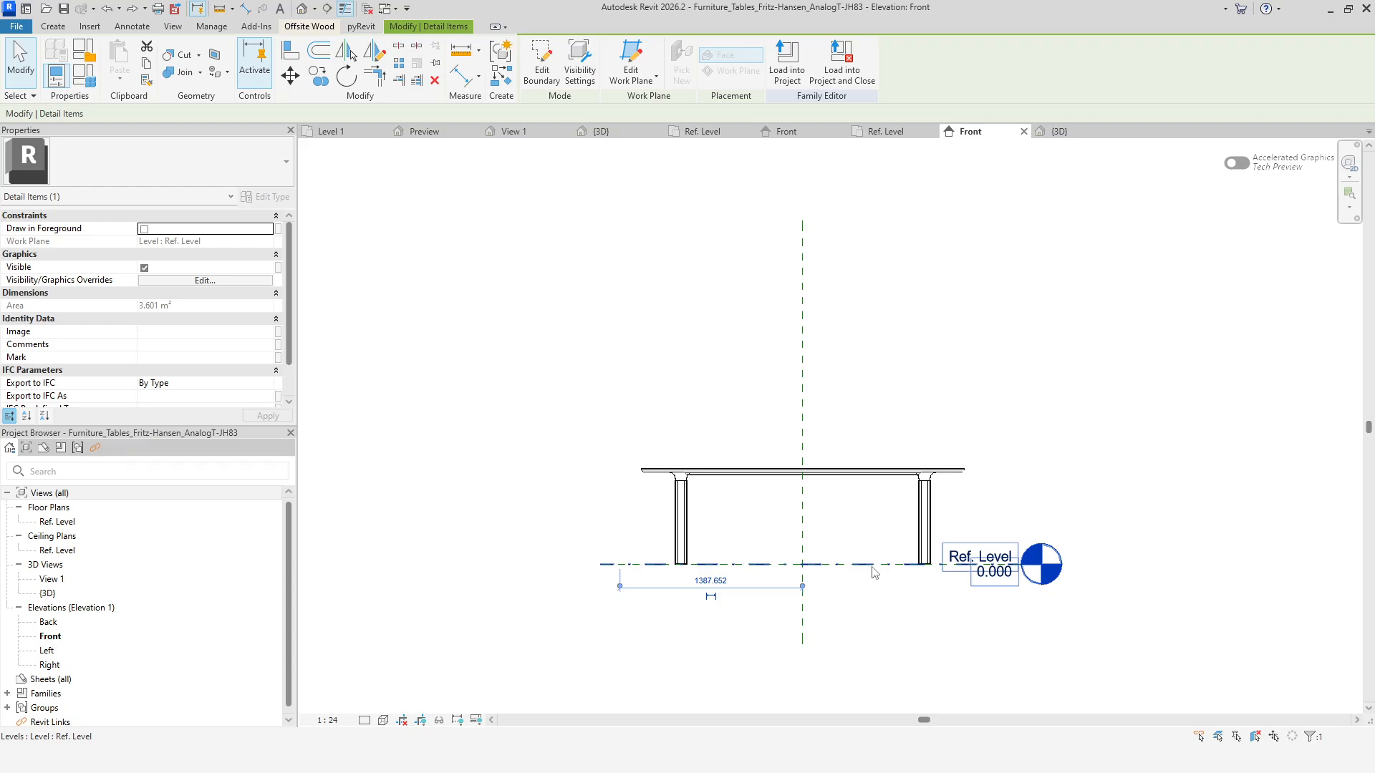
pyautogui.click(1059, 134)
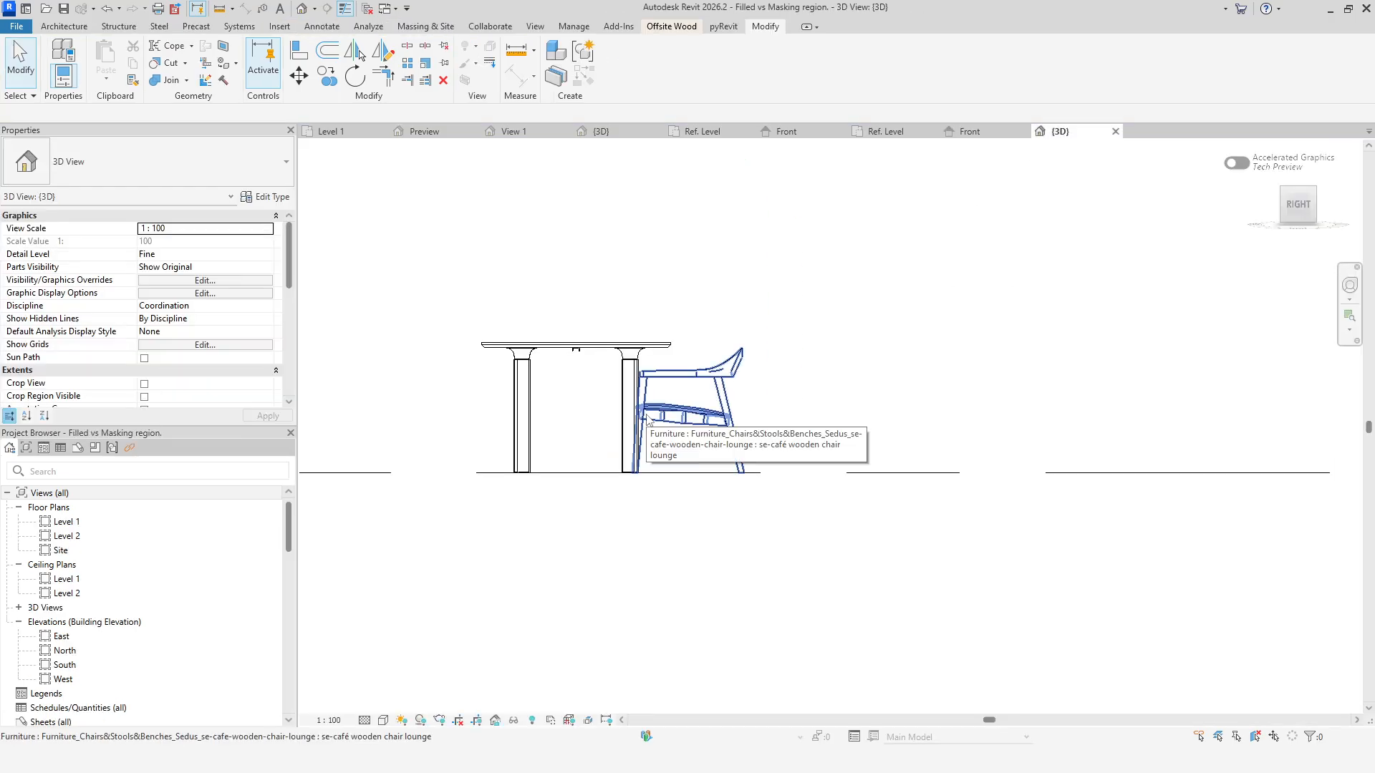
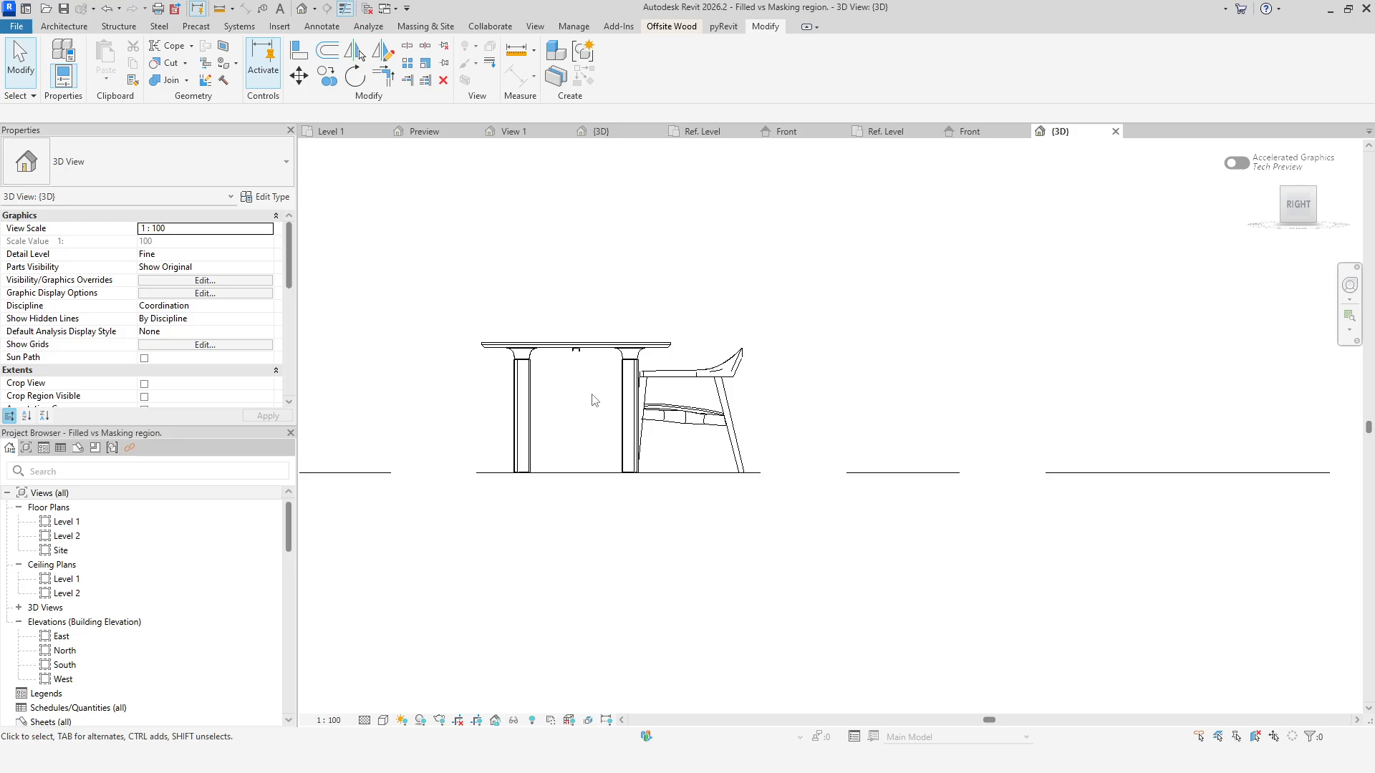
# Select the chair in the Level 1 plan to check how its masking region overlaps the table.
pyautogui.click(332, 131)
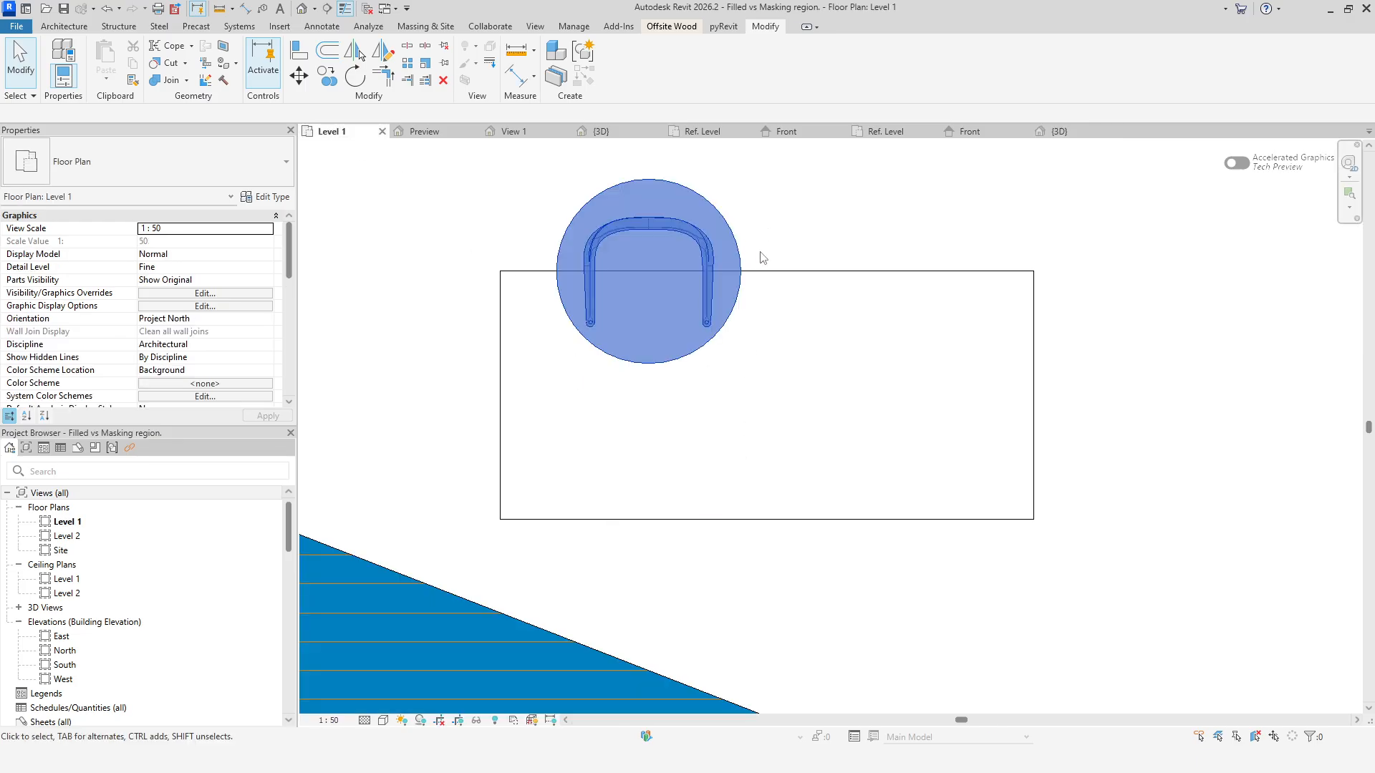
pyautogui.click(739, 251)
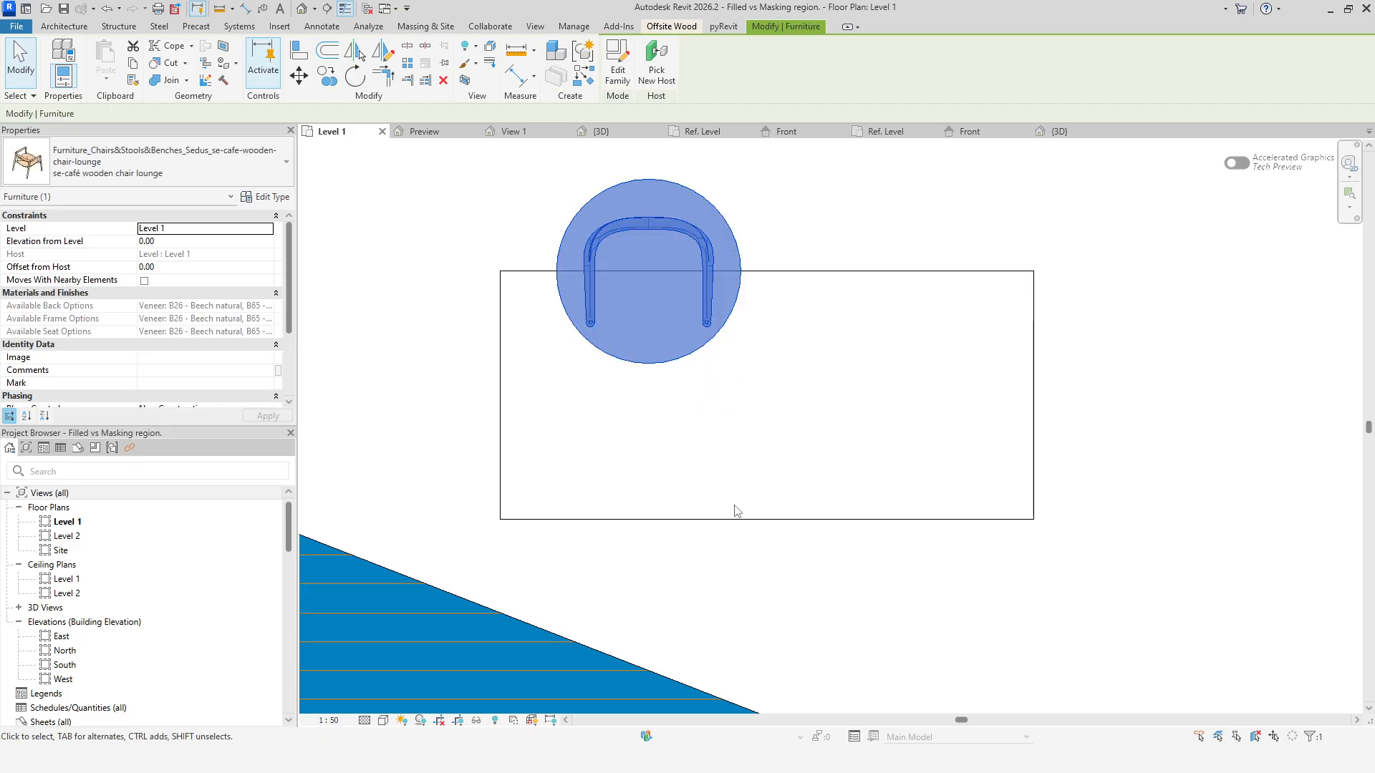
pyautogui.click(745, 563)
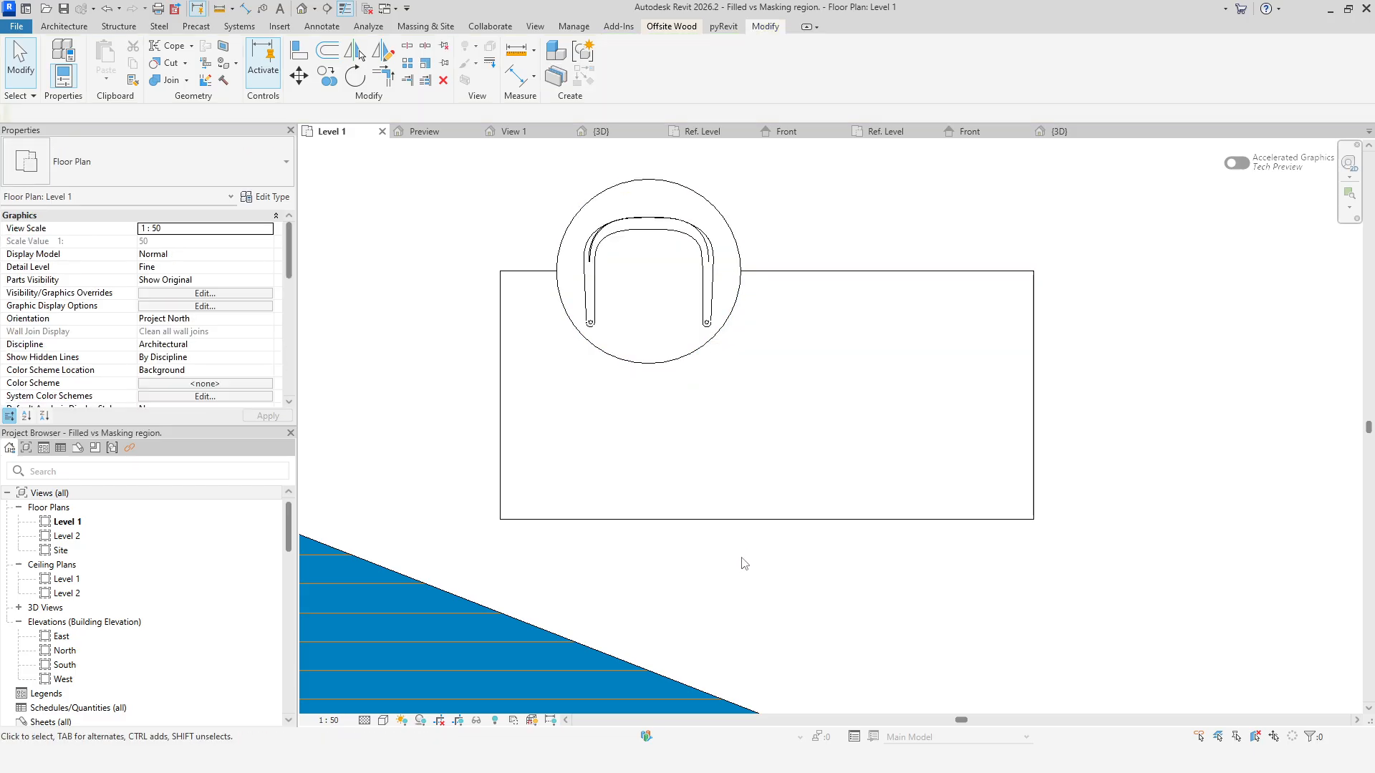
# In the chair family's Ref. Level plan, turn on Draw in Foreground for the chair's circular masking region.
pyautogui.click(780, 136)
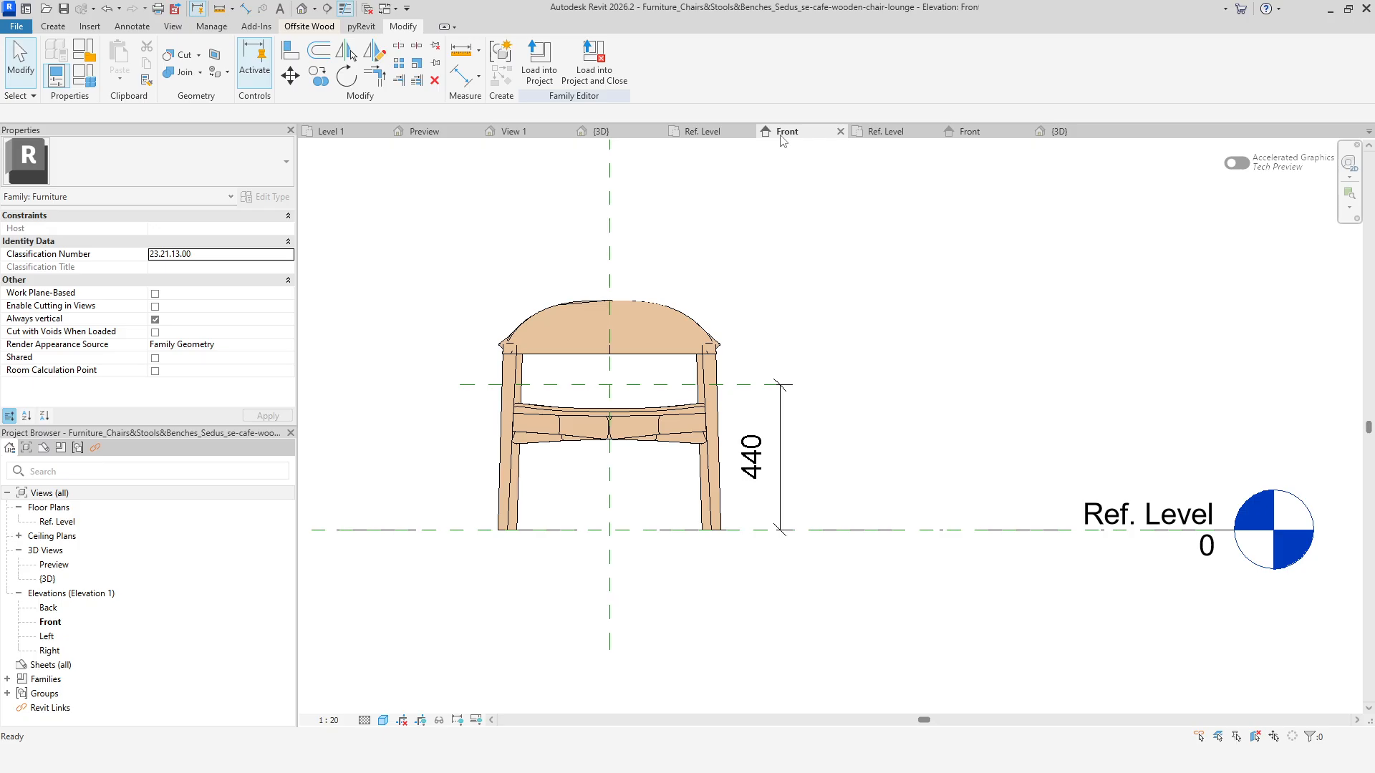
pyautogui.click(689, 132)
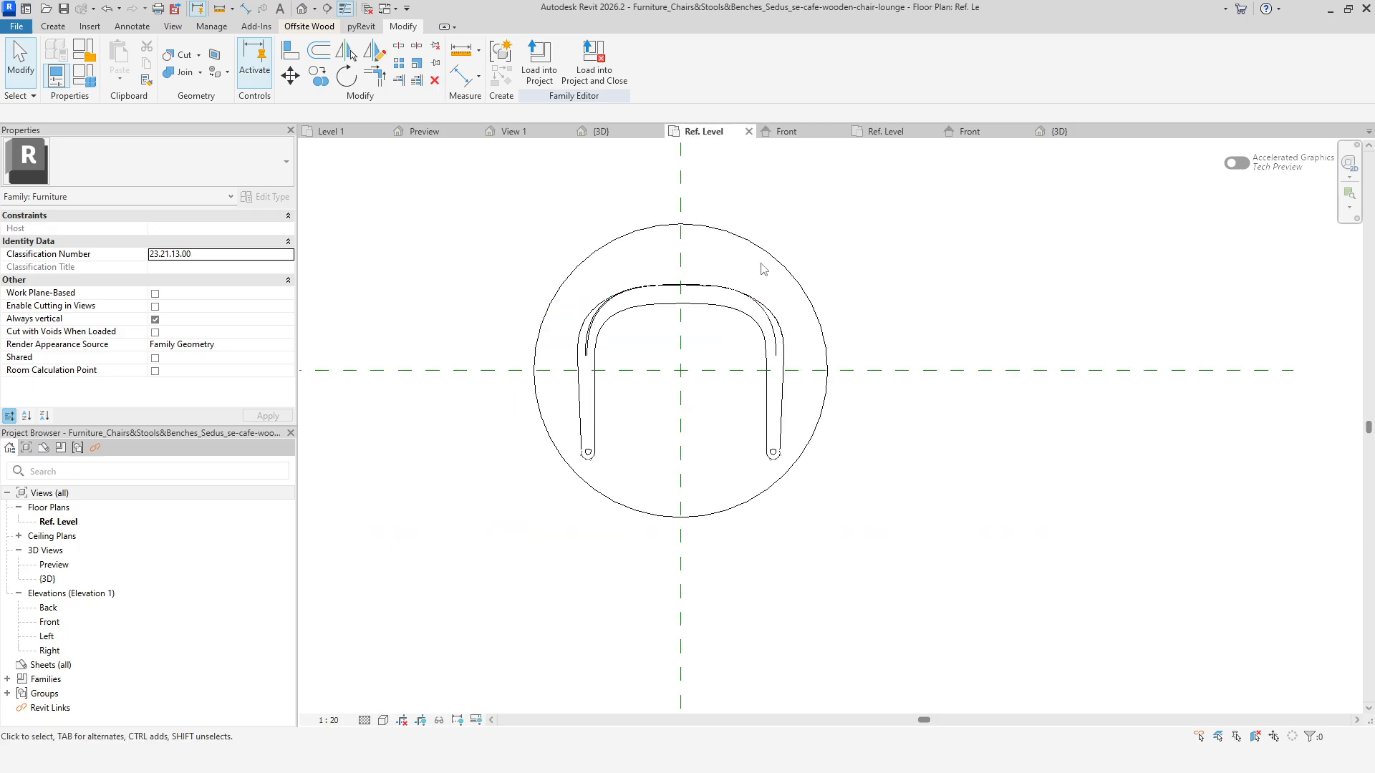
pyautogui.click(665, 231)
pyautogui.click(144, 230)
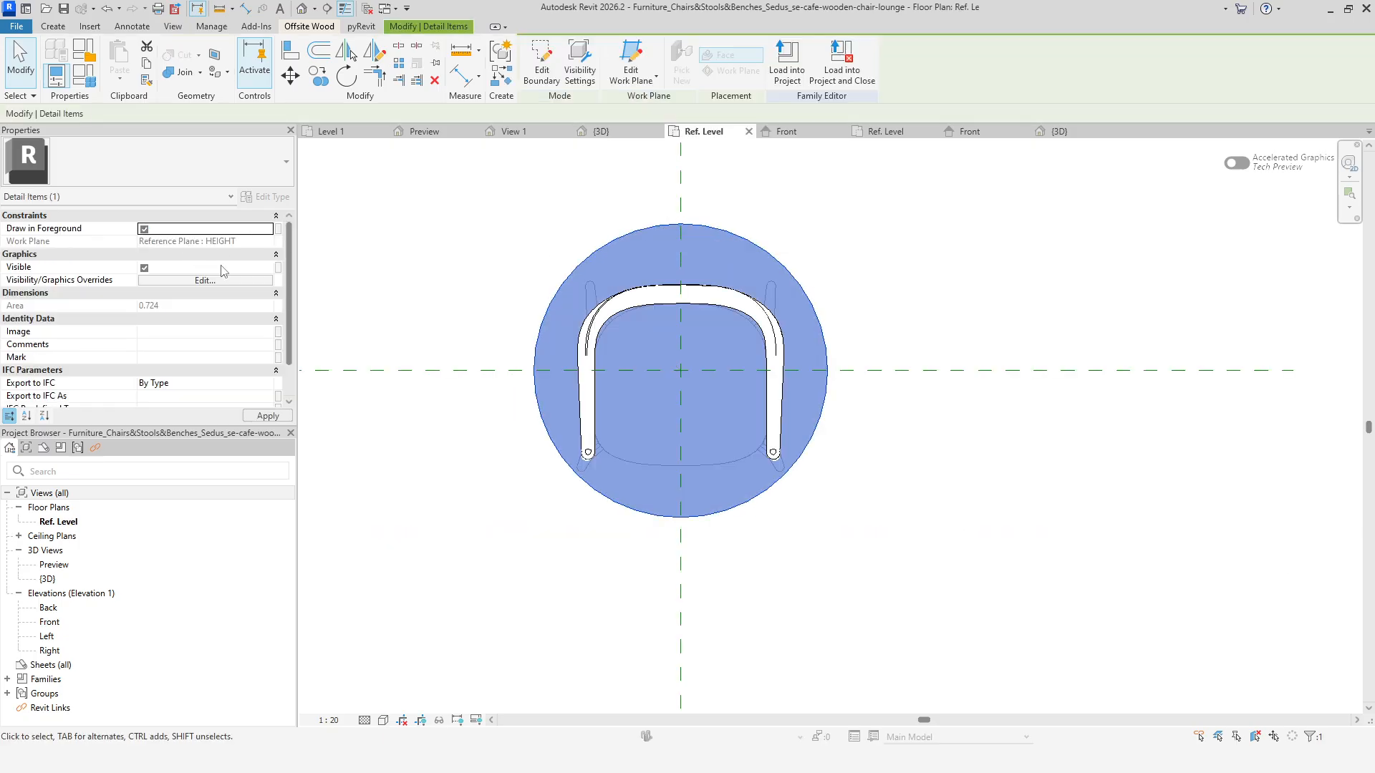
pyautogui.click(522, 516)
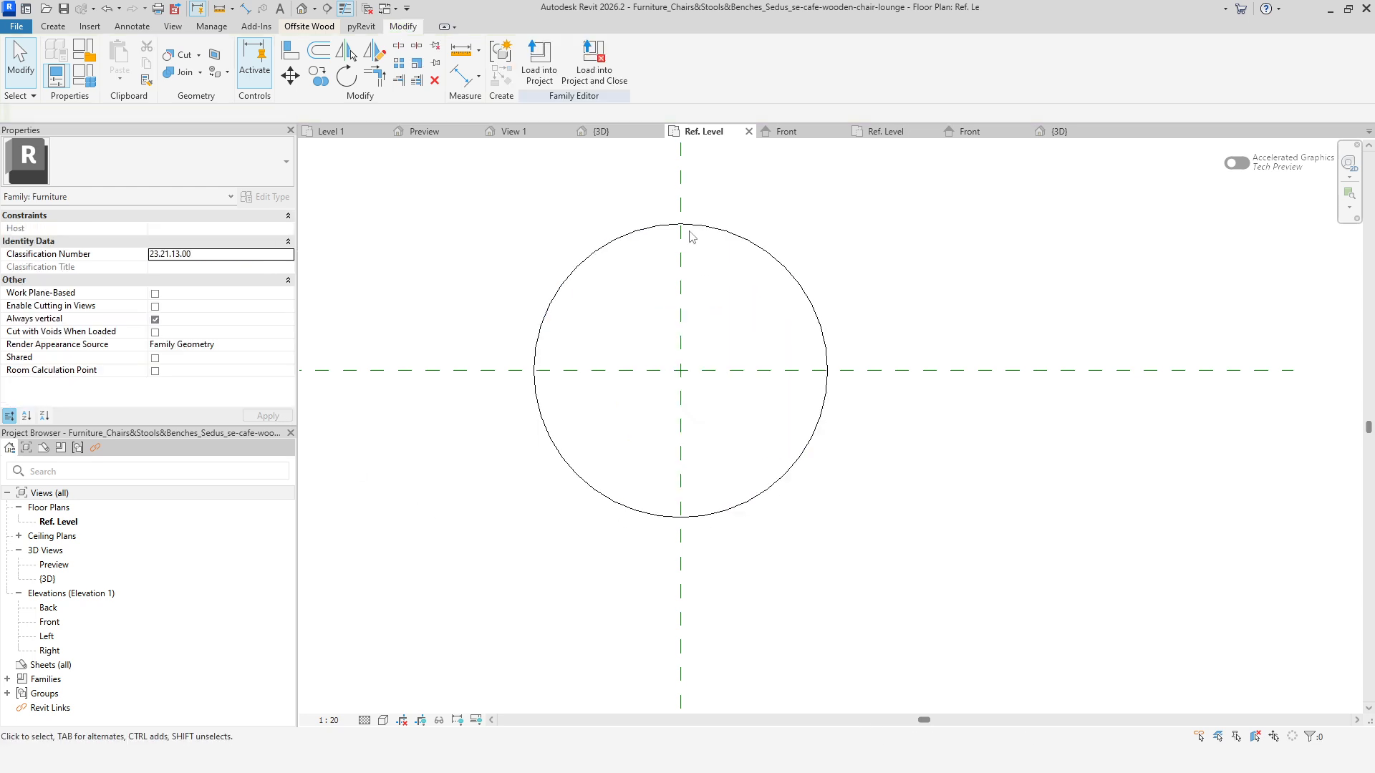
# Review the chair's masking region in its front elevation and plan, then load the edited chair family into the project.
pyautogui.click(710, 228)
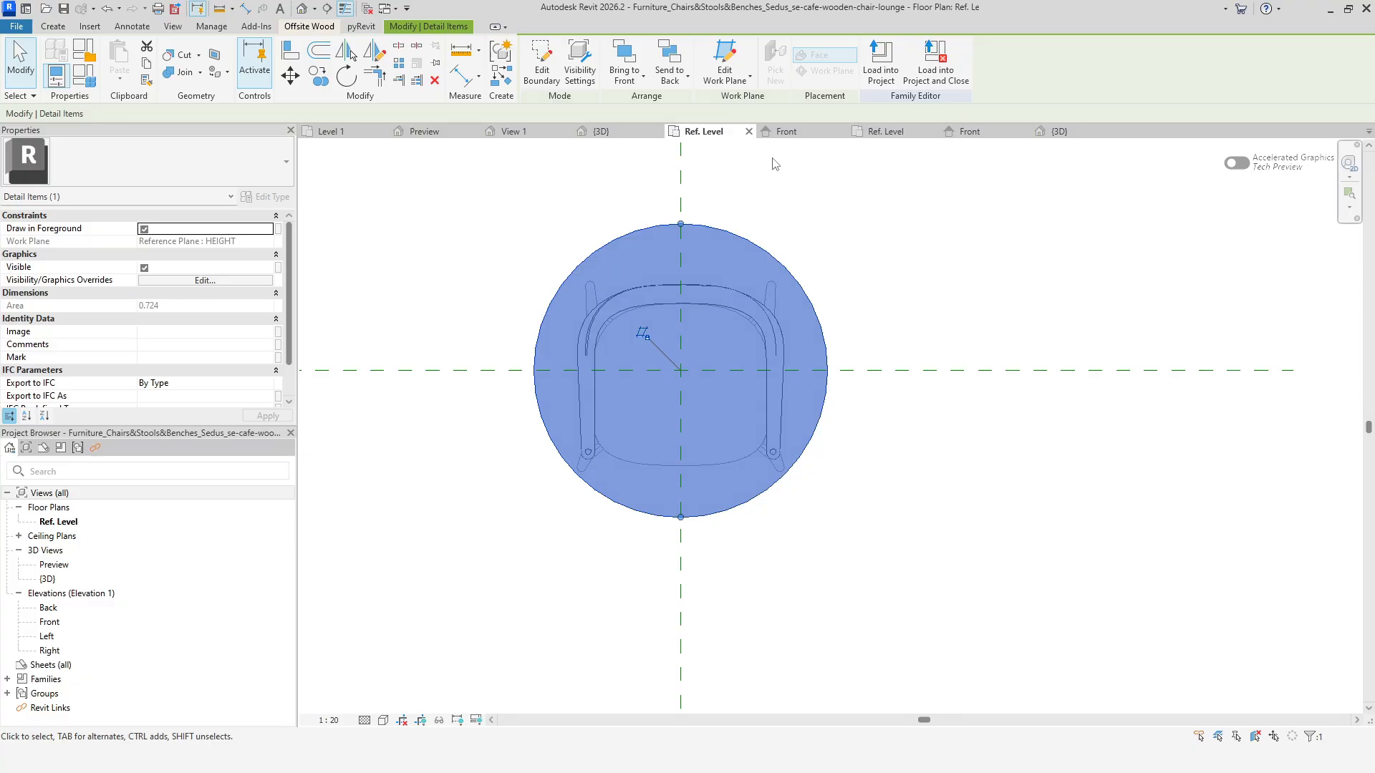
pyautogui.click(785, 131)
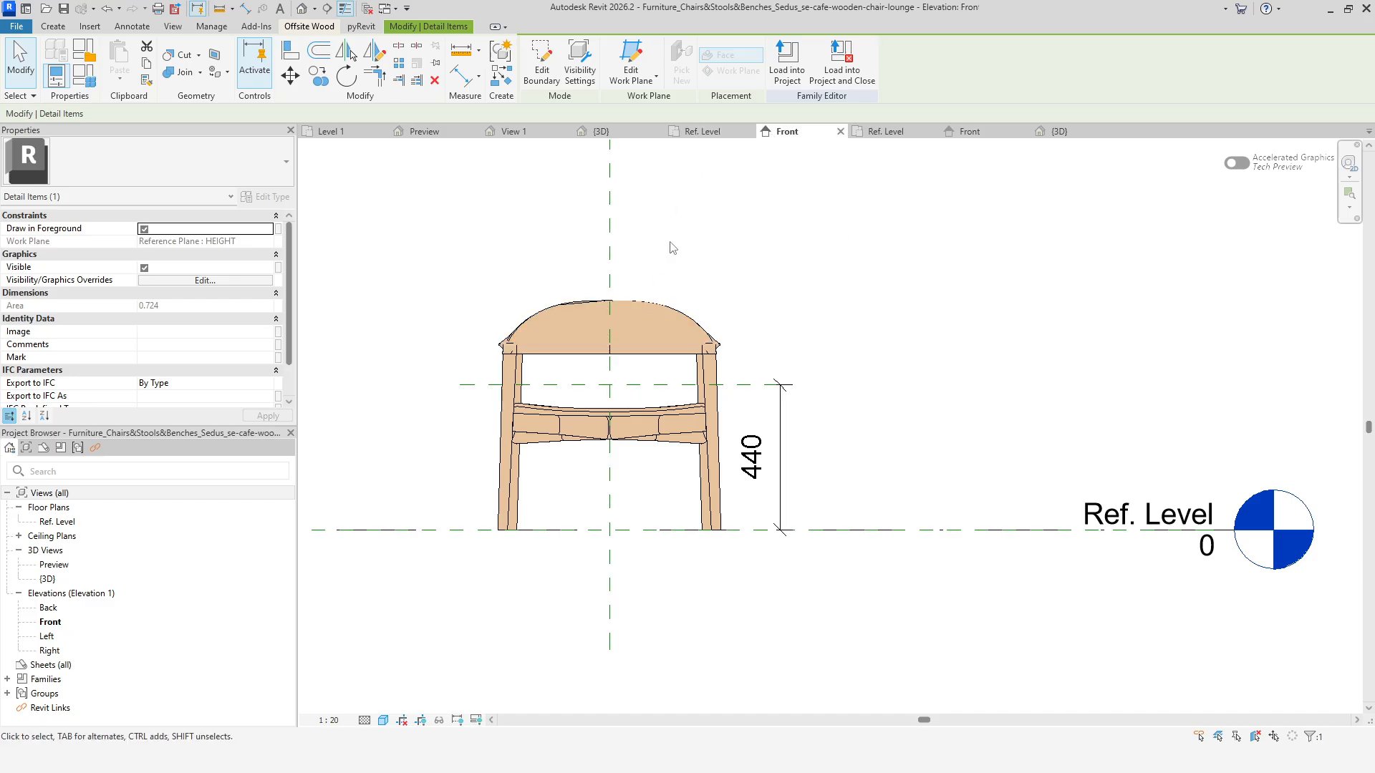
pyautogui.click(702, 132)
pyautogui.click(860, 228)
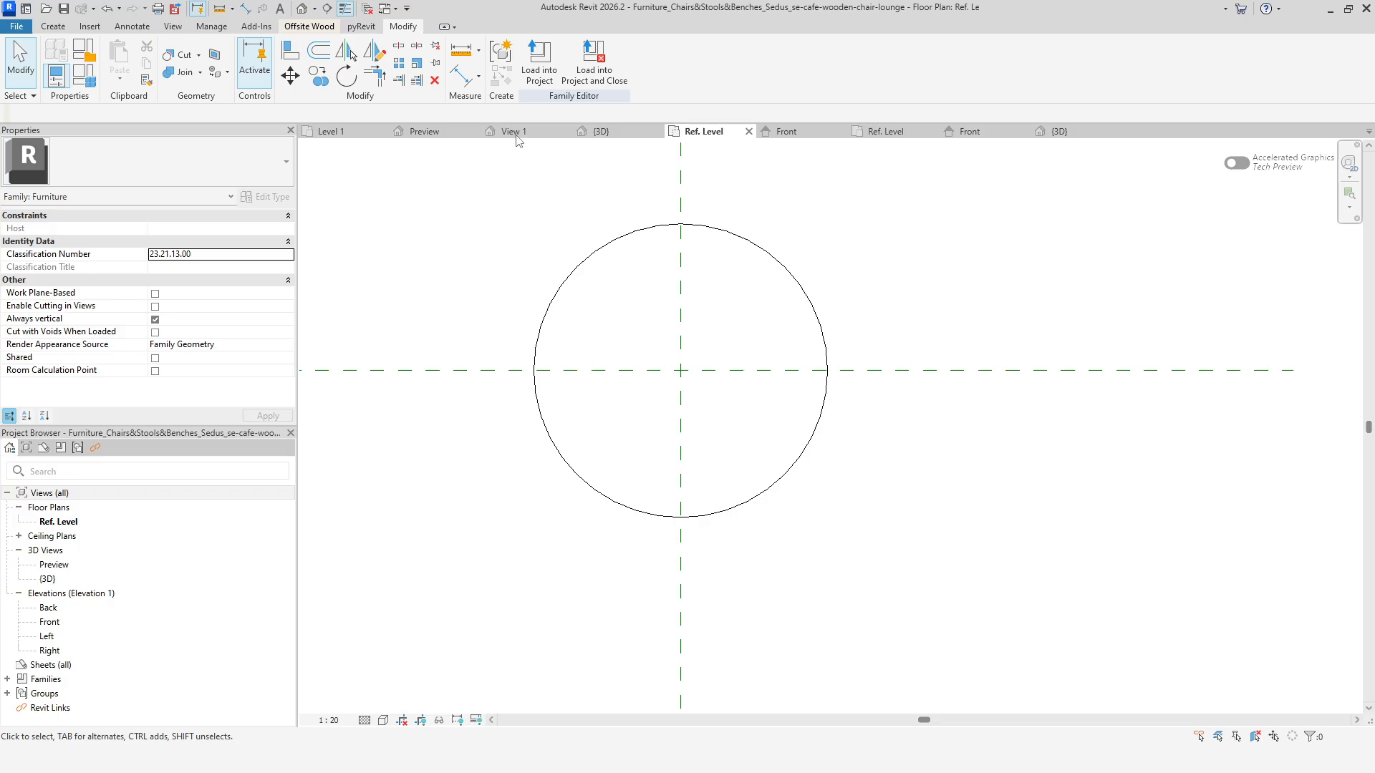
pyautogui.click(539, 68)
pyautogui.click(687, 484)
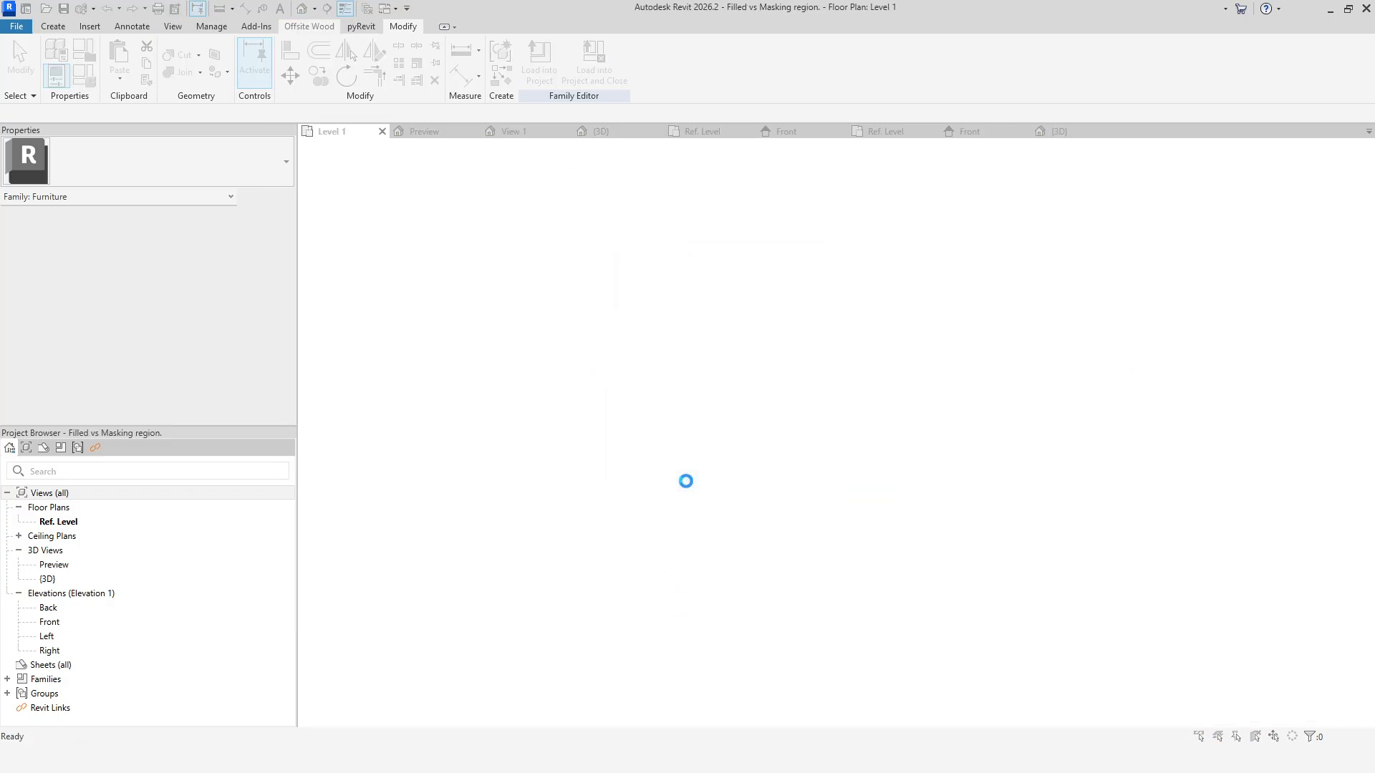
pyautogui.click(624, 391)
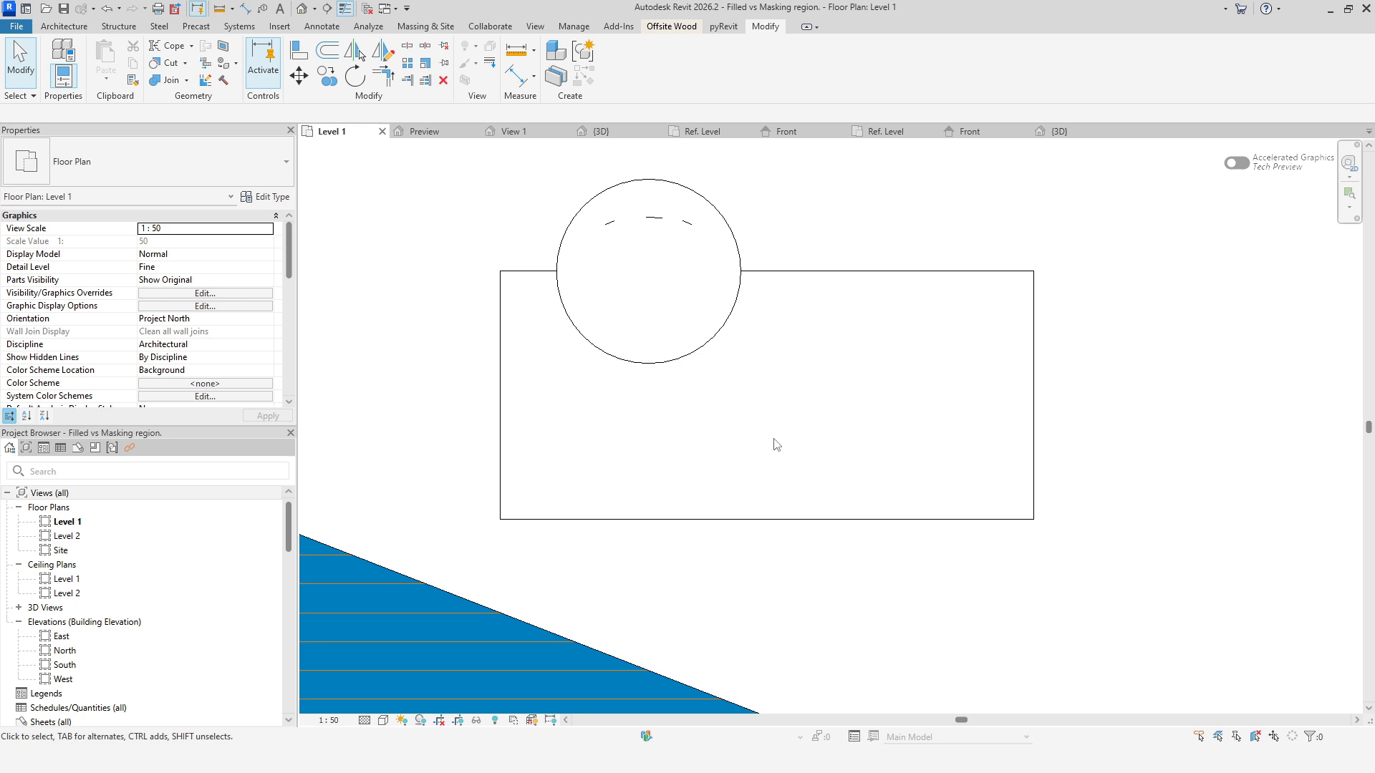
# In the table family's Ref. Level plan, turn on Draw in Foreground for the table's rectangular masking region.
pyautogui.click(887, 133)
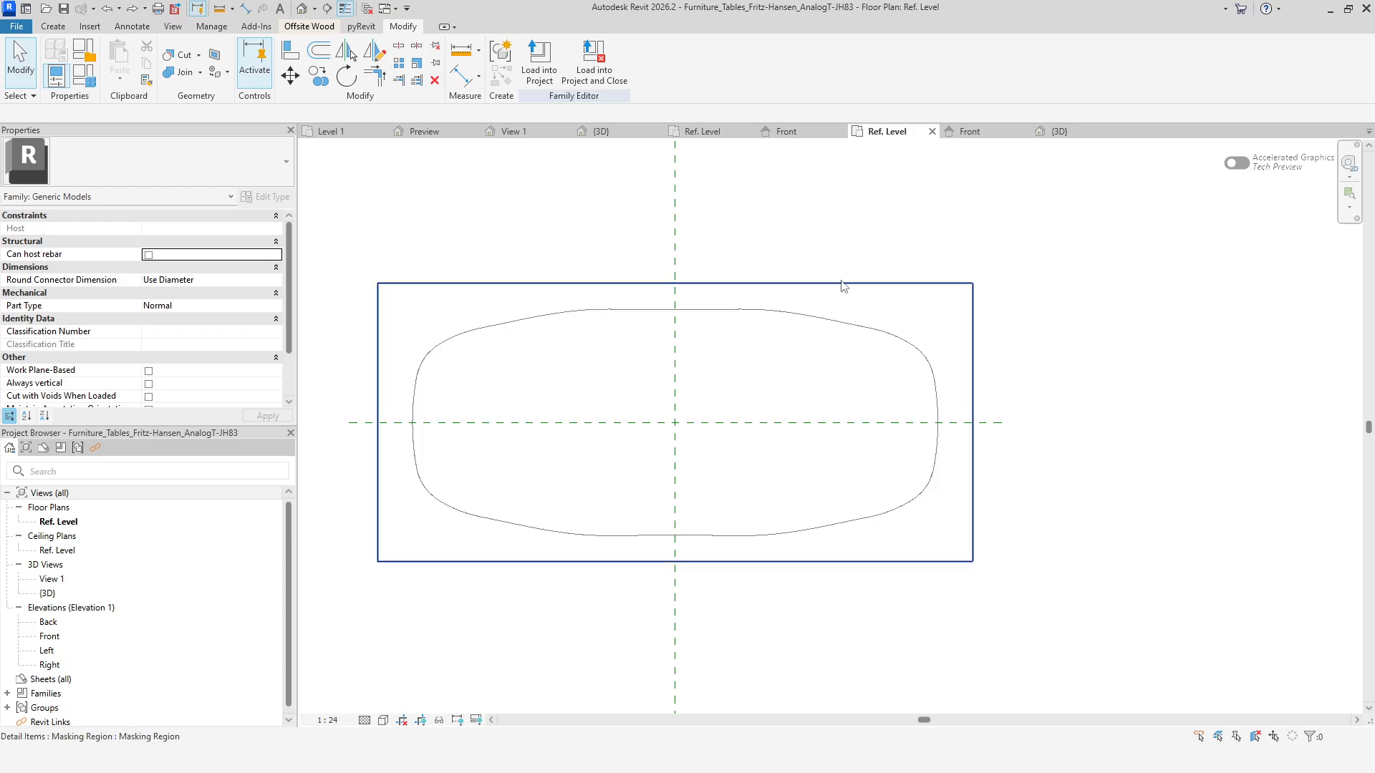
pyautogui.click(834, 282)
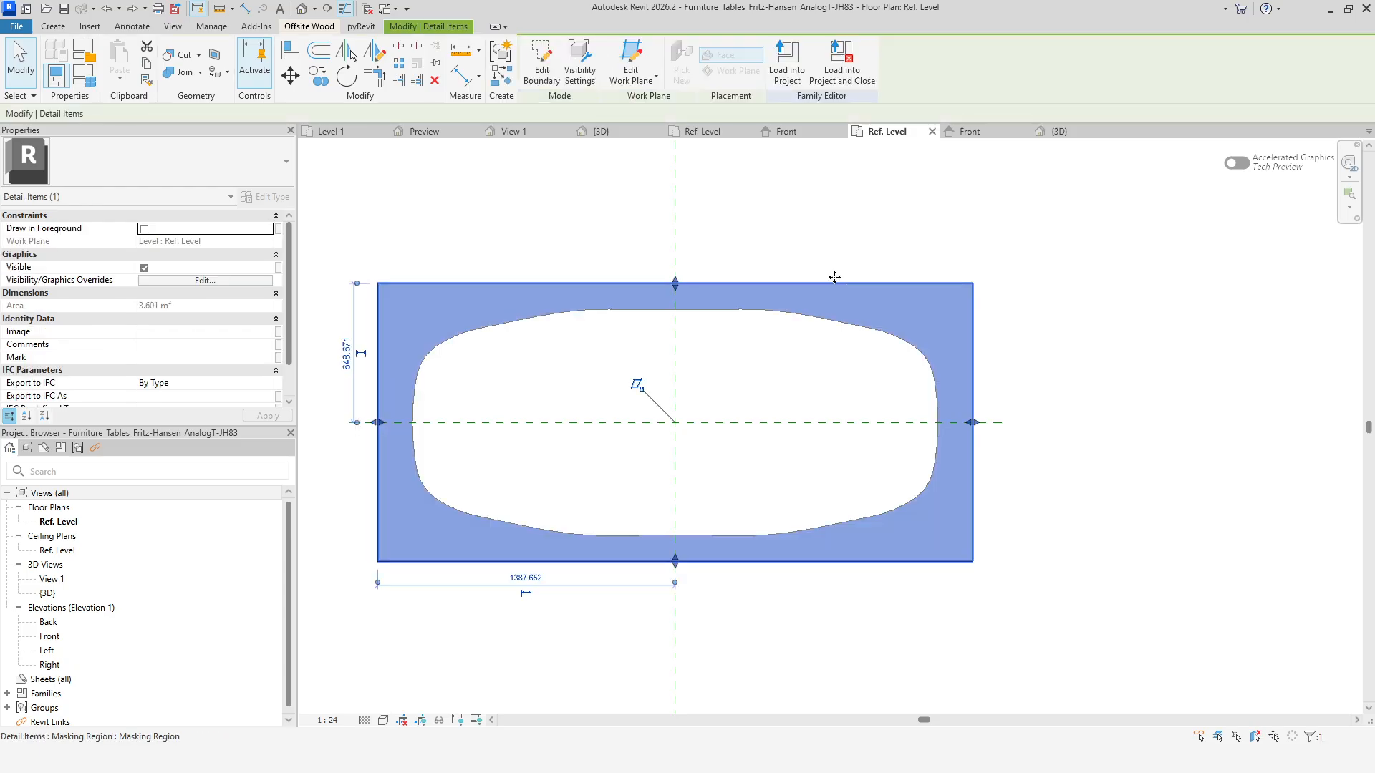
pyautogui.click(144, 229)
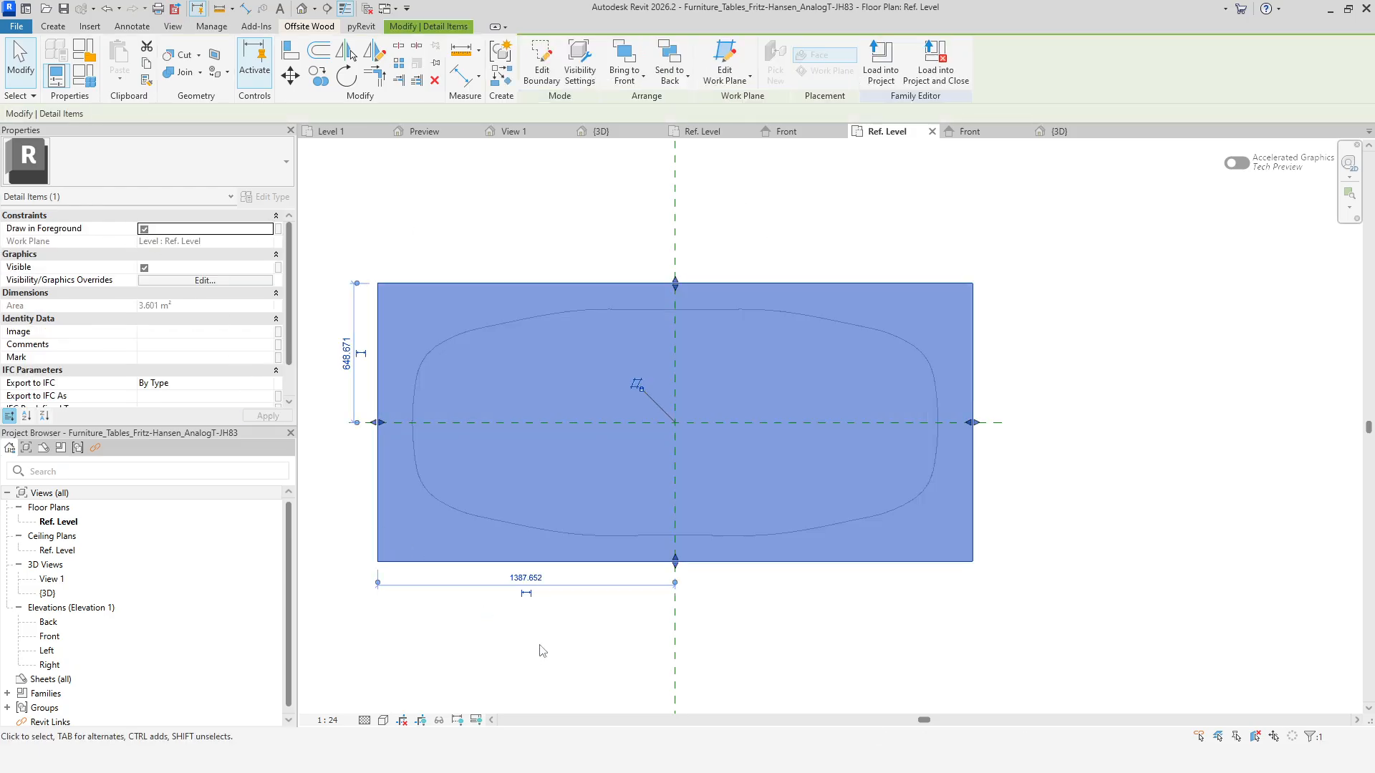
# Load the table family into the project, overwriting the existing version and its parameter values.
pyautogui.click(966, 131)
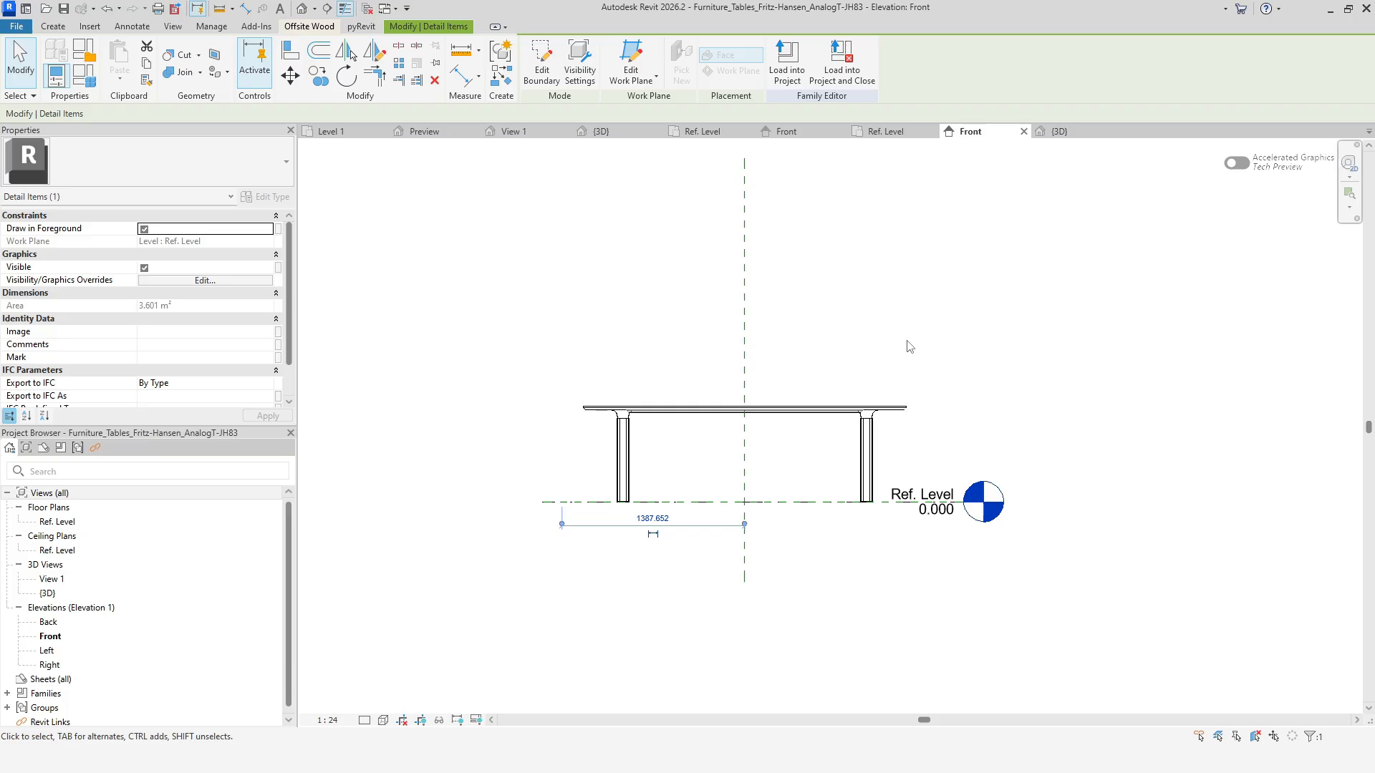
pyautogui.click(787, 57)
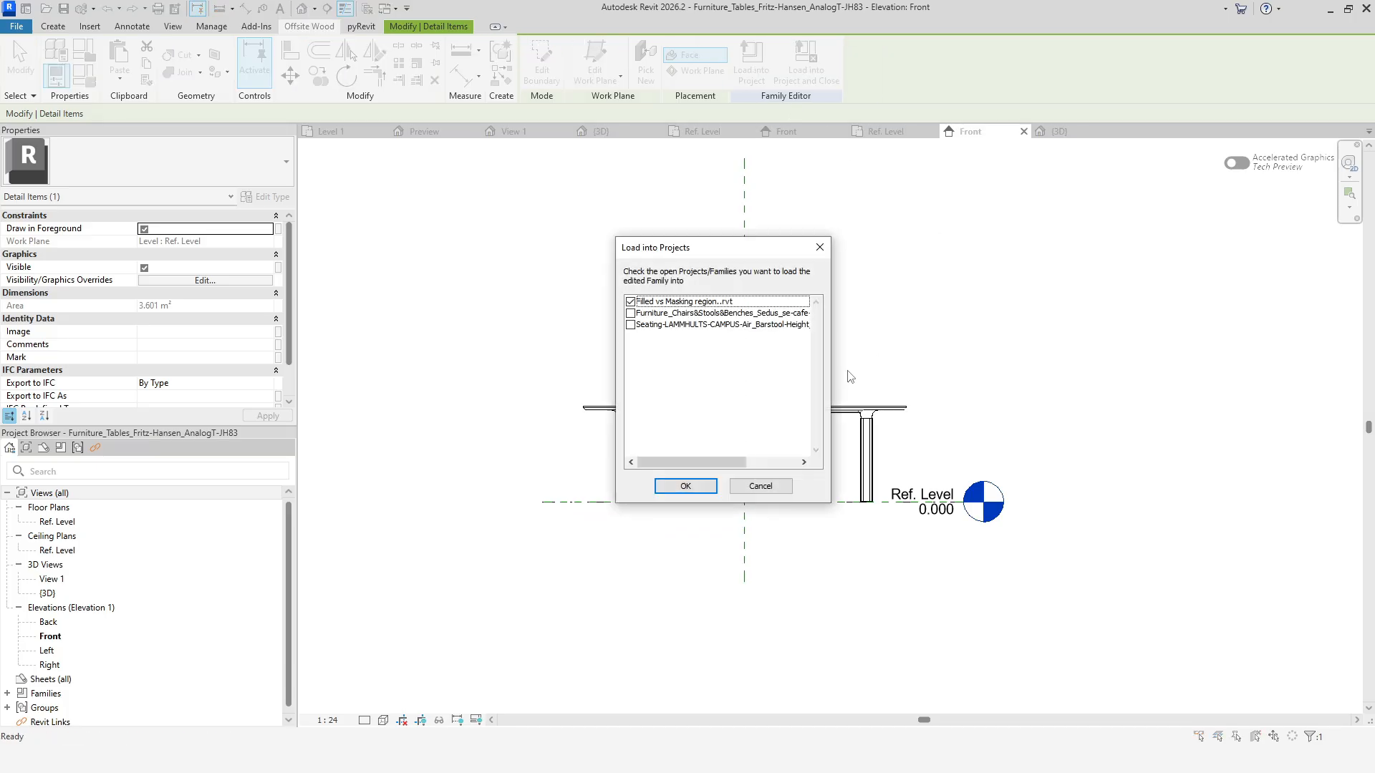
pyautogui.click(685, 486)
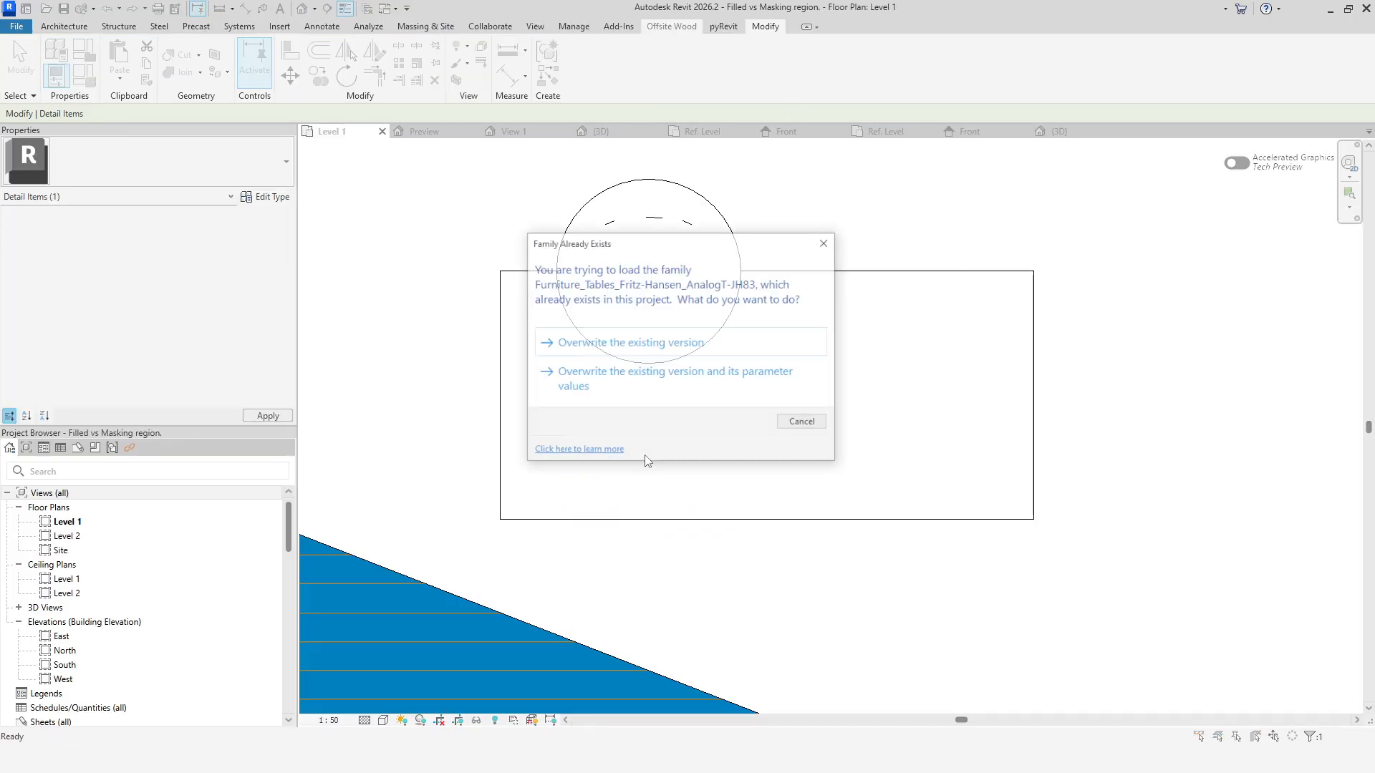
pyautogui.click(617, 387)
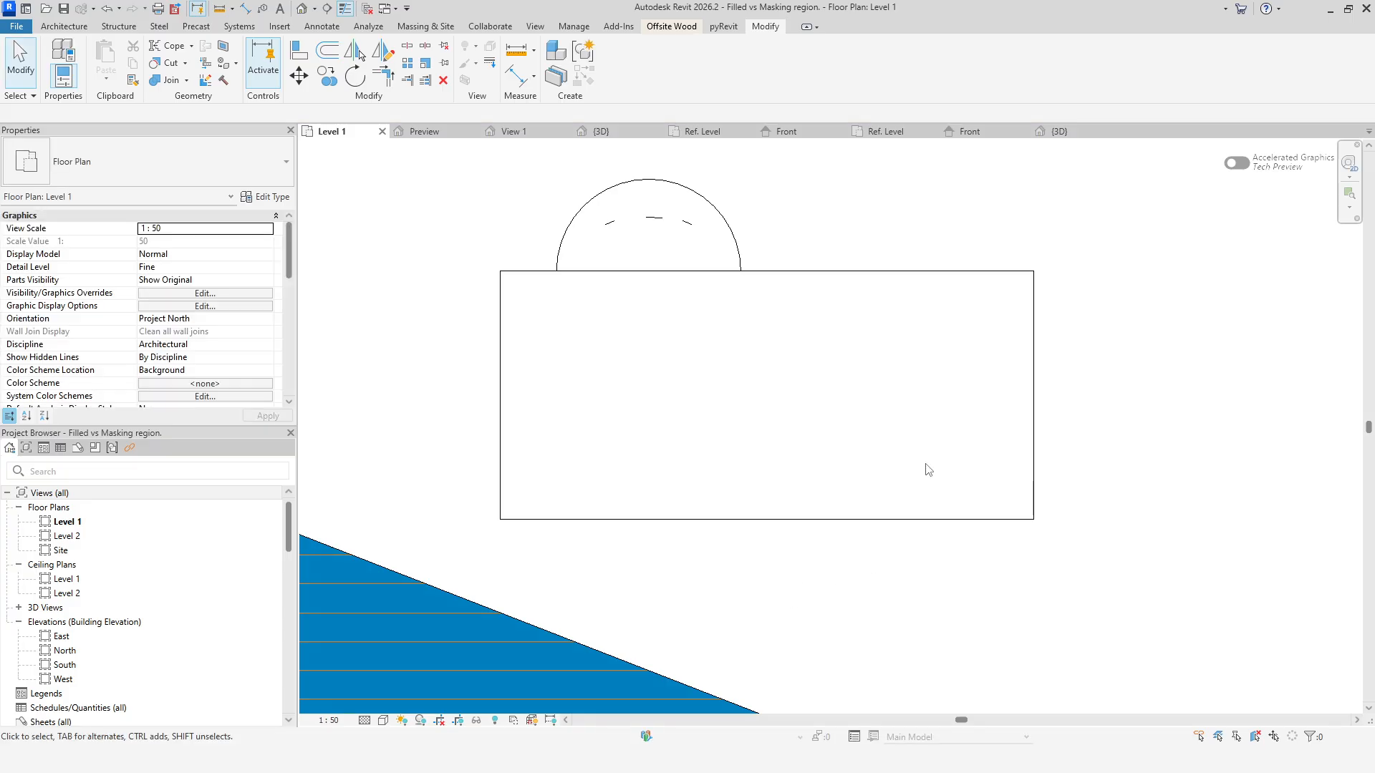
# Compare the table and chair in the project's 3D view and Level 1 plan.
pyautogui.click(1096, 132)
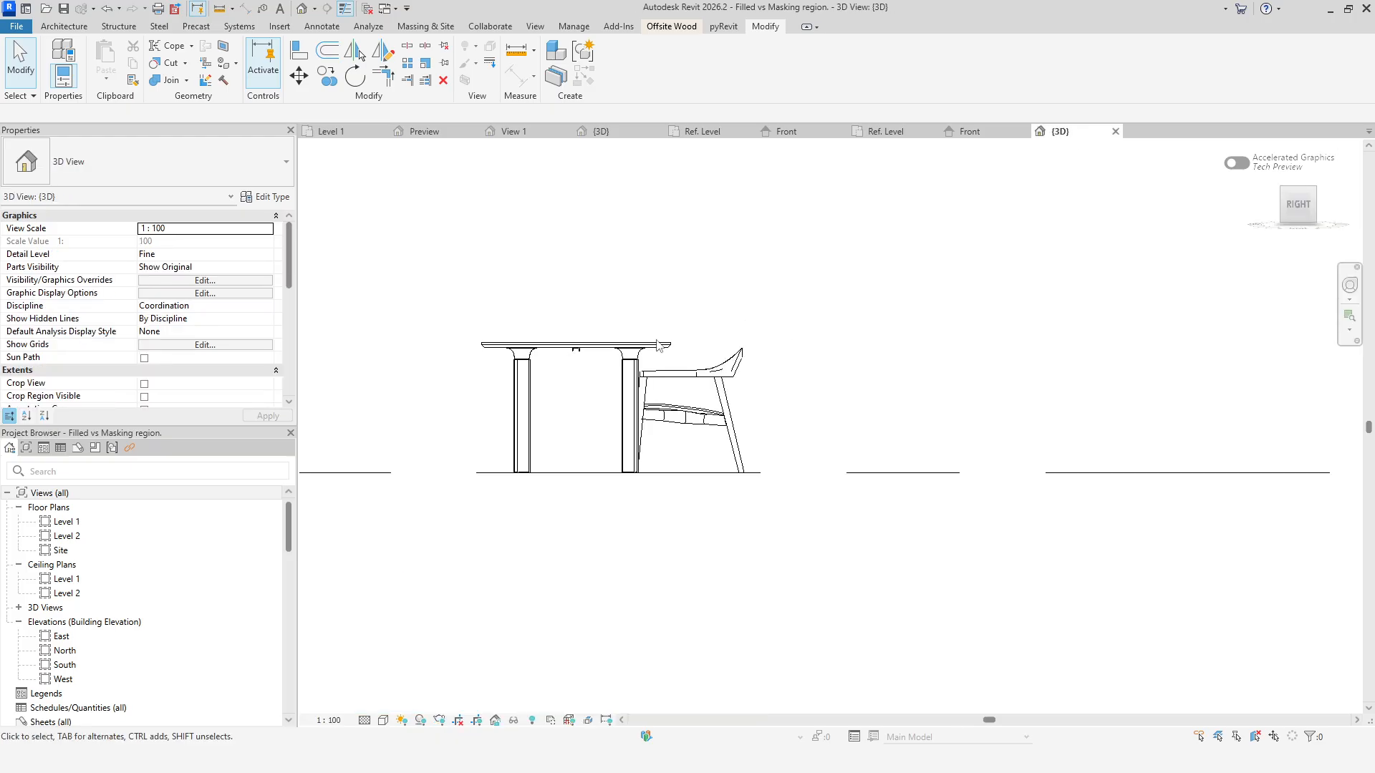
pyautogui.scroll(5, 681, 330)
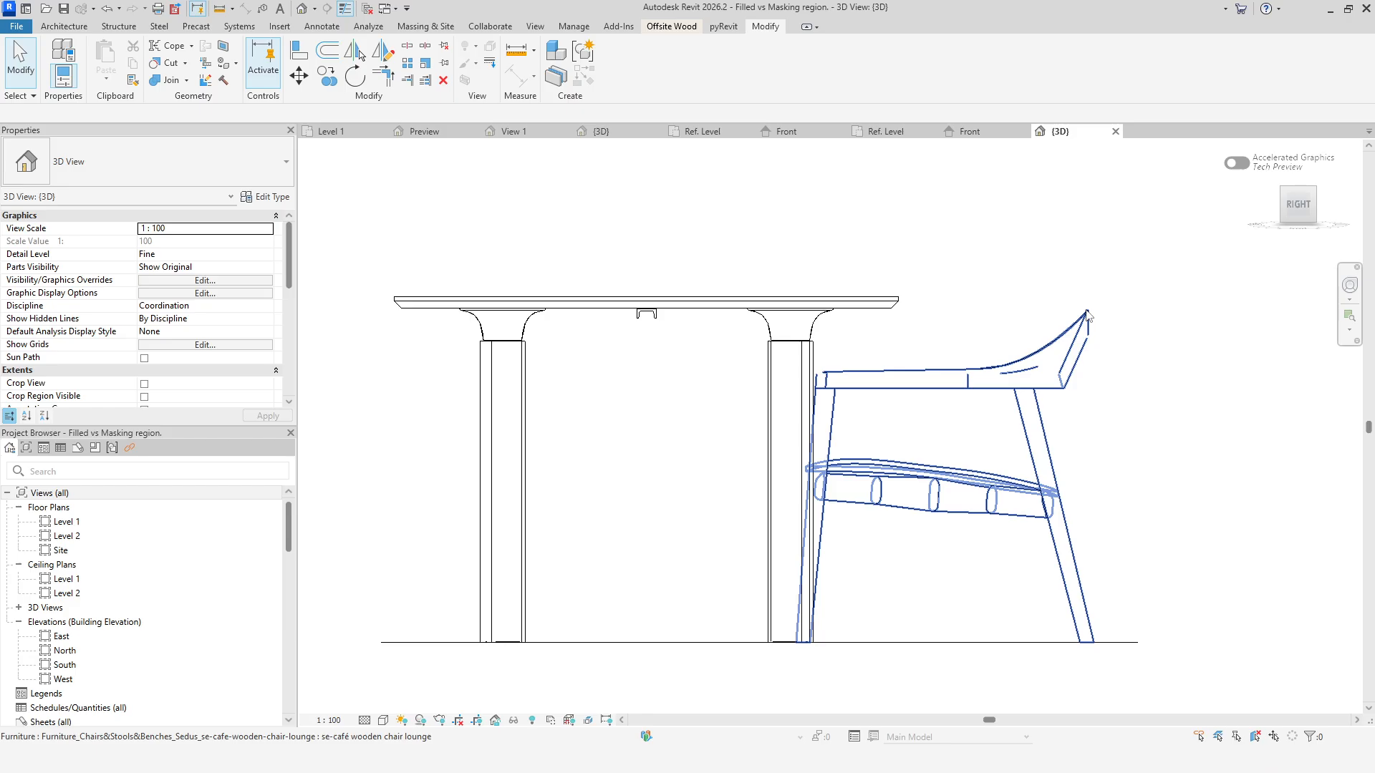
pyautogui.scroll(-2, 961, 299)
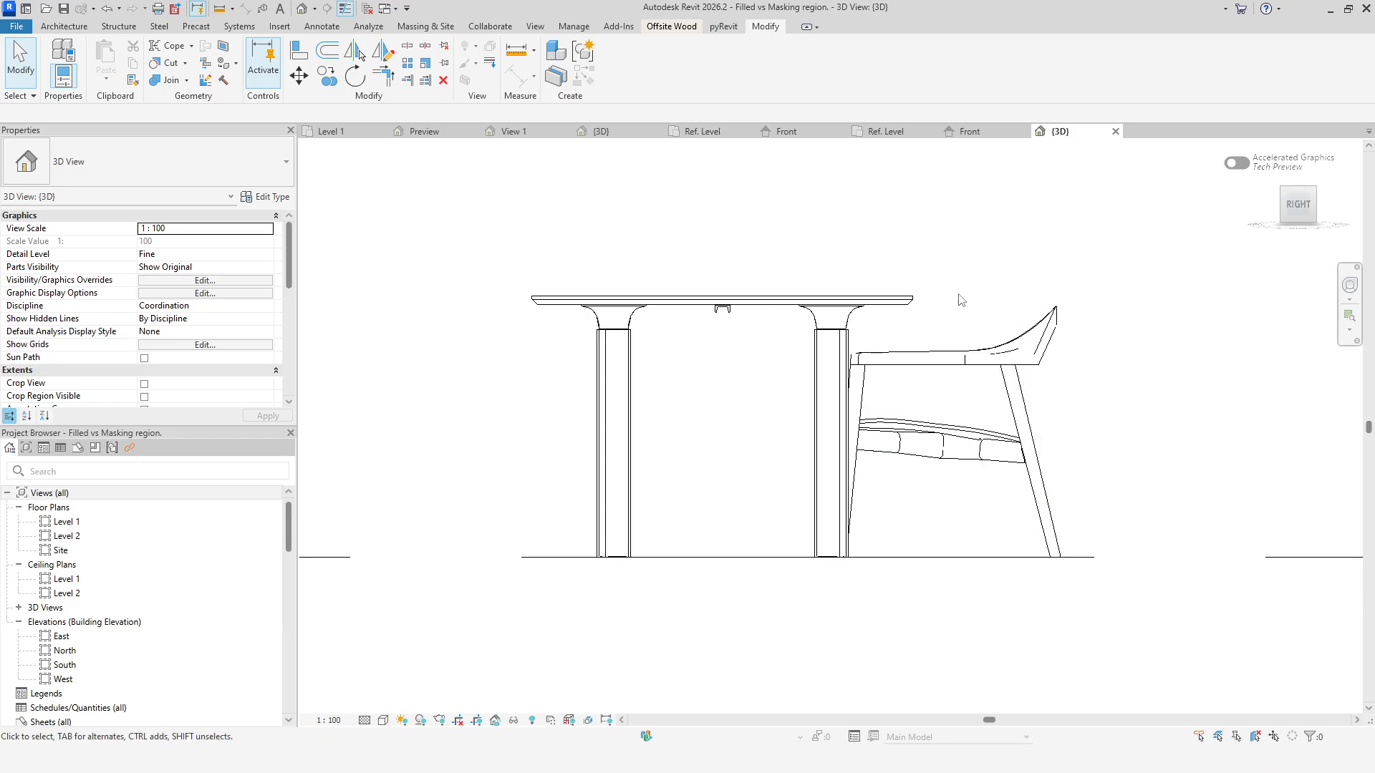
pyautogui.click(329, 131)
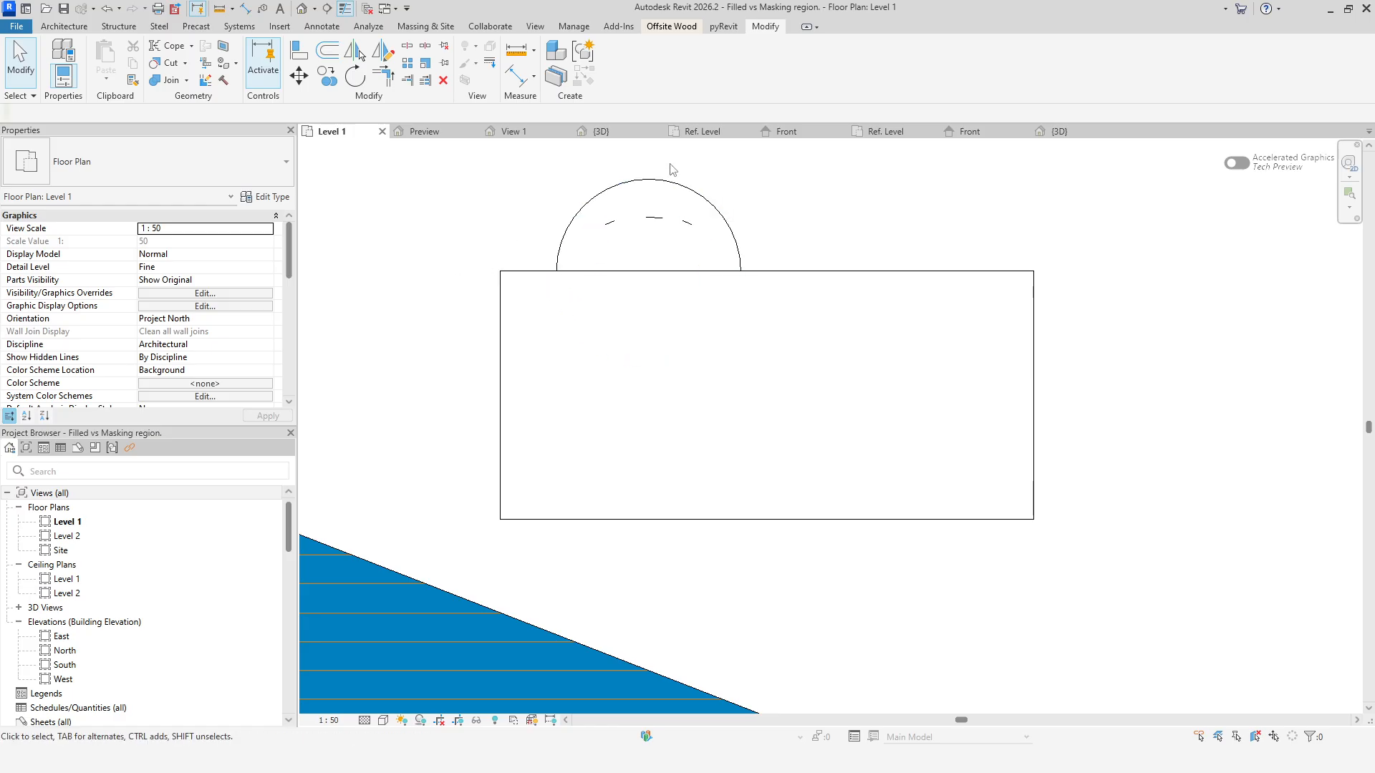
pyautogui.moveTo(950, 345); pyautogui.dragTo(880, 389, button='middle')
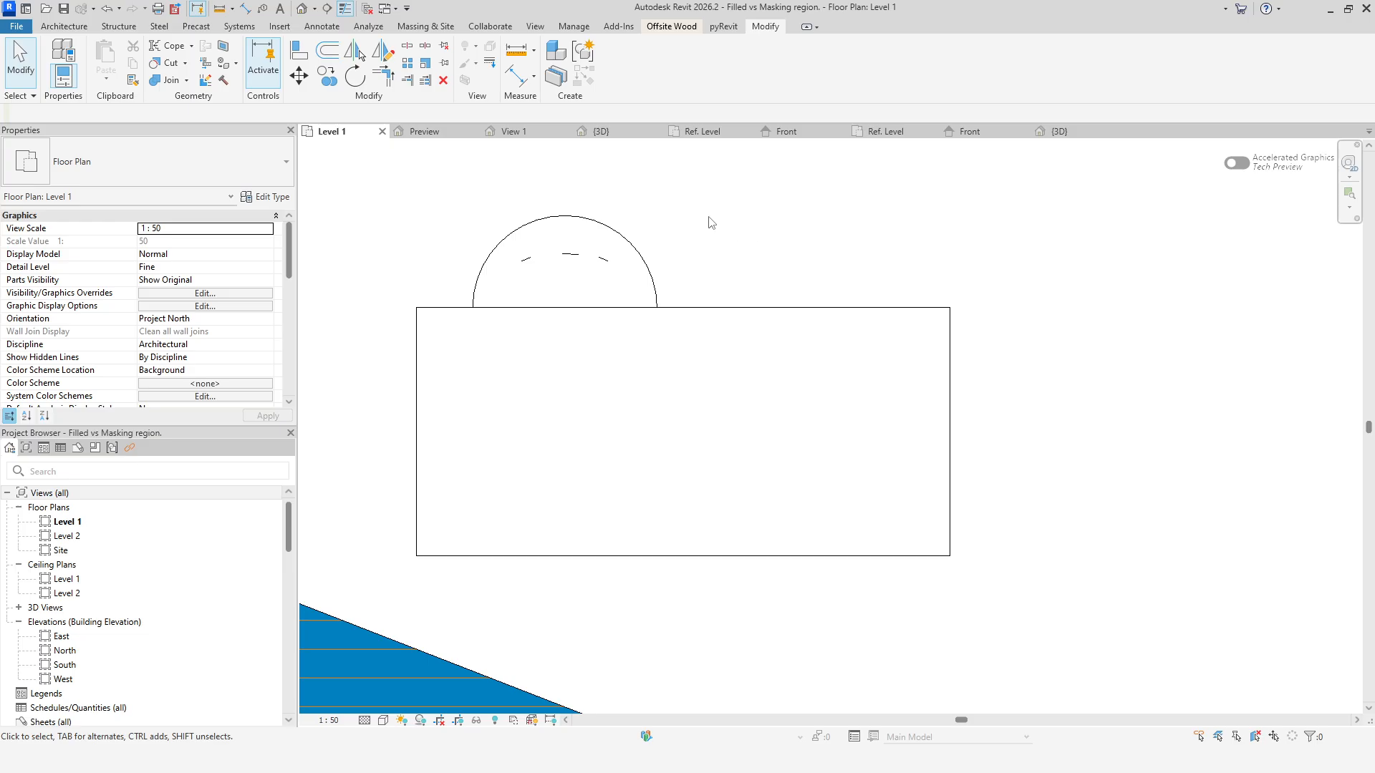
# Open the barstool family's Ref. Level plan and Front elevation views to inspect its geometry.
pyautogui.click(601, 132)
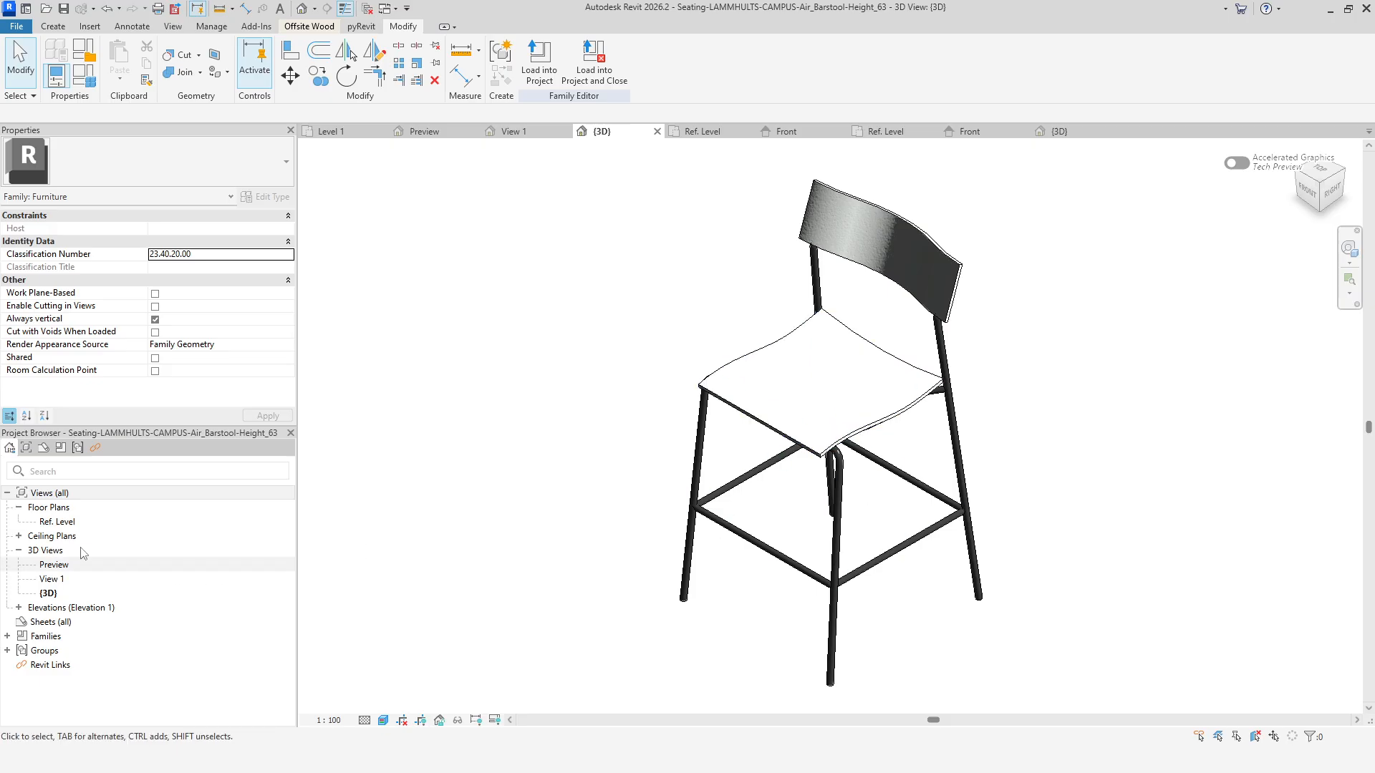
pyautogui.doubleClick(64, 522)
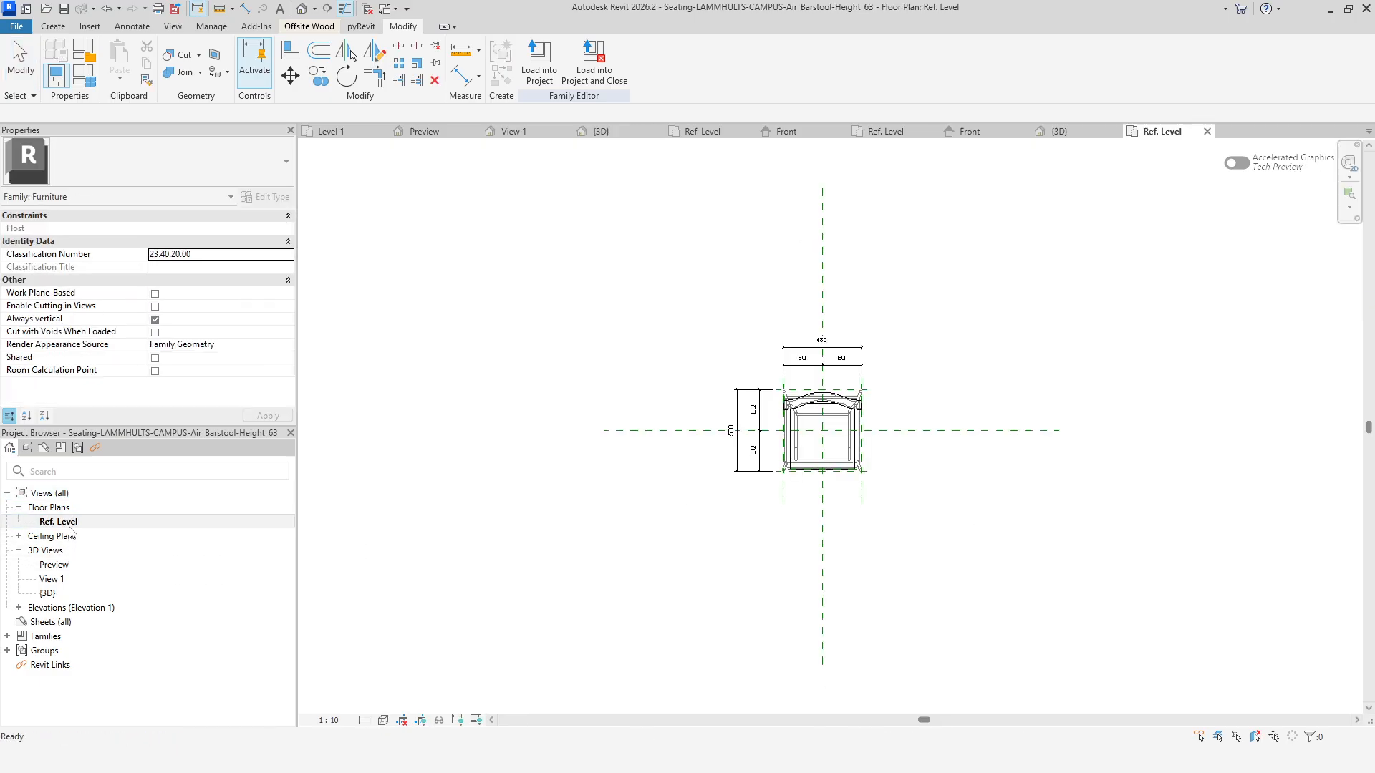
pyautogui.doubleClick(56, 609)
pyautogui.doubleClick(50, 636)
pyautogui.moveTo(963, 612); pyautogui.dragTo(881, 525, button='middle')
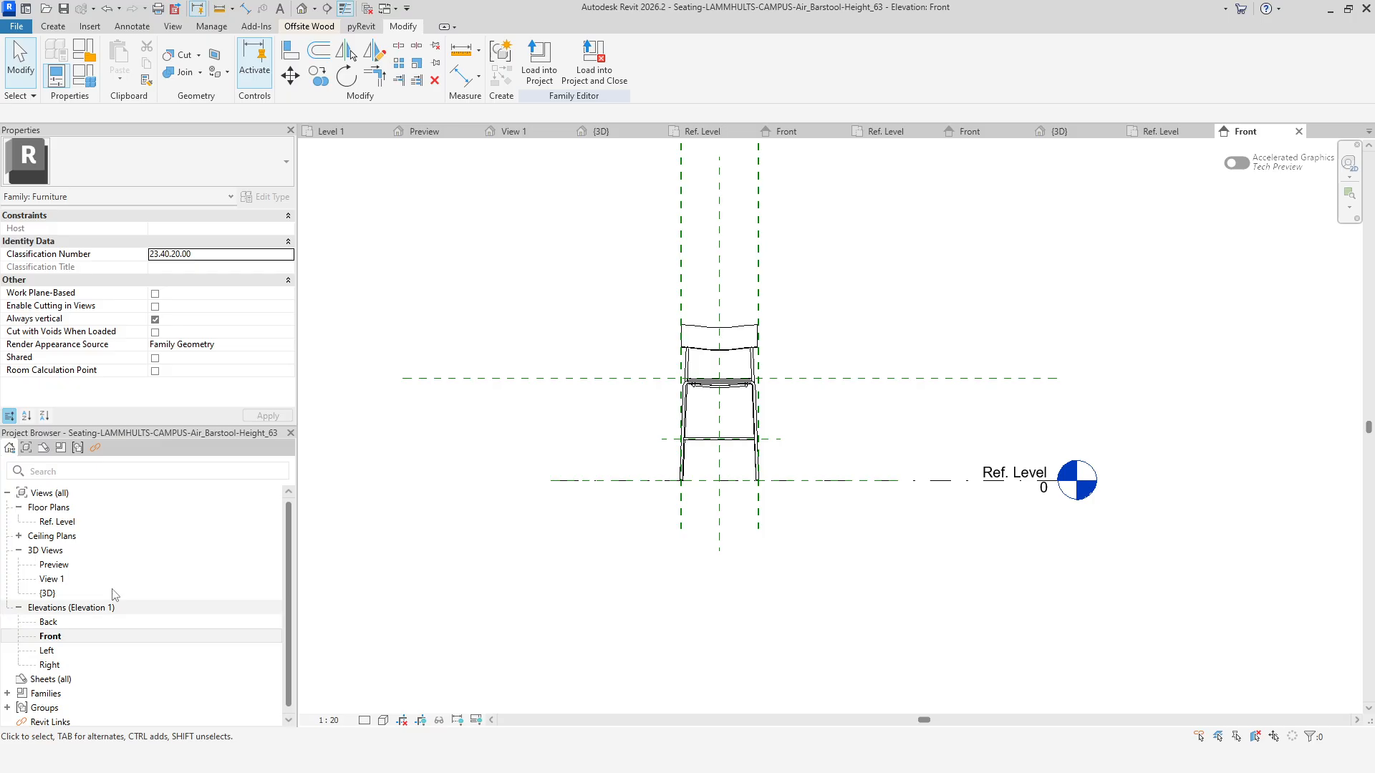
pyautogui.click(104, 523)
pyautogui.doubleClick(104, 526)
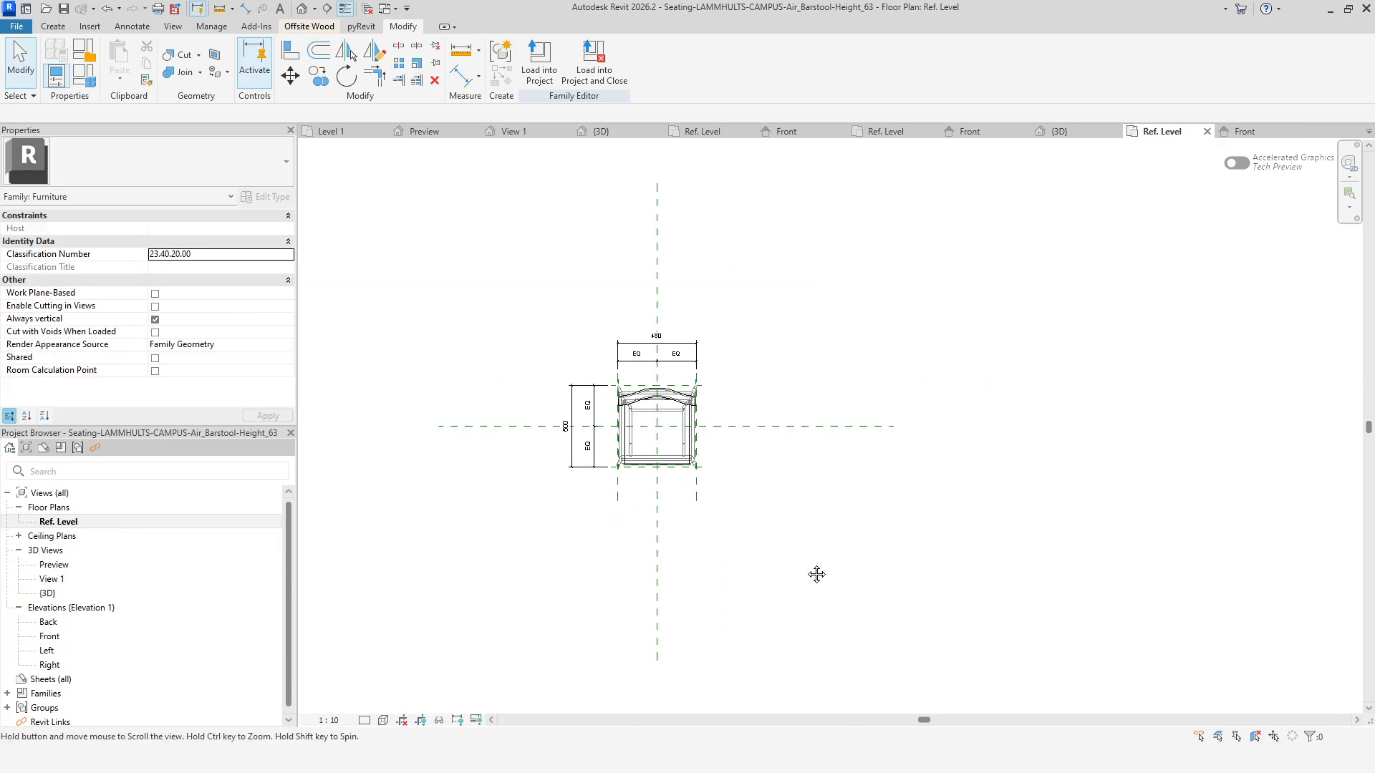
# In the barstool family's Ref. Level plan, draw a six-sided polygon masking region centred on the reference plane intersection.
pyautogui.click(128, 26)
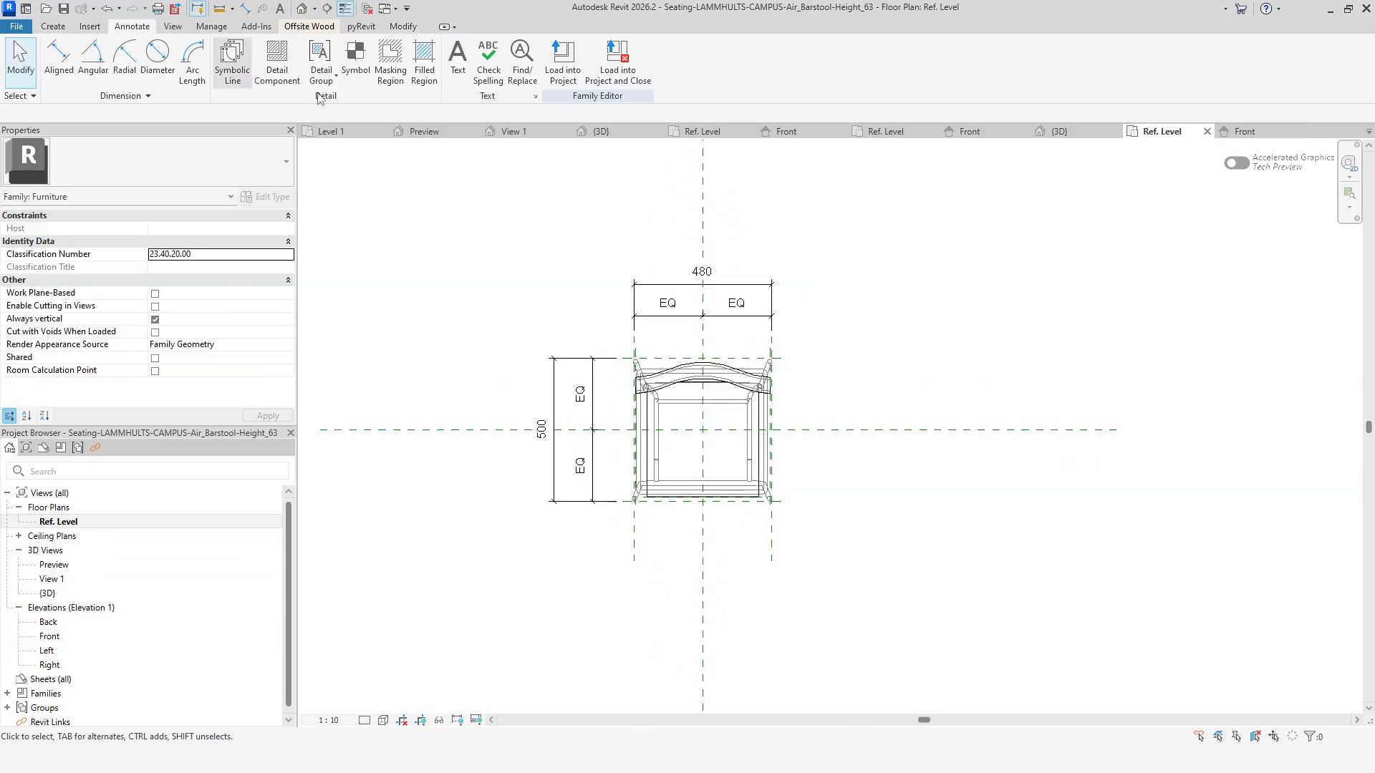
pyautogui.click(391, 64)
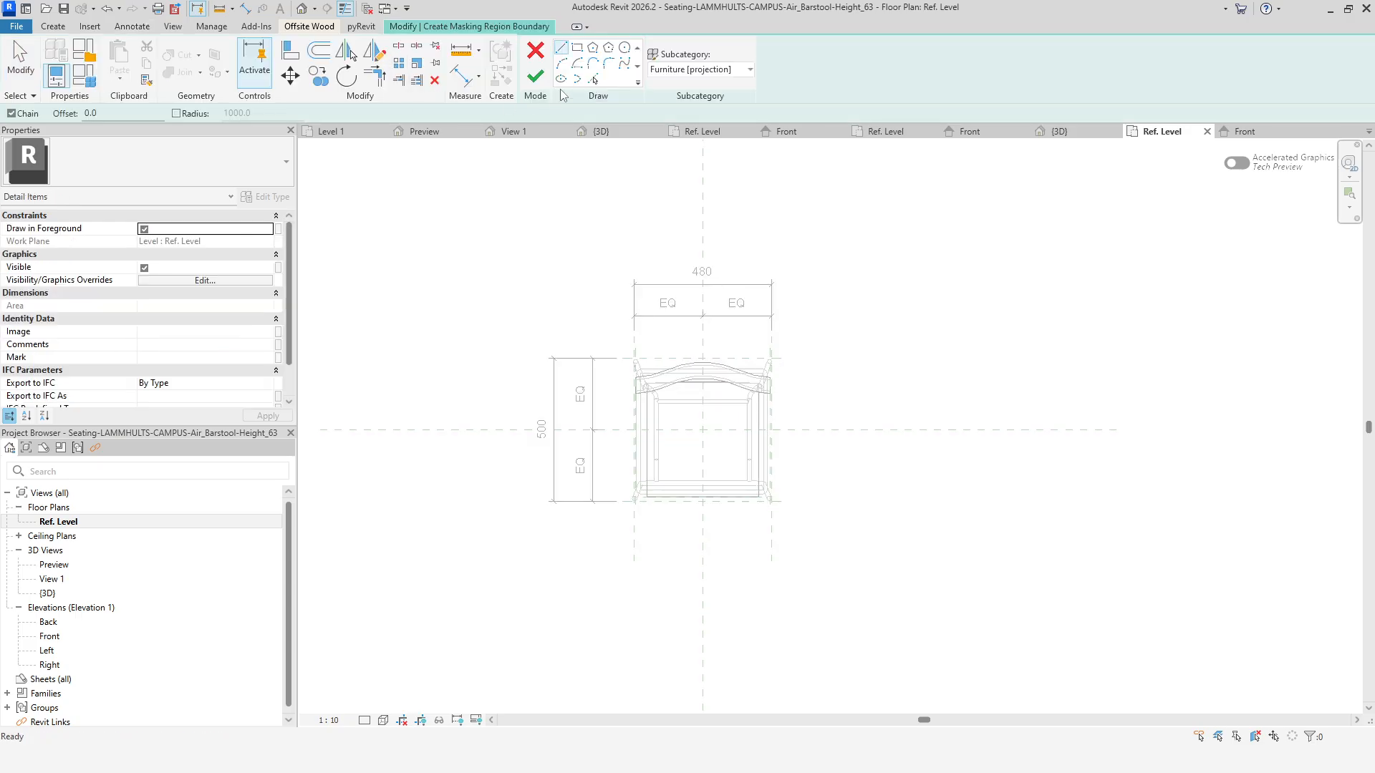
pyautogui.click(608, 48)
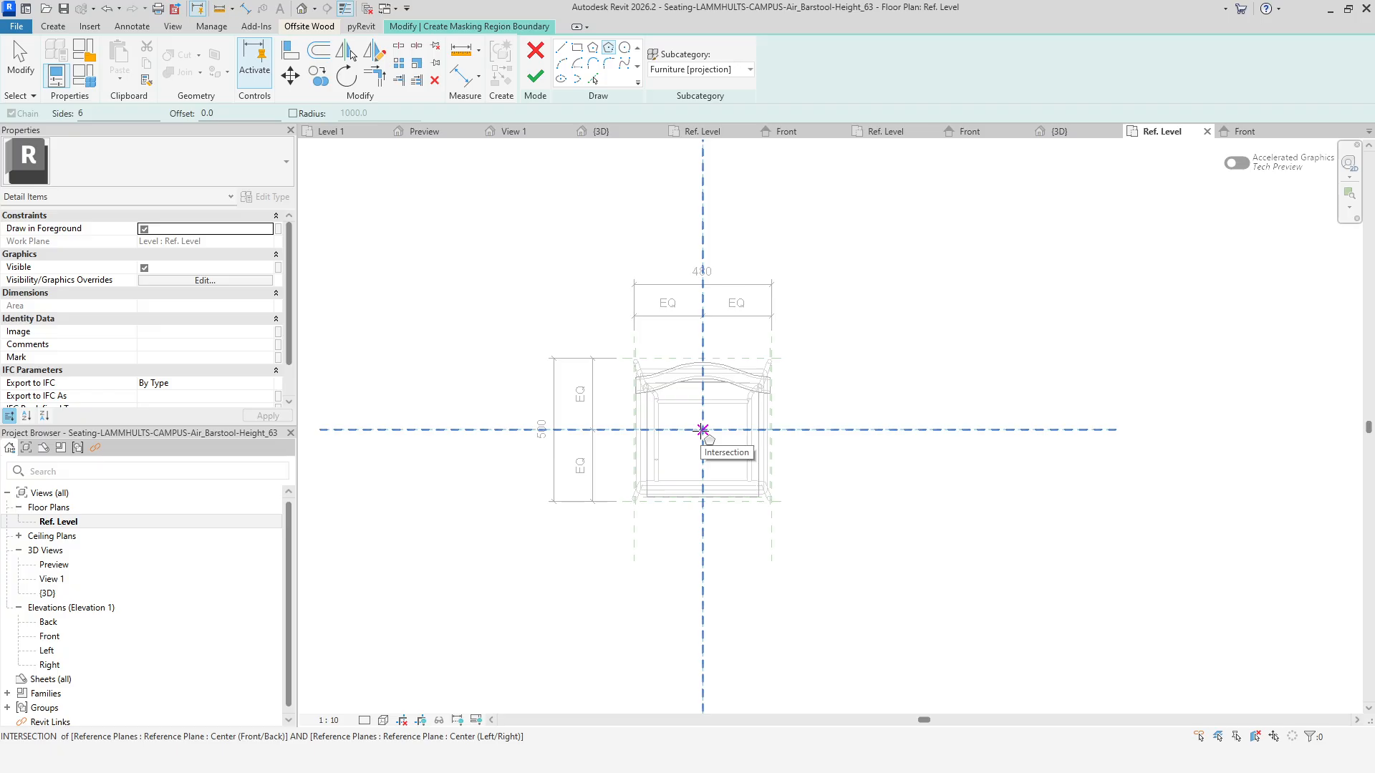
pyautogui.click(703, 430)
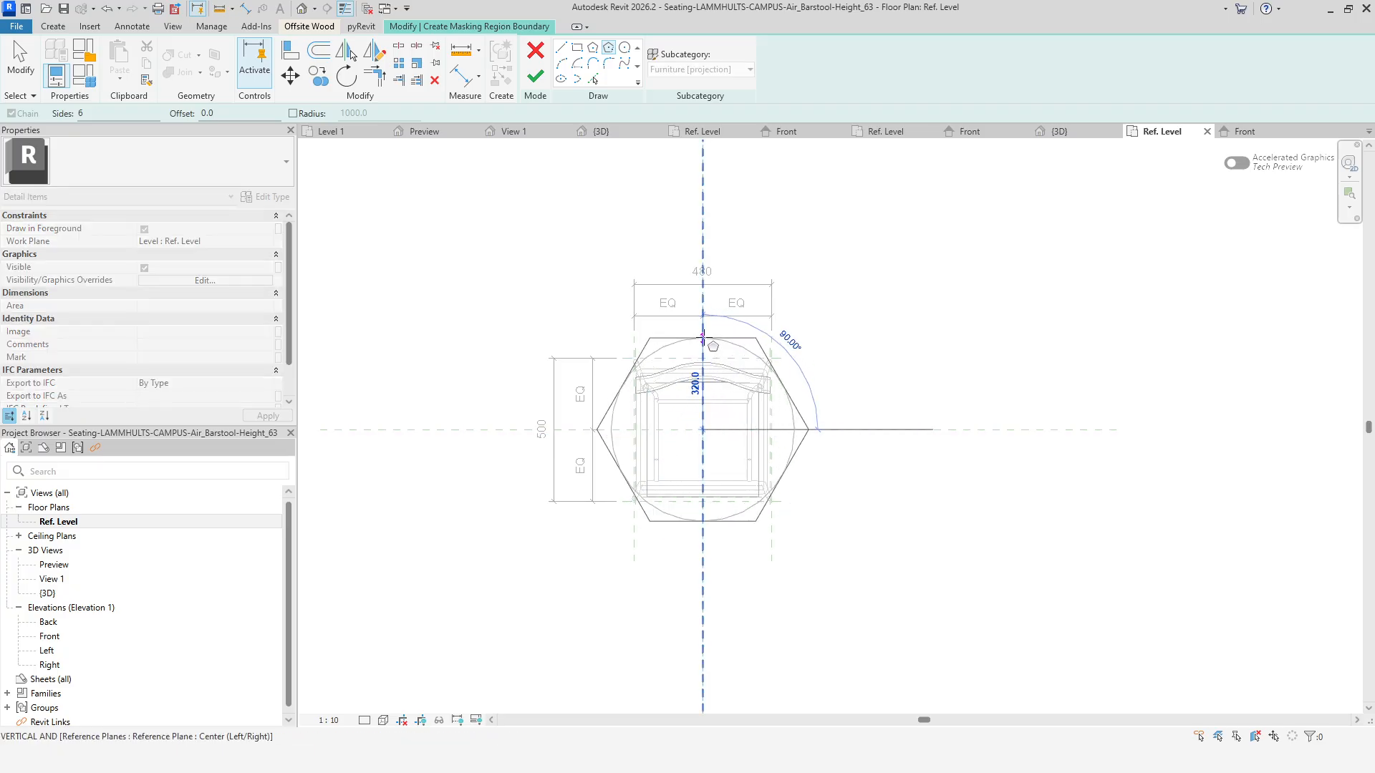
pyautogui.click(702, 333)
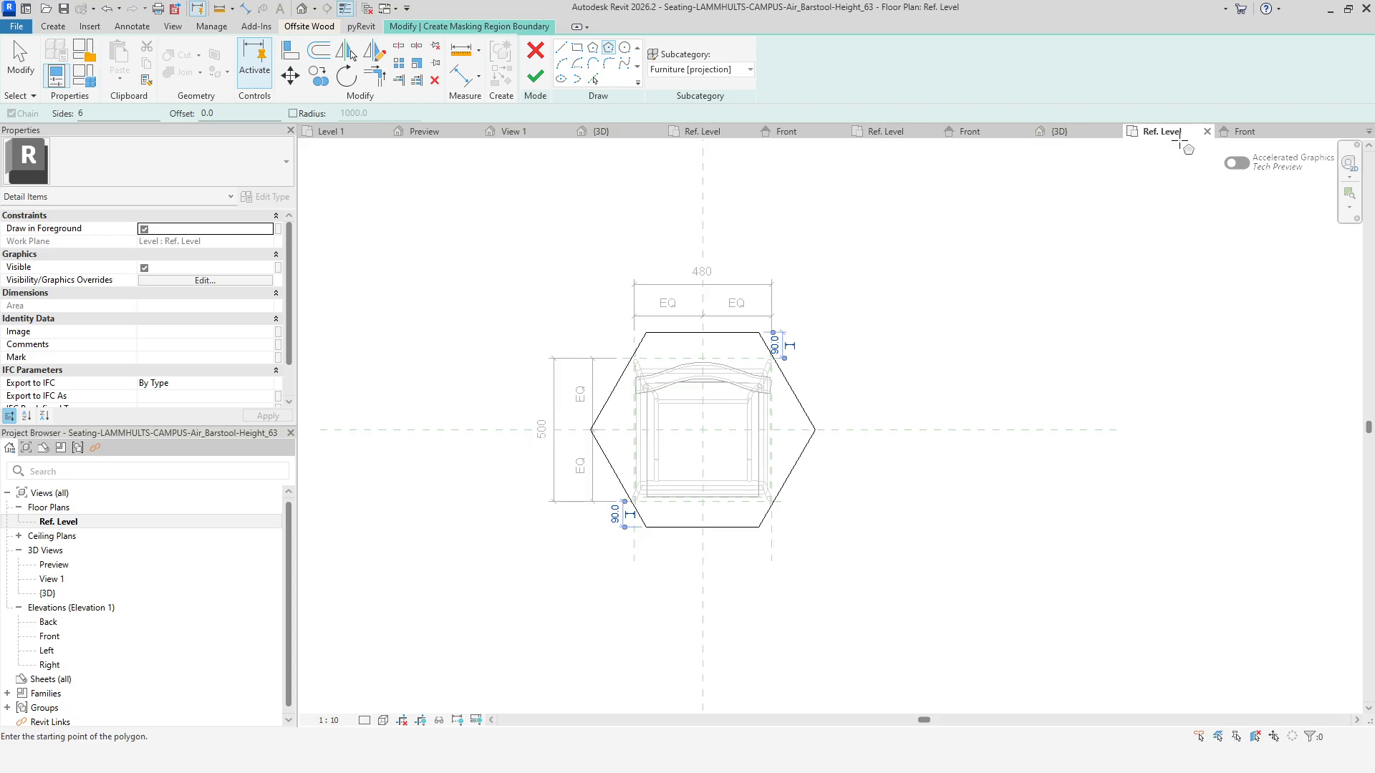
pyautogui.click(1243, 132)
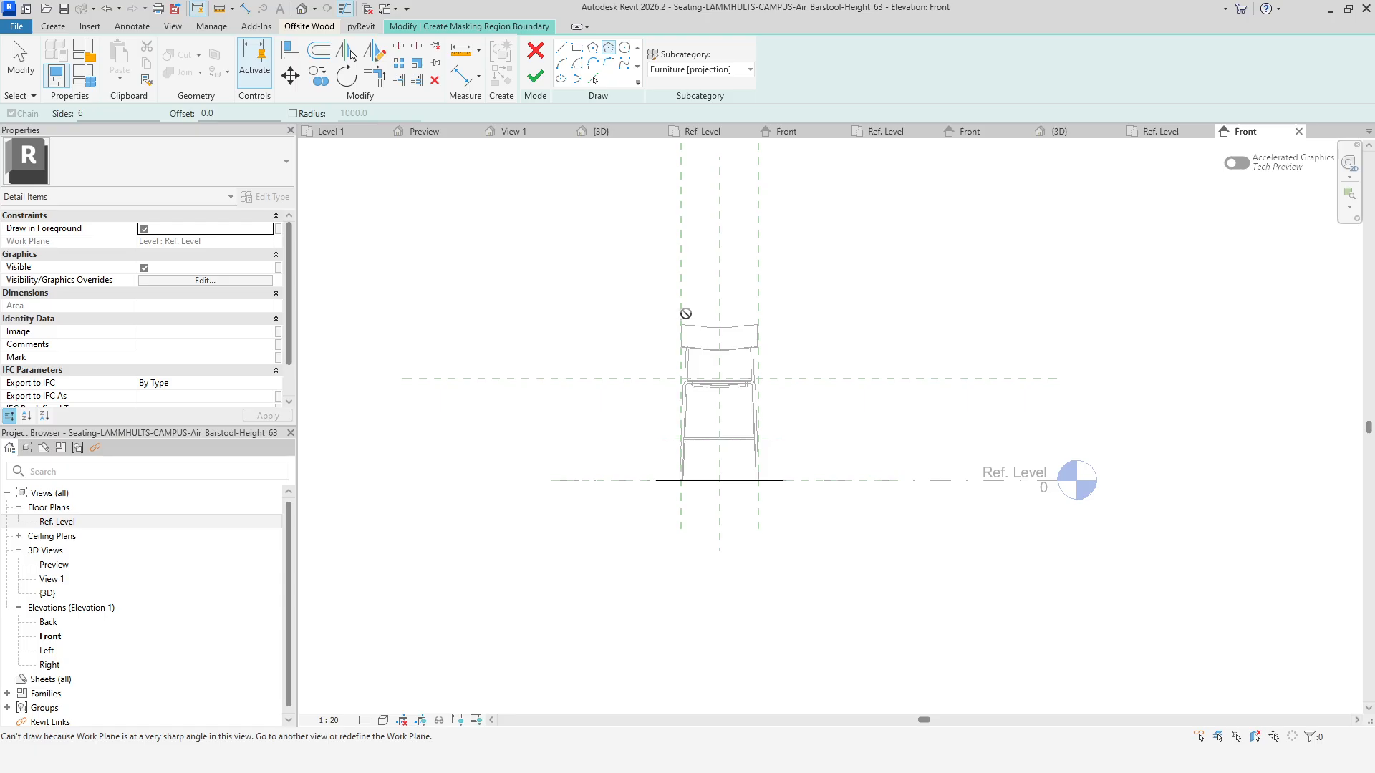
pyautogui.click(1159, 132)
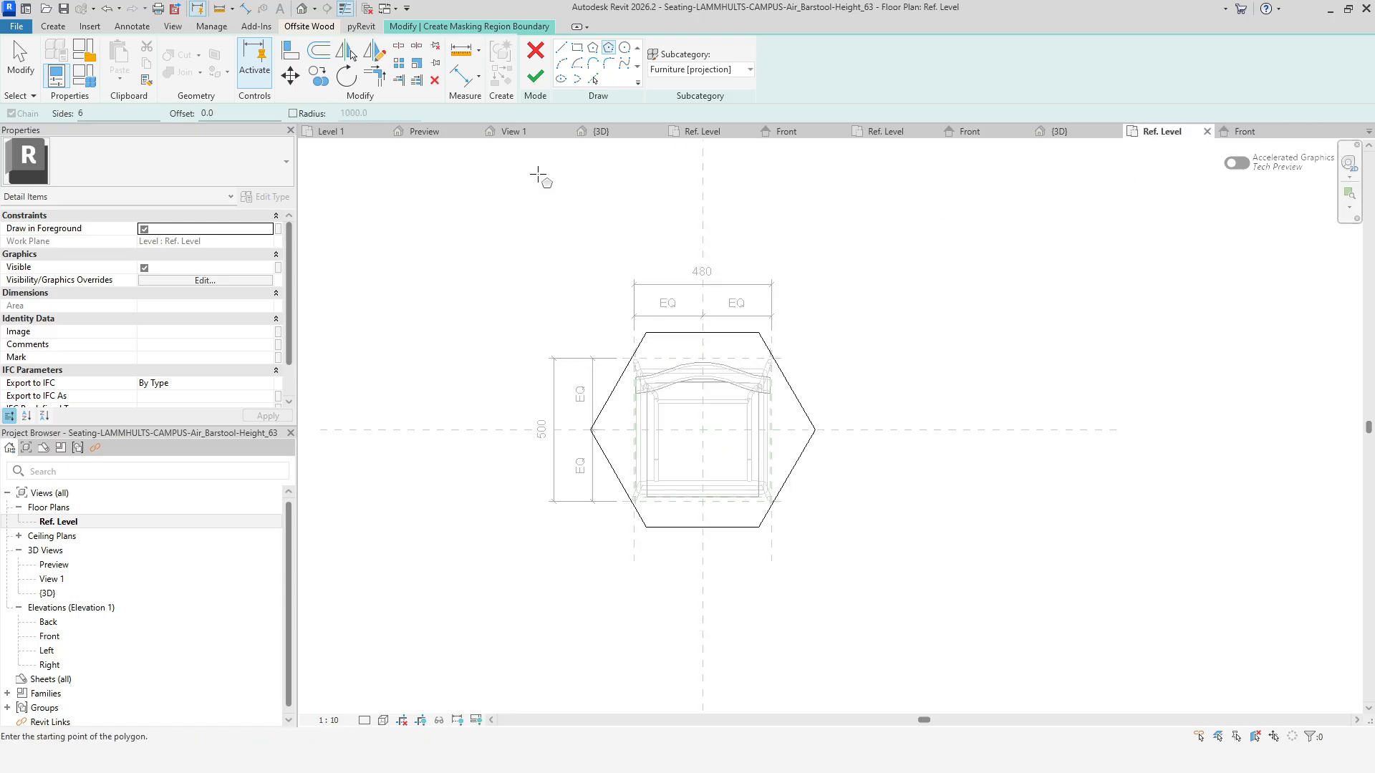
pyautogui.click(536, 75)
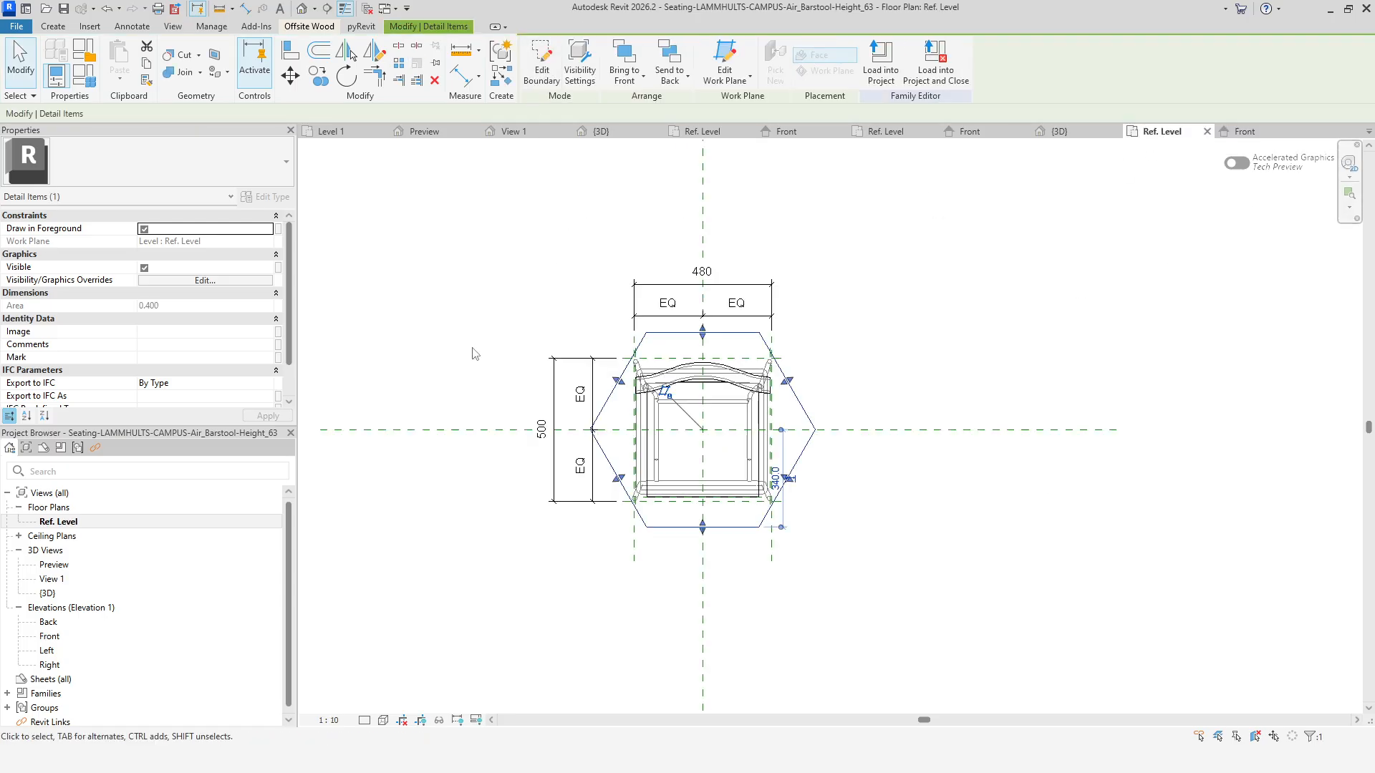
# Change the plan view's visual style and detail level so the hexagonal masking region hides the barstool geometry.
pyautogui.click(383, 720)
pyautogui.click(401, 648)
pyautogui.click(365, 720)
pyautogui.click(380, 689)
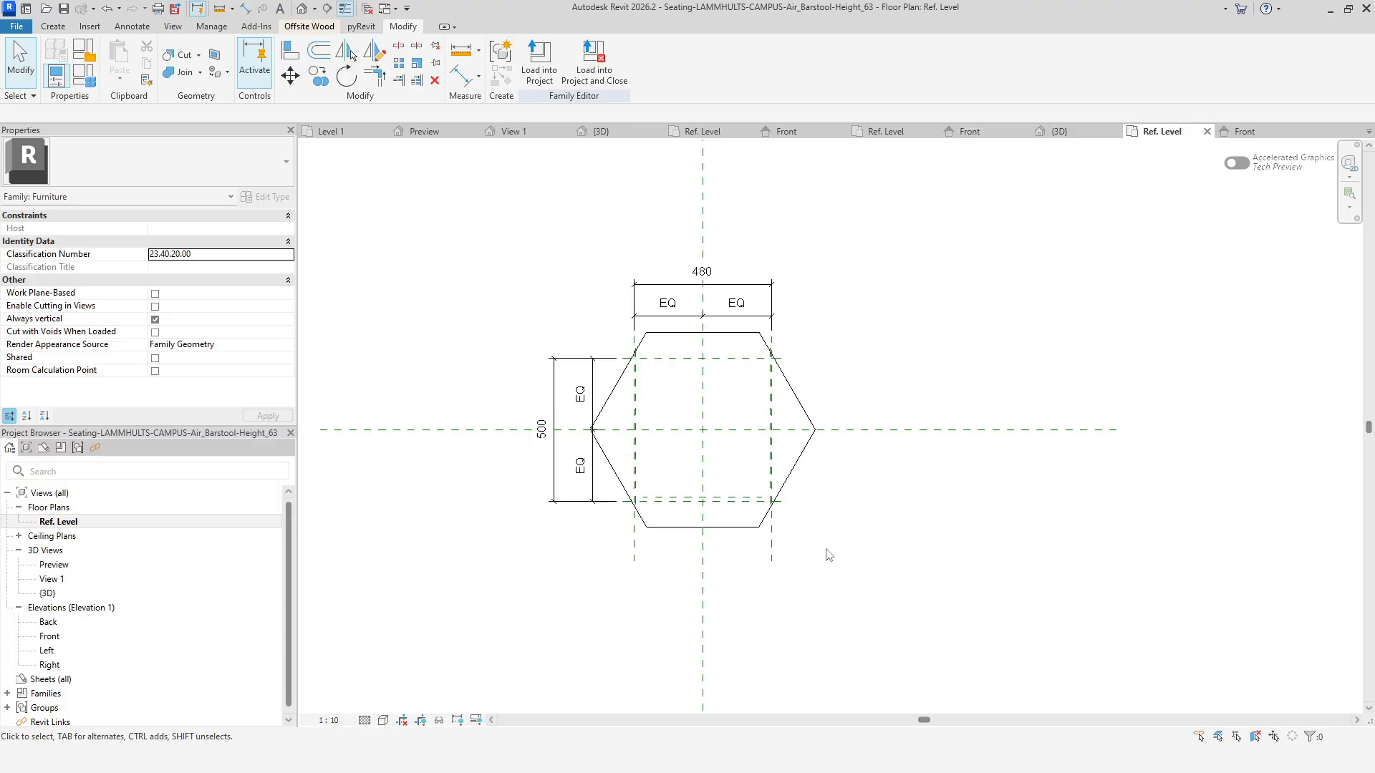
# Load the barstool family into the Filled vs Masking region project and place one instance on the table's upper edge.
pyautogui.click(539, 61)
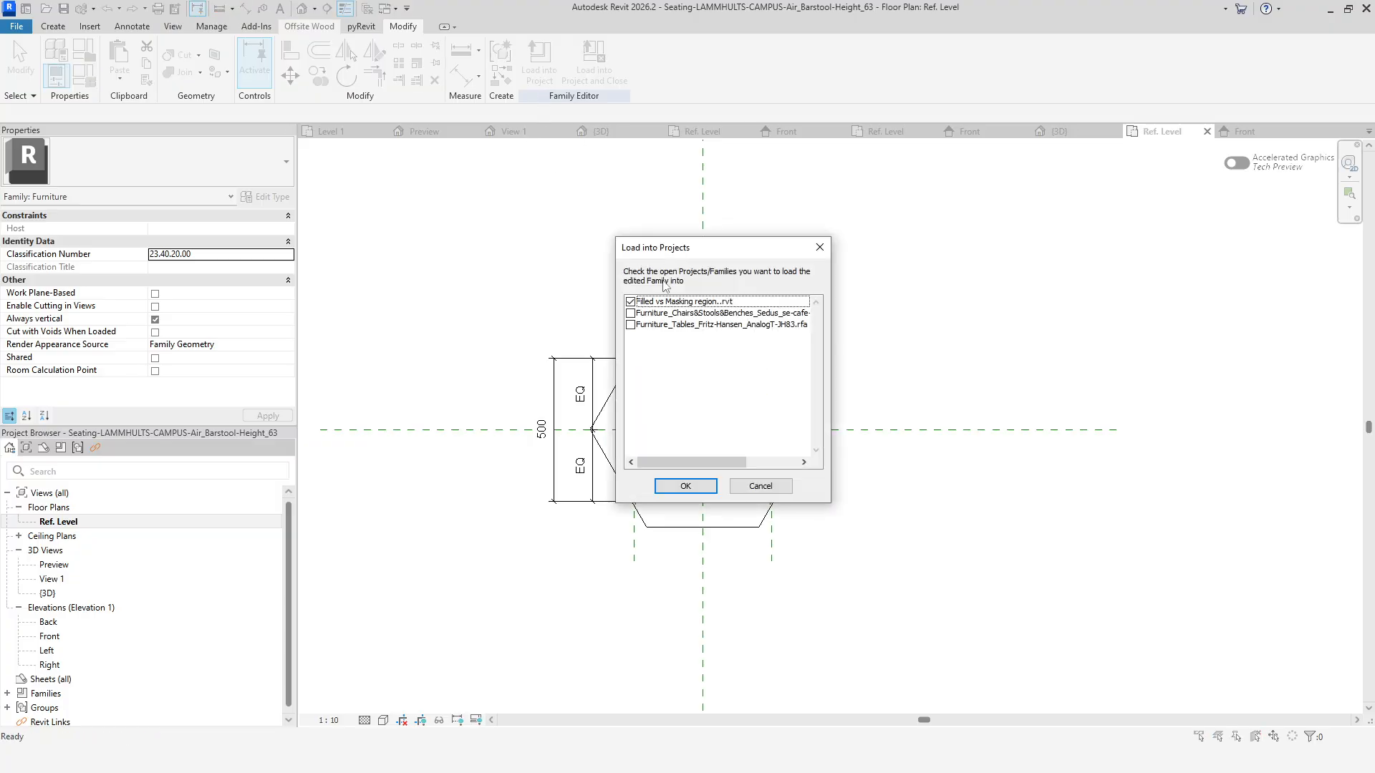
pyautogui.click(677, 486)
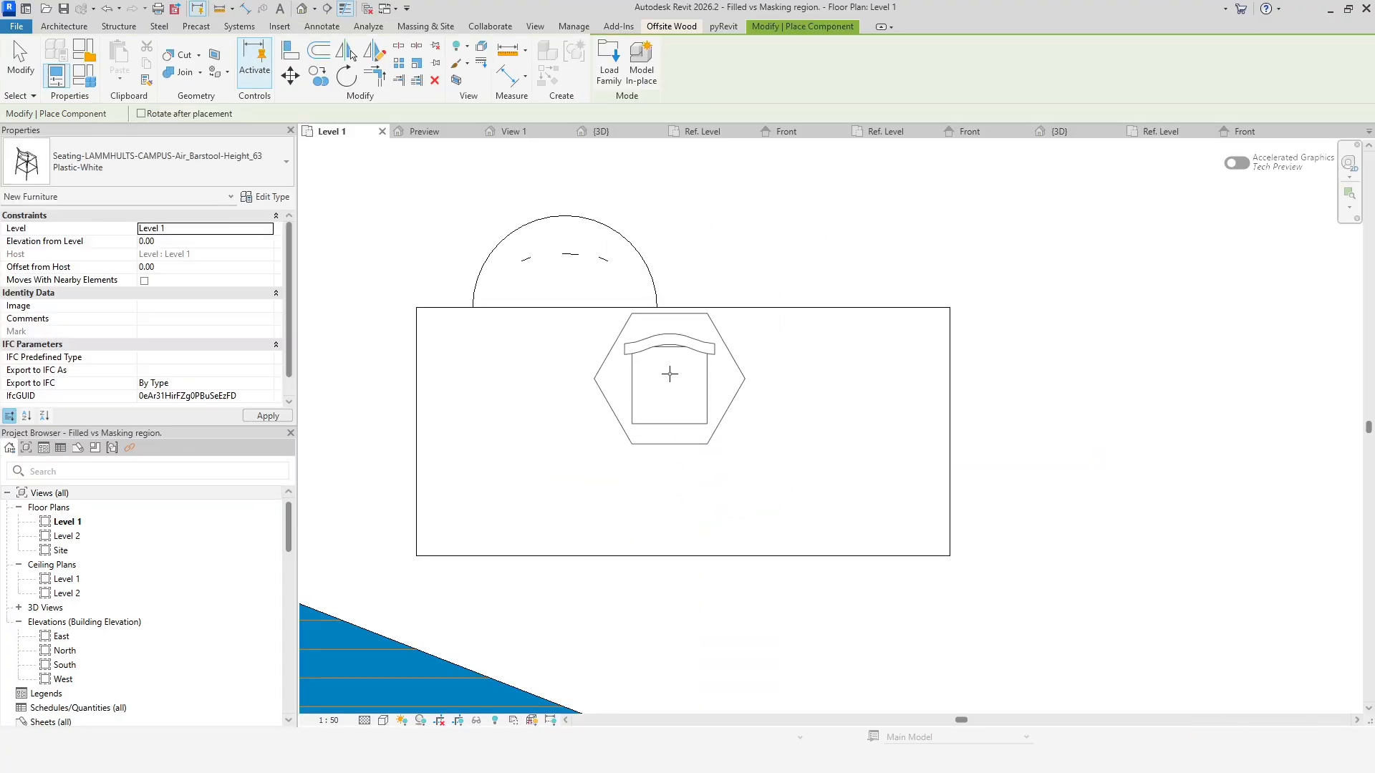
pyautogui.click(790, 310)
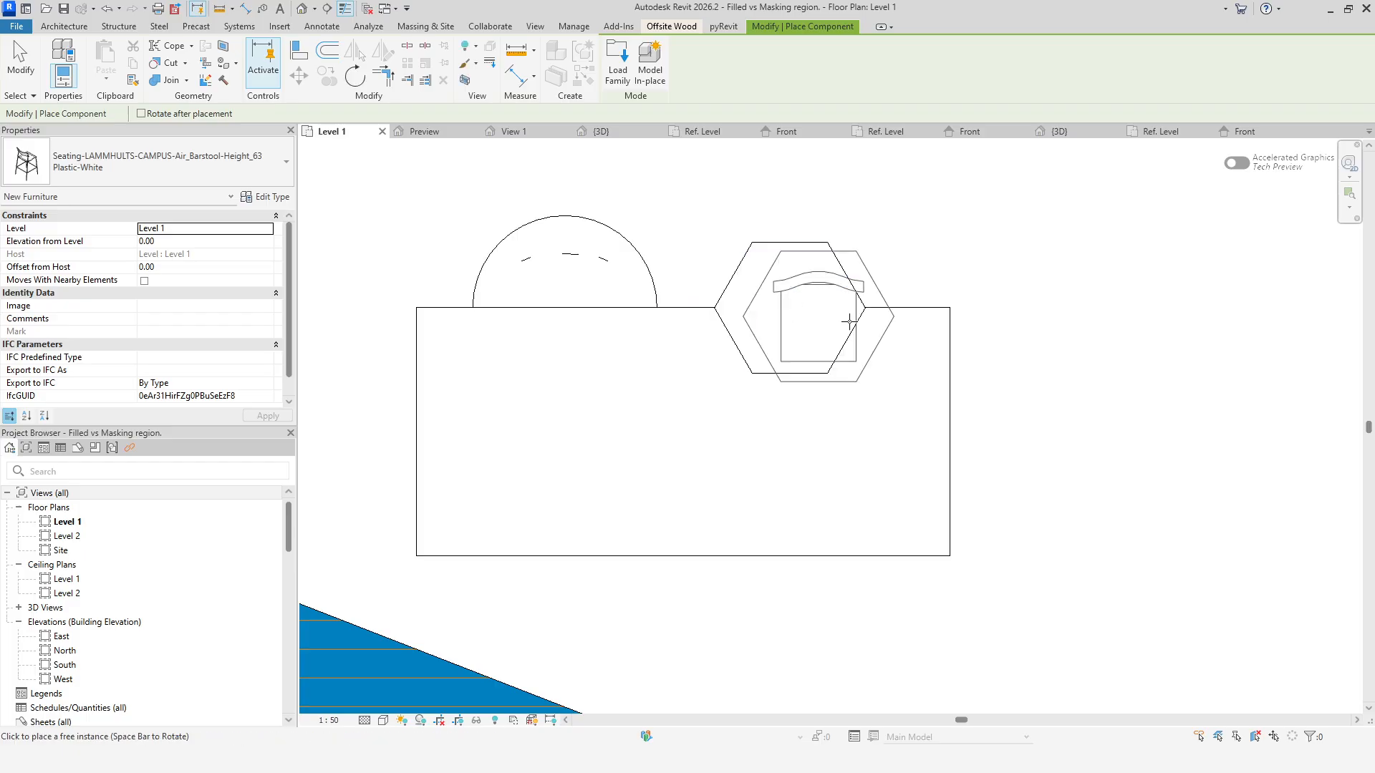
pyautogui.rightClick(991, 246)
pyautogui.click(992, 245)
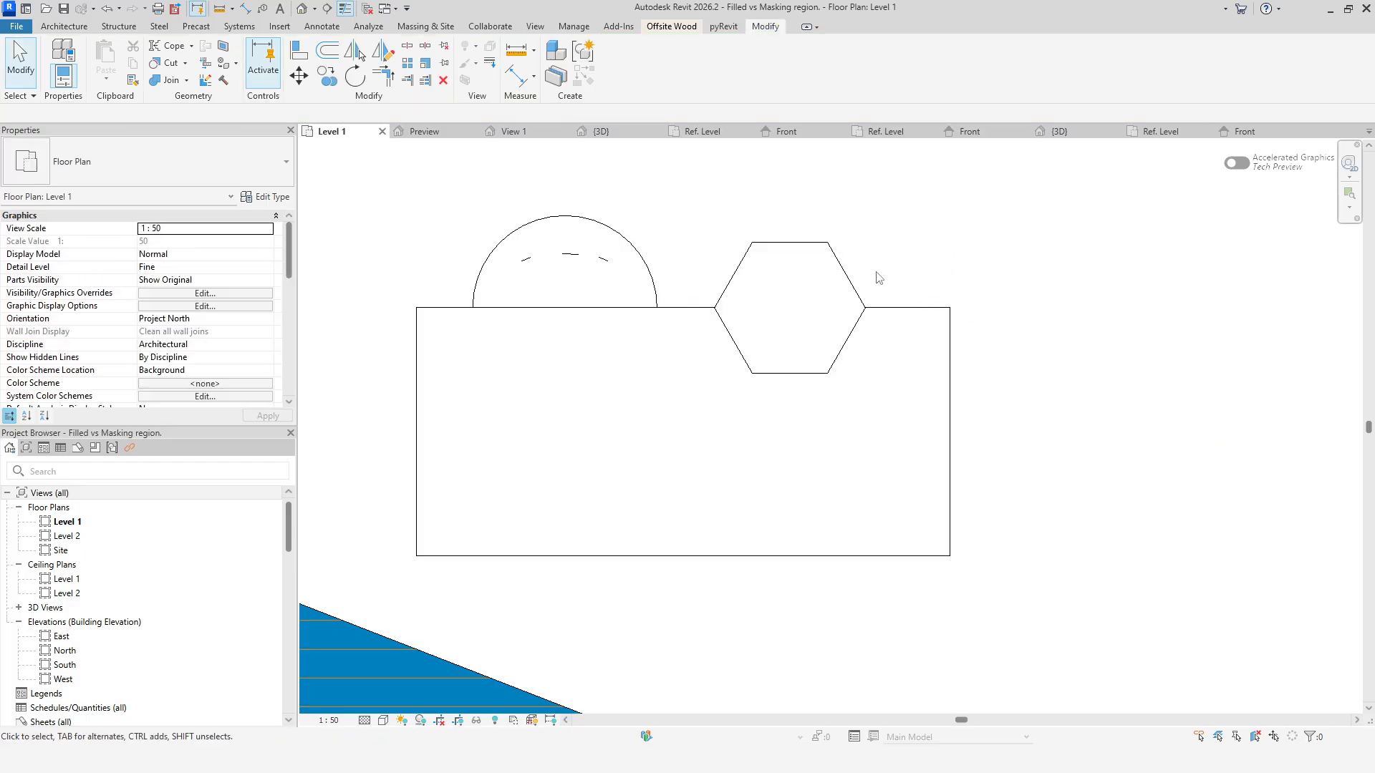
# Select the barstool and inspect it beside the table and chair in the project's 3D view and Level 1 plan.
pyautogui.click(854, 279)
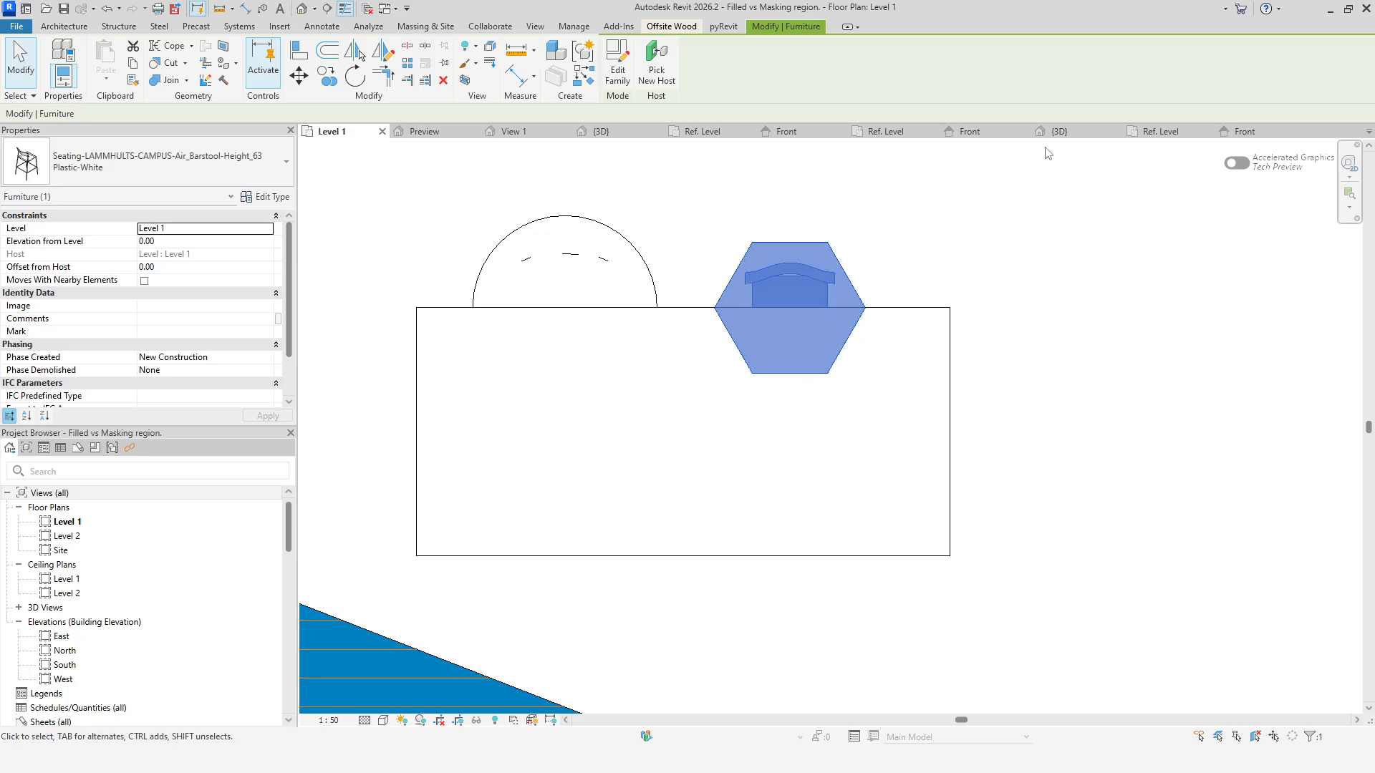
pyautogui.click(1059, 132)
pyautogui.scroll(-2, 1071, 358)
pyautogui.moveTo(1086, 366); pyautogui.dragTo(940, 362, button='middle')
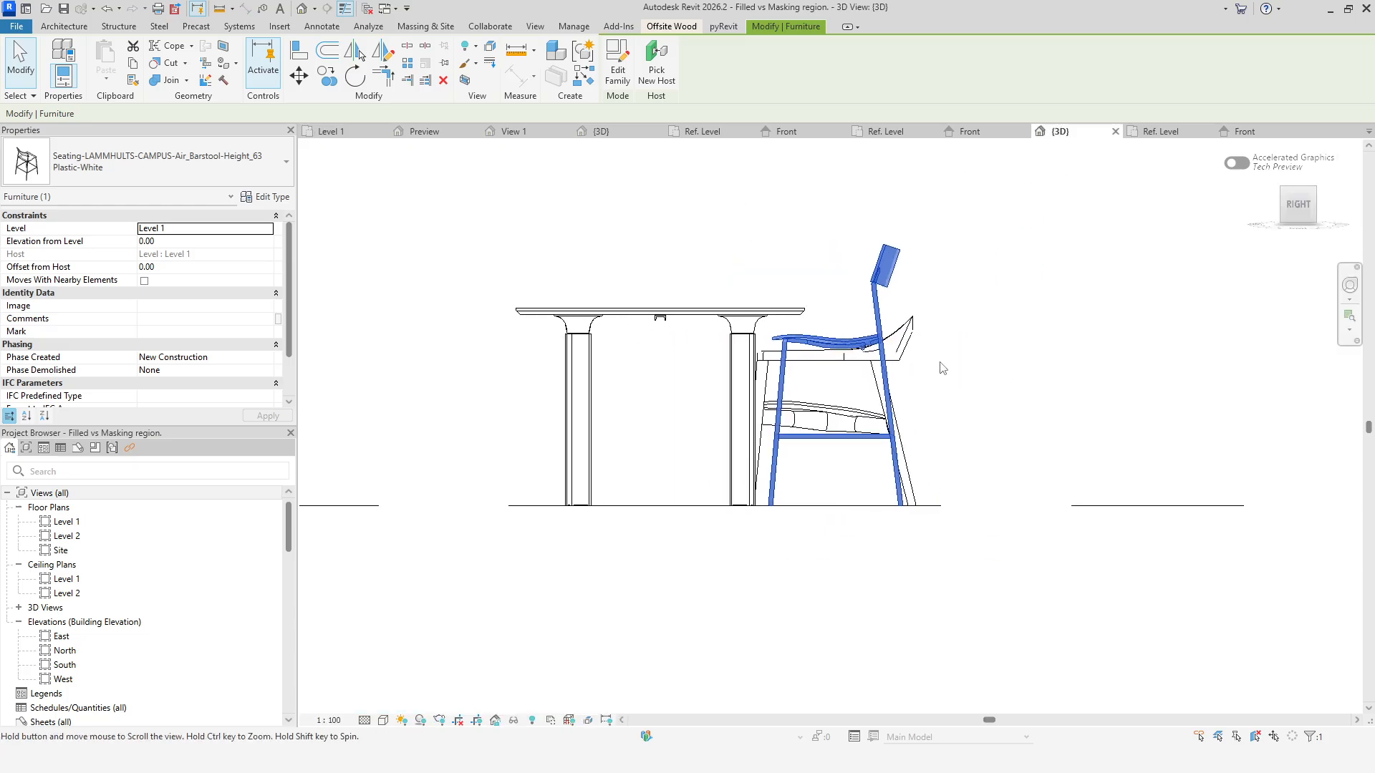
pyautogui.scroll(2, 940, 362)
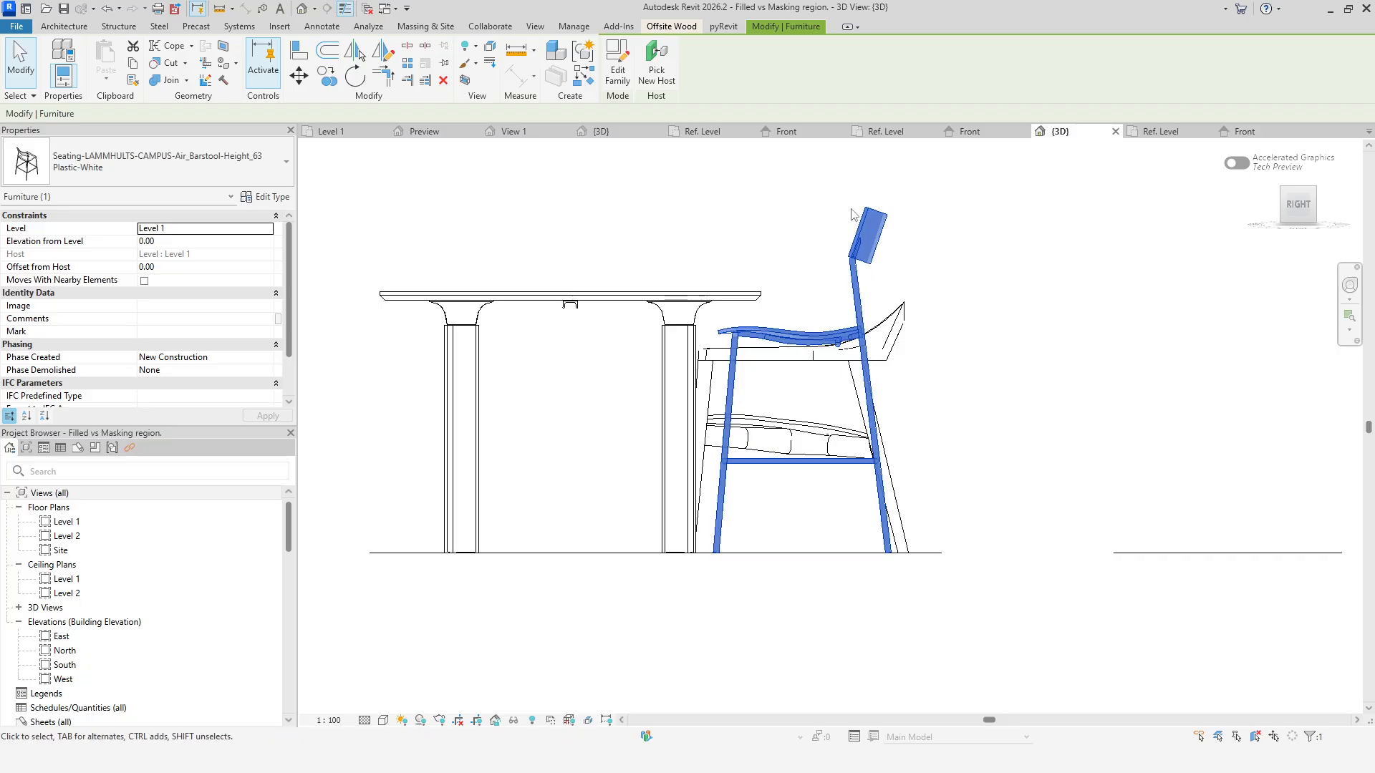
pyautogui.click(331, 131)
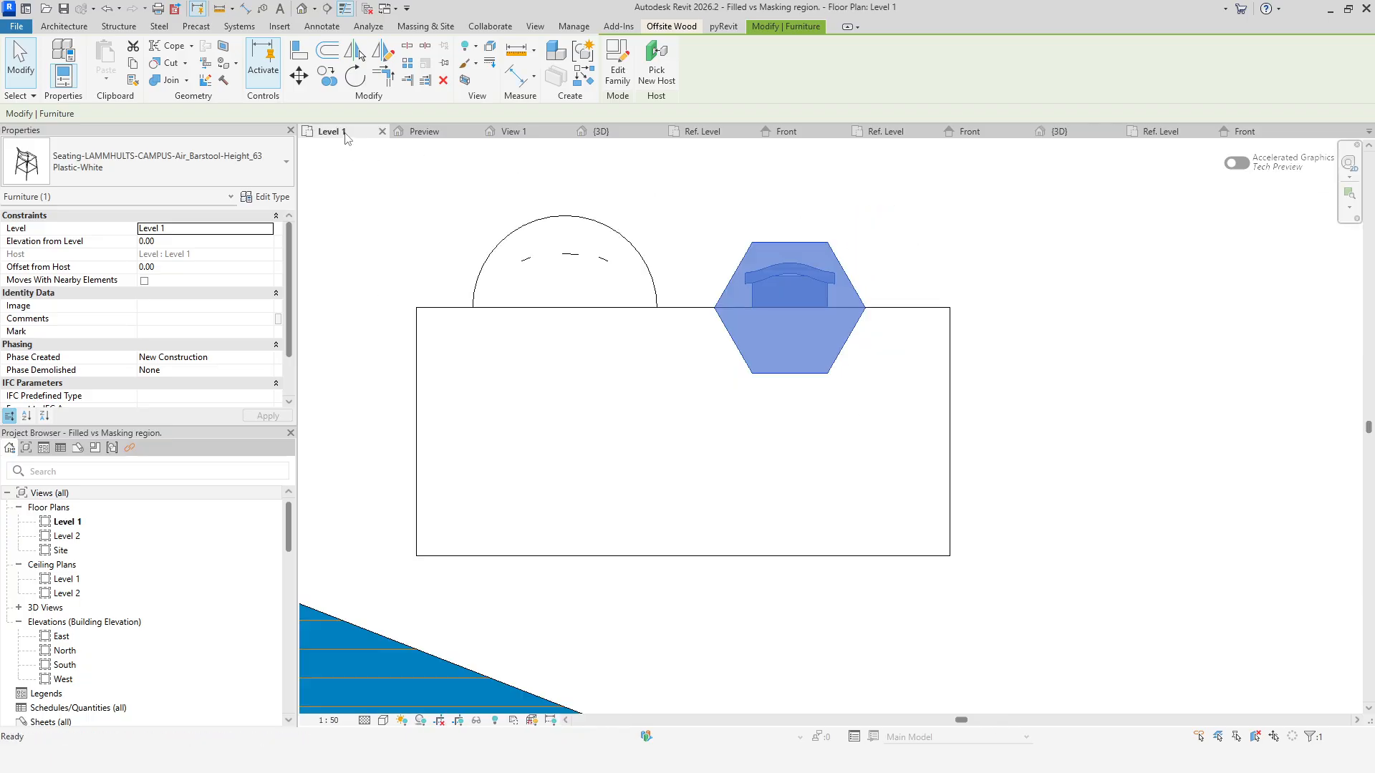
# Move the barstool left so it overlaps the chair in the Level 1 plan.
pyautogui.moveTo(797, 252); pyautogui.dragTo(666, 228)
pyautogui.click(824, 209)
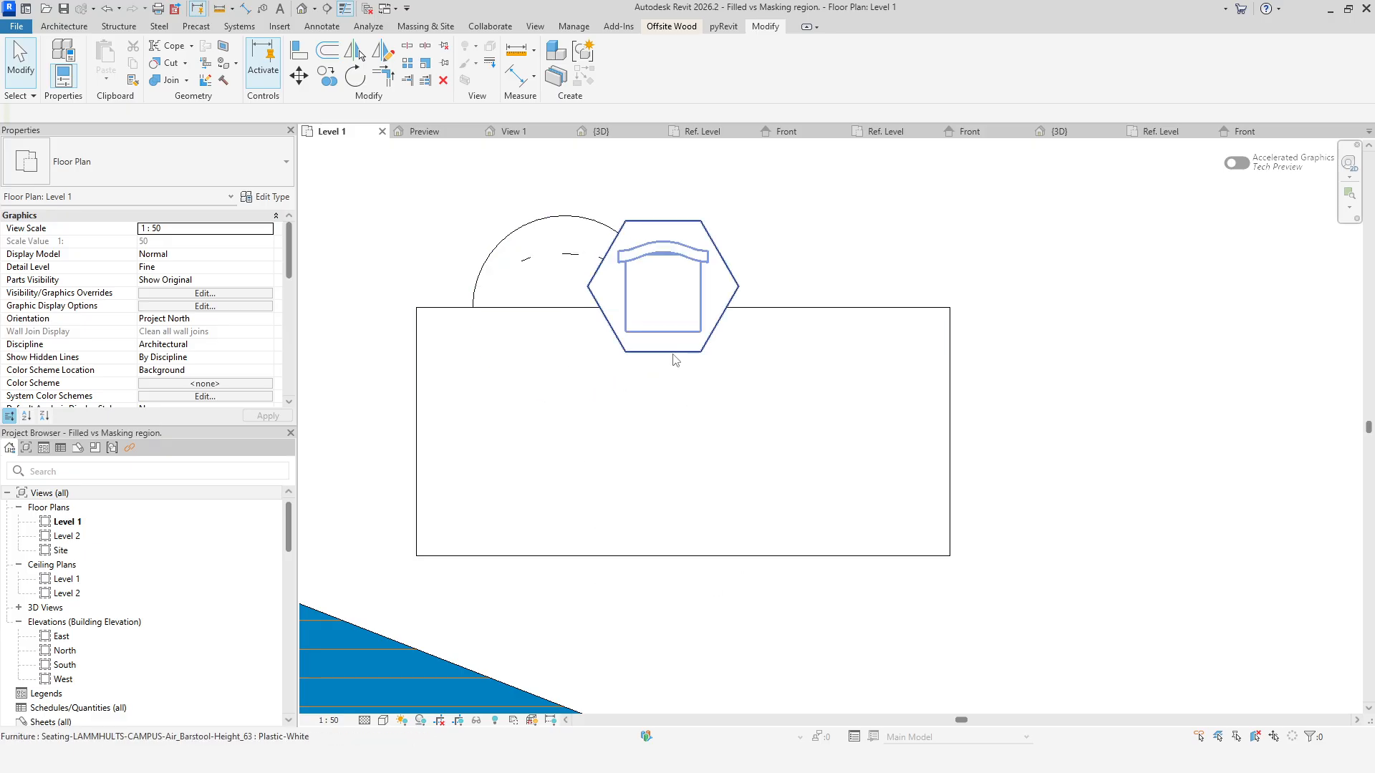
# Review the barstool masking region's properties and the family's Front, Ref. Level and 3D views.
pyautogui.click(1239, 135)
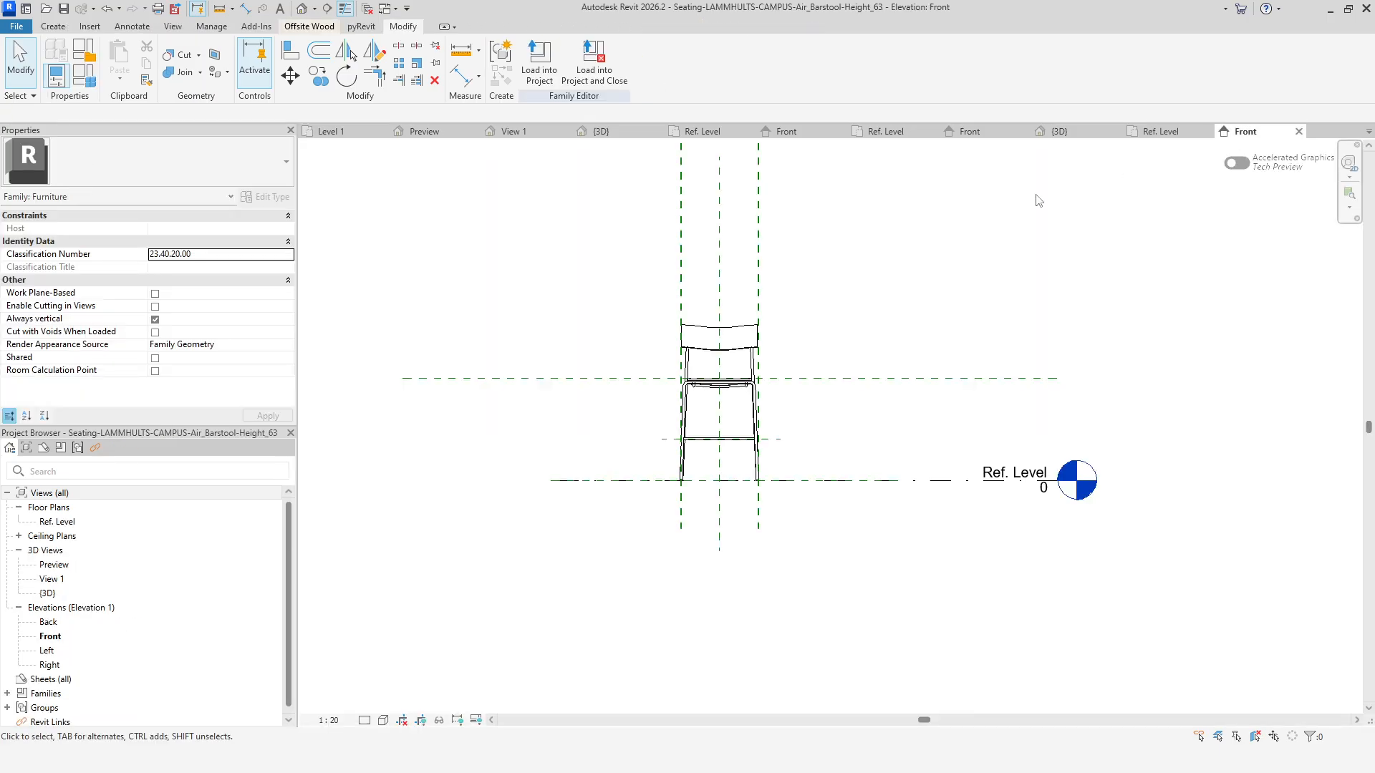
pyautogui.click(1163, 129)
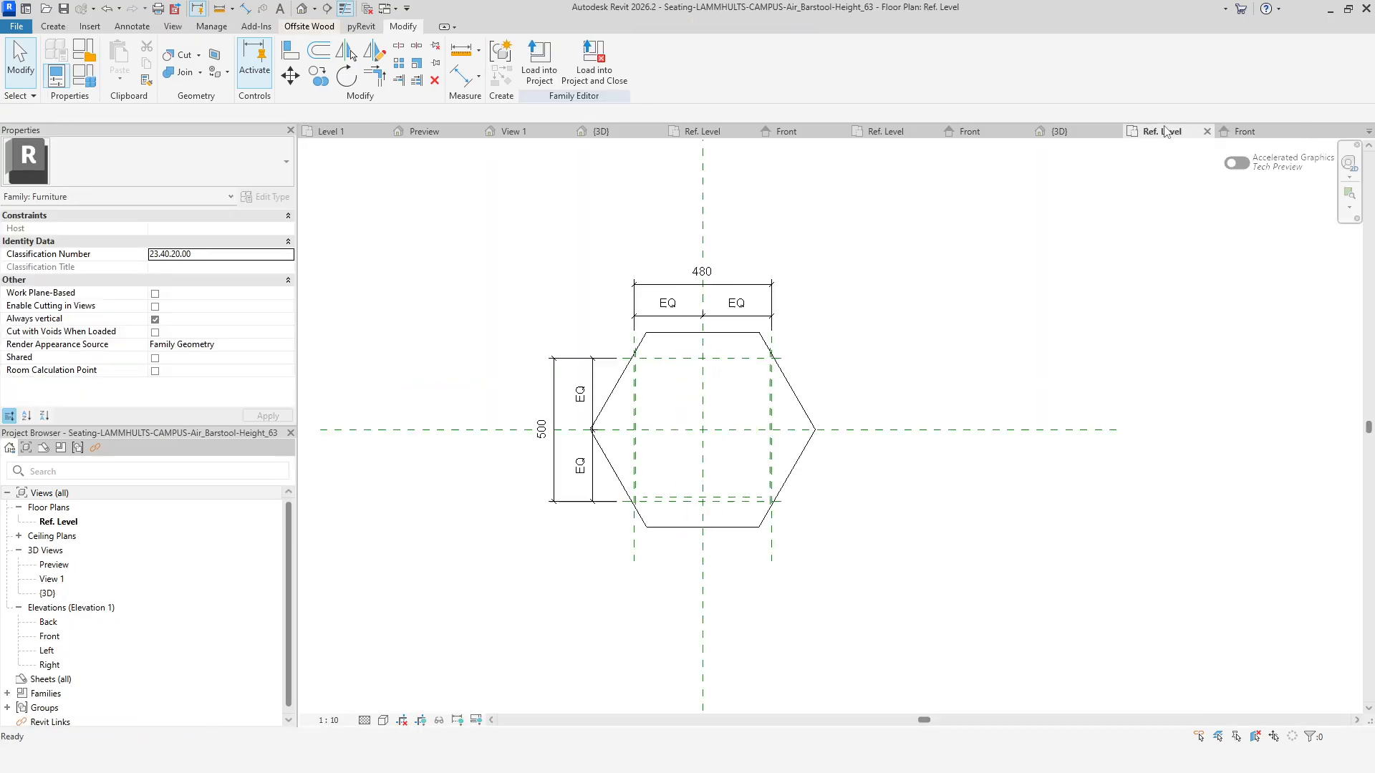
pyautogui.click(814, 392)
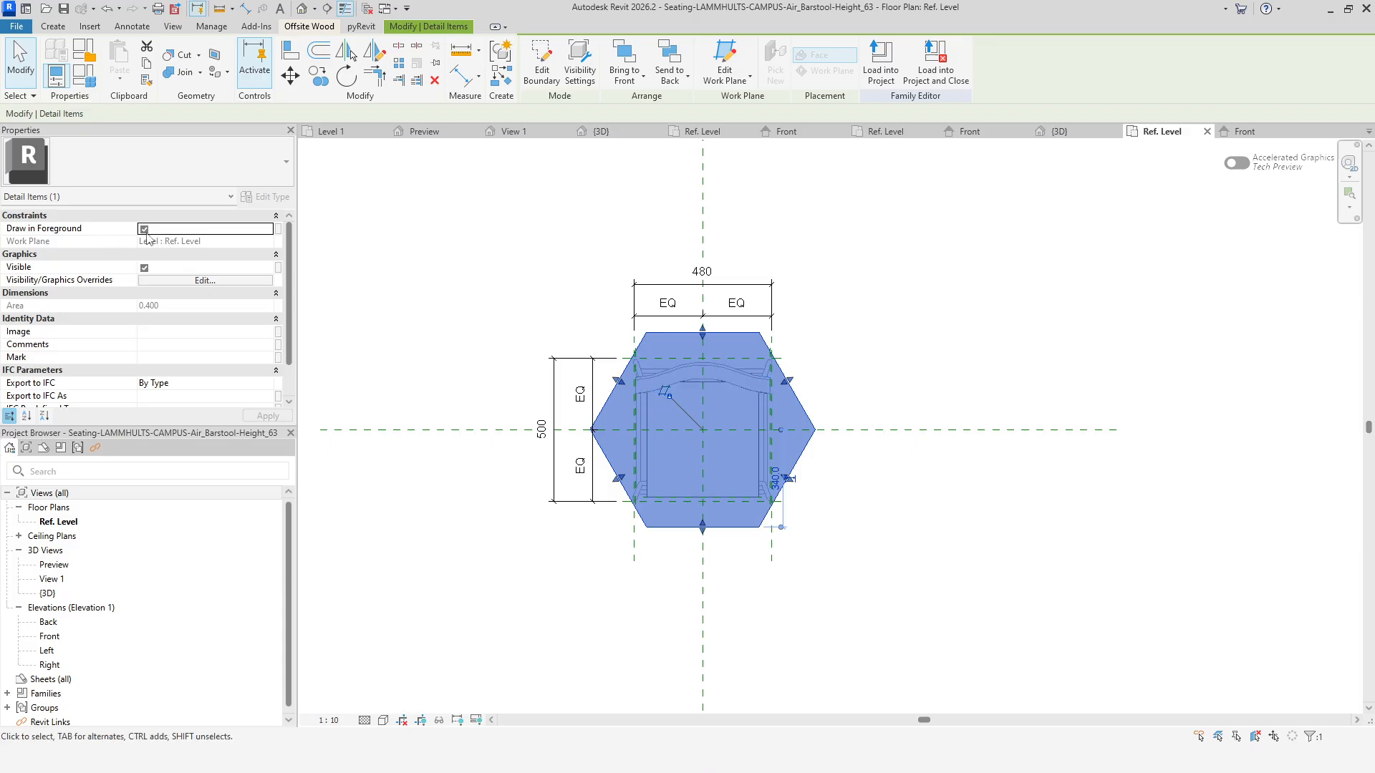
pyautogui.click(1245, 131)
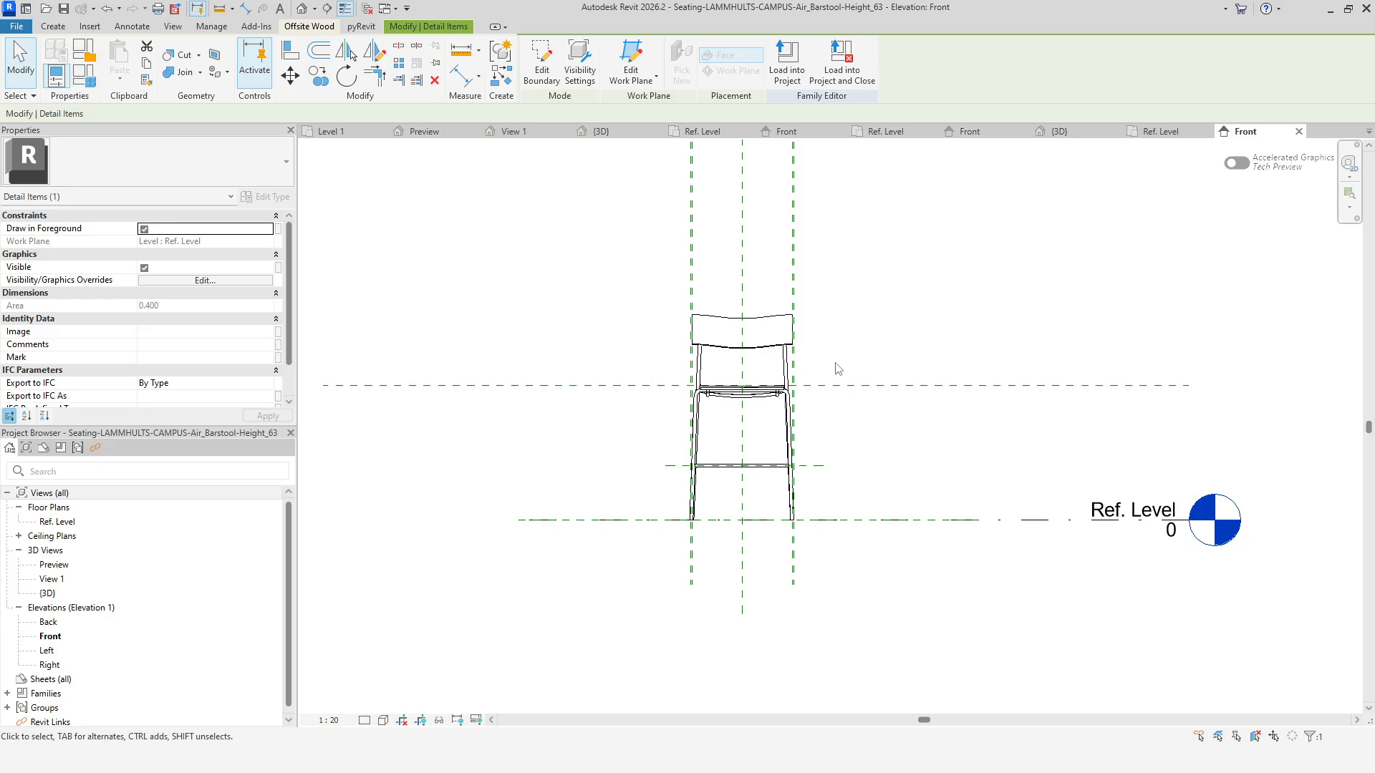
pyautogui.click(1158, 131)
pyautogui.click(1066, 132)
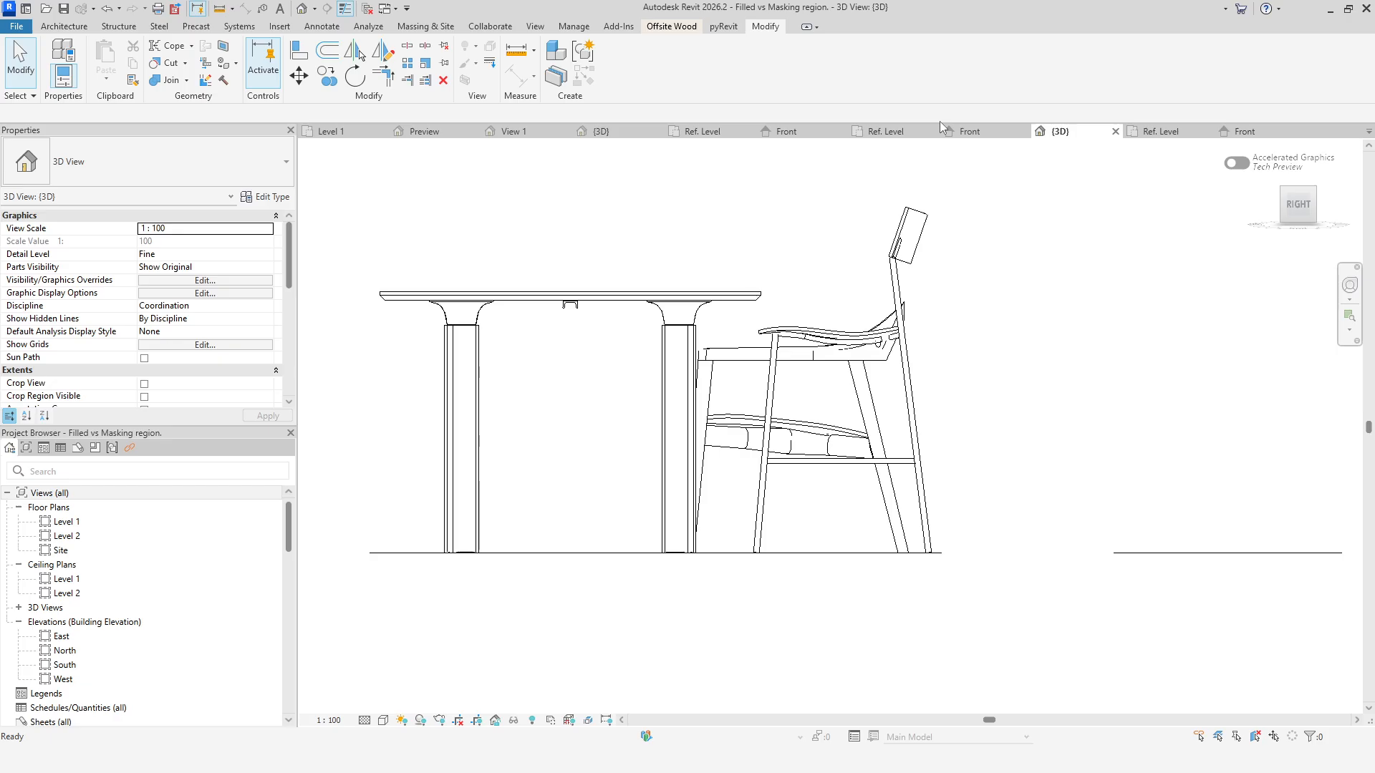
pyautogui.click(965, 132)
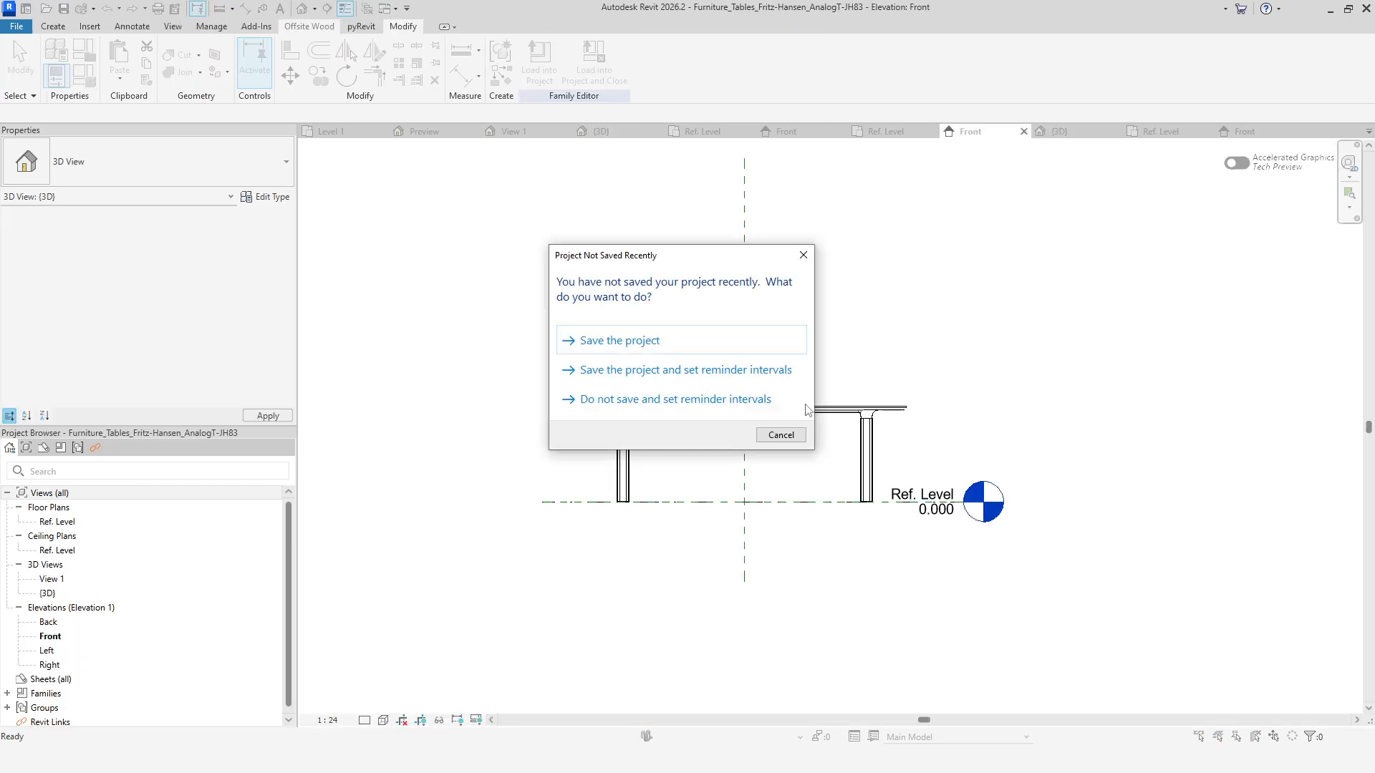
pyautogui.click(779, 436)
pyautogui.click(344, 130)
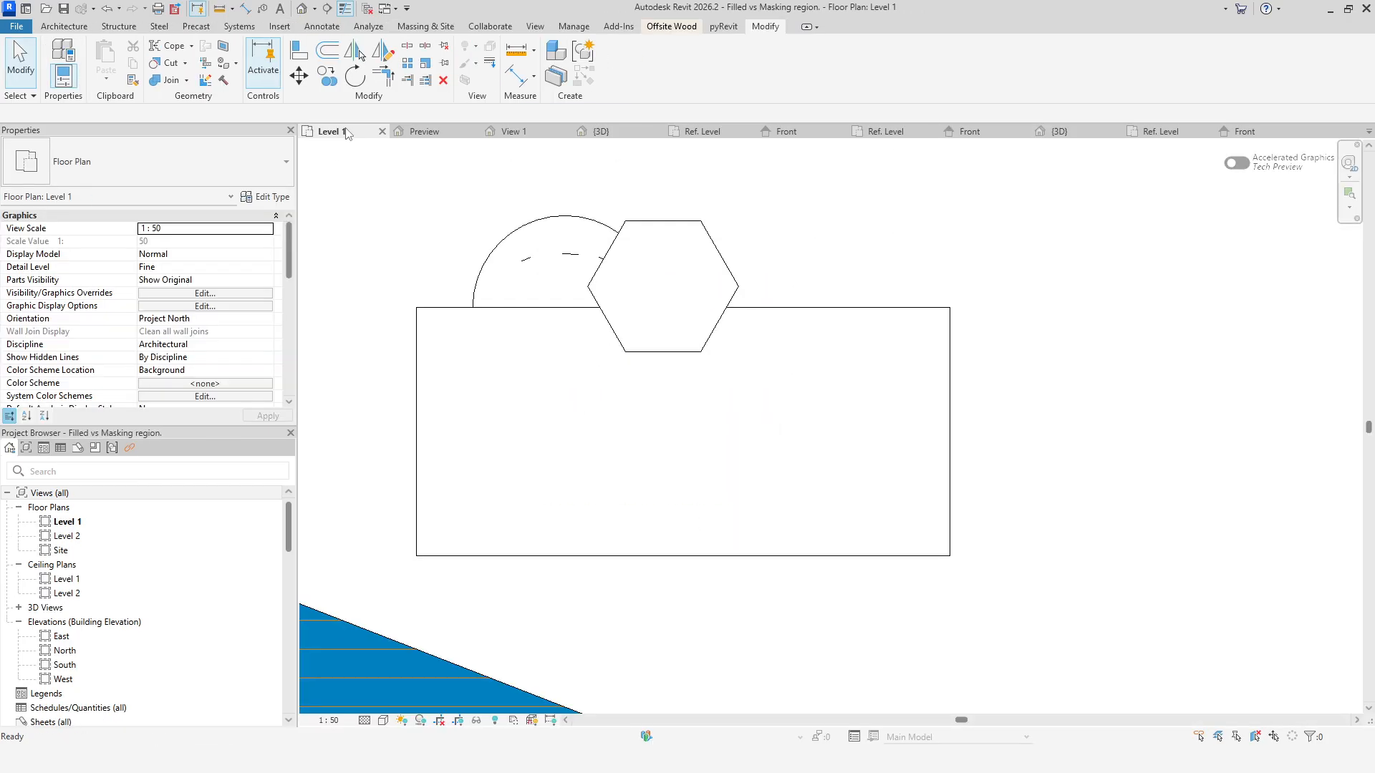
# Move the barstool back to the right, clear of the chair, along the table's upper edge.
pyautogui.moveTo(715, 272); pyautogui.dragTo(841, 293)
pyautogui.click(632, 261)
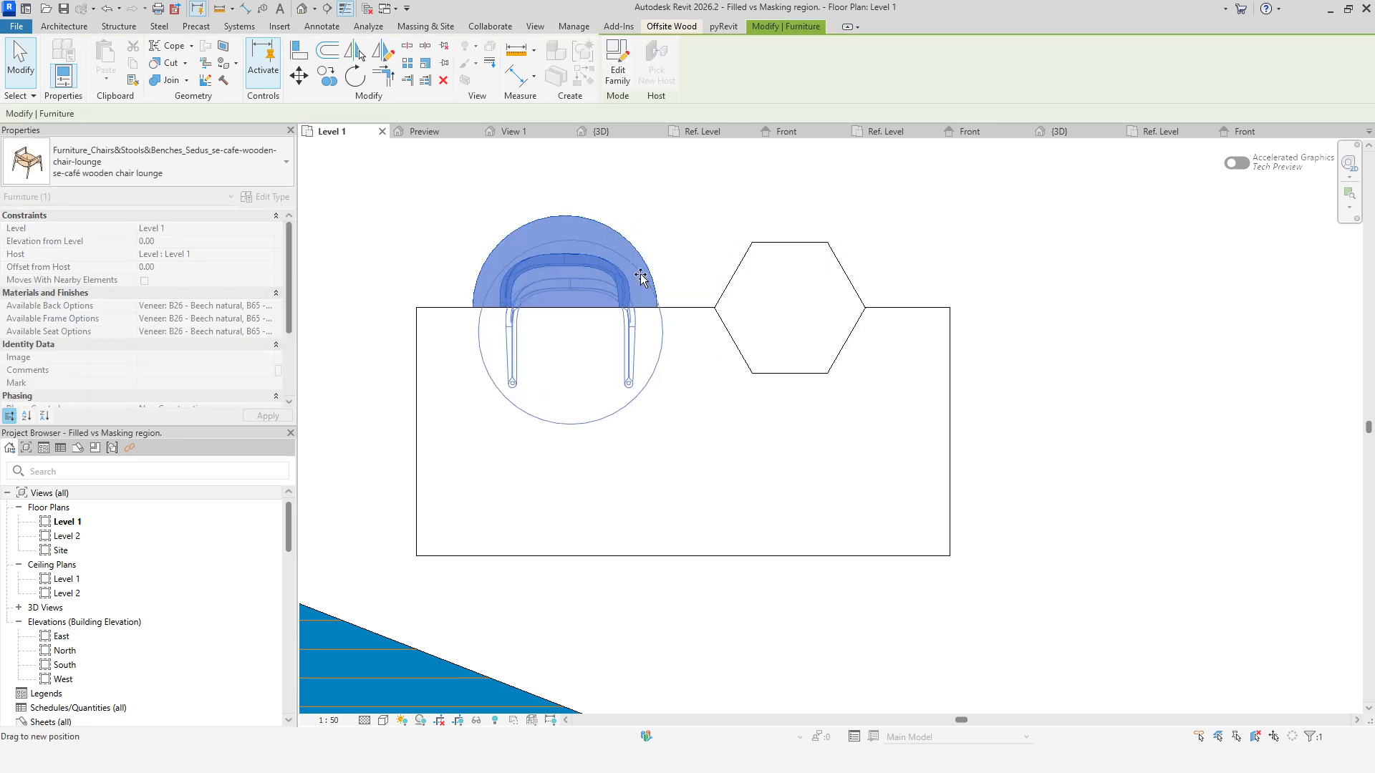
pyautogui.click(1059, 421)
pyautogui.middleClick(1131, 476)
pyautogui.middleClick(1131, 476)
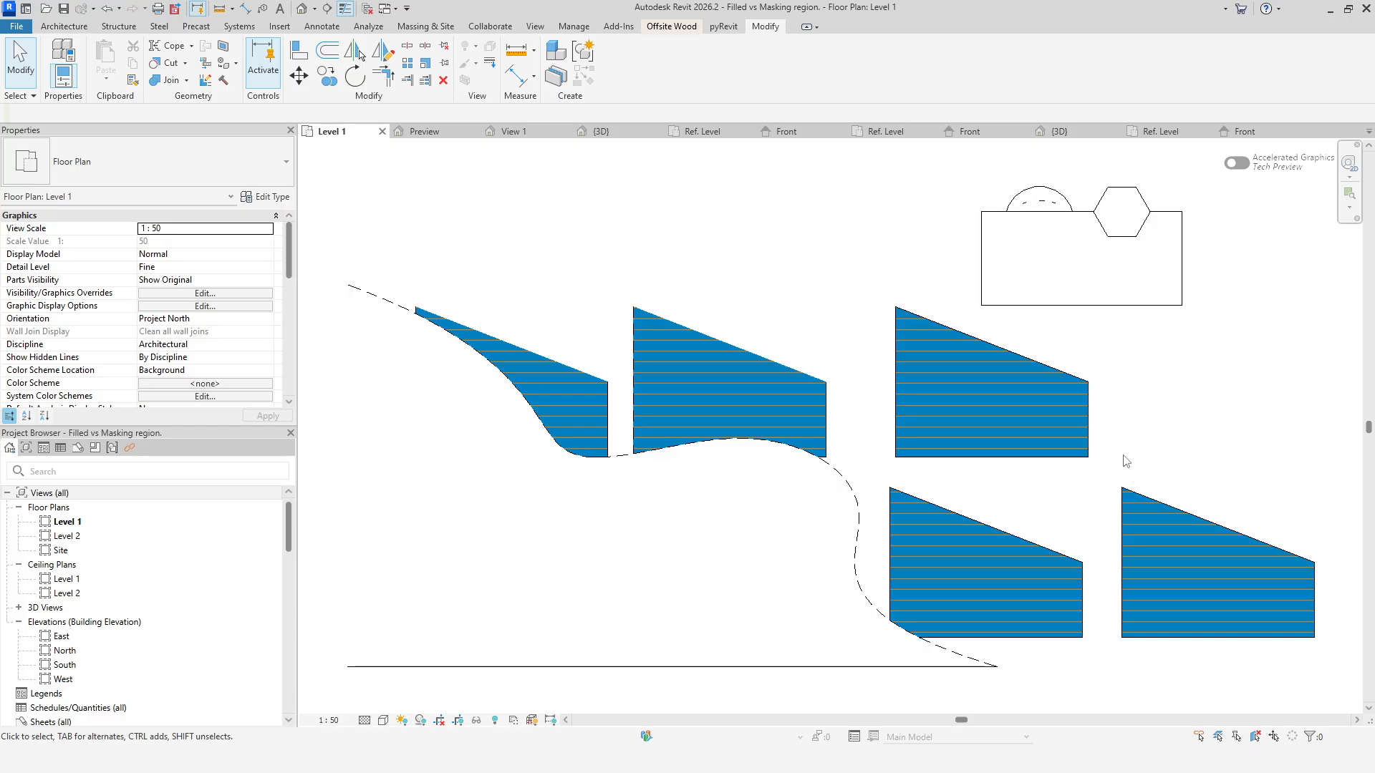